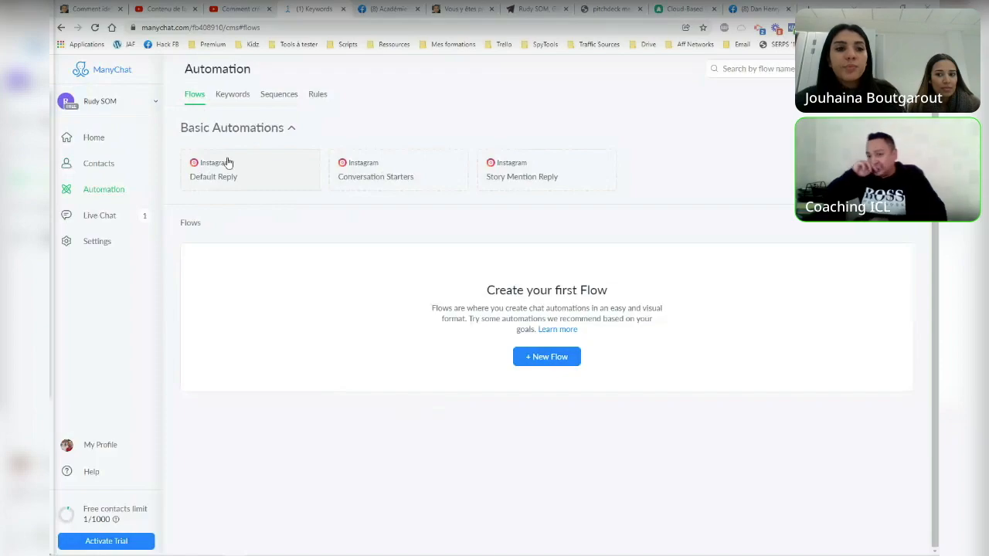
Examine how the Story Mention Reply and Conversation Starters automations for Instagram work, including what followers receive.
{"action": "left_click", "coordinate": [545, 178]}
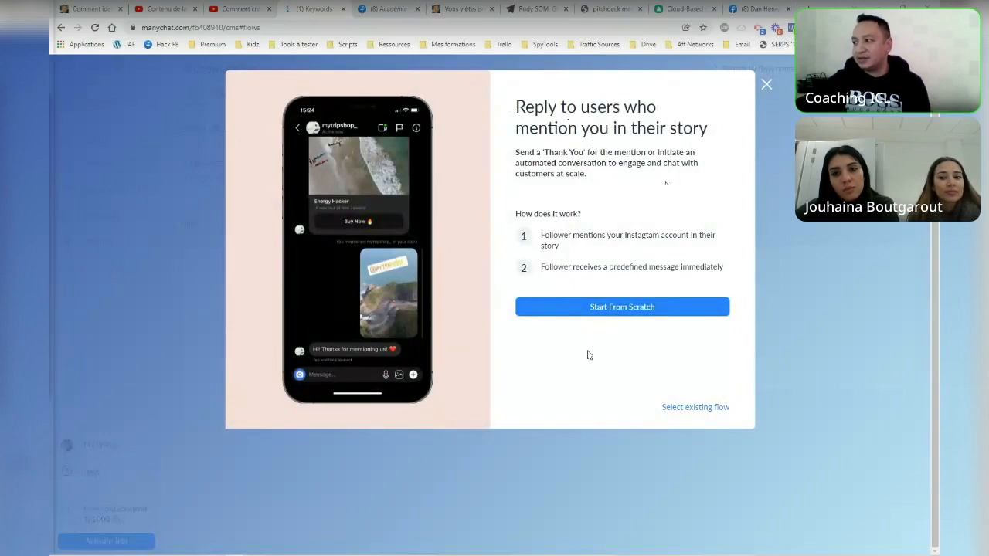
{"action": "key", "text": "Escape"}
{"action": "left_click", "coordinate": [412, 175]}
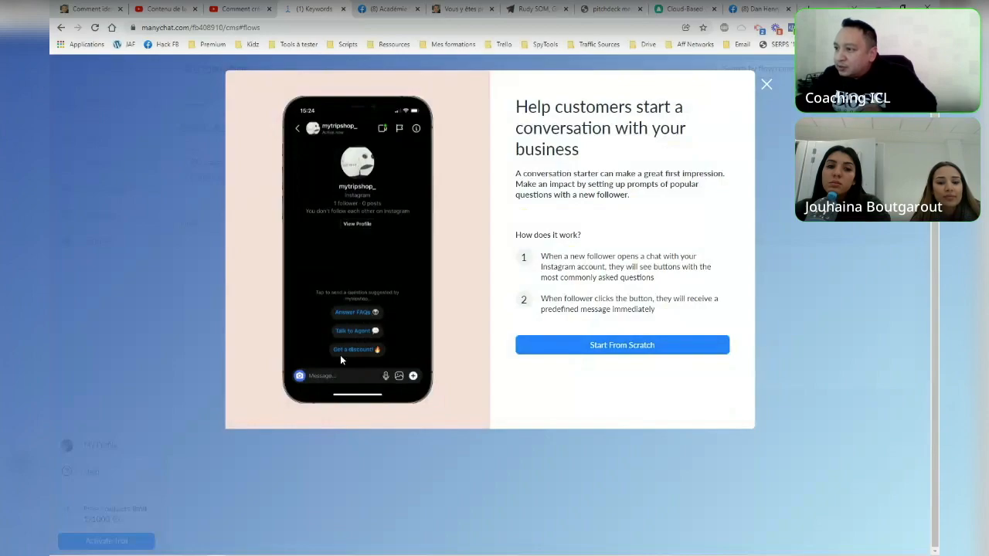
{"action": "left_click_drag", "start_coordinate": [547, 298], "coordinate": [708, 316]}
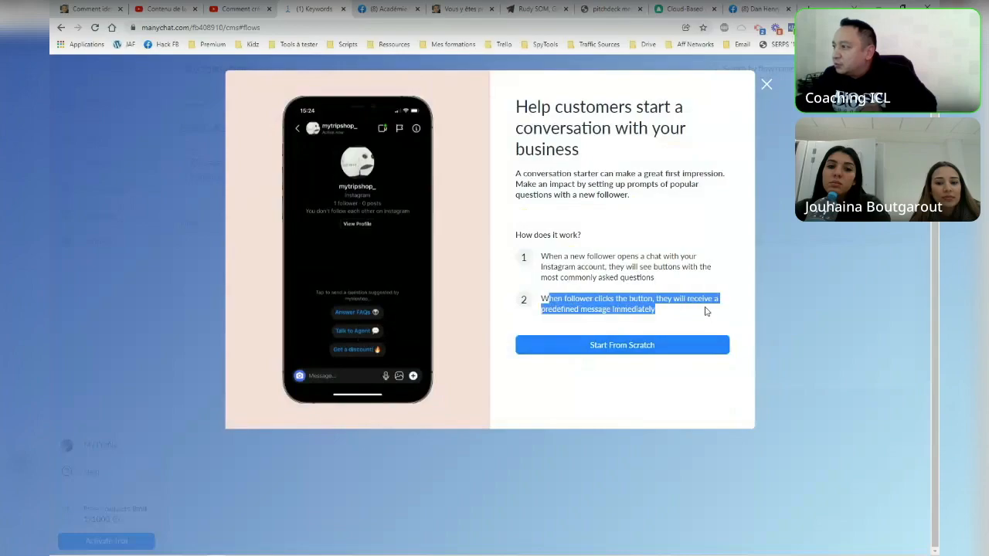
{"action": "left_click_drag", "start_coordinate": [563, 309], "coordinate": [656, 310]}
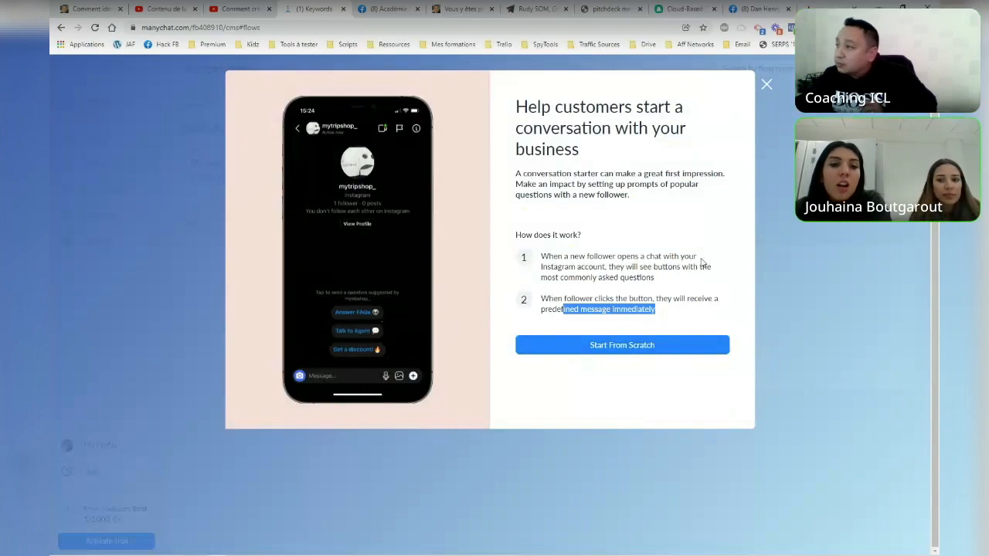
{"action": "left_click", "coordinate": [767, 85]}
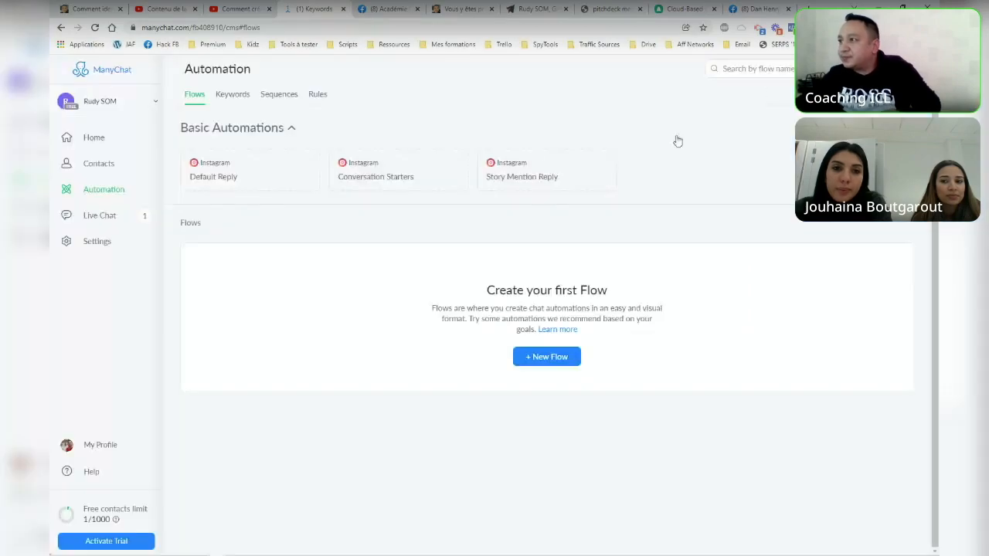
Review the explanation of how the Instagram Default Reply automation responds to incoming direct messages.
{"action": "left_click", "coordinate": [204, 174]}
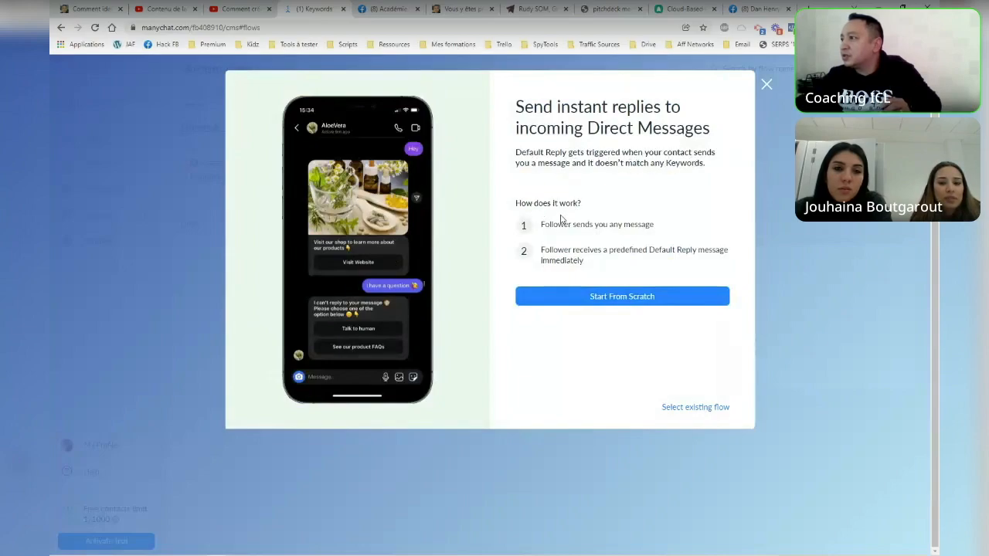
{"action": "left_click_drag", "start_coordinate": [540, 225], "coordinate": [655, 229]}
{"action": "left_click_drag", "start_coordinate": [558, 251], "coordinate": [727, 250]}
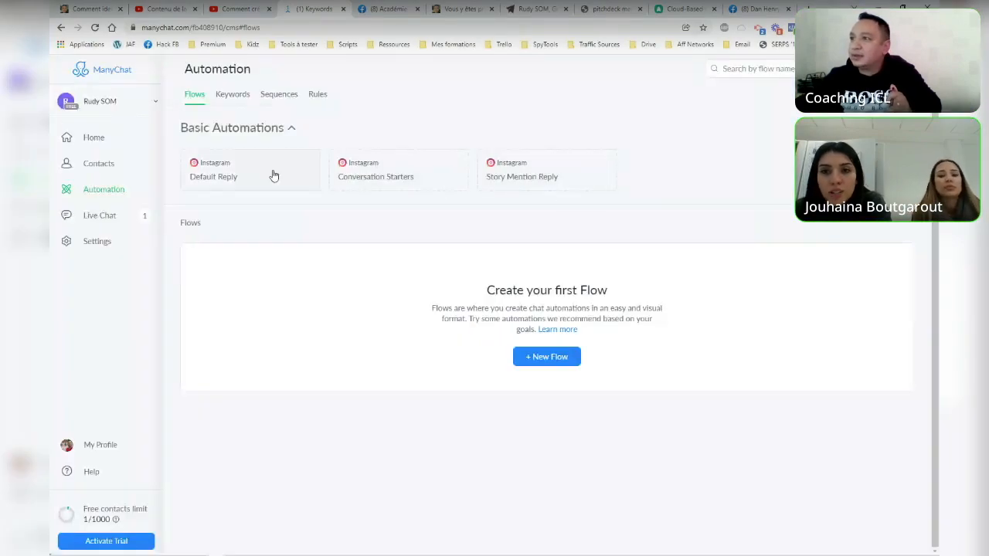
Start a new keyword automation rule that triggers when the message is ARGENT.
{"action": "left_click", "coordinate": [232, 94]}
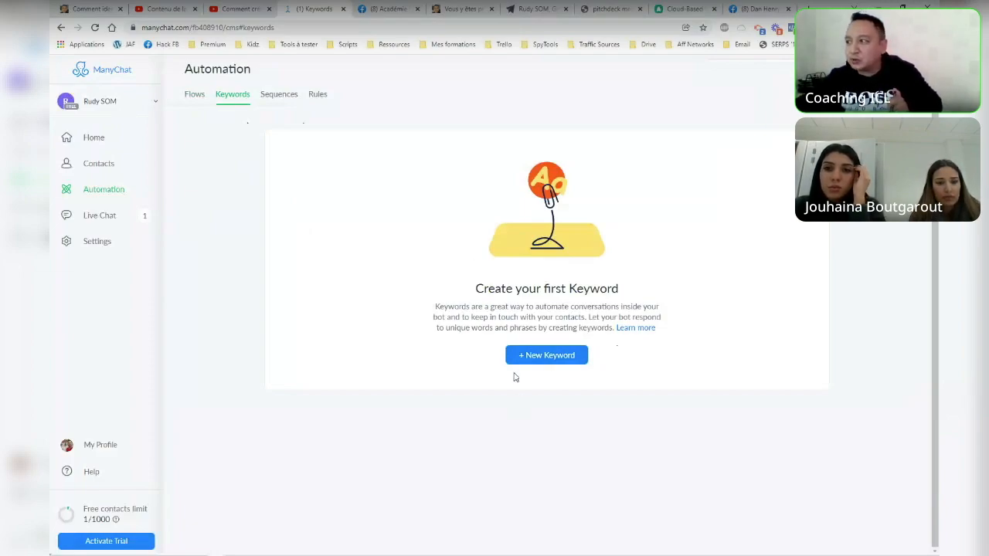
{"action": "left_click", "coordinate": [541, 354]}
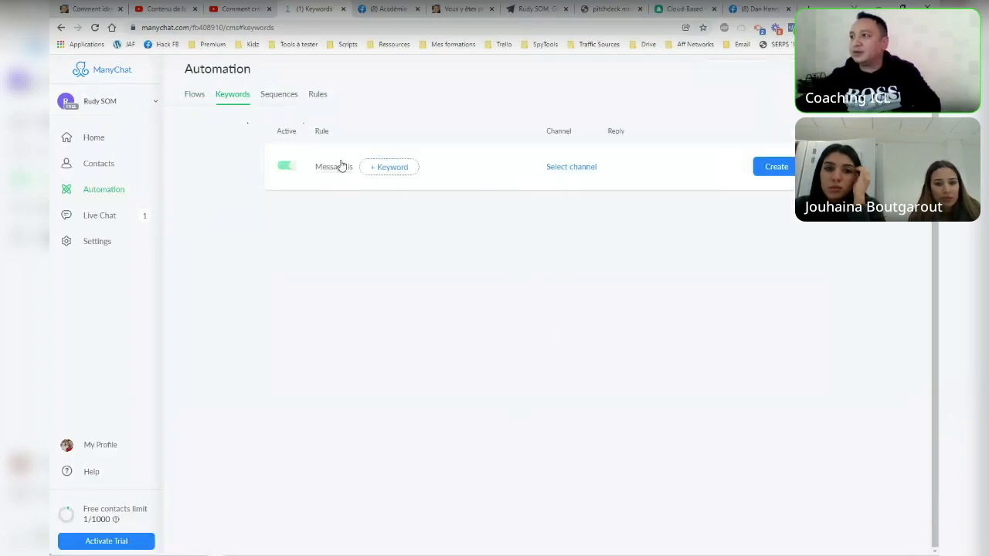
{"action": "left_click", "coordinate": [385, 167]}
{"action": "type", "text": "AZR"}
{"action": "key", "text": "BackSpace"}
{"action": "key", "text": "BackSpace"}
{"action": "type", "text": "R"}
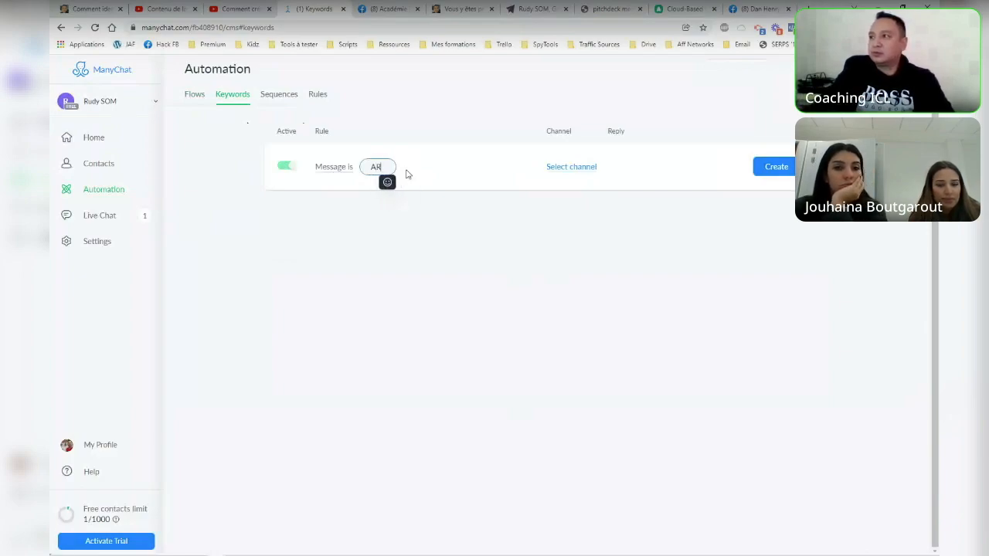
{"action": "type", "text": "GENT"}
Create the ARGENT keyword rule on the Instagram channel and start a new reply for it.
{"action": "left_click", "coordinate": [569, 169]}
{"action": "left_click", "coordinate": [567, 186]}
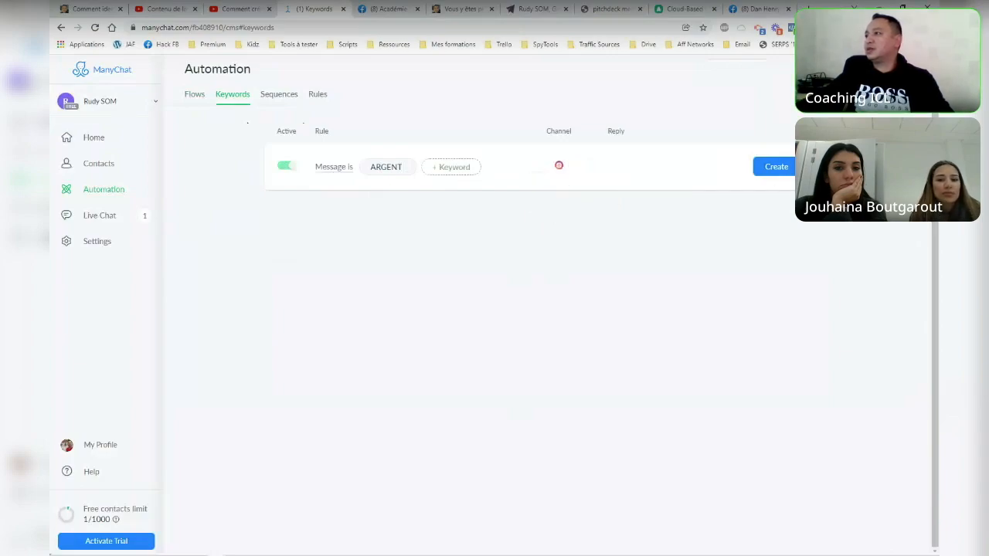
{"action": "left_click", "coordinate": [767, 173]}
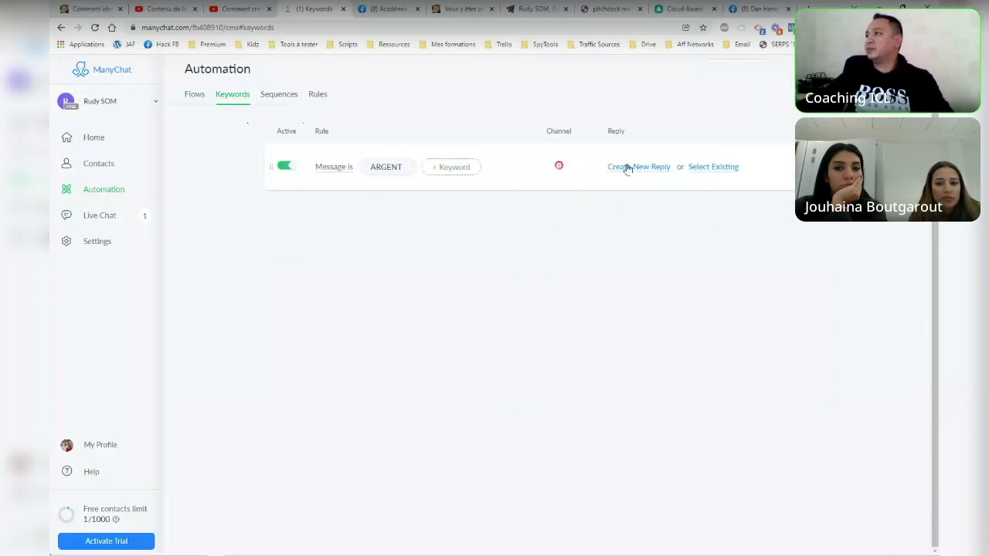
{"action": "left_click_drag", "start_coordinate": [634, 168], "coordinate": [730, 185]}
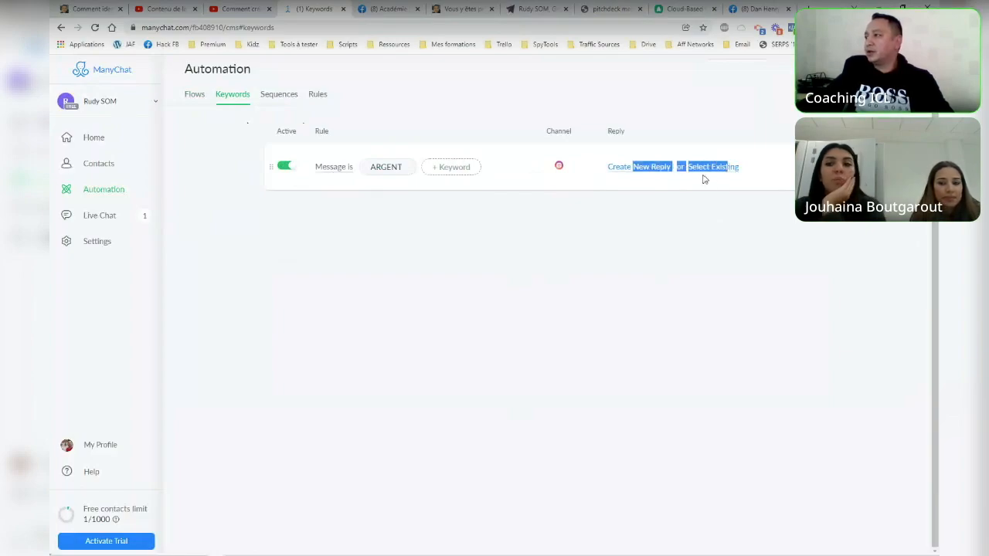
{"action": "left_click", "coordinate": [635, 170]}
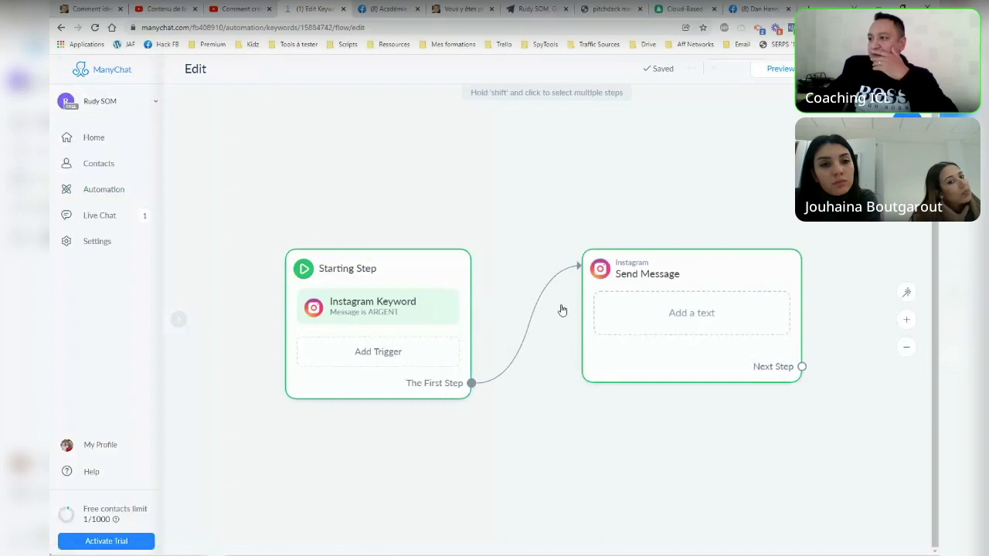
Write the Send Message text as "Hello" followed by the First Name system field and an exclamation mark.
{"action": "left_click", "coordinate": [701, 312]}
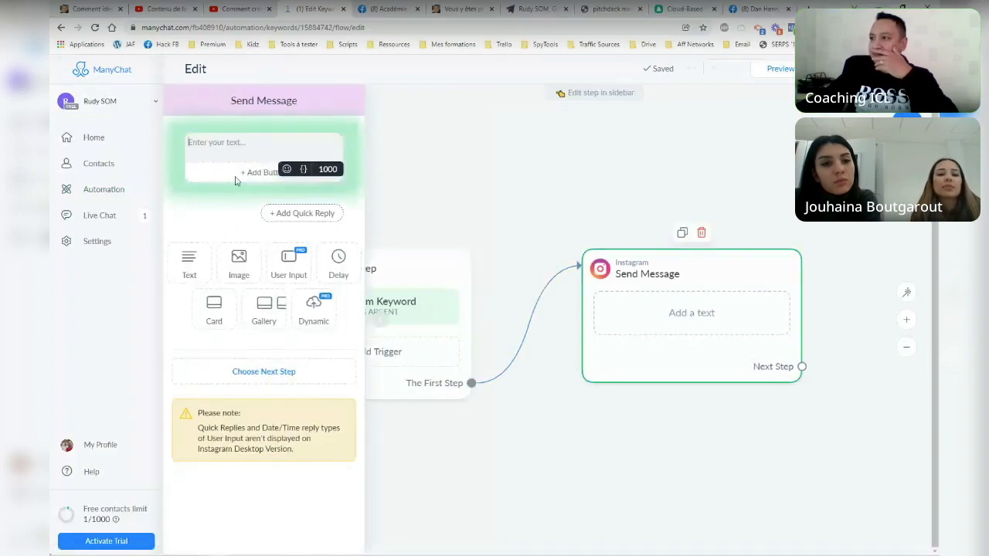
{"action": "type", "text": "Hello"}
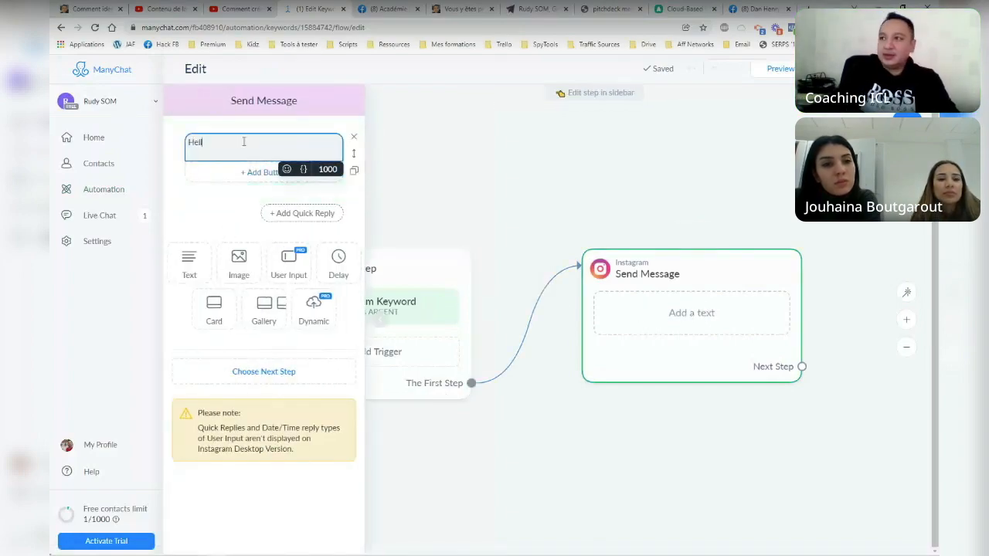
{"action": "left_click", "coordinate": [308, 170]}
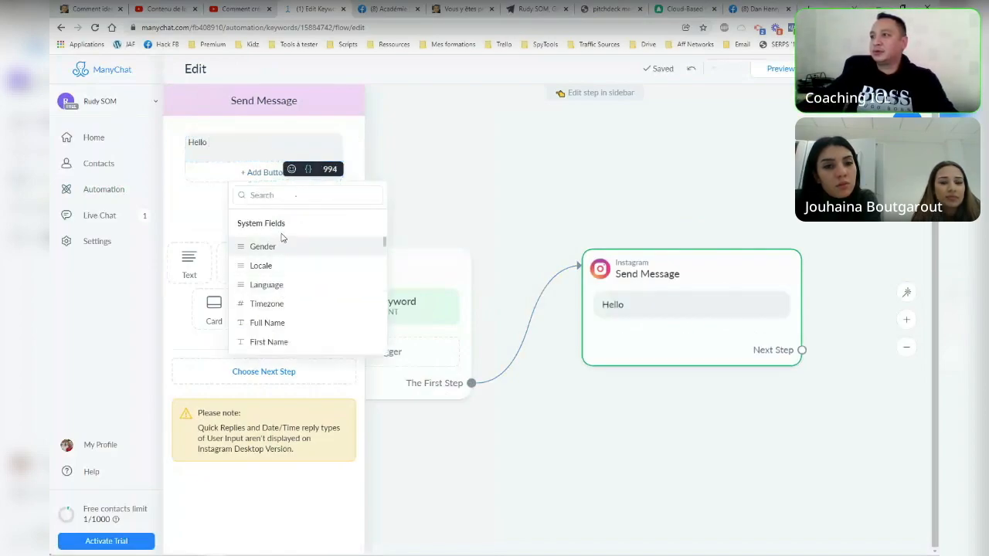
{"action": "scroll", "coordinate": [297, 317], "scroll_direction": "down", "scroll_amount": 2}
{"action": "scroll", "coordinate": [297, 317], "scroll_direction": "up", "scroll_amount": 3}
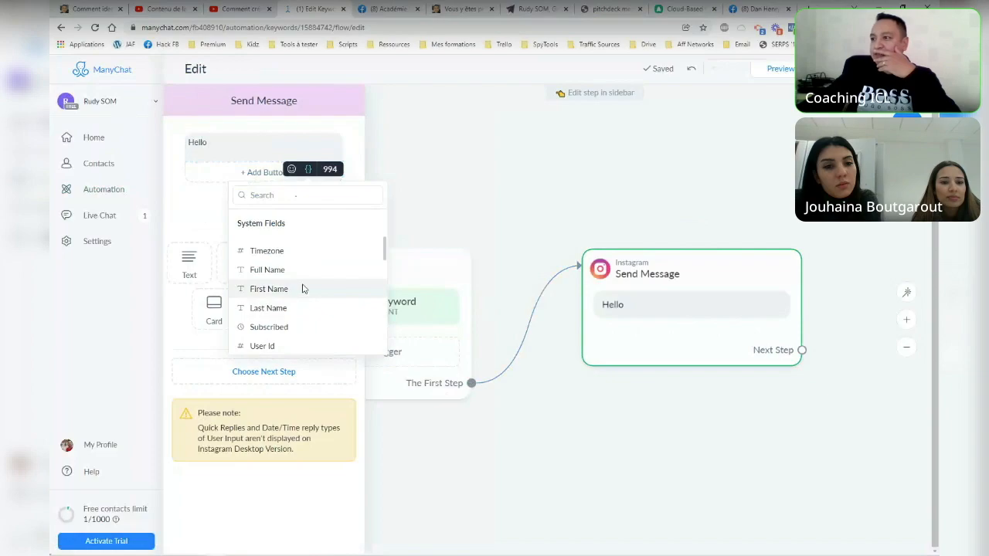
{"action": "left_click", "coordinate": [301, 287]}
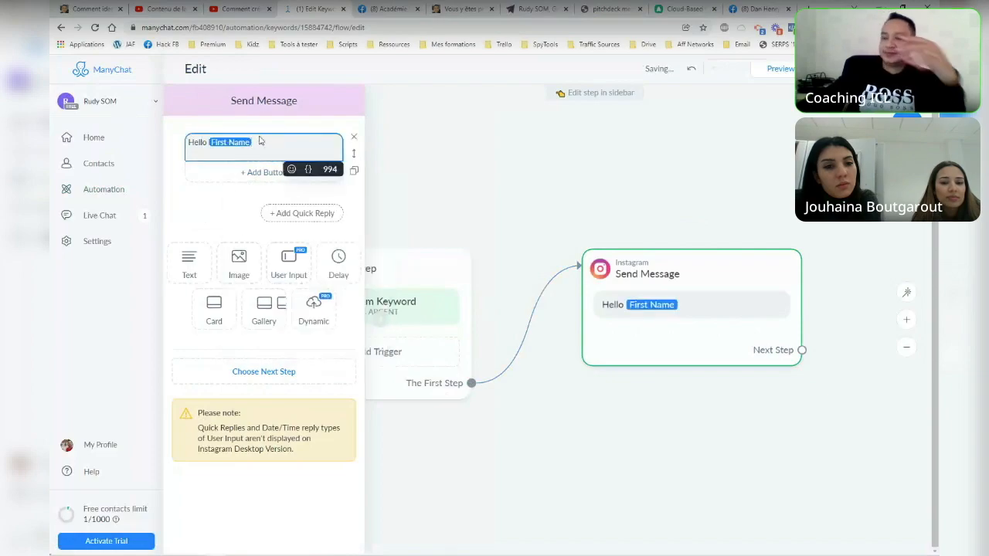
{"action": "type", "text": "!"}
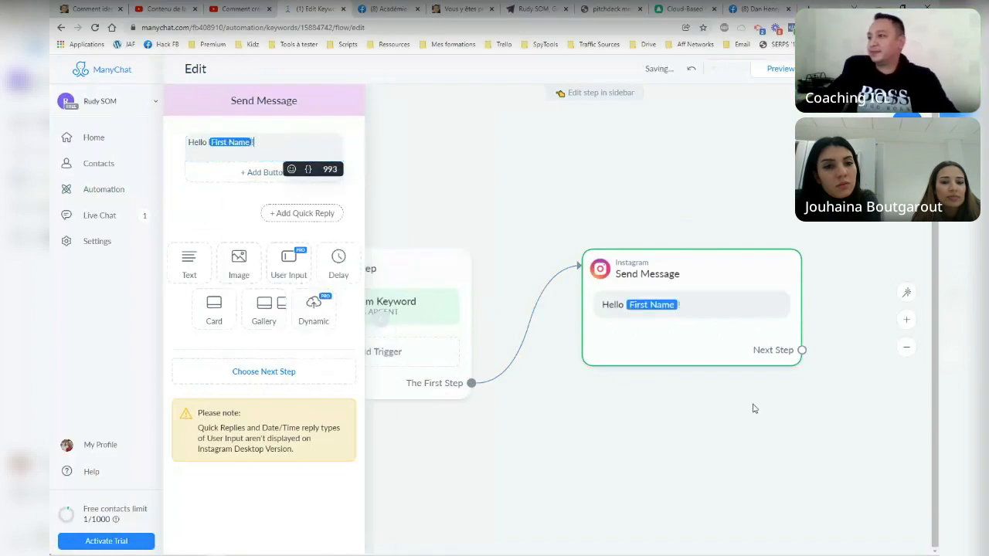
Add a second Instagram message to the flow as the next step after the greeting message.
{"action": "left_click_drag", "start_coordinate": [829, 261], "coordinate": [651, 242]}
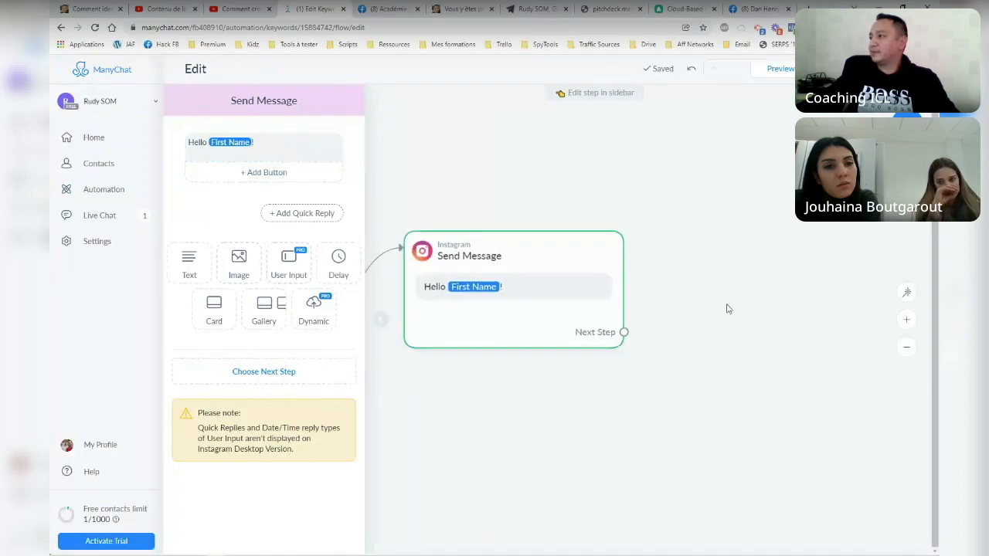
{"action": "left_click", "coordinate": [702, 317]}
{"action": "left_click_drag", "start_coordinate": [624, 333], "coordinate": [724, 265]}
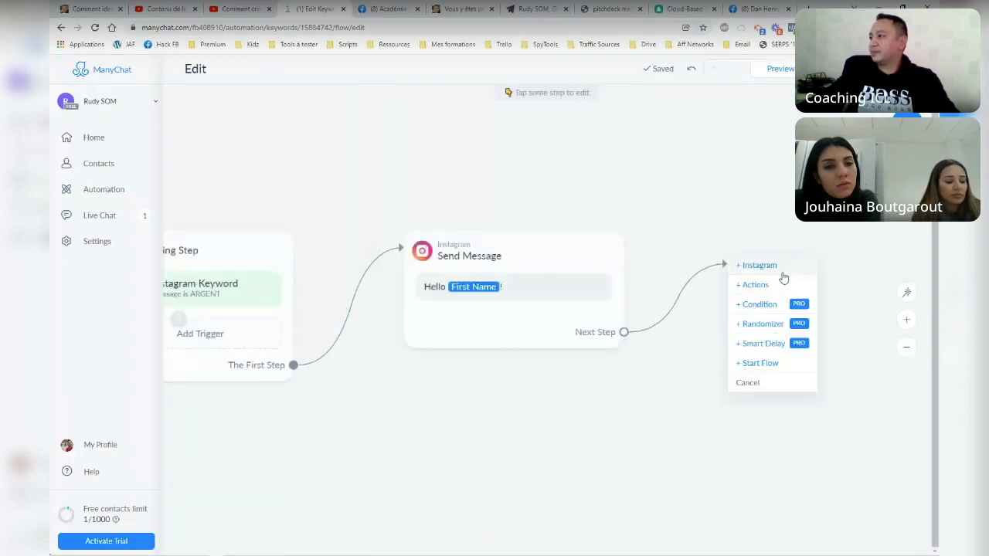
{"action": "left_click", "coordinate": [757, 265]}
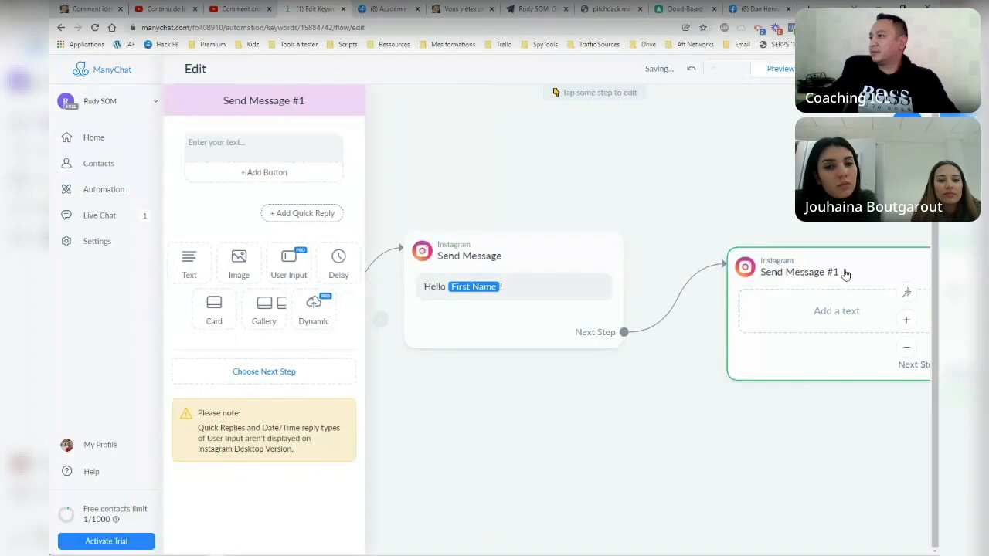
Add a 3-second delay and a new text block below the greeting in the first Send Message step.
{"action": "left_click", "coordinate": [528, 306]}
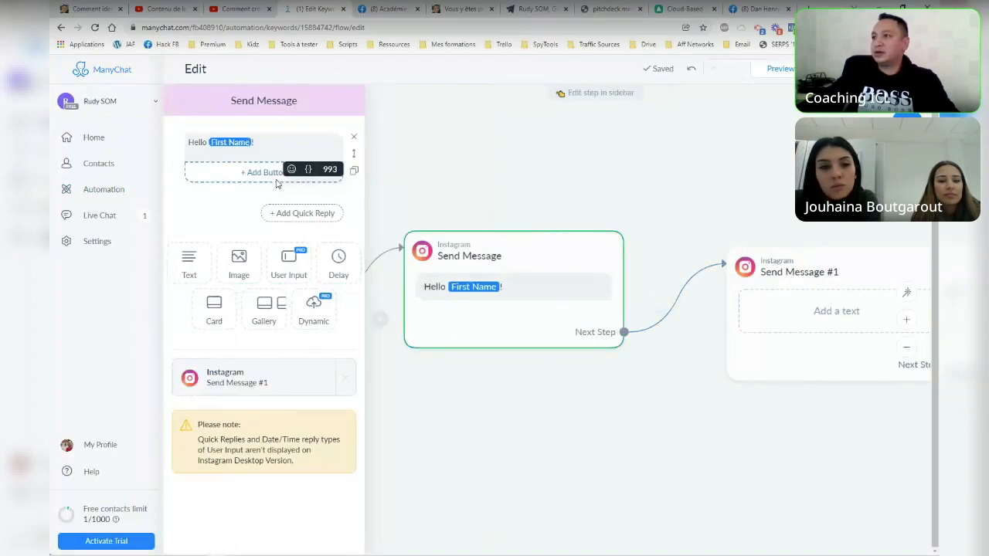
{"action": "left_click", "coordinate": [338, 260]}
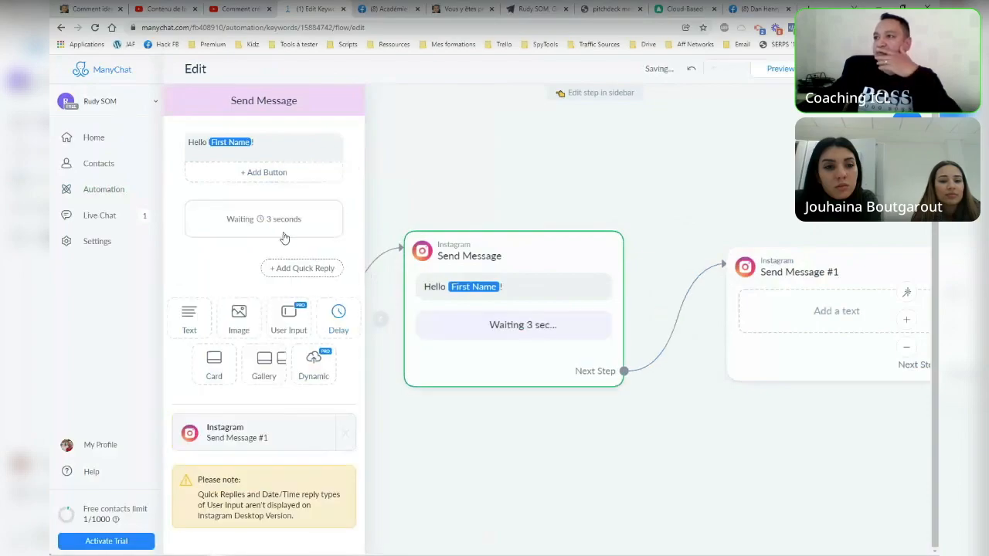
{"action": "left_click", "coordinate": [190, 317]}
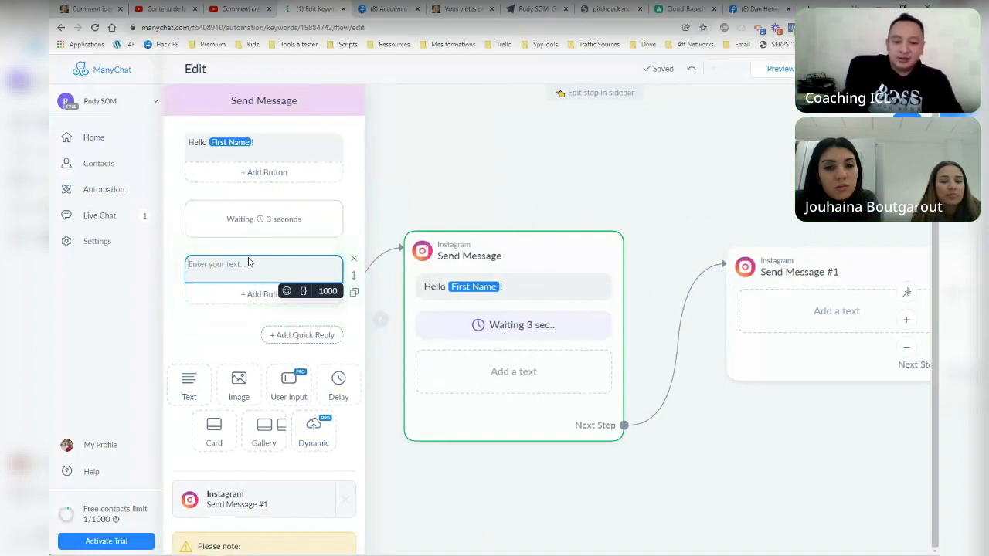
{"action": "type", "text": "Al"}
{"action": "key", "text": "BackSpace"}
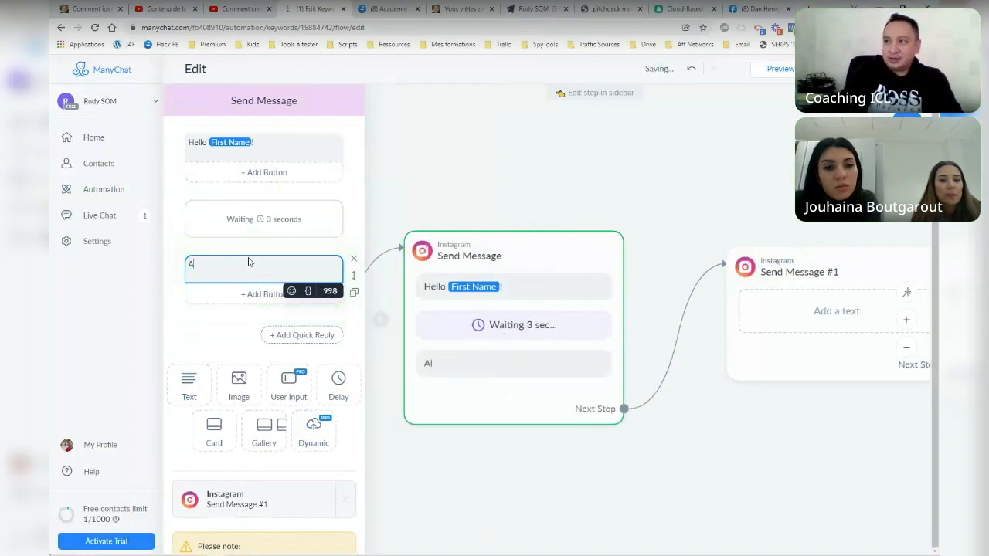
{"action": "type", "text": "lors"}
{"action": "key", "text": "BackSpace"}
{"action": "key", "text": "BackSpace"}
{"action": "key", "text": "BackSpace"}
{"action": "key", "text": "BackSpace"}
{"action": "key", "text": "BackSpace"}
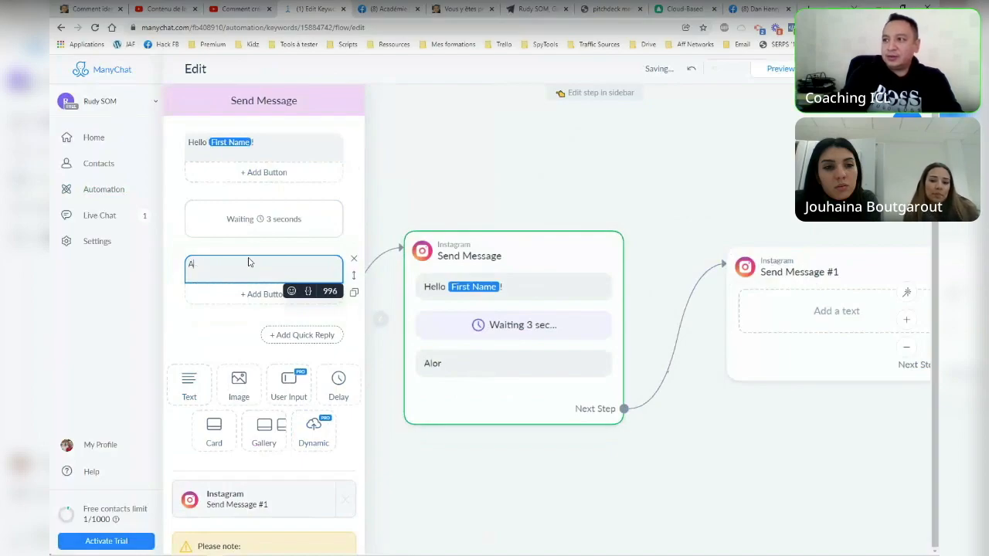
Write the text block below the delay as "Est-ce que tu penses être paralysé par des blocage à cause de ton rapport à l'argent?".
{"action": "type", "text": "Est-ce quel"}
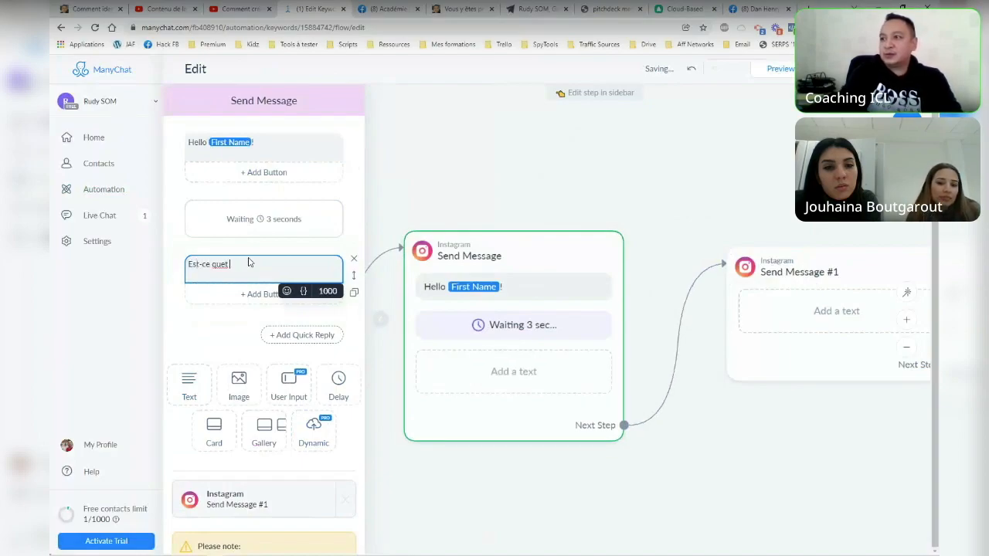
{"action": "type", "text": " u"}
{"action": "key", "text": "BackSpace"}
{"action": "type", "text": "penses être"}
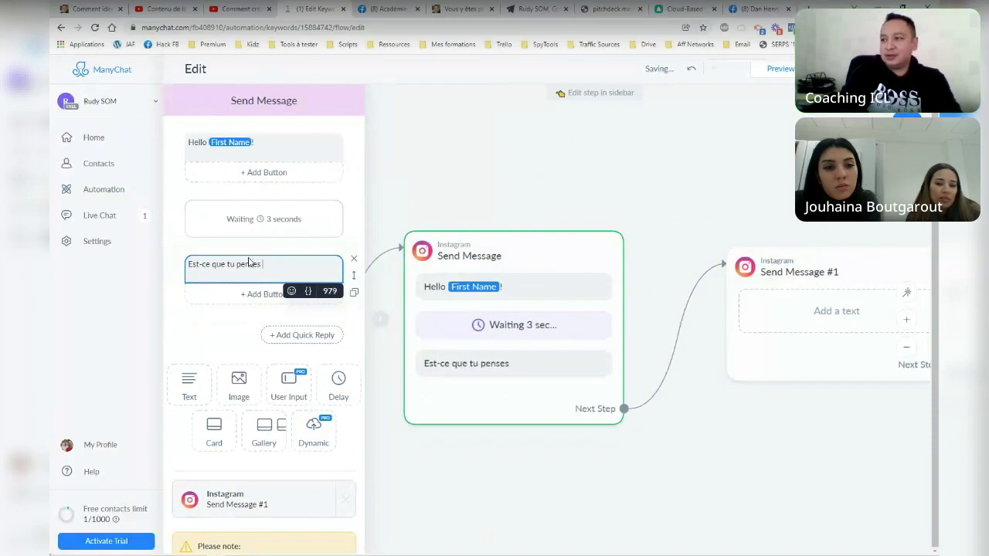
{"action": "type", "text": " paral"}
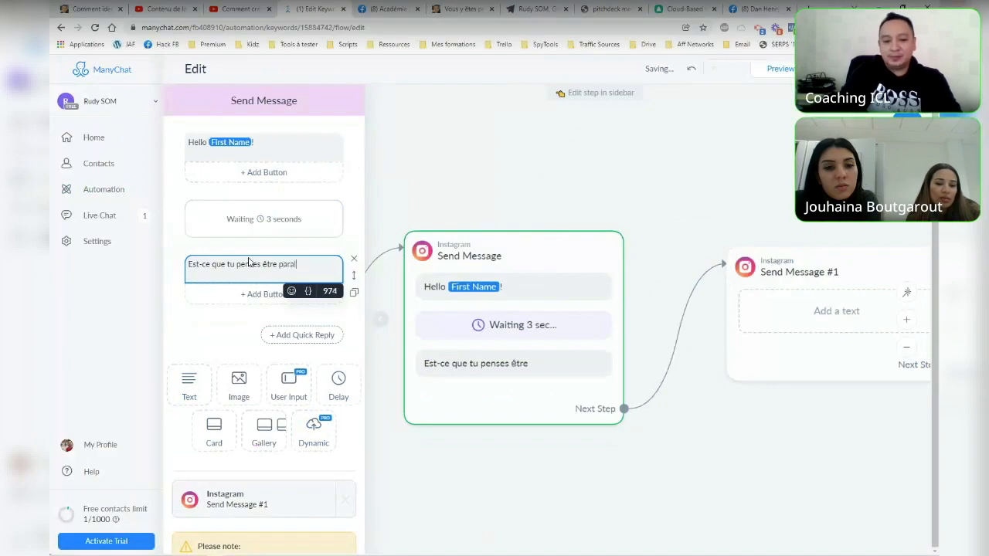
{"action": "type", "text": "ysé par des bl"}
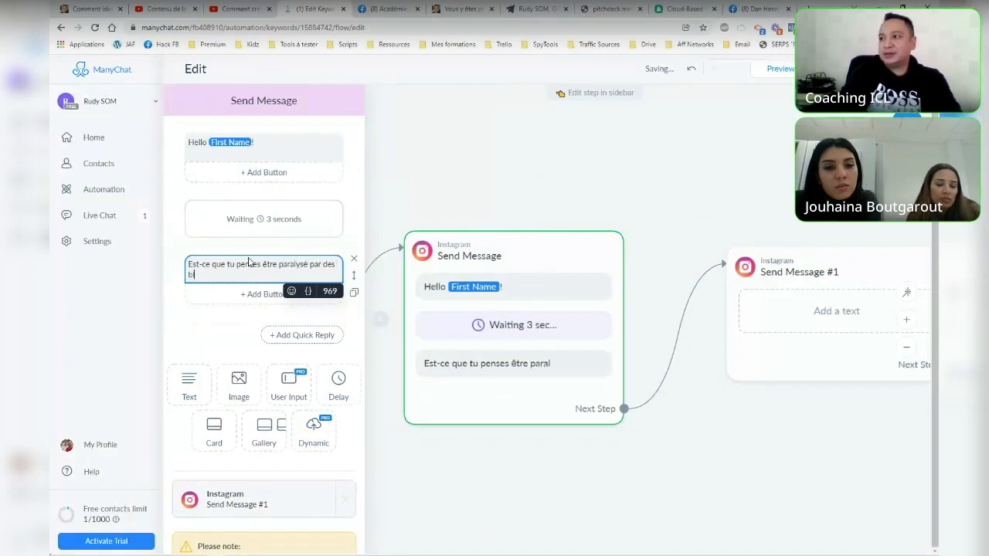
{"action": "type", "text": "ocage à "}
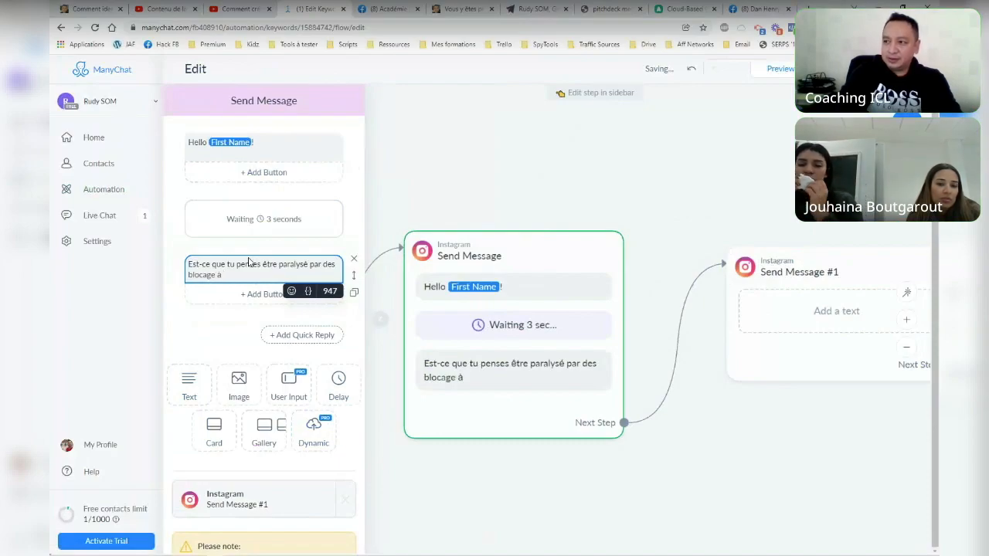
{"action": "type", "text": "cause de l'argent et"}
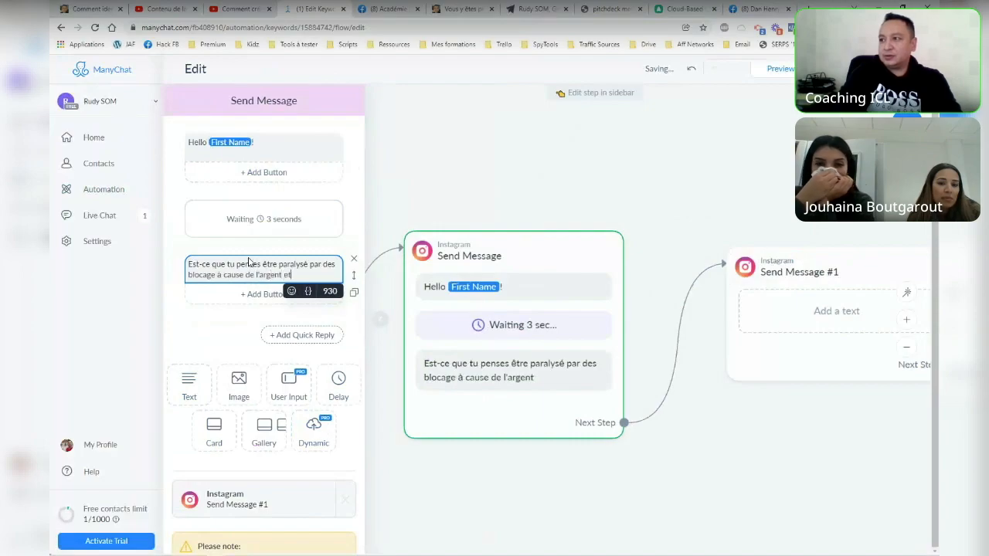
{"action": "type", "text": " de sou"}
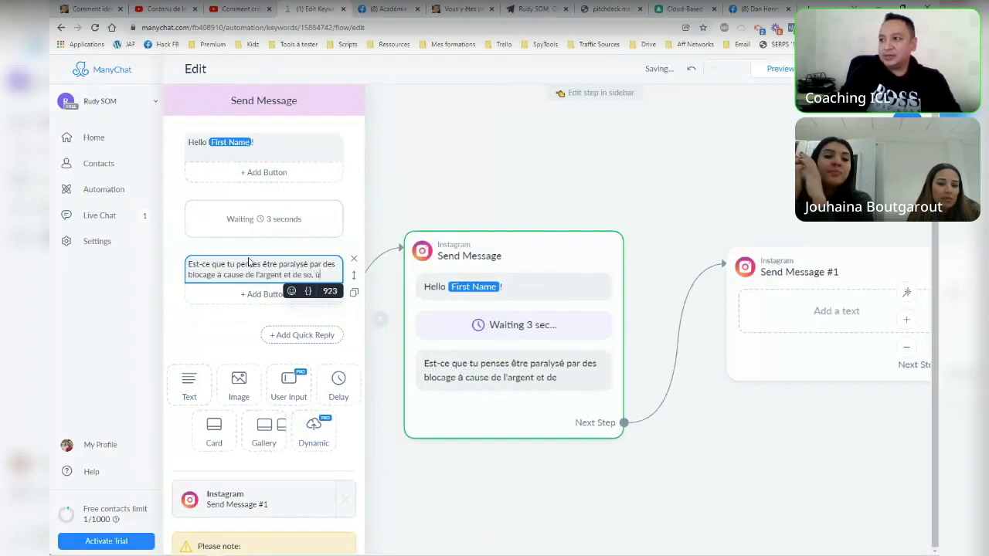
{"action": "key", "text": "BackSpace"}
{"action": "key", "text": "BackSpace"}
{"action": "key", "text": "BackSpace"}
{"action": "key", "text": "BackSpace"}
{"action": "key", "text": "BackSpace"}
{"action": "key", "text": "BackSpace"}
{"action": "key", "text": "BackSpace"}
{"action": "key", "text": "BackSpace"}
{"action": "key", "text": "BackSpace"}
{"action": "key", "text": "BackSpace"}
{"action": "key", "text": "BackSpace"}
{"action": "key", "text": "BackSpace"}
{"action": "key", "text": "BackSpace"}
{"action": "key", "text": "BackSpace"}
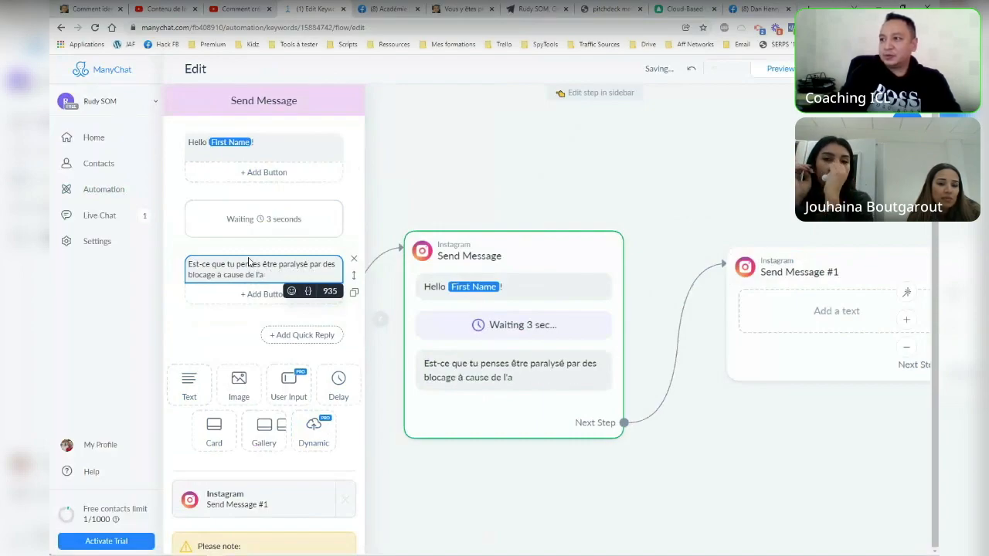
{"action": "type", "text": "ton rapport à"}
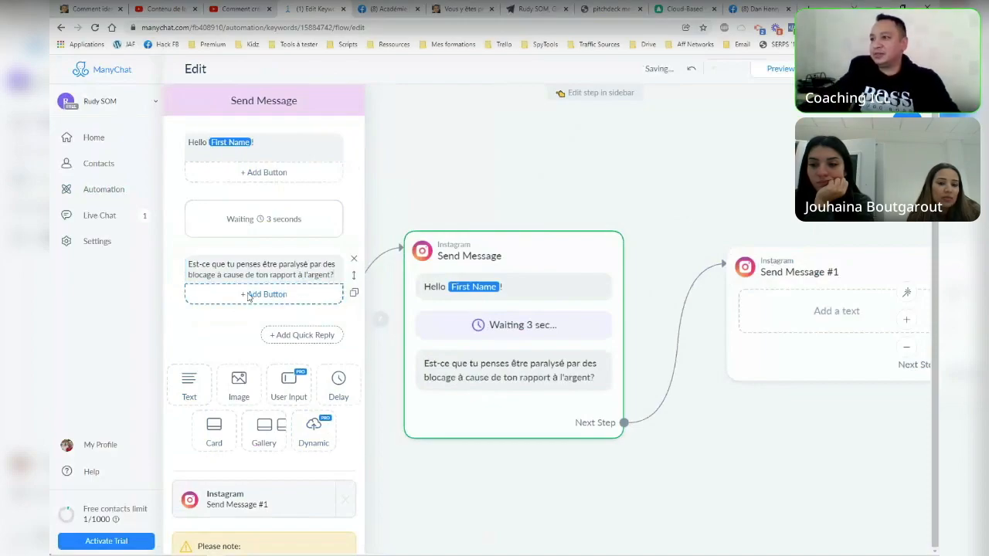
Add two buttons titled OUI and NON below the question in the first Send Message step.
{"action": "left_click", "coordinate": [292, 295]}
{"action": "type", "text": "OUI"}
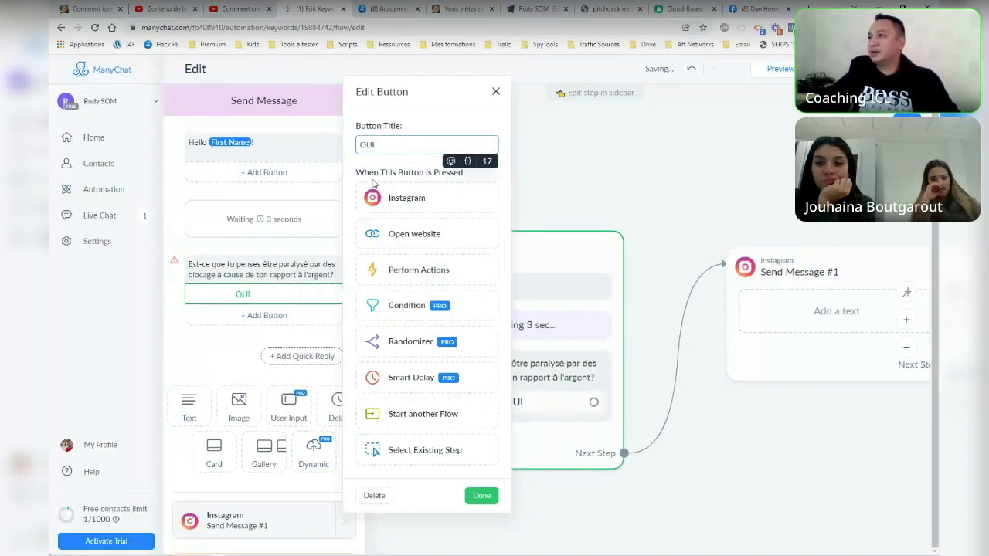
{"action": "left_click", "coordinate": [261, 316]}
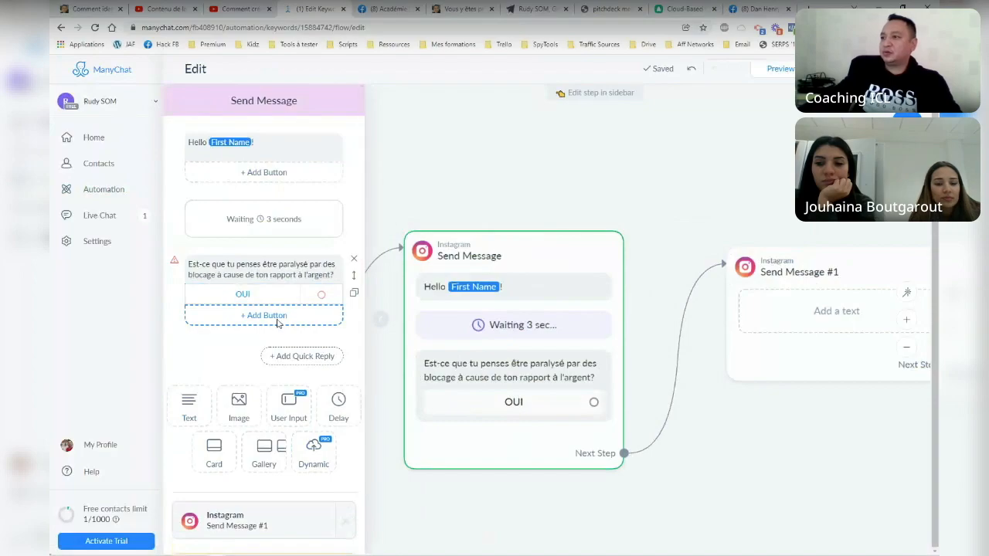
{"action": "left_click", "coordinate": [278, 323]}
{"action": "type", "text": "NO"}
{"action": "key", "text": "BackSpace"}
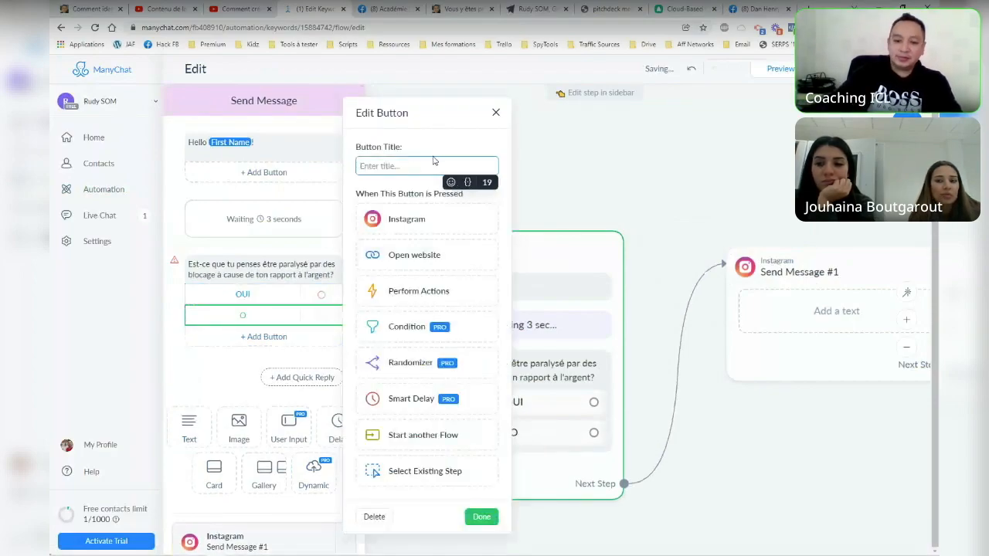
{"action": "type", "text": "NON"}
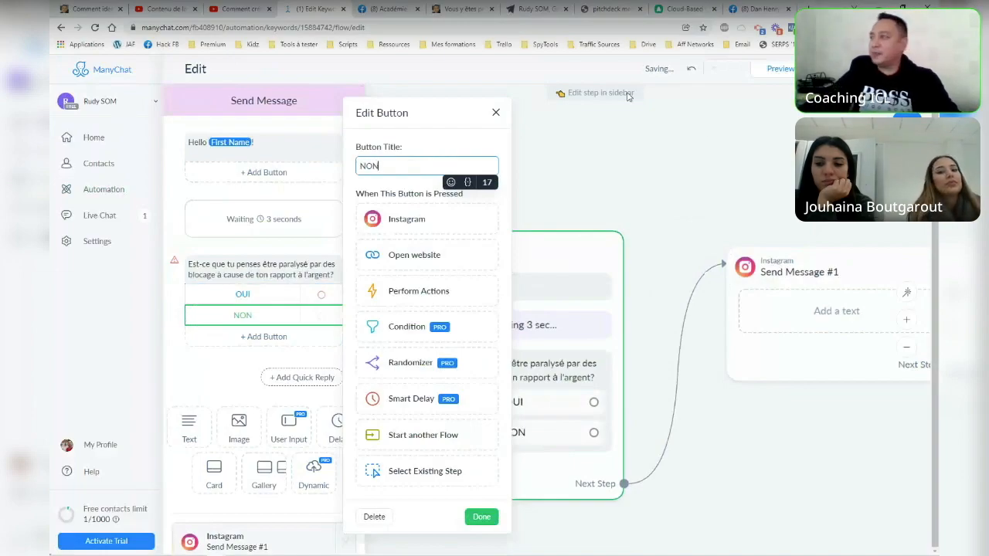
{"action": "left_click", "coordinate": [716, 168]}
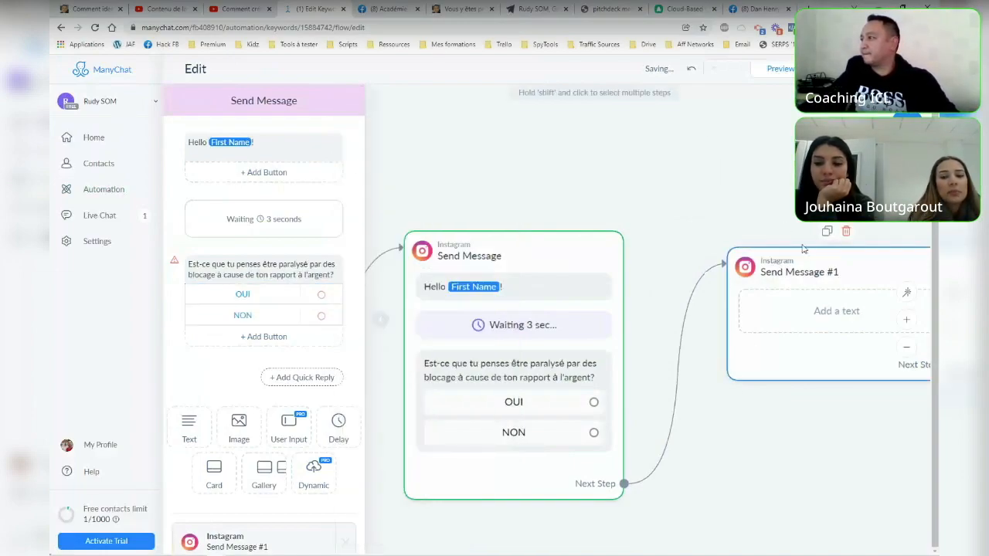
Delete the empty Send Message #1 step and link the OUI button to a new Instagram message.
{"action": "left_click", "coordinate": [846, 232]}
{"action": "left_click", "coordinate": [588, 125]}
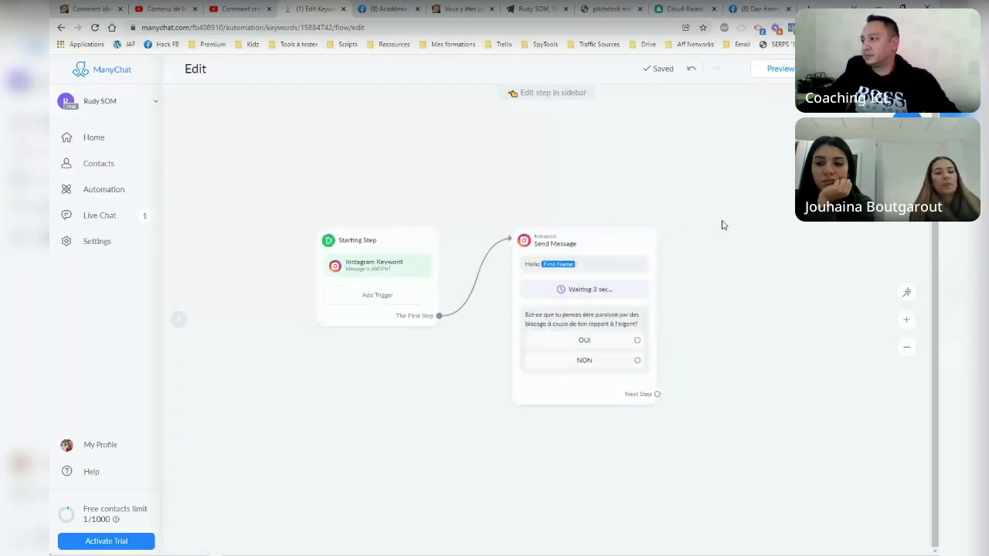
{"action": "scroll", "coordinate": [724, 229], "scroll_direction": "down", "scroll_amount": 1}
{"action": "left_click_drag", "start_coordinate": [721, 236], "coordinate": [609, 156]}
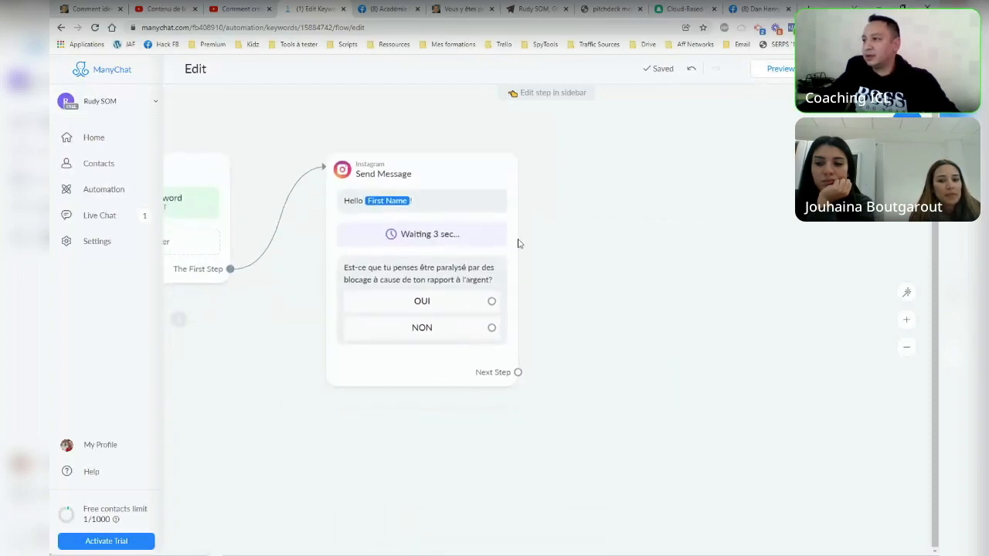
{"action": "left_click", "coordinate": [492, 300]}
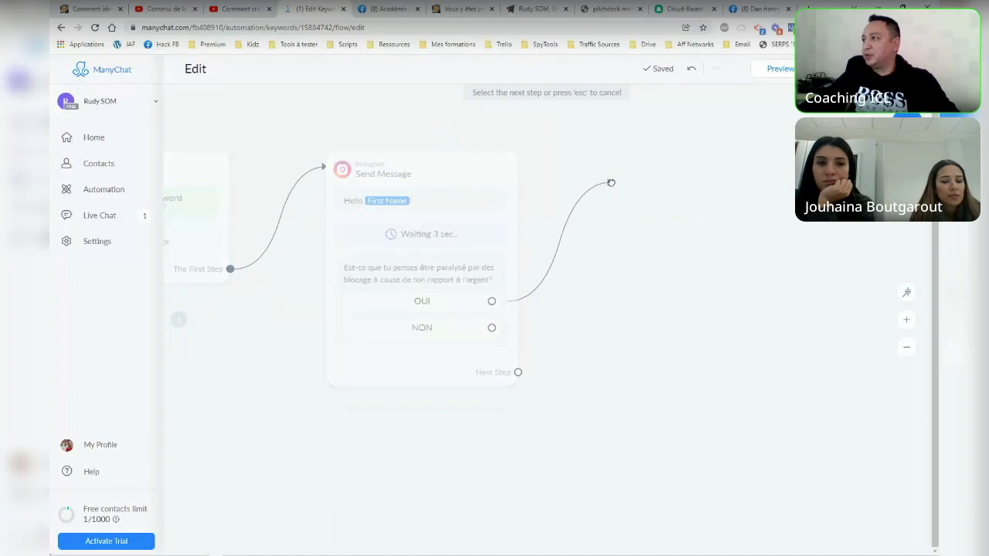
{"action": "left_click", "coordinate": [603, 155]}
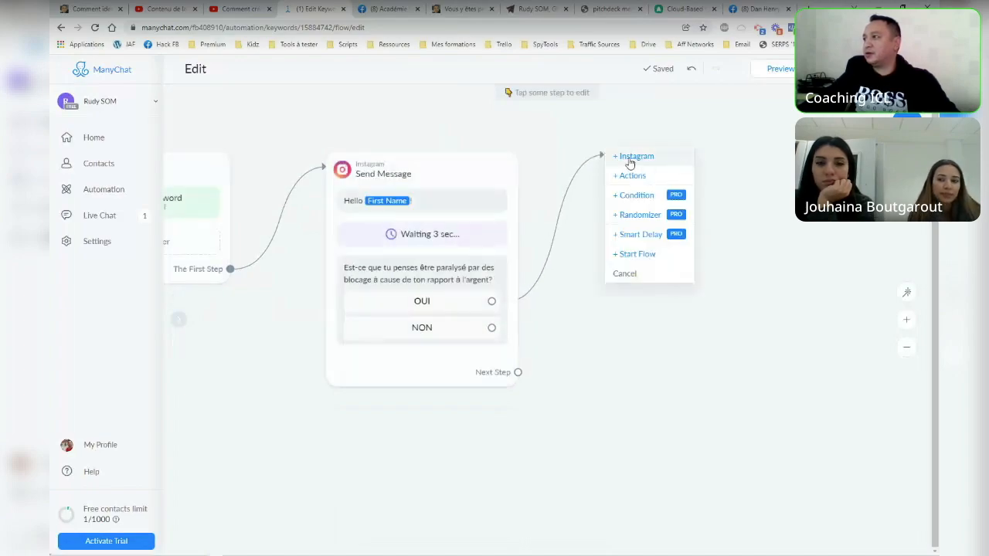
{"action": "left_click", "coordinate": [672, 156]}
Write "Super! Dans ce cas là tu es au bon endroit" as the text of the message linked to OUI.
{"action": "left_click", "coordinate": [279, 146]}
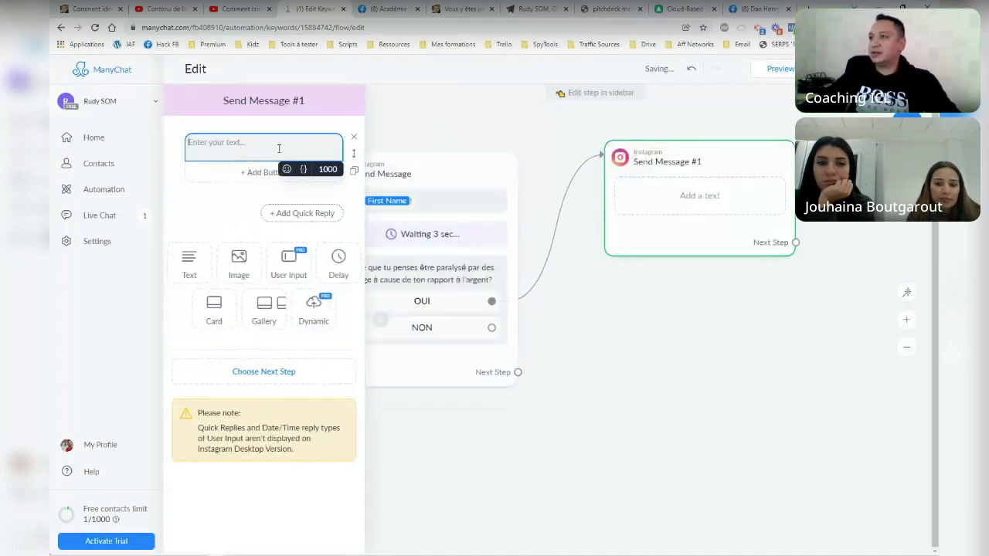
{"action": "type", "text": "Super! Dans ce cas là tu e"}
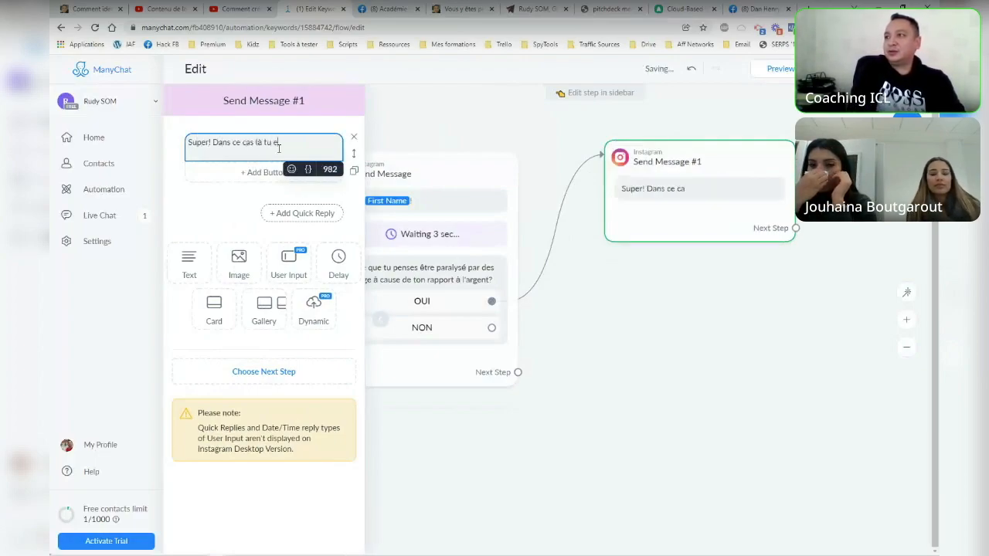
{"action": "type", "text": "s au b"}
{"action": "key", "text": "BackSpace"}
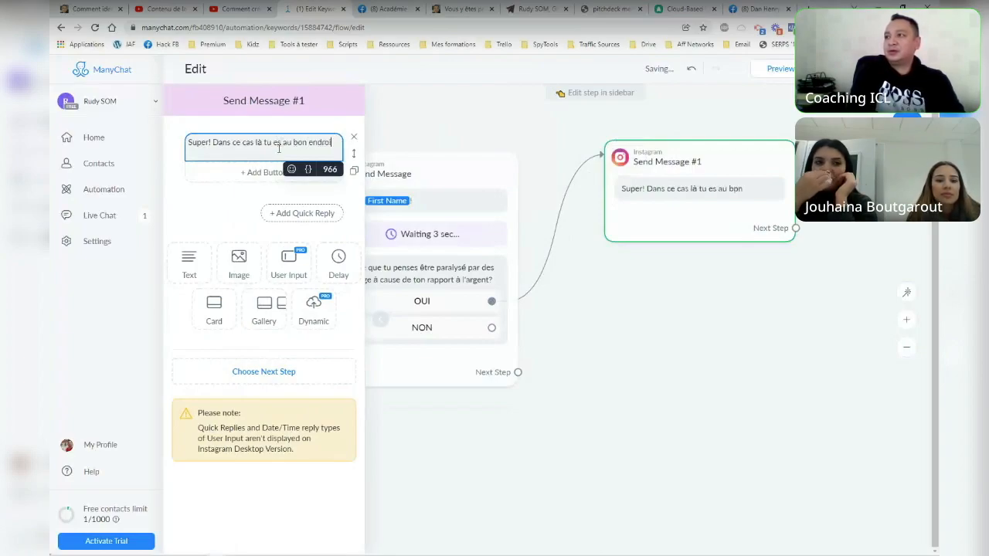
{"action": "type", "text": "on endroit"}
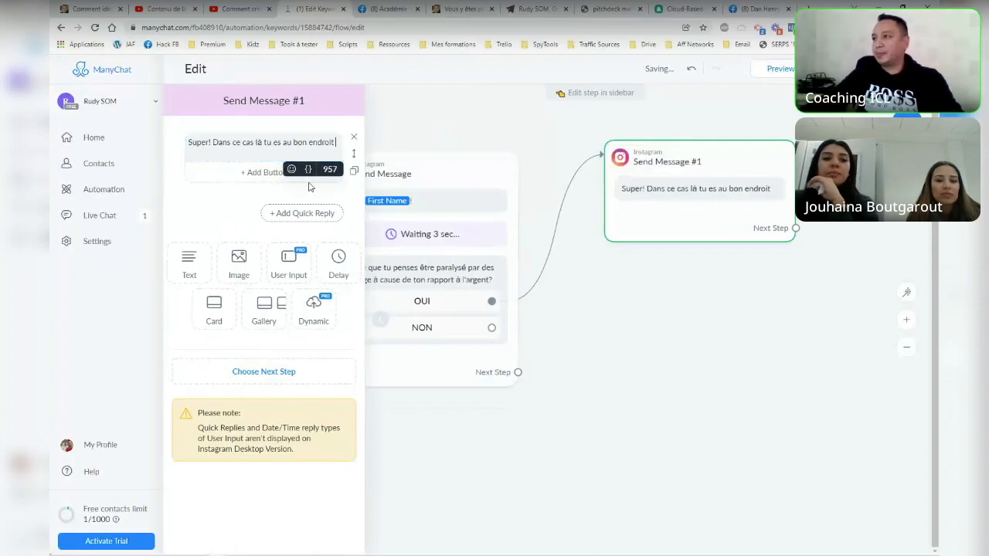
Complete the OUI reply with the First Name system field, an exclamation mark and the second frequently used emoji.
{"action": "left_click", "coordinate": [308, 171]}
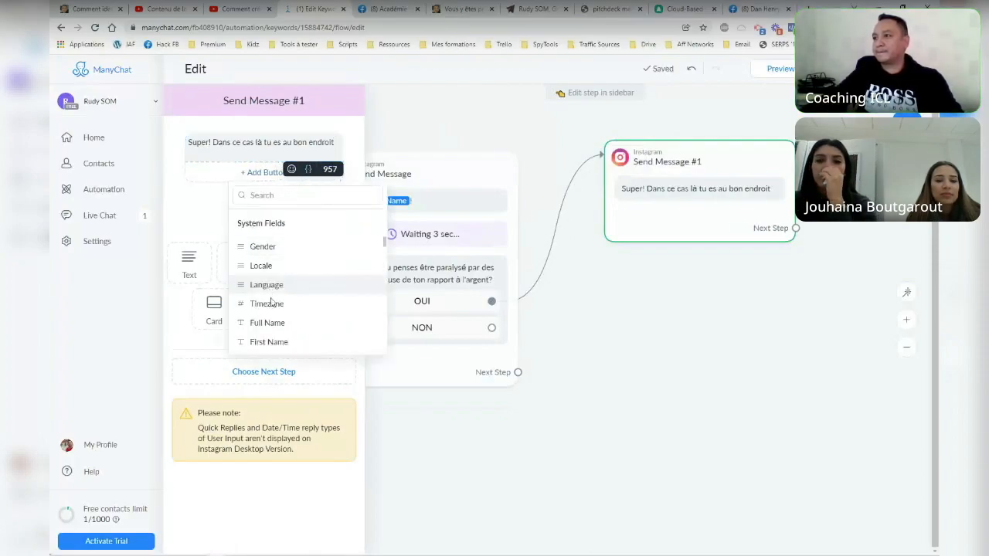
{"action": "scroll", "coordinate": [266, 286], "scroll_direction": "down", "scroll_amount": 2}
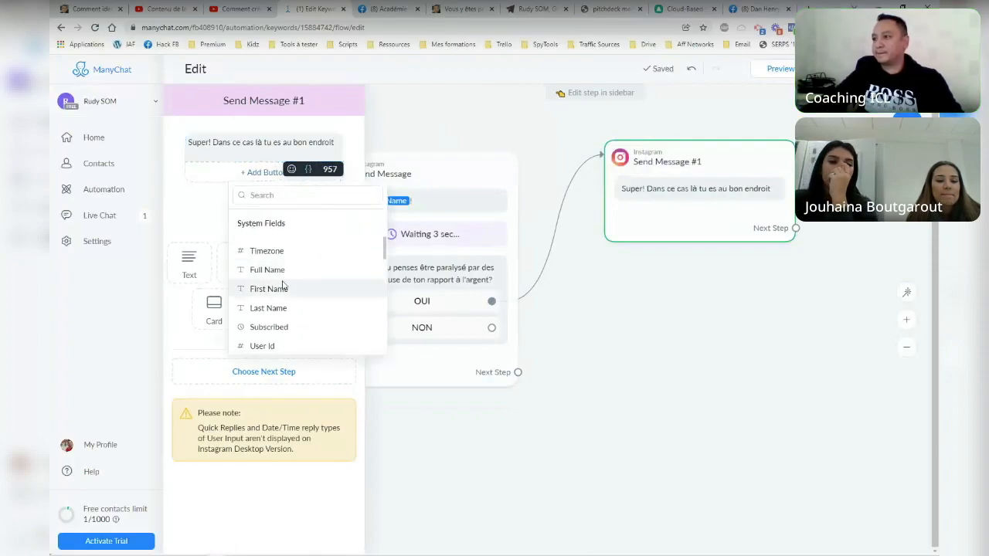
{"action": "left_click", "coordinate": [283, 288]}
{"action": "left_click", "coordinate": [249, 156]}
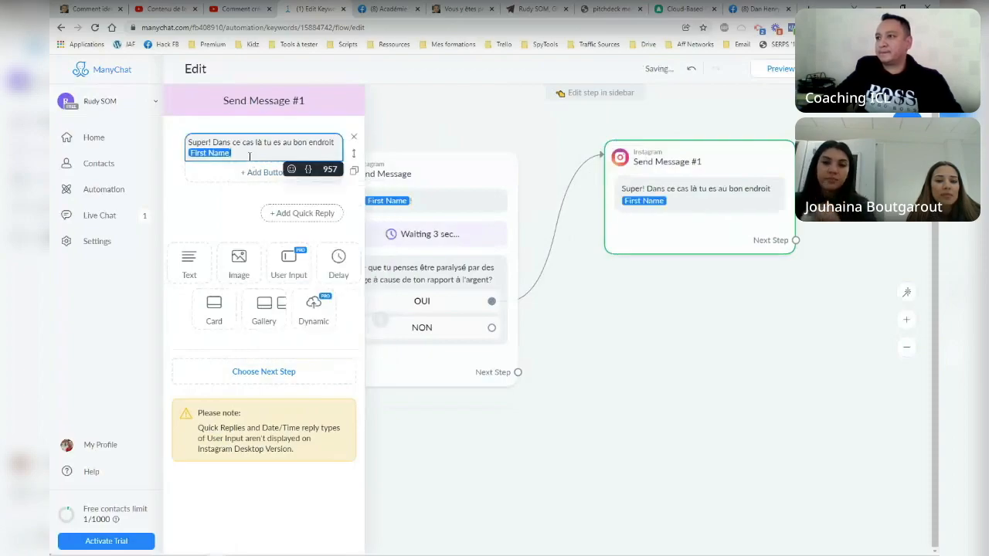
{"action": "type", "text": "!"}
{"action": "left_click", "coordinate": [292, 168]}
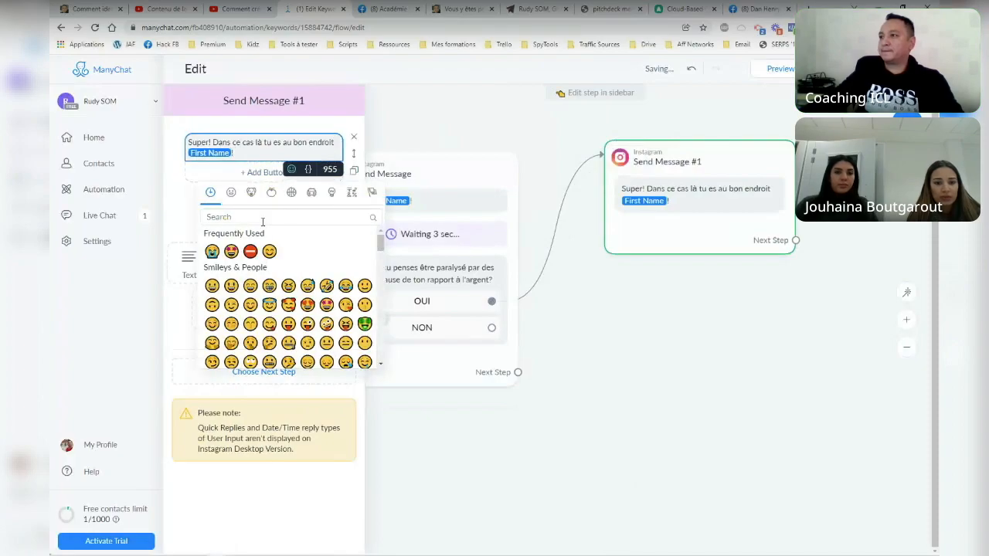
{"action": "left_click", "coordinate": [231, 251]}
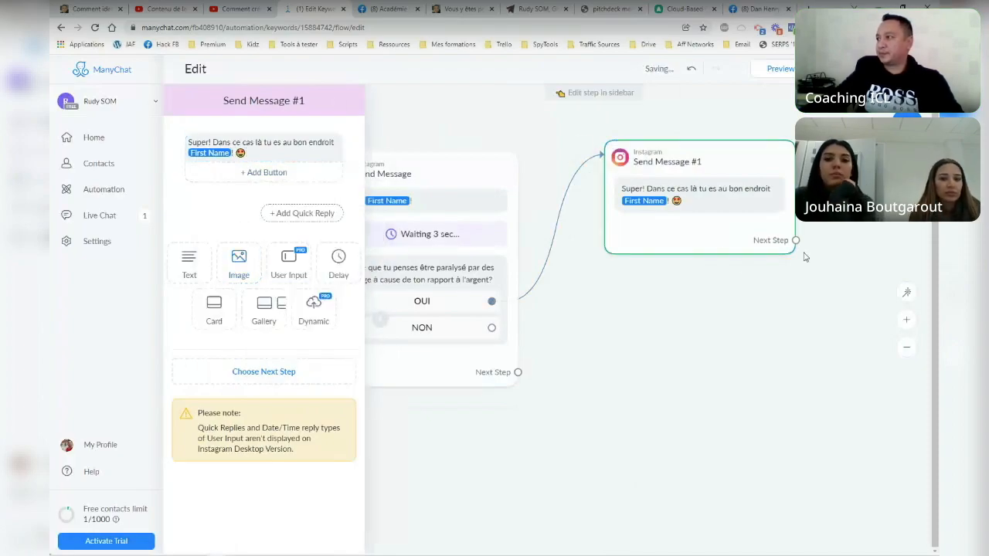
Link the NON button to a new Instagram message reading "Ok... Que puis-je faire pour toi alors?".
{"action": "left_click_drag", "start_coordinate": [492, 327], "coordinate": [614, 410]}
{"action": "left_click", "coordinate": [660, 291]}
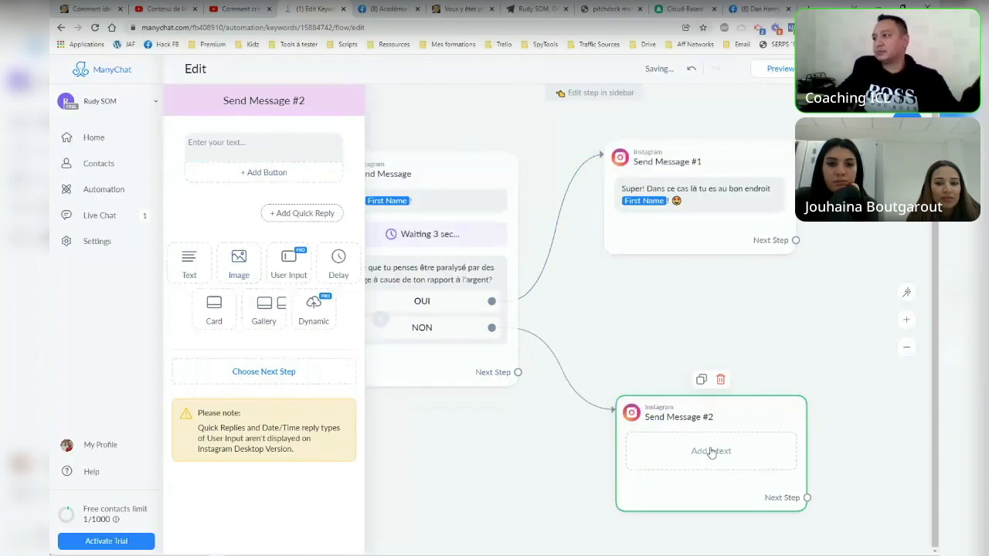
{"action": "left_click", "coordinate": [242, 146]}
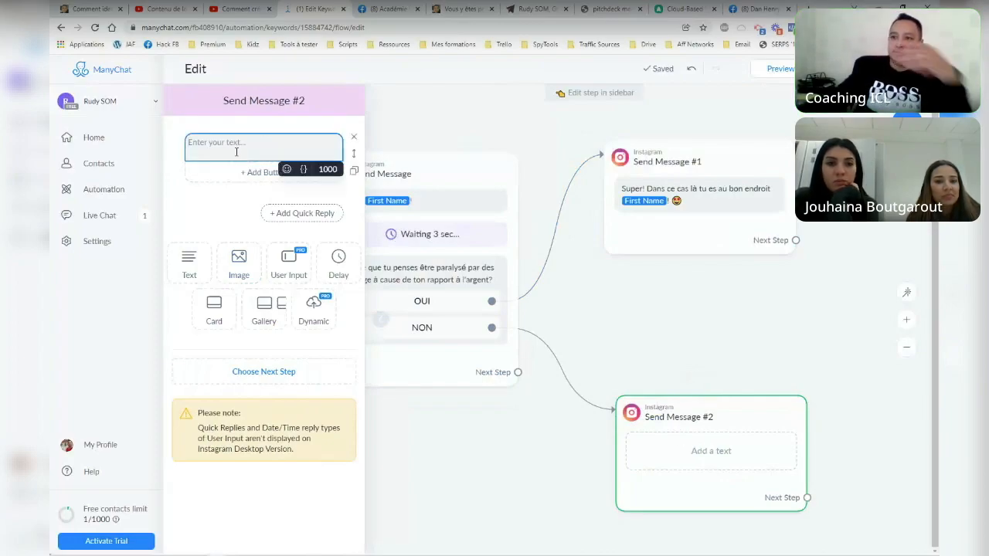
{"action": "type", "text": "Ok"}
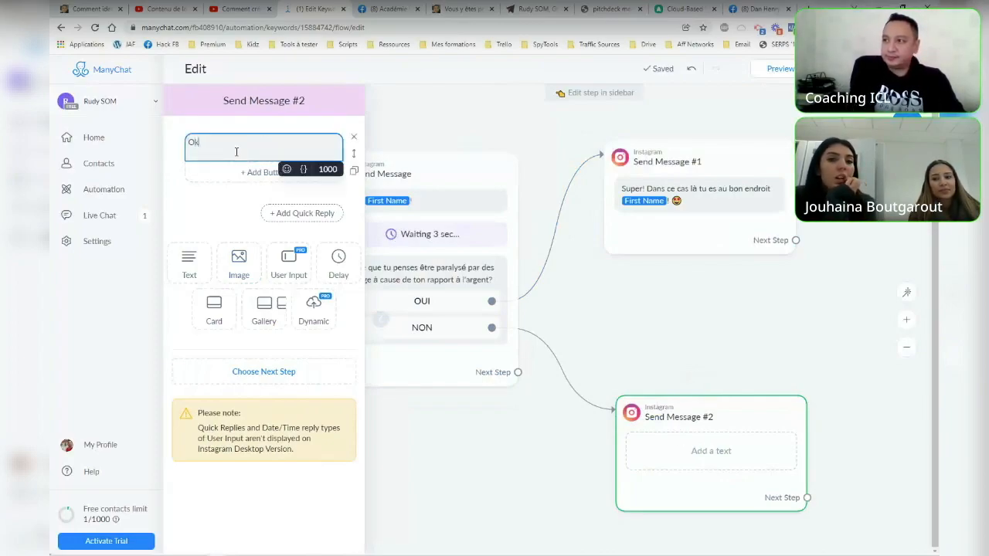
{"action": "type", "text": ".."}
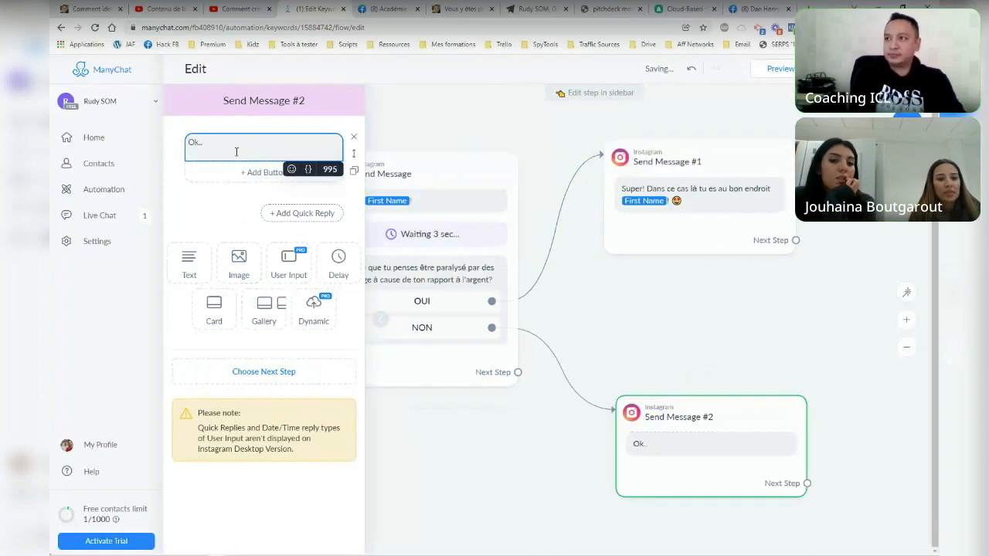
{"action": "type", "text": ". Que puis-je faire pour toi alors?"}
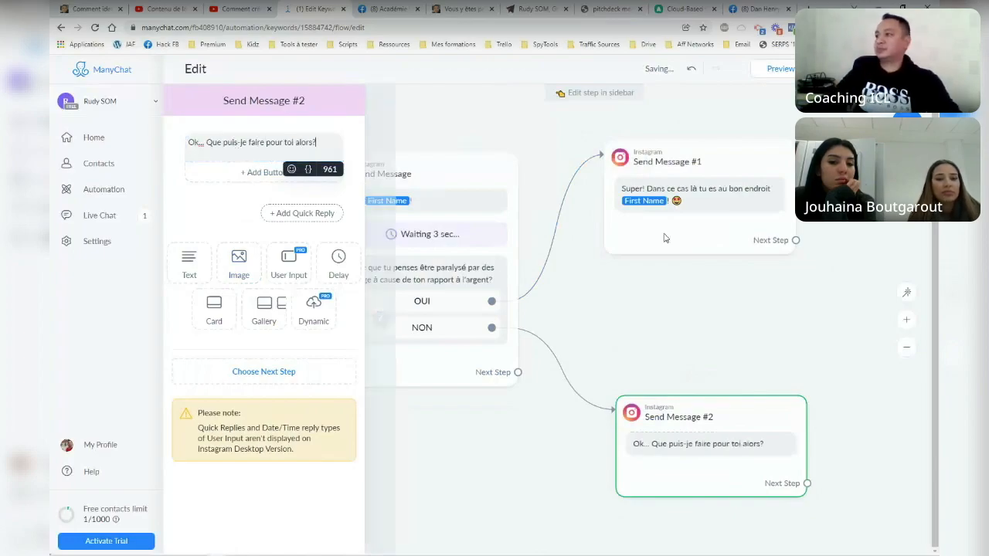
{"action": "left_click", "coordinate": [719, 344]}
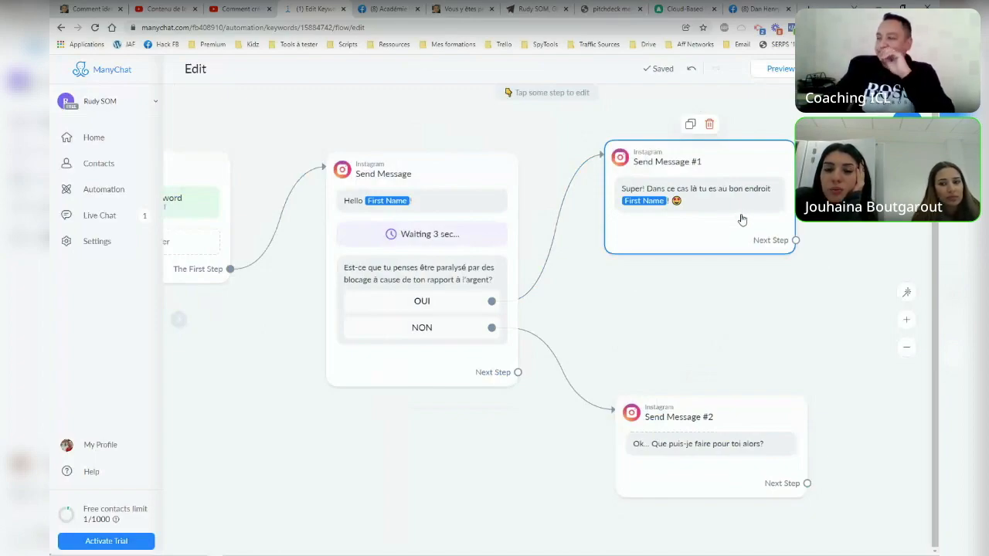
Add a 3-second delay below the existing text in Send Message #1.
{"action": "left_click", "coordinate": [710, 348]}
{"action": "scroll", "coordinate": [710, 347], "scroll_direction": "down", "scroll_amount": 2}
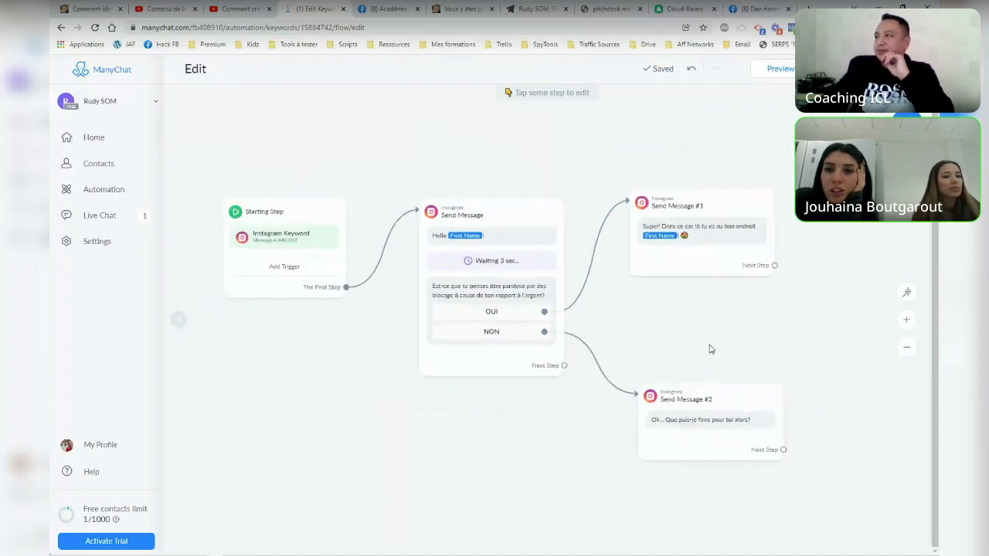
{"action": "left_click_drag", "start_coordinate": [603, 310], "coordinate": [407, 257]}
{"action": "left_click", "coordinate": [569, 218]}
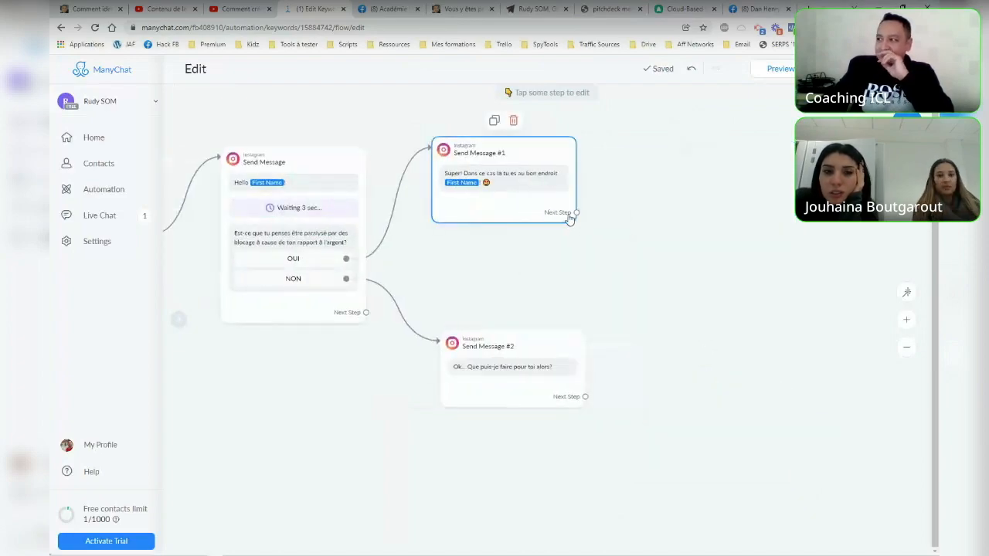
{"action": "left_click", "coordinate": [528, 190]}
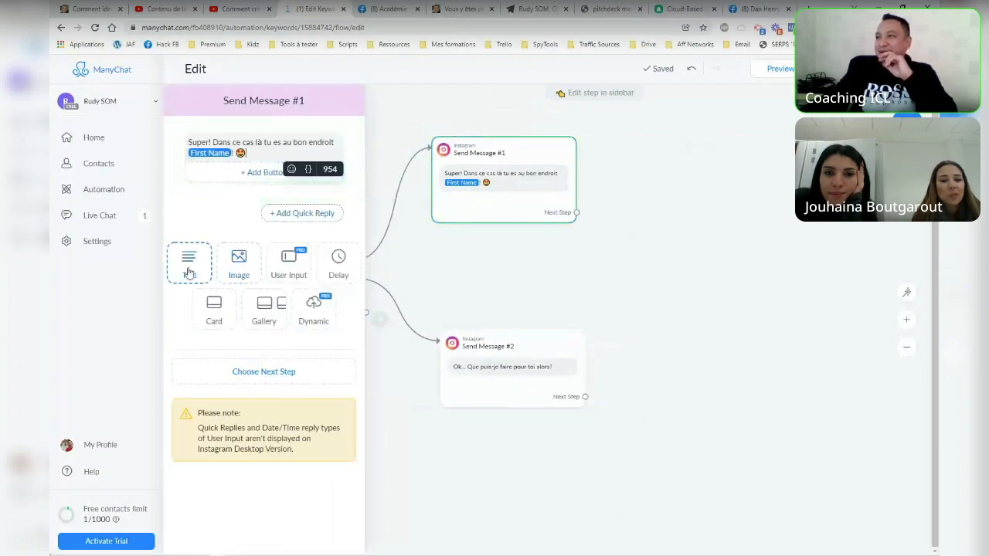
{"action": "left_click", "coordinate": [190, 266]}
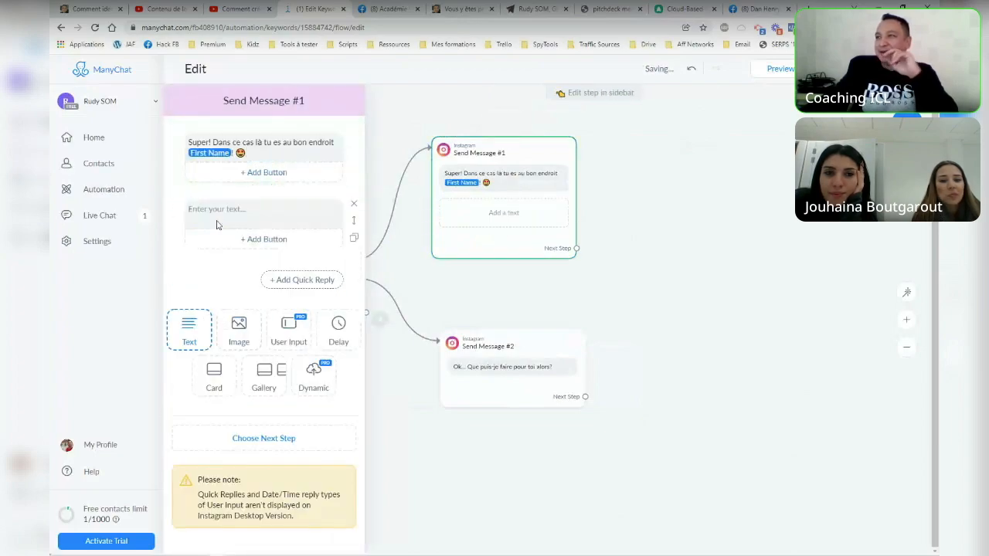
{"action": "left_click", "coordinate": [355, 206]}
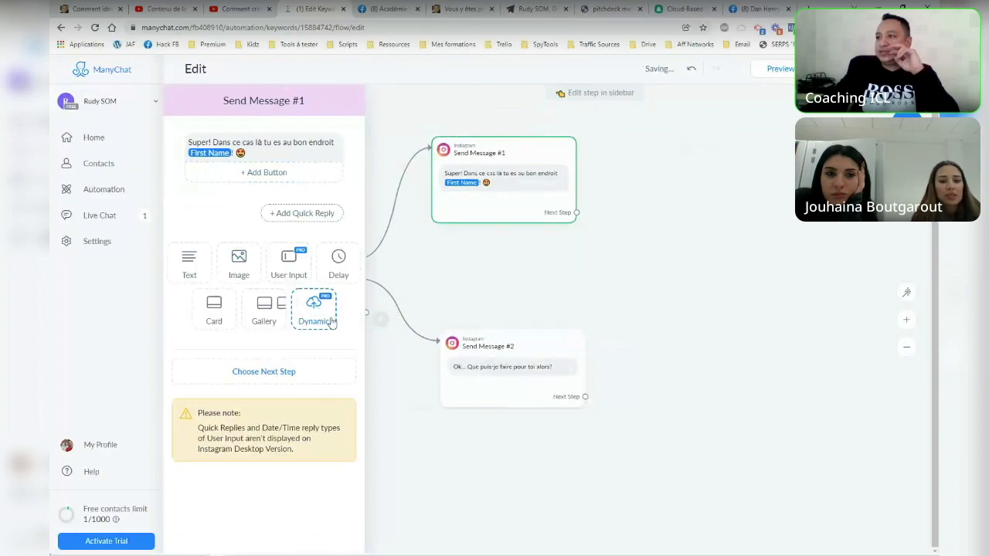
{"action": "left_click", "coordinate": [338, 265]}
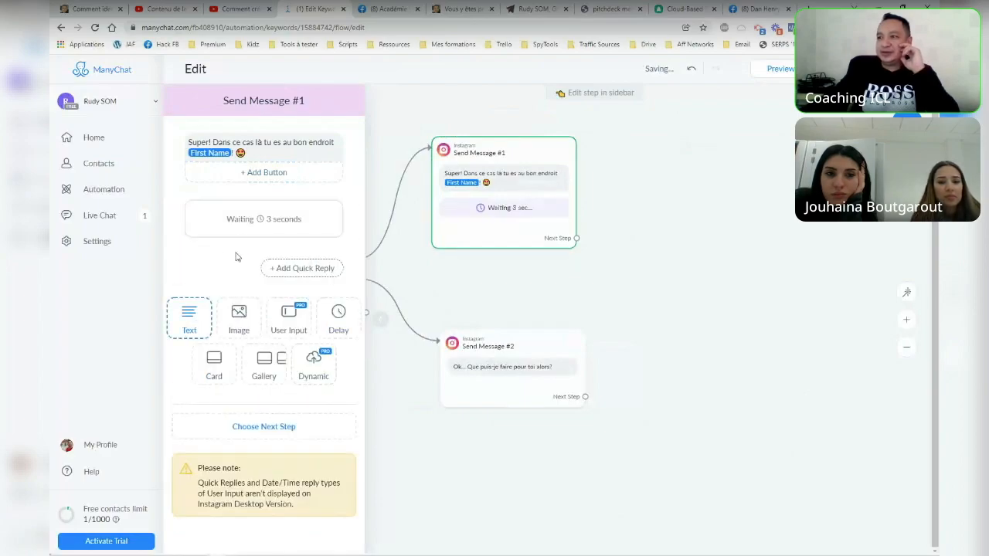
Add a text block after the delay reading "Es-tu un entrepreneur ou salarié qui souhaite gagner 10.000€/mois pour offrir une vie meilleure à ceux que tu aimes ?".
{"action": "type", "text": "E"}
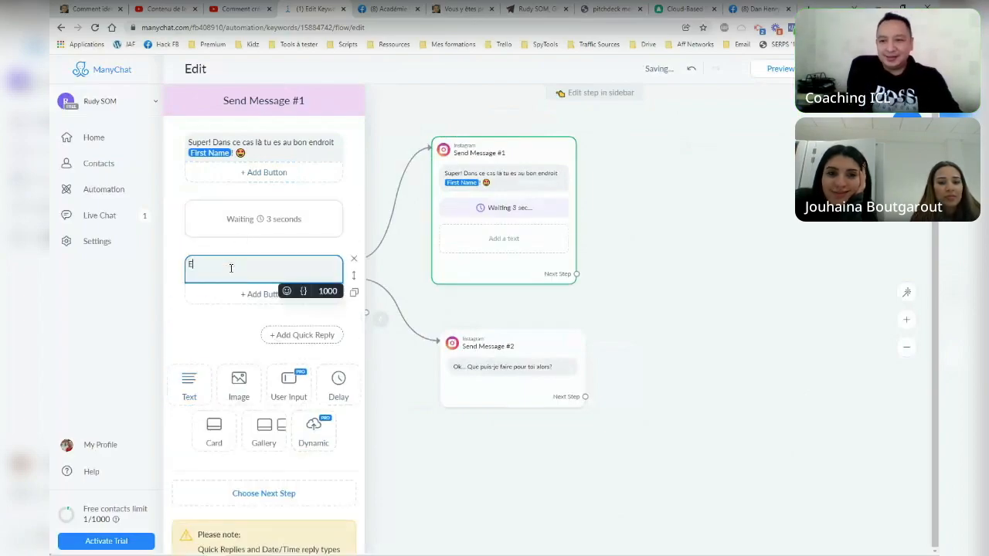
{"action": "type", "text": "s-tu un entreptren"}
{"action": "key", "text": "BackSpace"}
{"action": "key", "text": "BackSpace"}
{"action": "key", "text": "BackSpace"}
{"action": "key", "text": "BackSpace"}
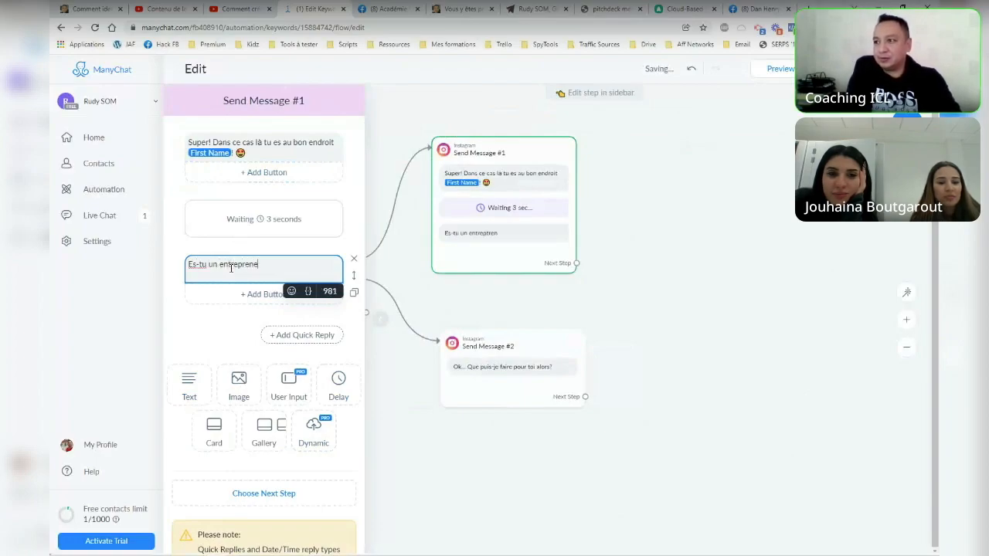
{"action": "key", "text": "BackSpace"}
{"action": "key", "text": "BackSpace"}
{"action": "key", "text": "BackSpace"}
{"action": "key", "text": "BackSpace"}
{"action": "key", "text": "BackSpace"}
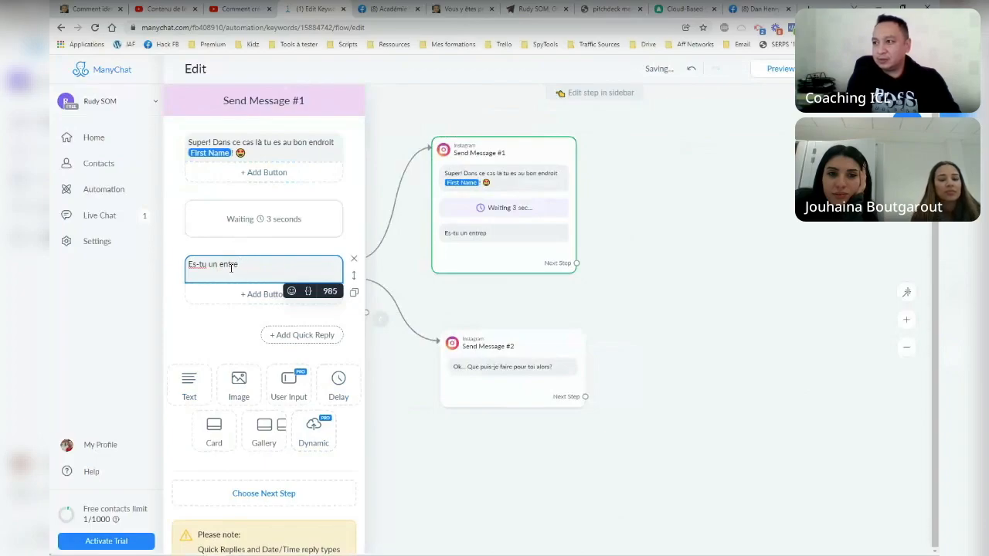
{"action": "type", "text": "rene"}
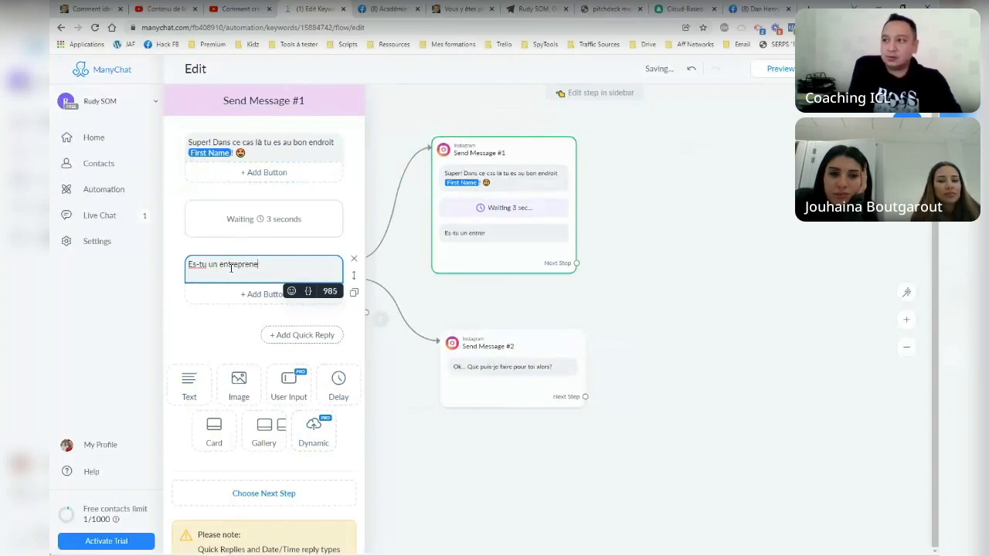
{"action": "type", "text": "ur ou sala"}
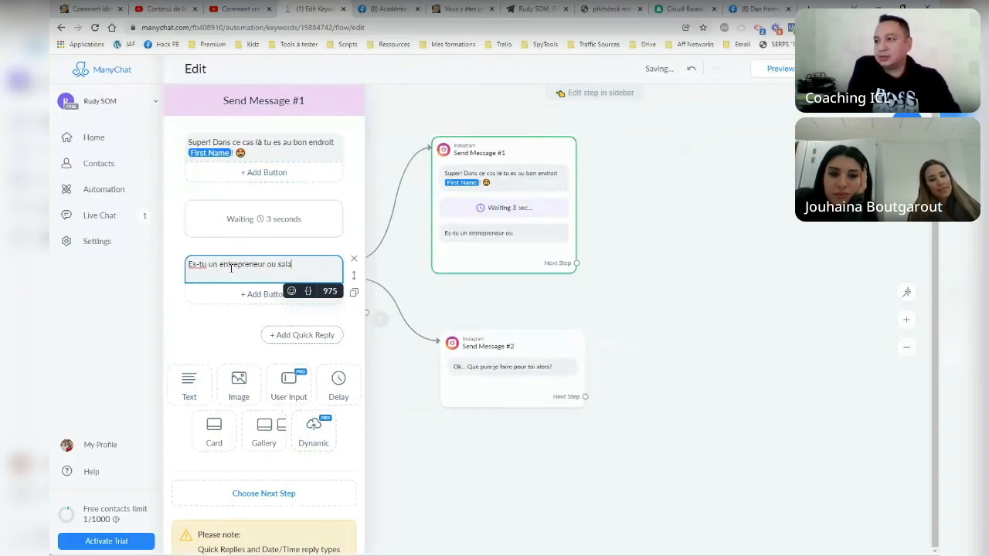
{"action": "type", "text": "iié qui souhaite gagner 10.000€/m"}
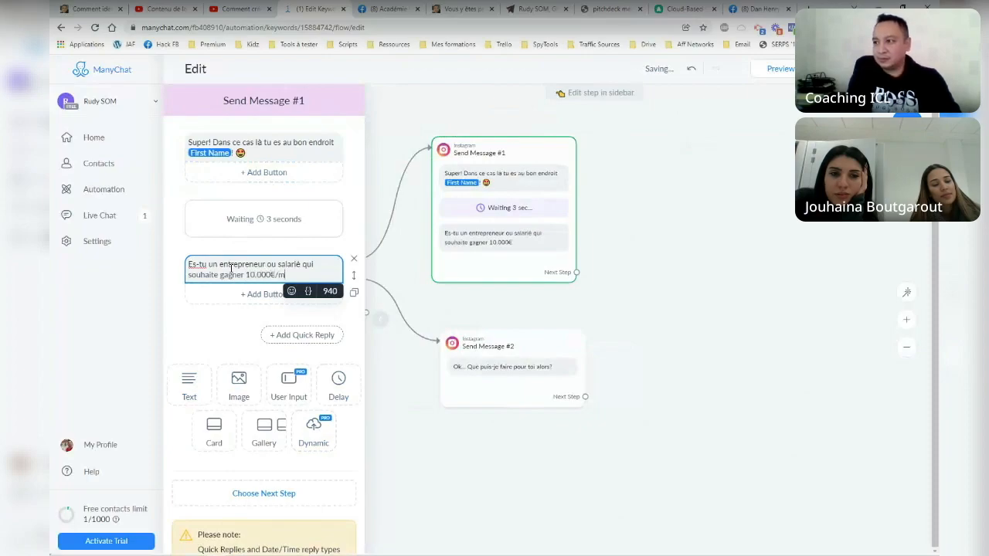
{"action": "type", "text": "ois pour offrir une vie meilleure à ceux qu"}
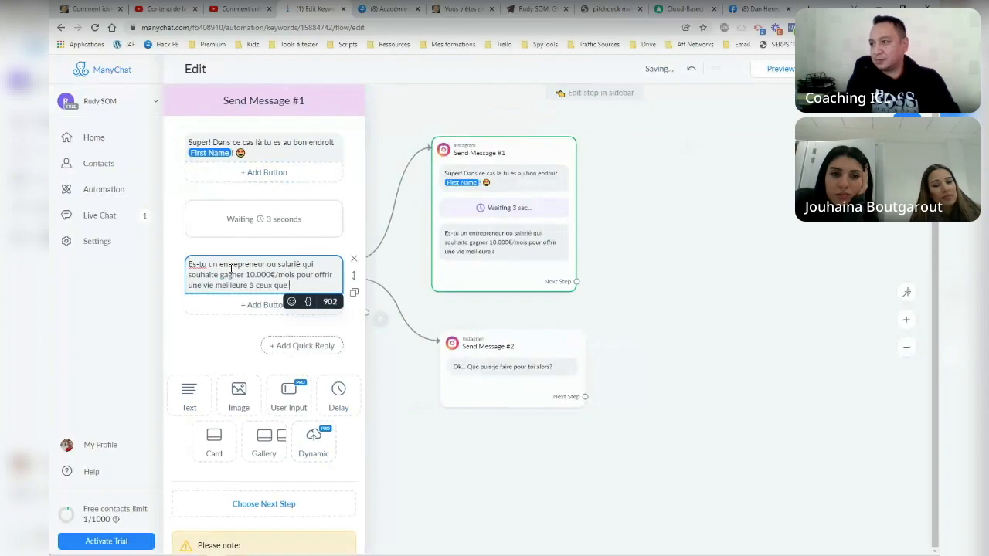
{"action": "type", "text": "es !"}
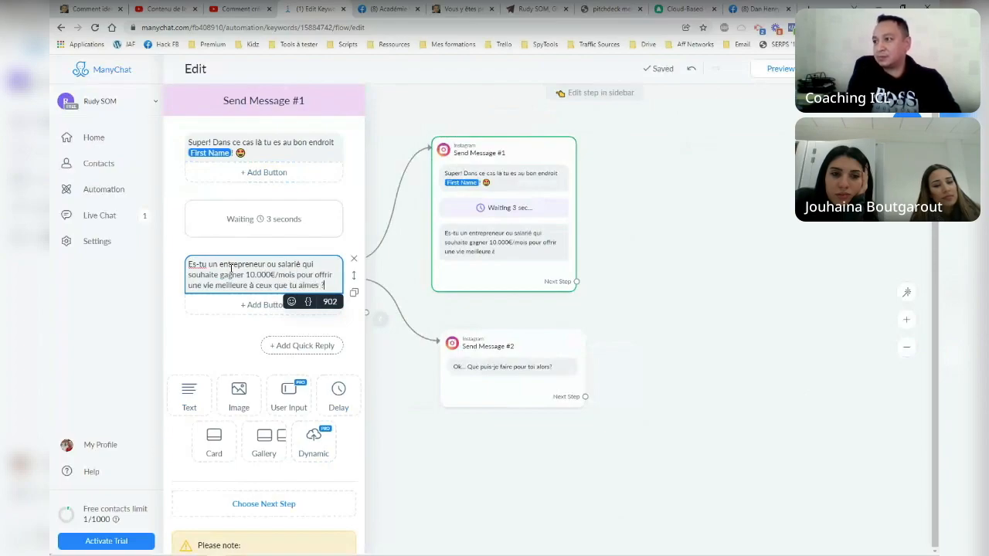
Add two buttons titled Oui and NON beneath the entrepreneur question in Send Message #1.
{"action": "left_click", "coordinate": [259, 313]}
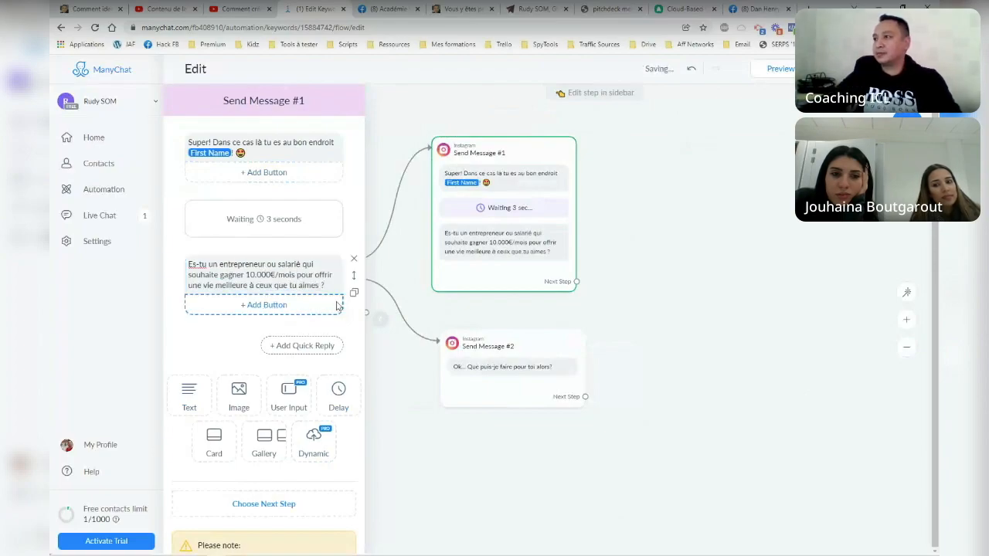
{"action": "left_click", "coordinate": [337, 306]}
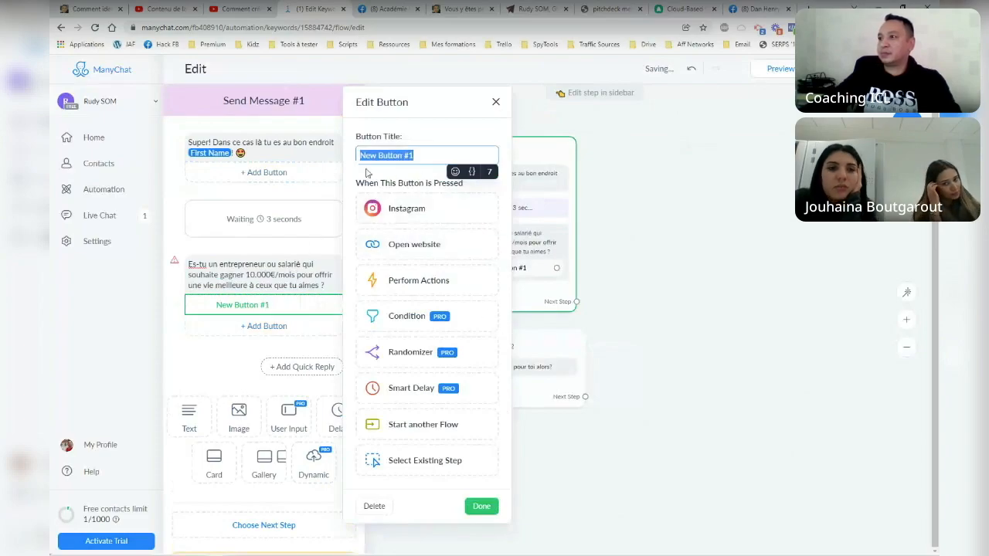
{"action": "type", "text": "Oui"}
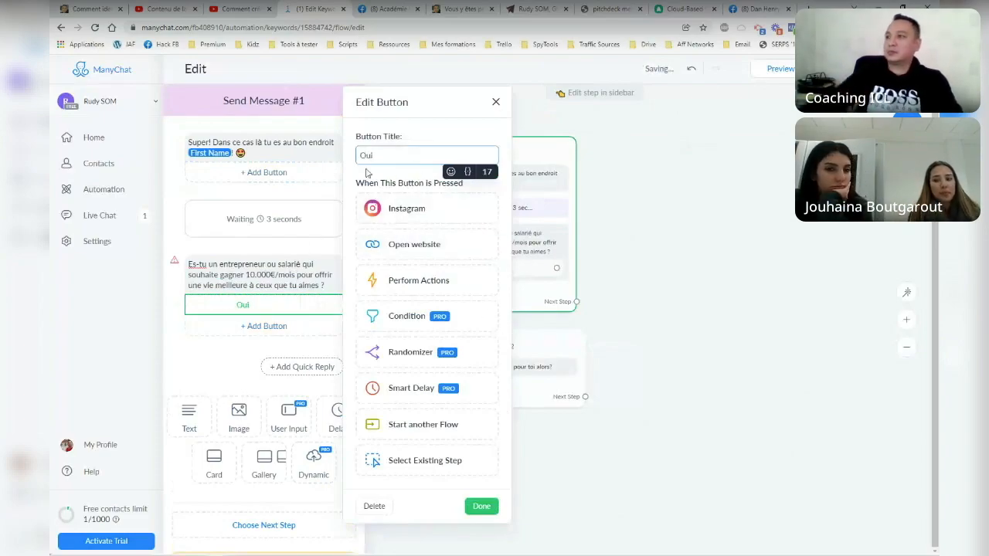
{"action": "left_click", "coordinate": [293, 305]}
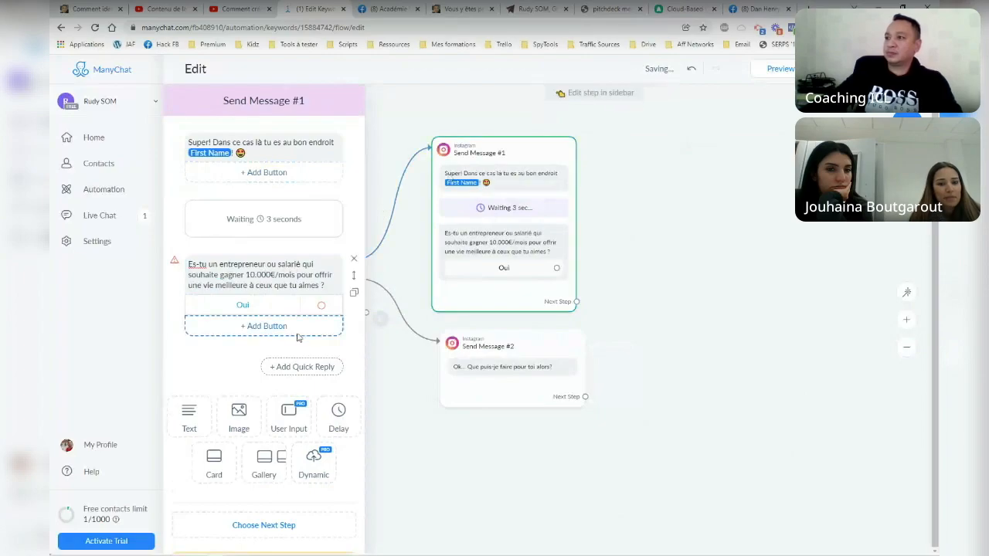
{"action": "left_click", "coordinate": [282, 326]}
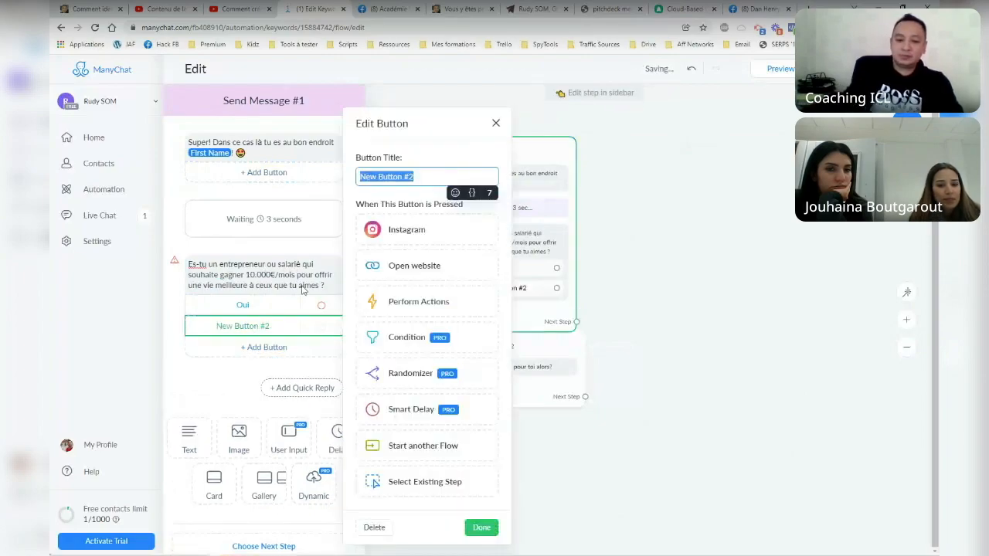
{"action": "type", "text": "ON"}
{"action": "key", "text": "BackSpace"}
{"action": "key", "text": "BackSpace"}
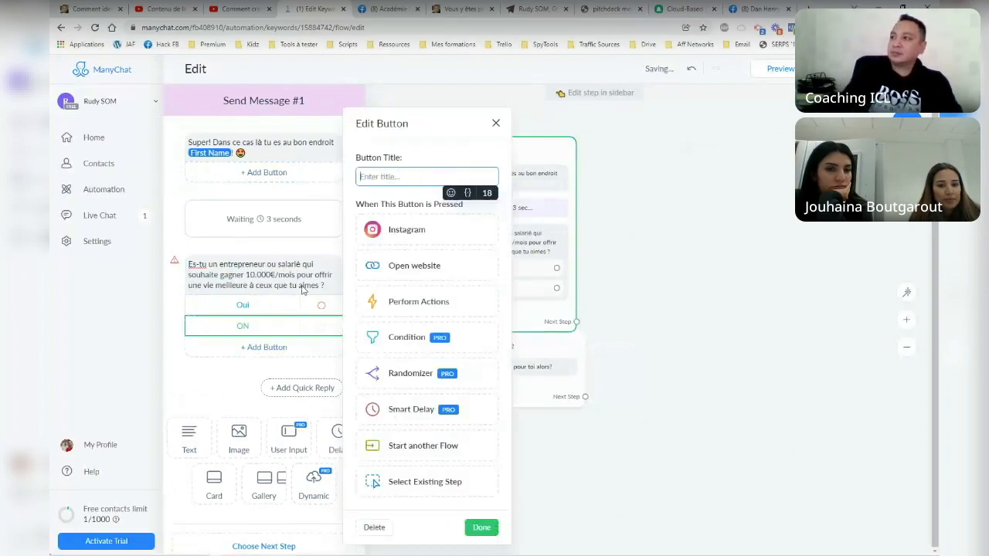
{"action": "type", "text": "NON"}
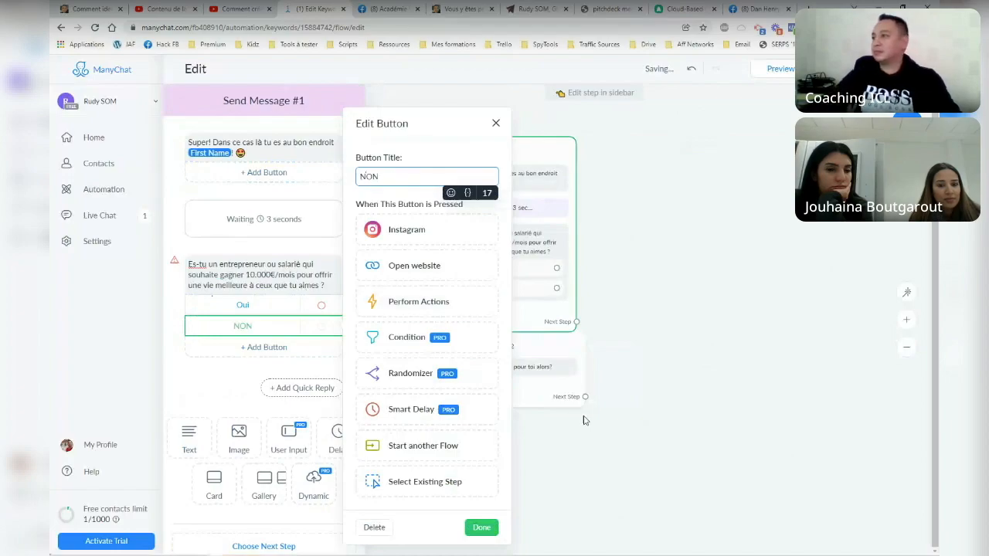
{"action": "left_click", "coordinate": [660, 393]}
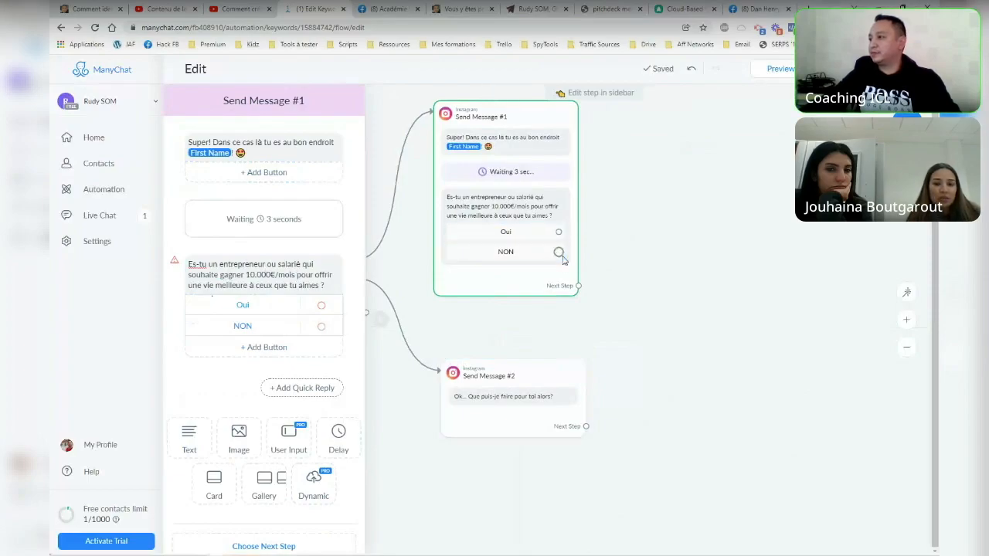
Link the NON button of Send Message #1 to Send Message #2 and its Oui button to a new Instagram message.
{"action": "left_click_drag", "start_coordinate": [558, 251], "coordinate": [475, 394]}
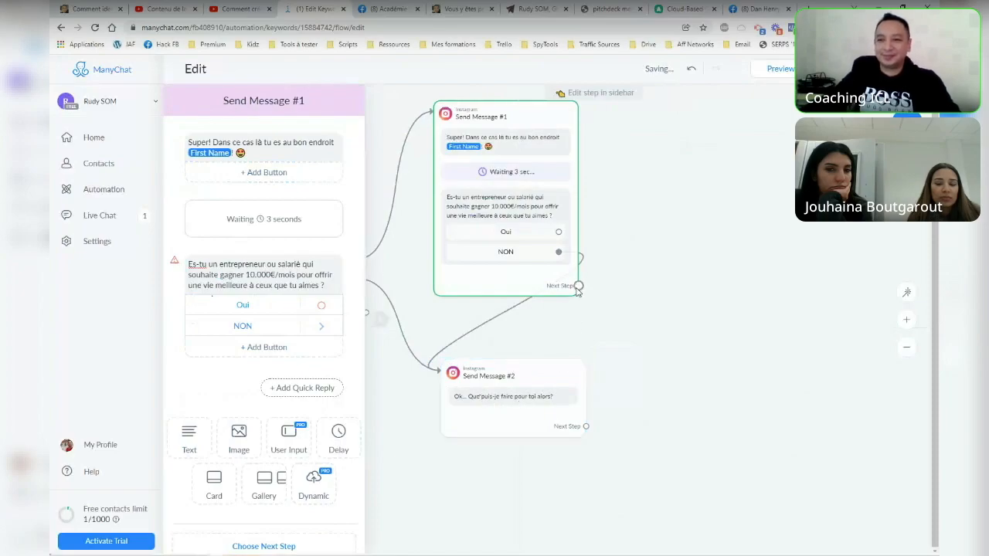
{"action": "left_click_drag", "start_coordinate": [559, 231], "coordinate": [671, 150]}
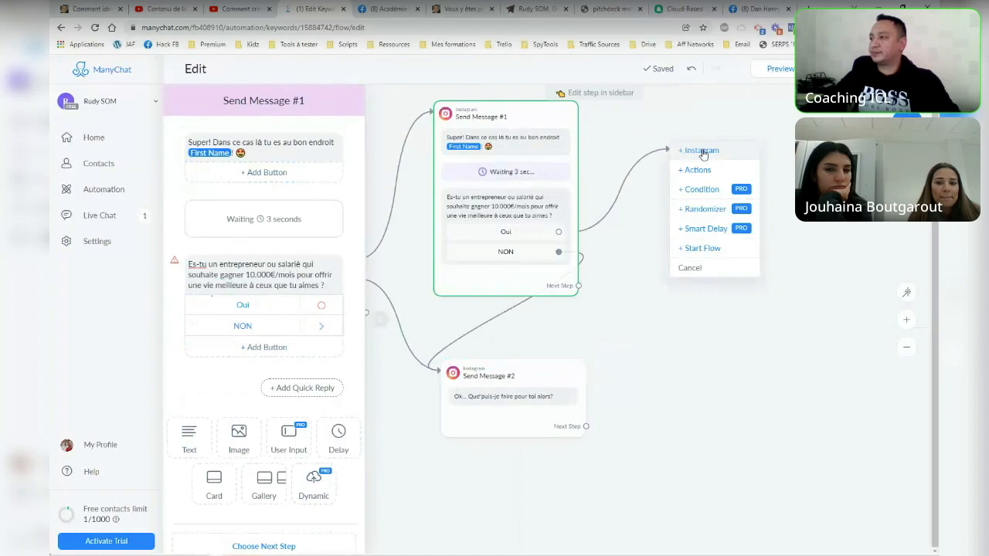
{"action": "left_click", "coordinate": [702, 150]}
{"action": "left_click", "coordinate": [264, 143]}
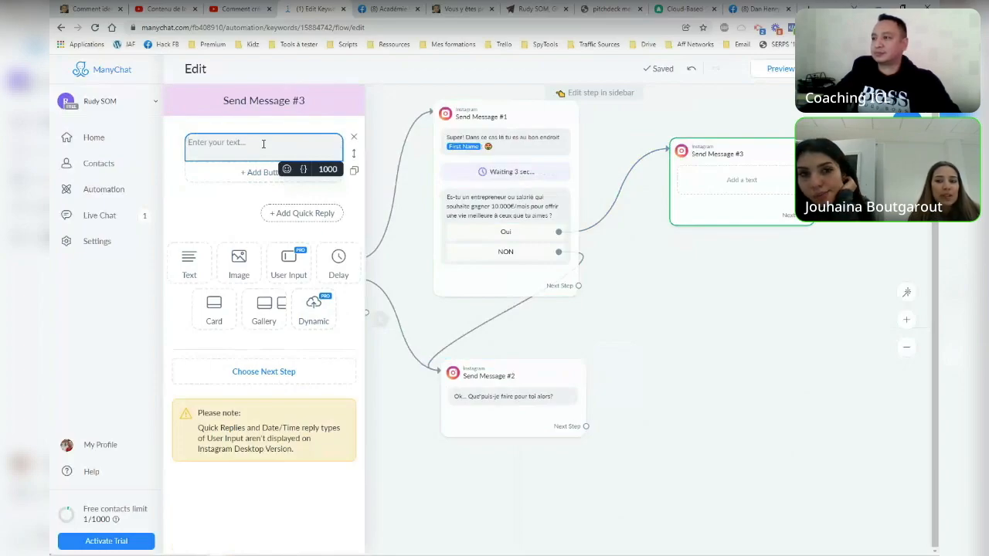
{"action": "type", "text": "Que"}
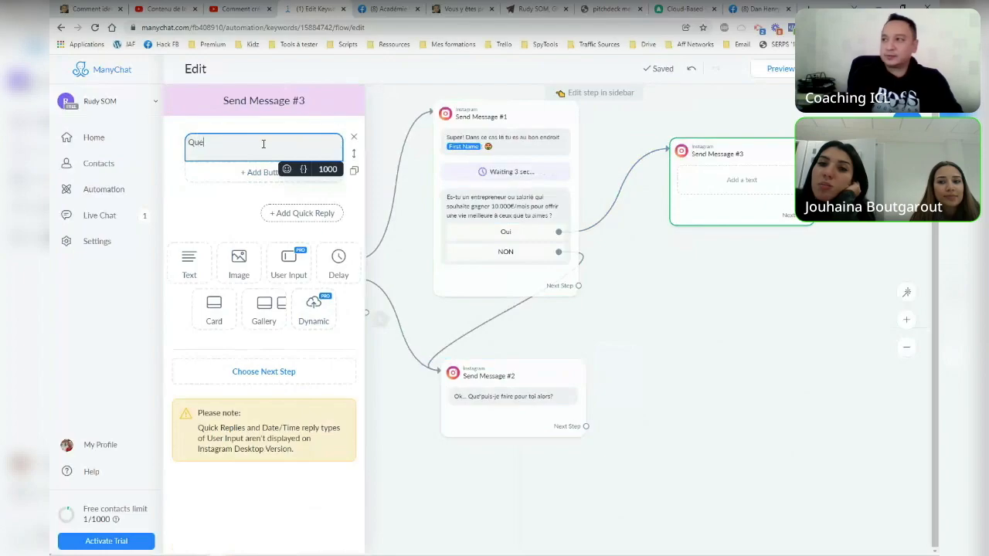
{"action": "type", "text": " souhaite-tu d"}
{"action": "key", "text": "BackSpace"}
{"action": "key", "text": "BackSpace"}
{"action": "key", "text": "BackSpace"}
{"action": "key", "text": "BackSpace"}
{"action": "key", "text": "BackSpace"}
{"action": "key", "text": "BackSpace"}
{"action": "key", "text": "BackSpace"}
{"action": "key", "text": "BackSpace"}
{"action": "key", "text": "BackSpace"}
{"action": "key", "text": "BackSpace"}
{"action": "key", "text": "BackSpace"}
{"action": "key", "text": "BackSpace"}
{"action": "key", "text": "BackSpace"}
{"action": "key", "text": "BackSpace"}
{"action": "key", "text": "BackSpace"}
{"action": "key", "text": "BackSpace"}
{"action": "type", "text": "De quoi"}
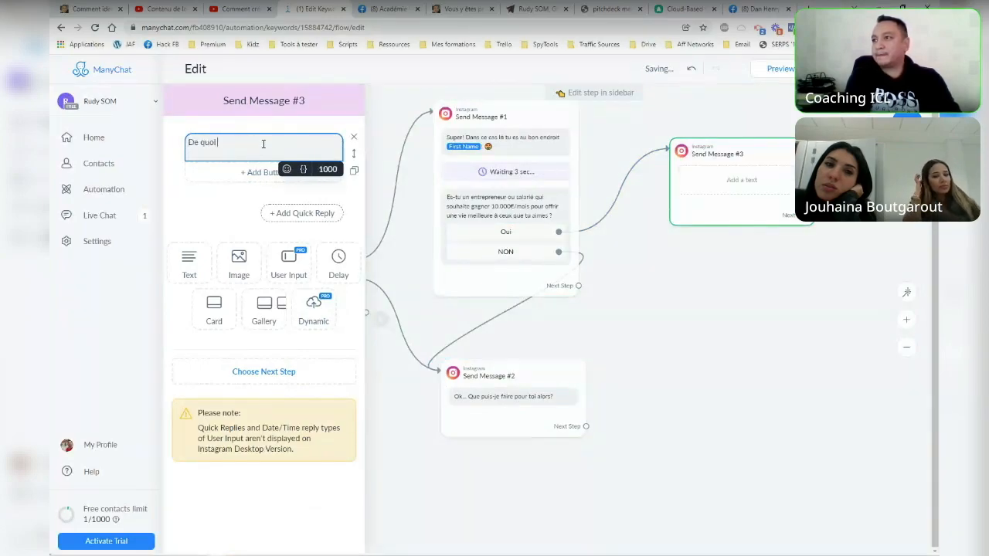
{"action": "type", "text": " tu penses avoir besoin"}
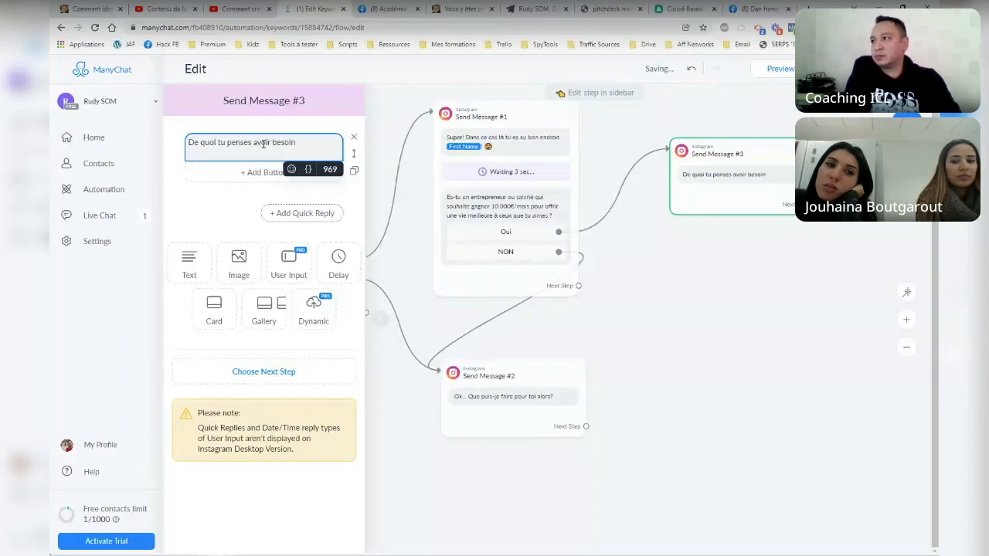
{"action": "key", "text": "ctrl+a"}
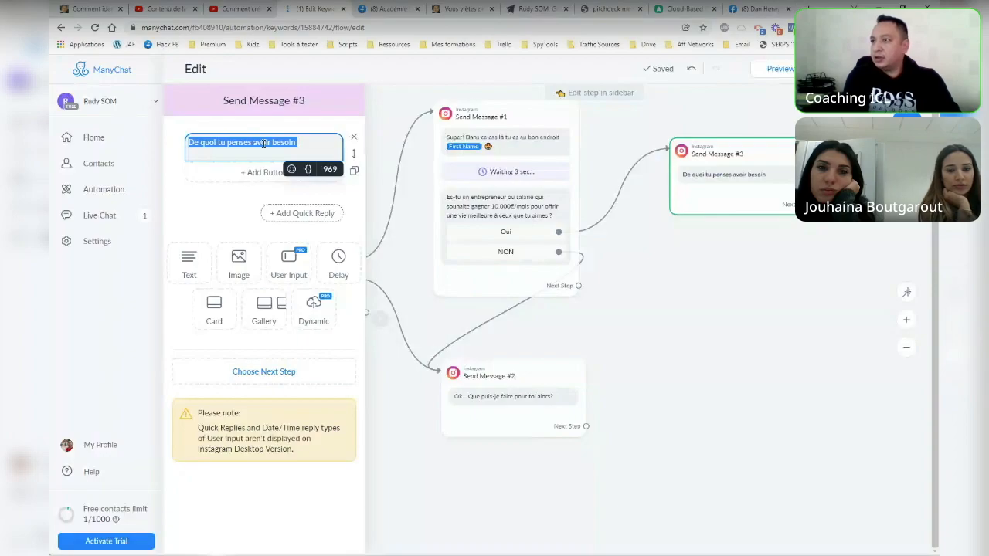
{"action": "type", "text": "Quel"}
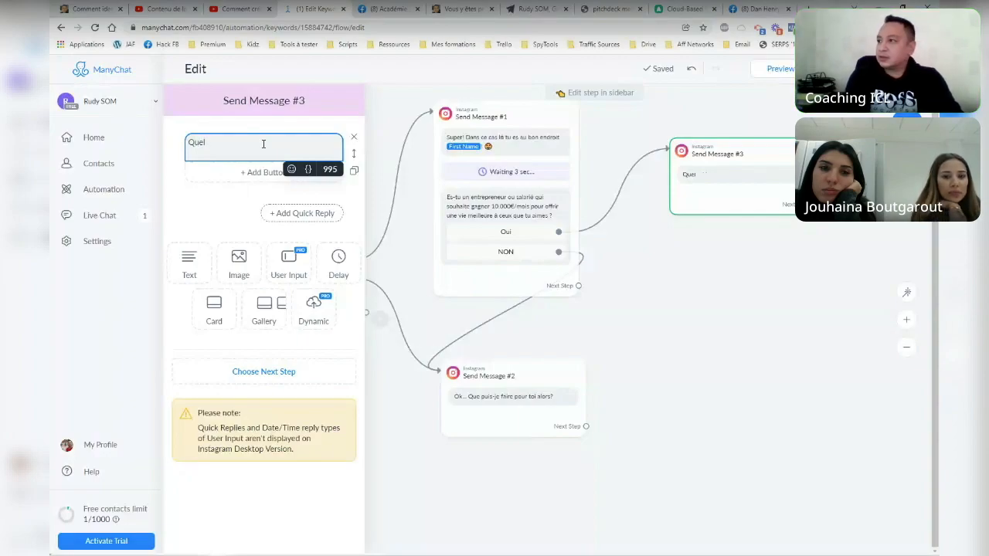
{"action": "type", "text": "s sont les problème"}
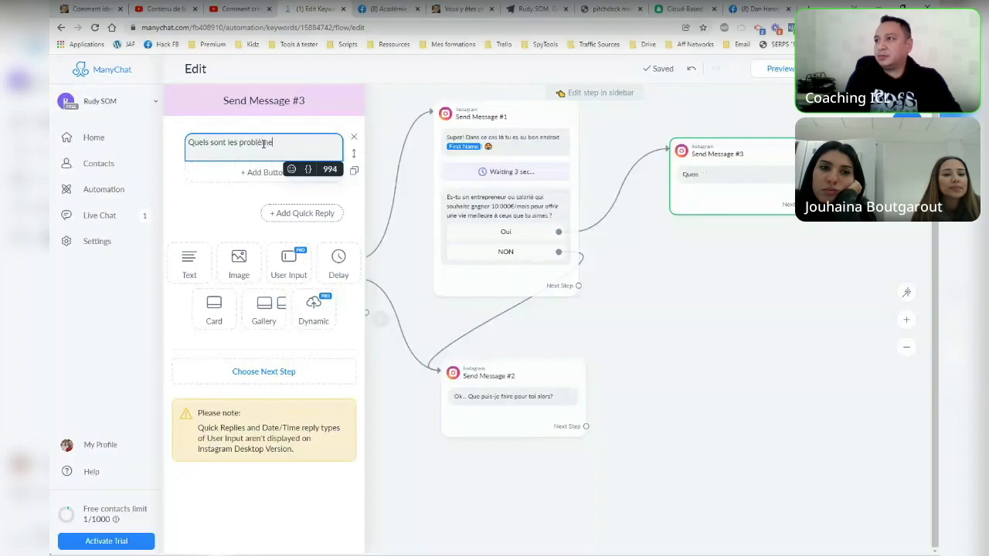
{"action": "type", "text": "s que tu re"}
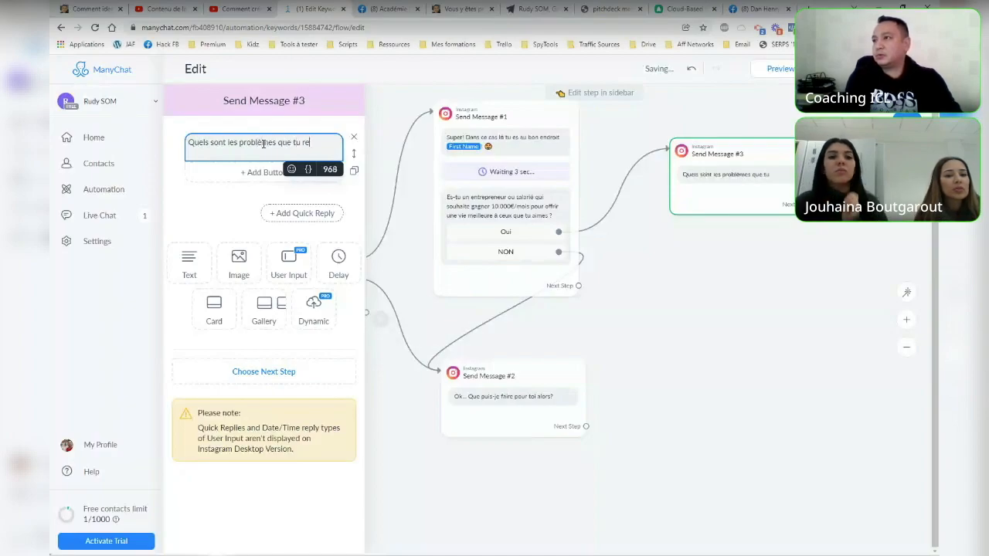
{"action": "type", "text": "ncontres qui t'e"}
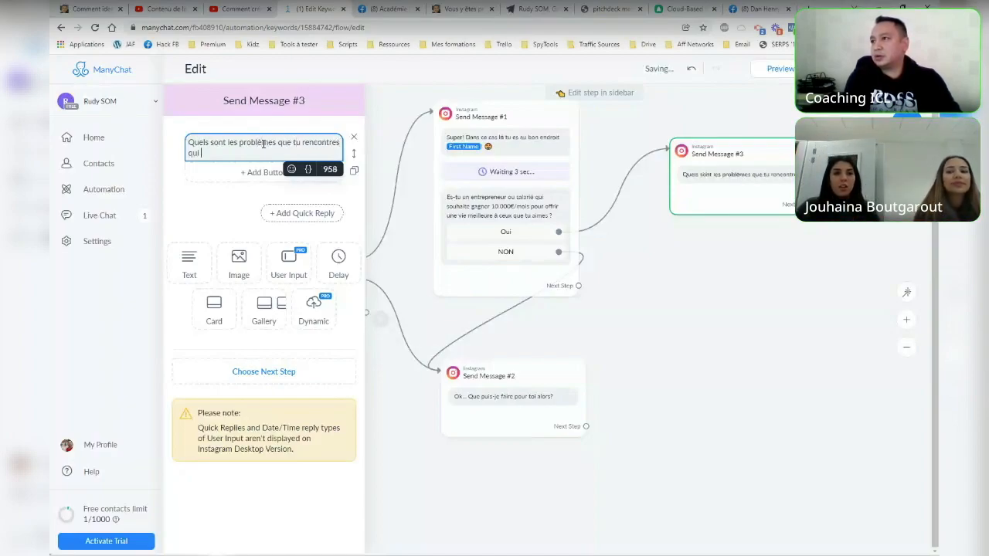
Replace the text of Send Message #3 with "Quels sont les obstacles que tu rencontres pour atteindre cet objectifs ?".
{"action": "key", "text": "ctrl+a"}
{"action": "type", "text": "qu"}
{"action": "key", "text": "BackSpace"}
{"action": "key", "text": "BackSpace"}
{"action": "type", "text": "Quels so"}
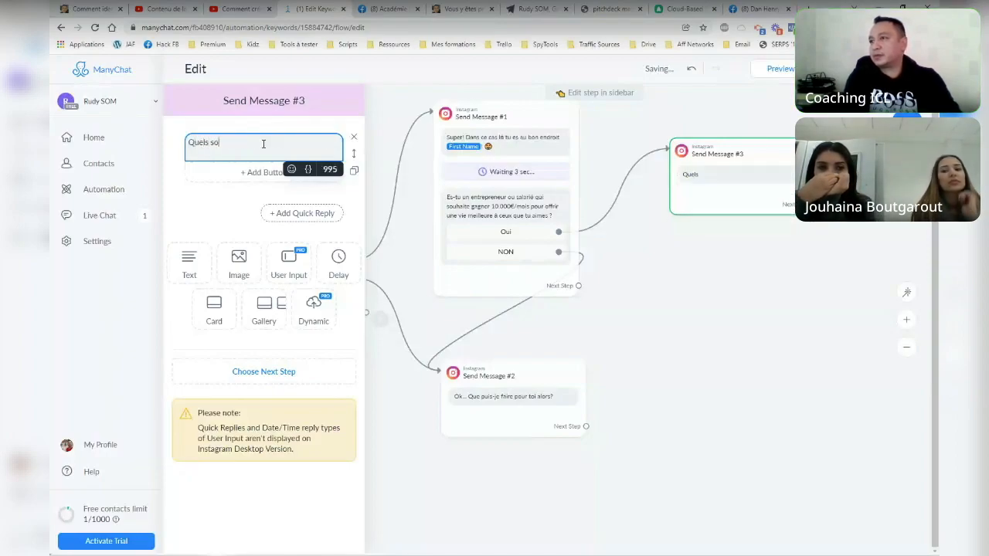
{"action": "type", "text": "nt les obsta"}
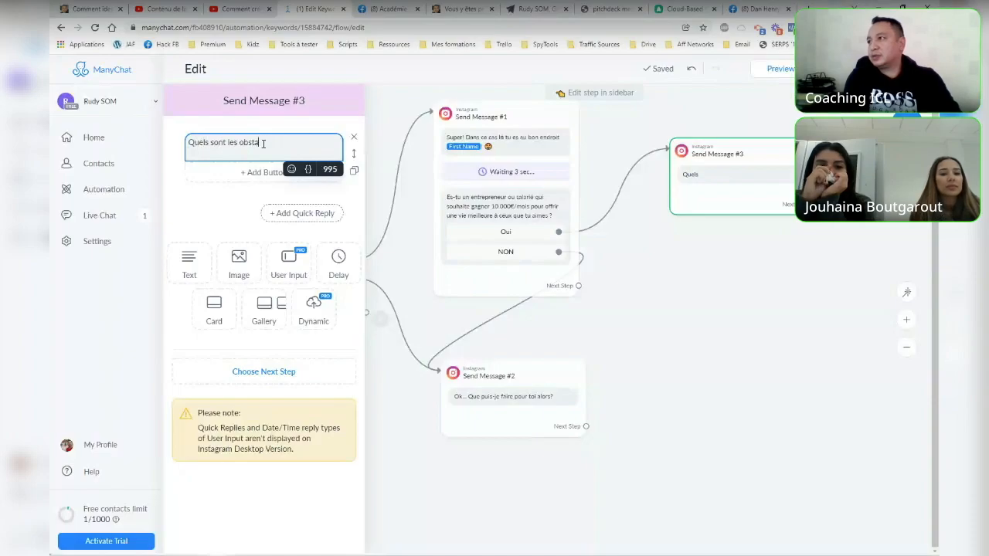
{"action": "type", "text": "cles que tu rencontre pour"}
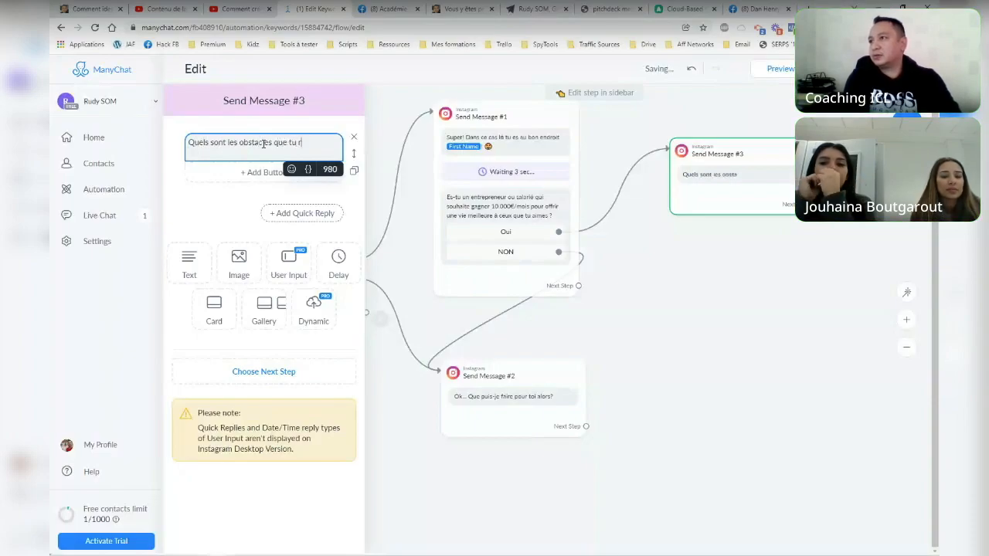
{"action": "key", "text": "BackSpace"}
{"action": "key", "text": "BackSpace"}
{"action": "key", "text": "BackSpace"}
{"action": "key", "text": "BackSpace"}
{"action": "key", "text": "BackSpace"}
{"action": "type", "text": "s pour atteindre cet objectifs ?"}
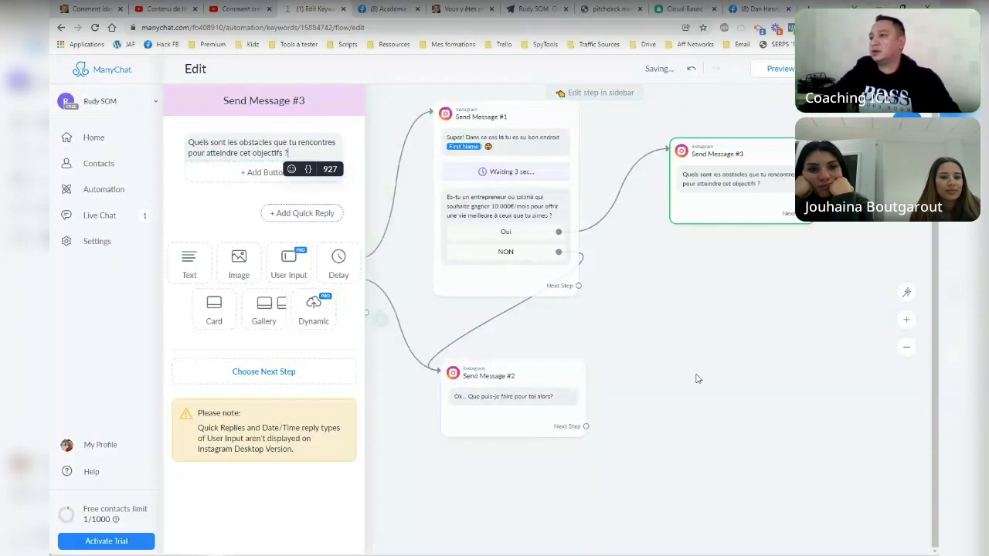
{"action": "left_click", "coordinate": [302, 380]}
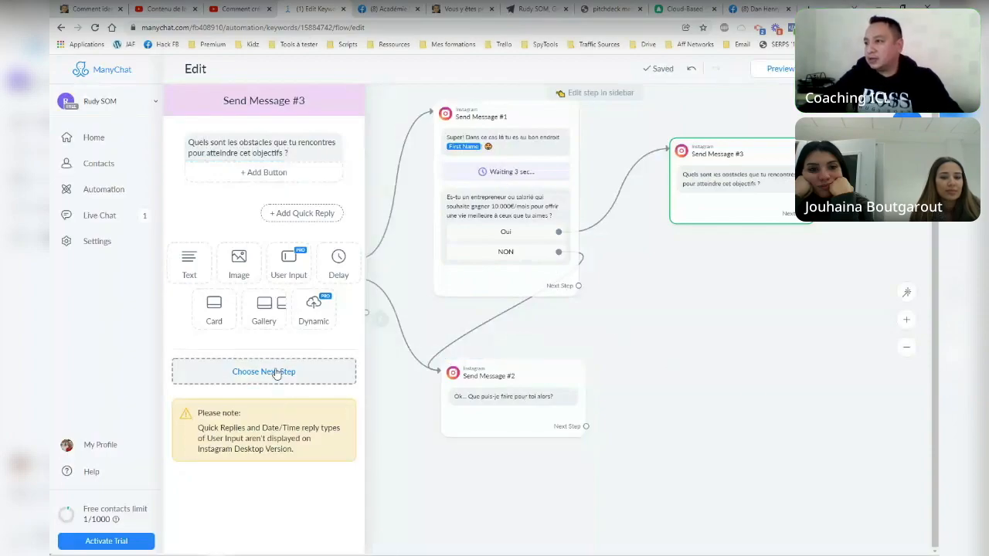
{"action": "scroll", "coordinate": [464, 374], "scroll_direction": "down", "scroll_amount": 1}
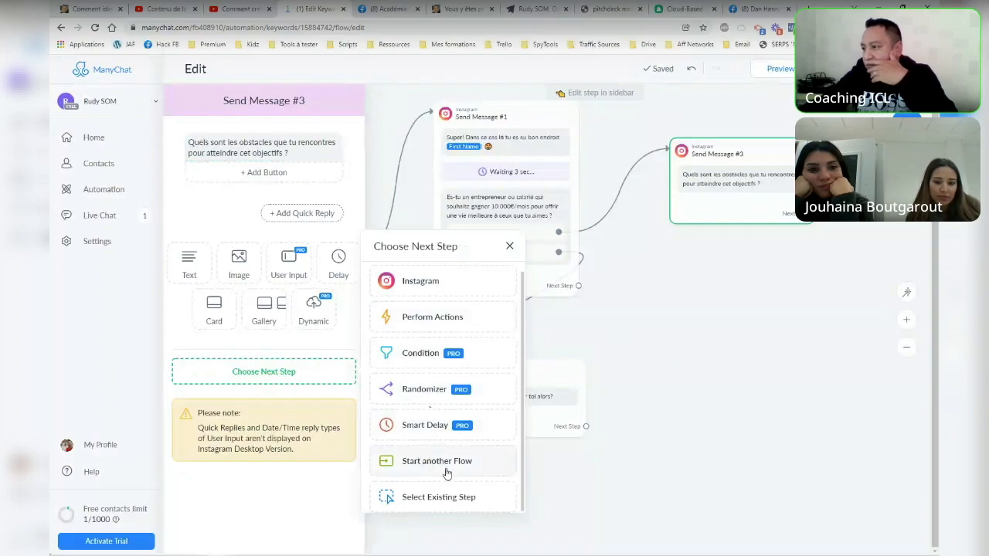
{"action": "left_click", "coordinate": [320, 315]}
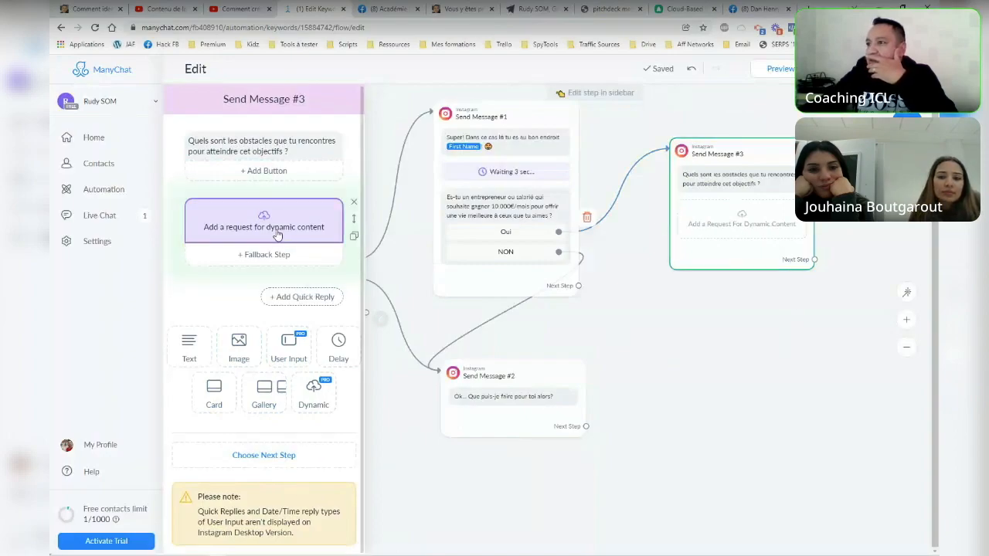
{"action": "left_click", "coordinate": [354, 202]}
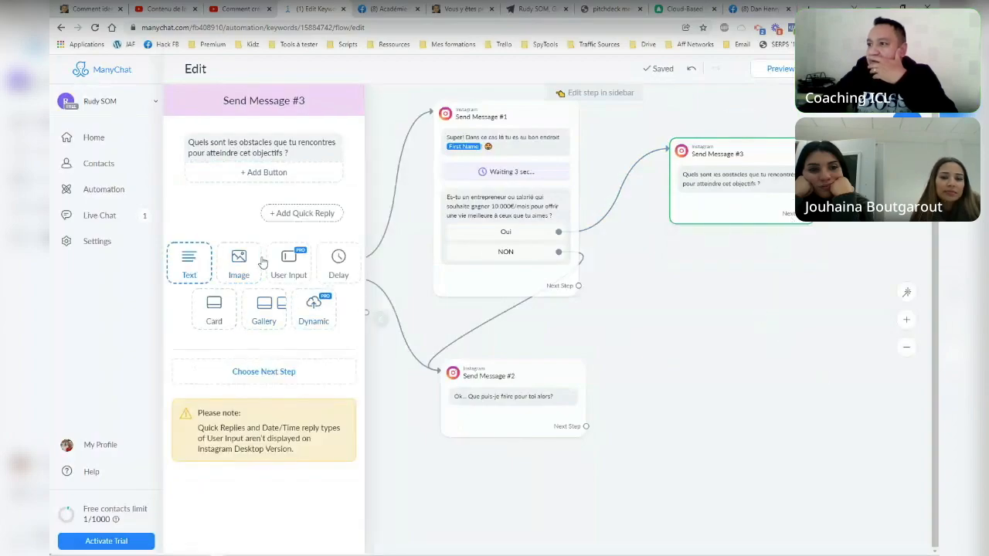
Replace the plain text block in Send Message #3 with a User Input block asking the same obstacles question.
{"action": "left_click", "coordinate": [767, 185]}
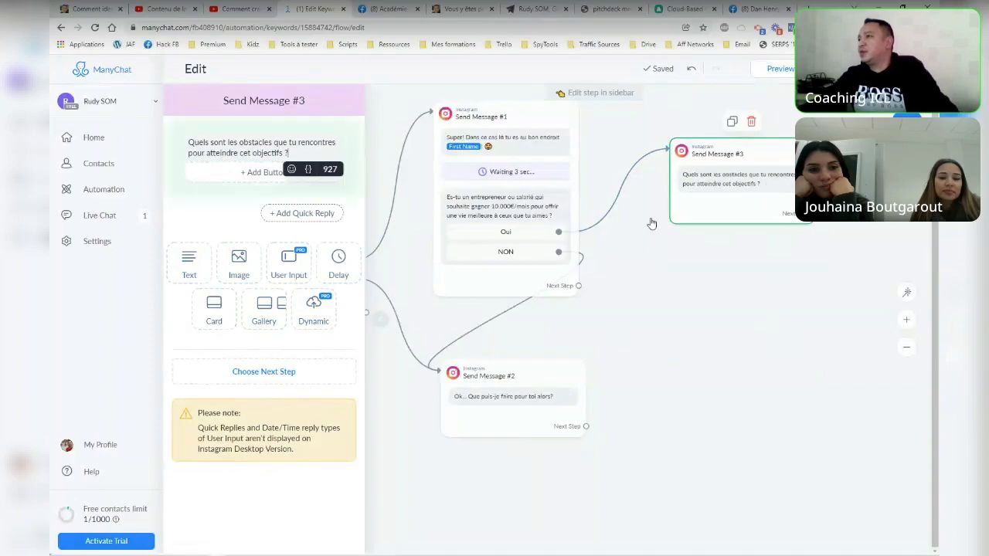
{"action": "left_click", "coordinate": [288, 263]}
{"action": "left_click", "coordinate": [285, 141]}
{"action": "triple_click", "coordinate": [287, 152]}
{"action": "key", "text": "ctrl+c"}
{"action": "left_click", "coordinate": [250, 220]}
{"action": "key", "text": "ctrl+v"}
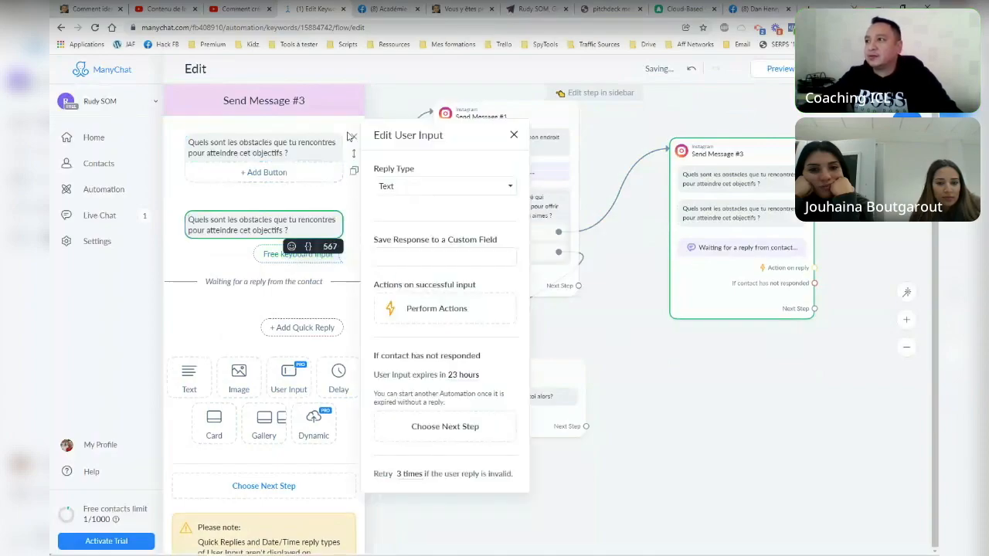
{"action": "left_click", "coordinate": [352, 137]}
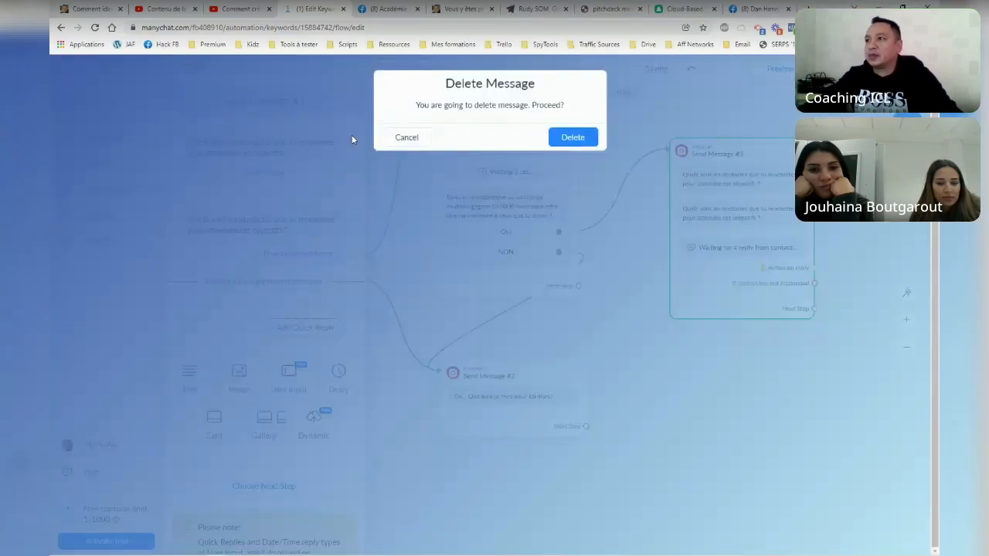
{"action": "left_click", "coordinate": [572, 137]}
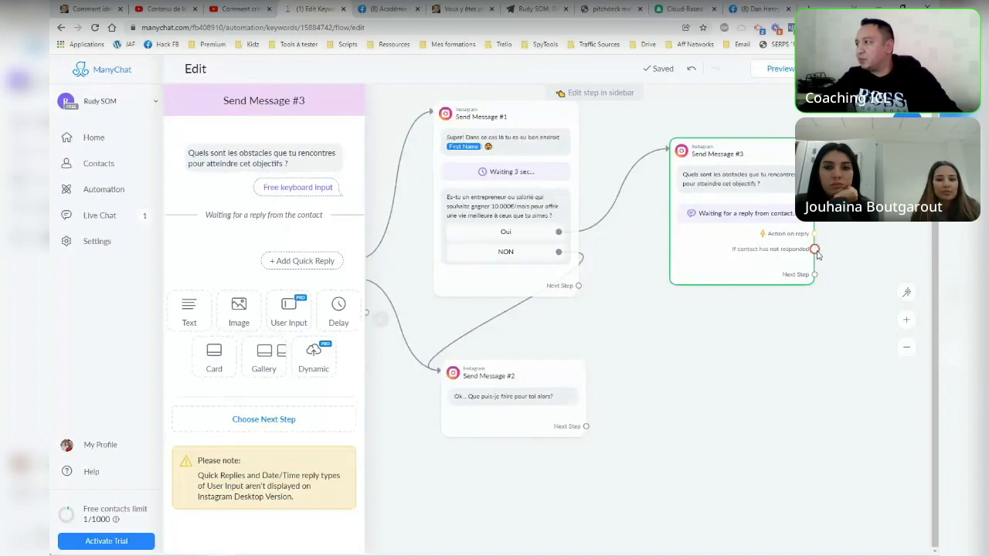
{"action": "left_click_drag", "start_coordinate": [814, 249], "coordinate": [748, 355]}
{"action": "left_click", "coordinate": [700, 374]}
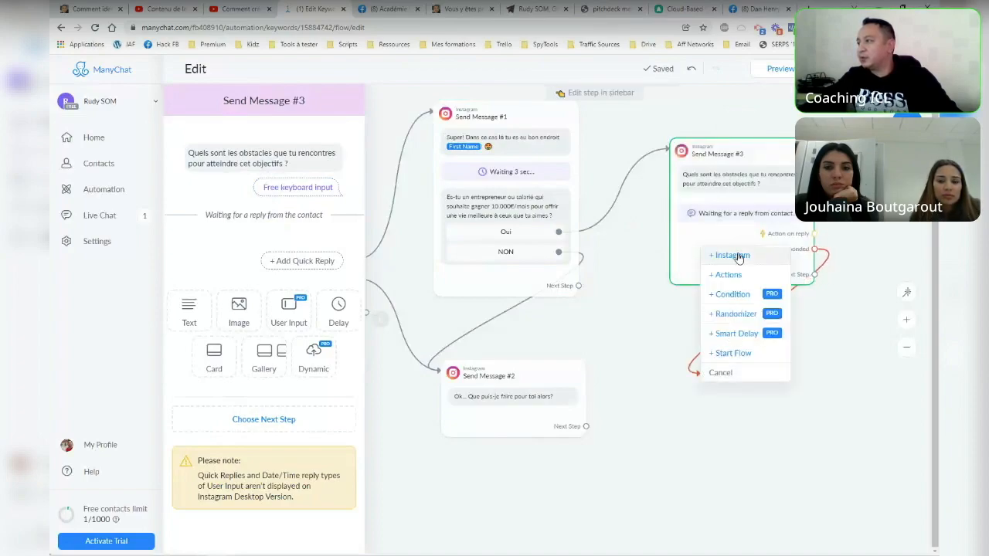
{"action": "left_click", "coordinate": [730, 372]}
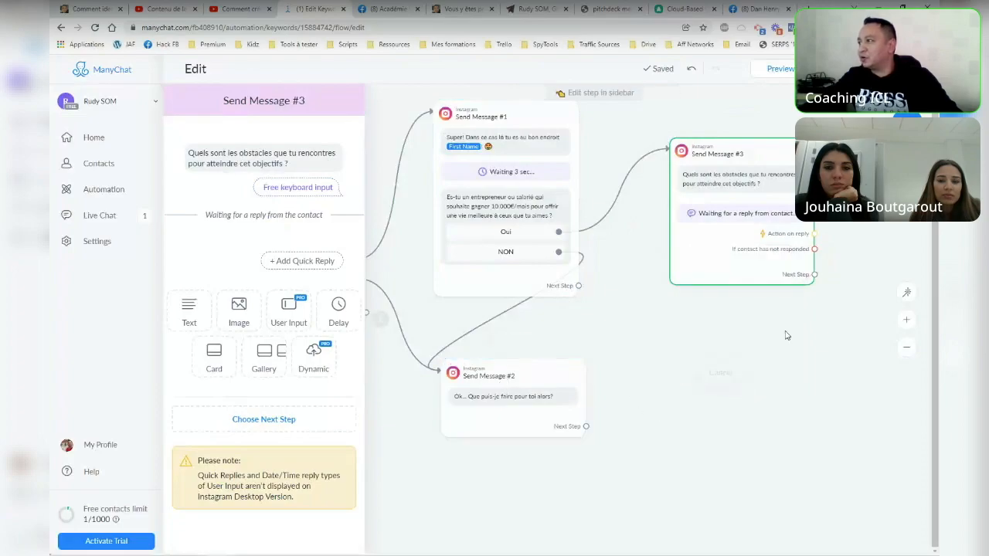
Link the "If contact has not responded" output of Send Message #3 to Send Message #2.
{"action": "left_click_drag", "start_coordinate": [813, 251], "coordinate": [479, 397]}
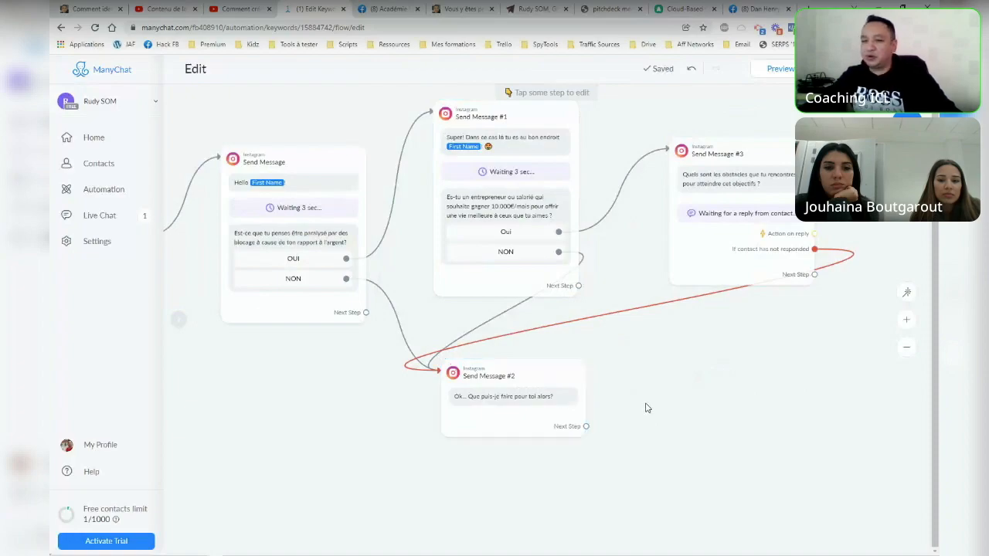
{"action": "left_click", "coordinate": [814, 234]}
{"action": "left_click", "coordinate": [888, 178]}
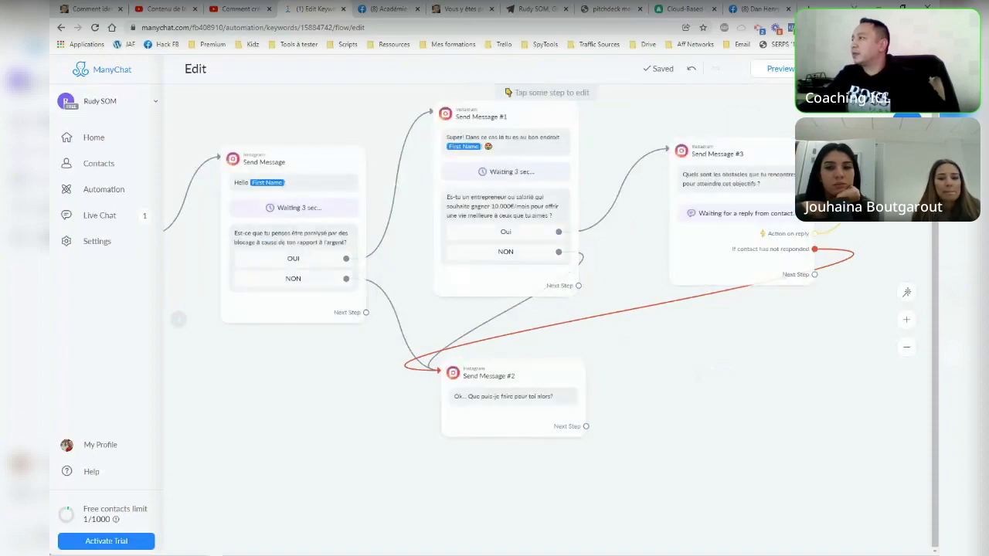
{"action": "left_click", "coordinate": [905, 185]}
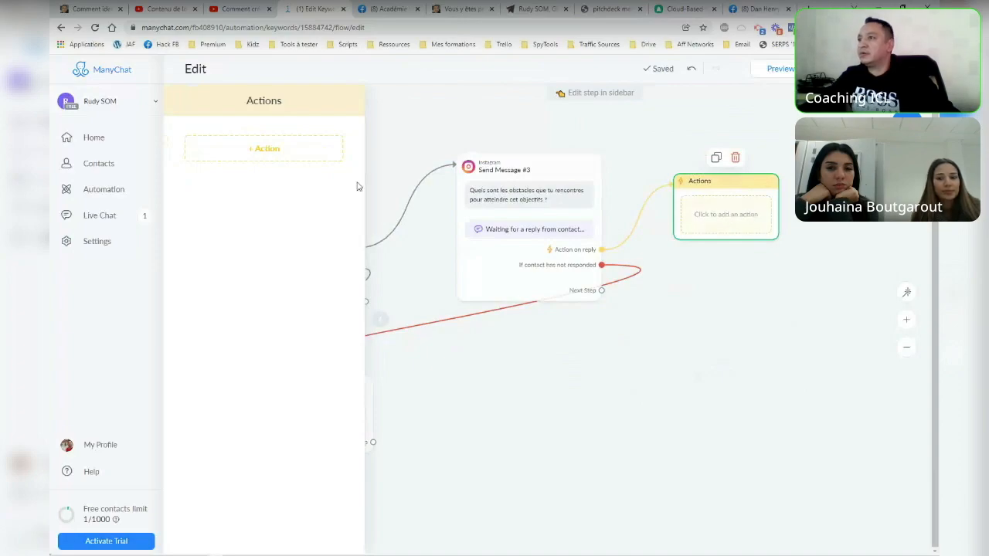
{"action": "left_click", "coordinate": [261, 158]}
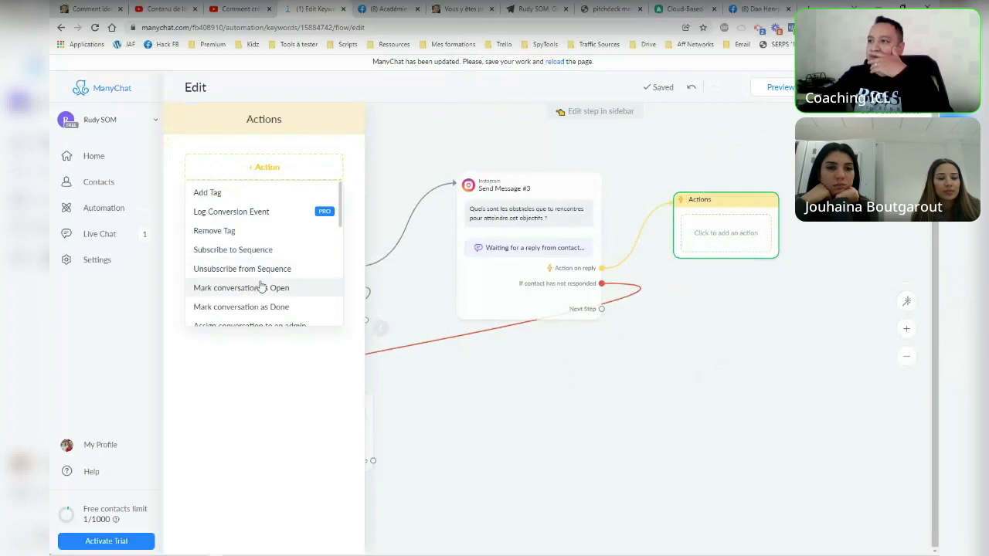
{"action": "scroll", "coordinate": [281, 286], "scroll_direction": "down", "scroll_amount": 5}
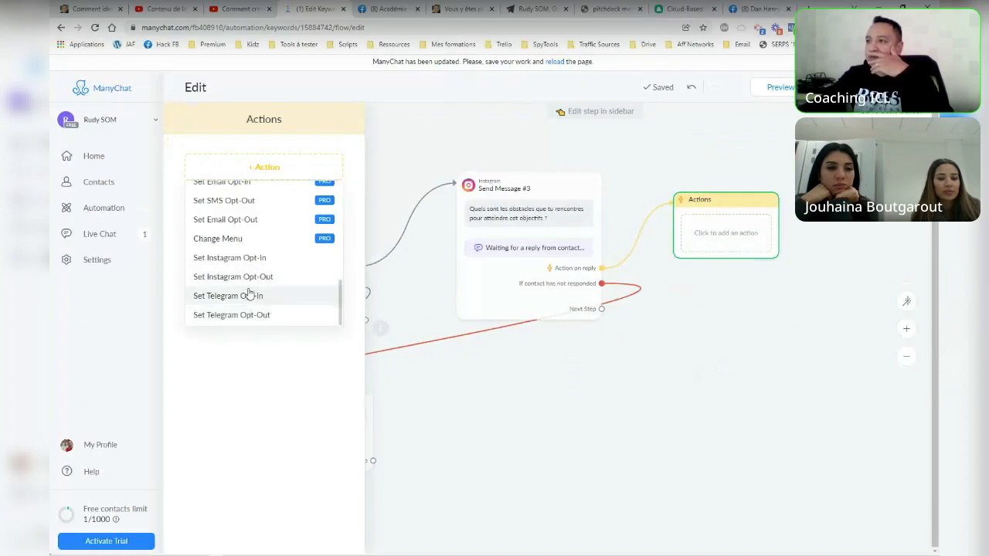
{"action": "scroll", "coordinate": [262, 194], "scroll_direction": "up", "scroll_amount": 5}
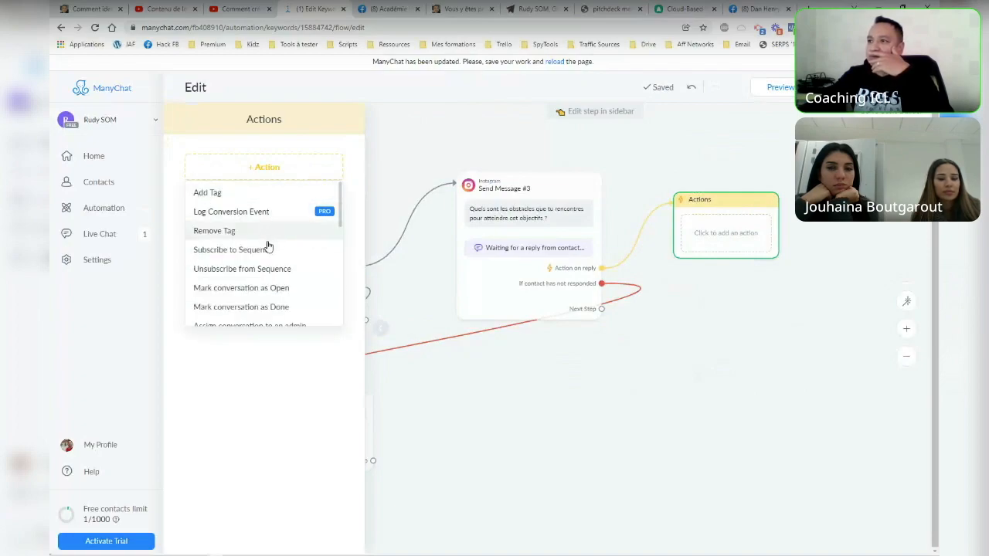
{"action": "left_click", "coordinate": [732, 378]}
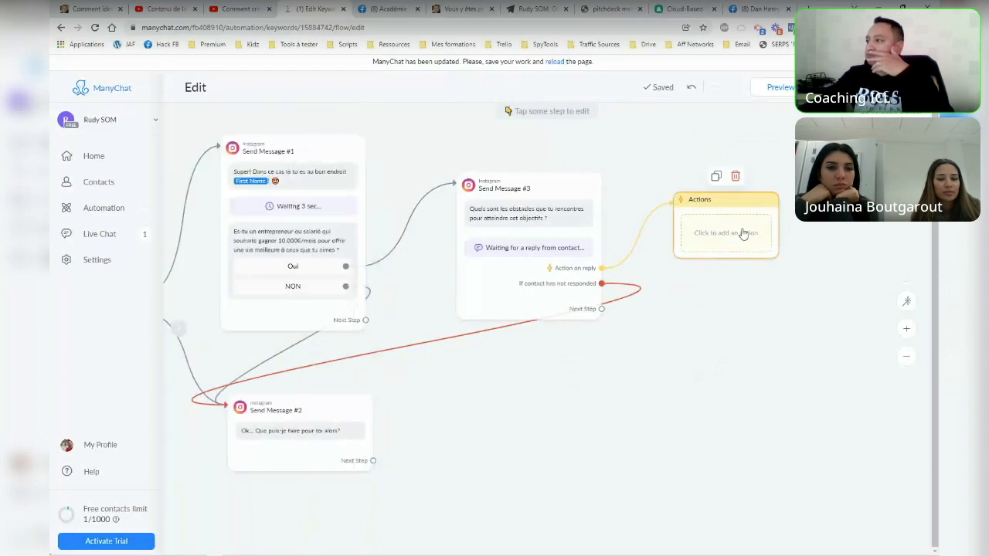
{"action": "left_click", "coordinate": [735, 176]}
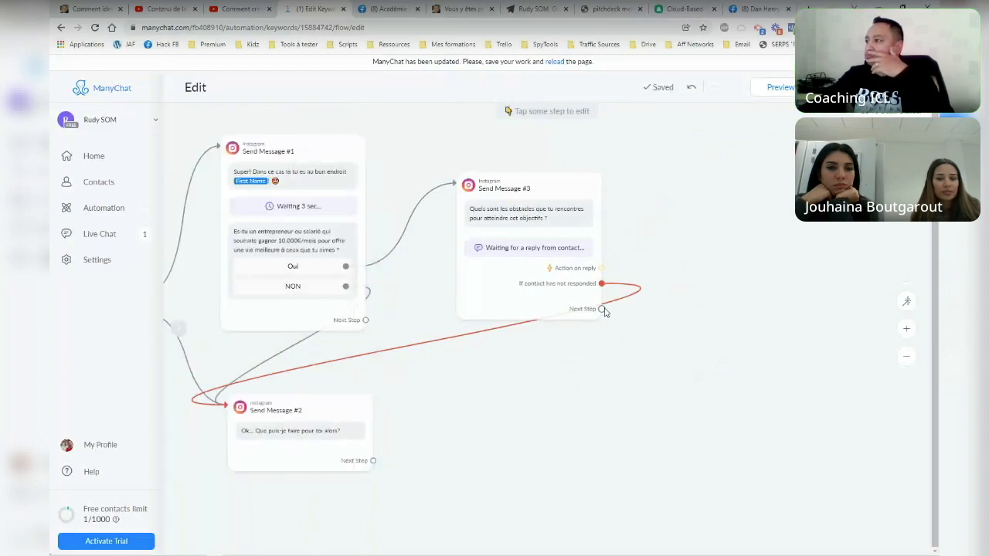
Link Send Message #3's Next Step to a new Instagram message reading "De quoi tu penses avoir besoin pour dépasser ces obstacles ?".
{"action": "left_click_drag", "start_coordinate": [601, 310], "coordinate": [684, 201]}
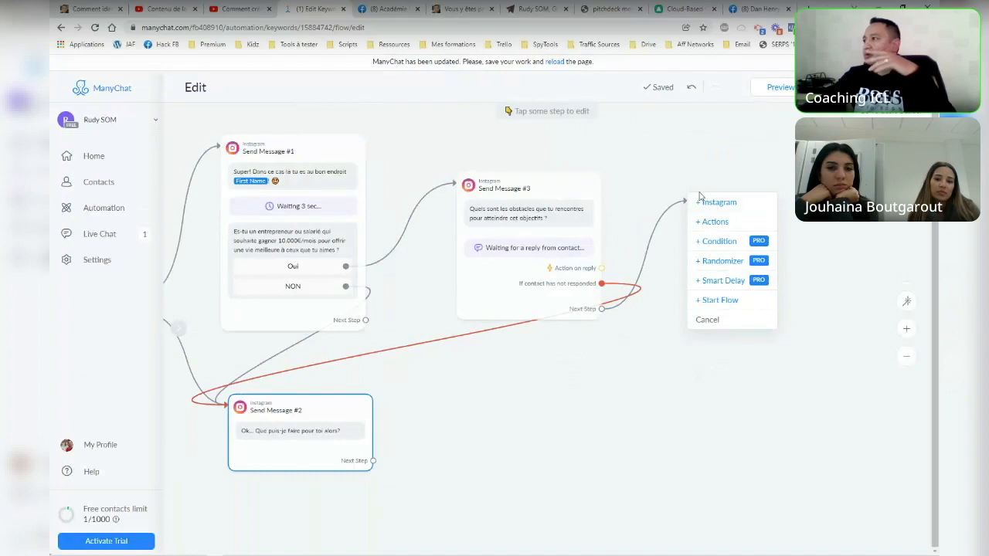
{"action": "left_click", "coordinate": [710, 202]}
{"action": "left_click", "coordinate": [288, 162]}
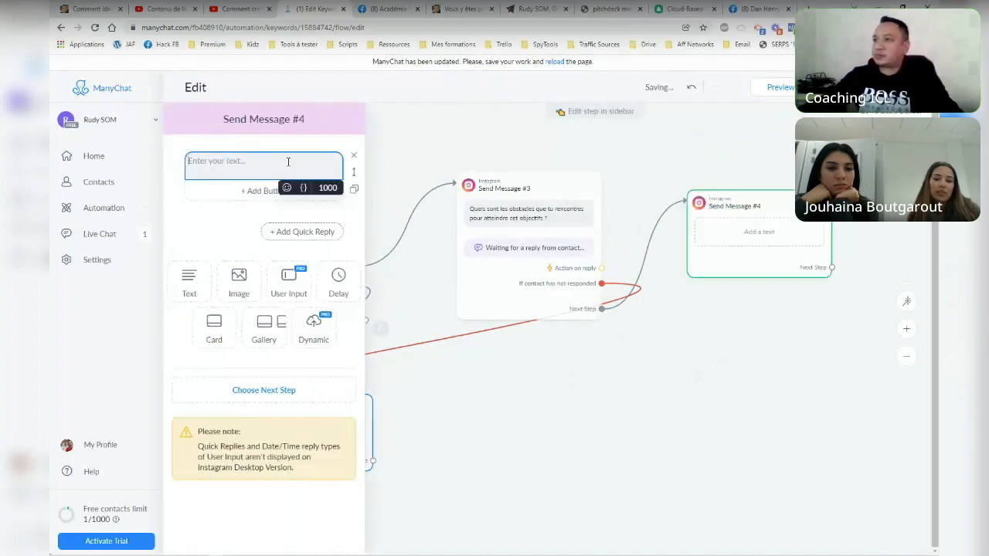
{"action": "type", "text": "De quoi tu penses avoir"}
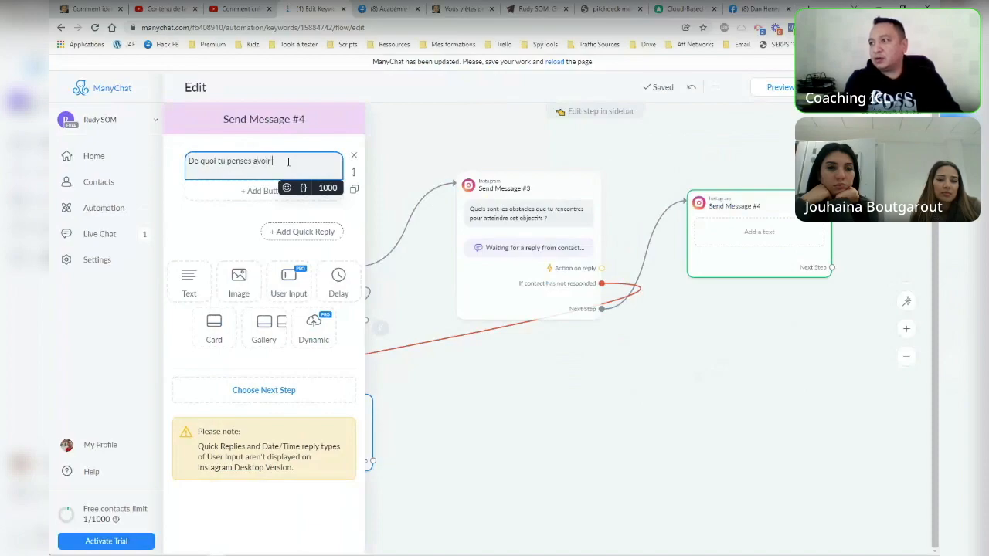
{"action": "type", "text": " besoin pour dépa"}
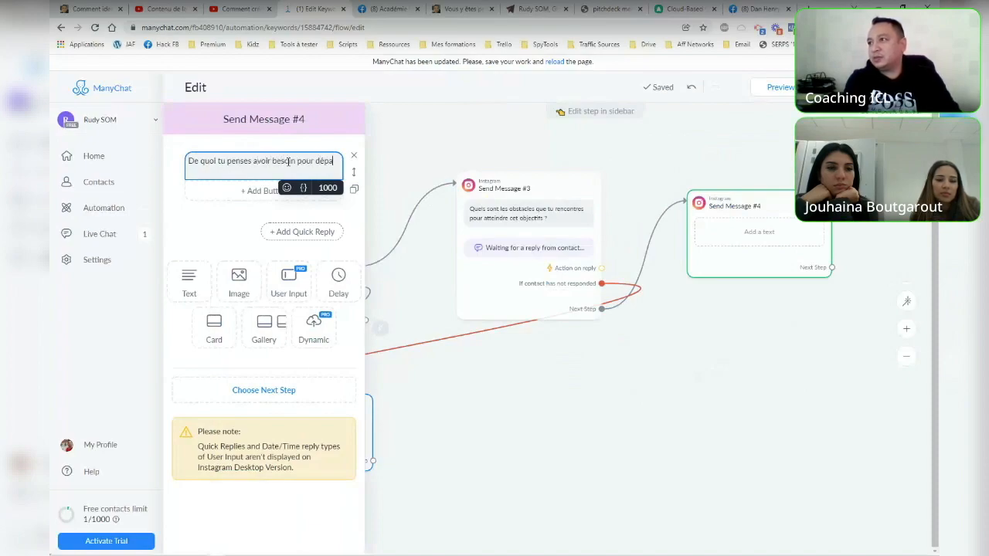
{"action": "type", "text": "sser ces obstacles ?"}
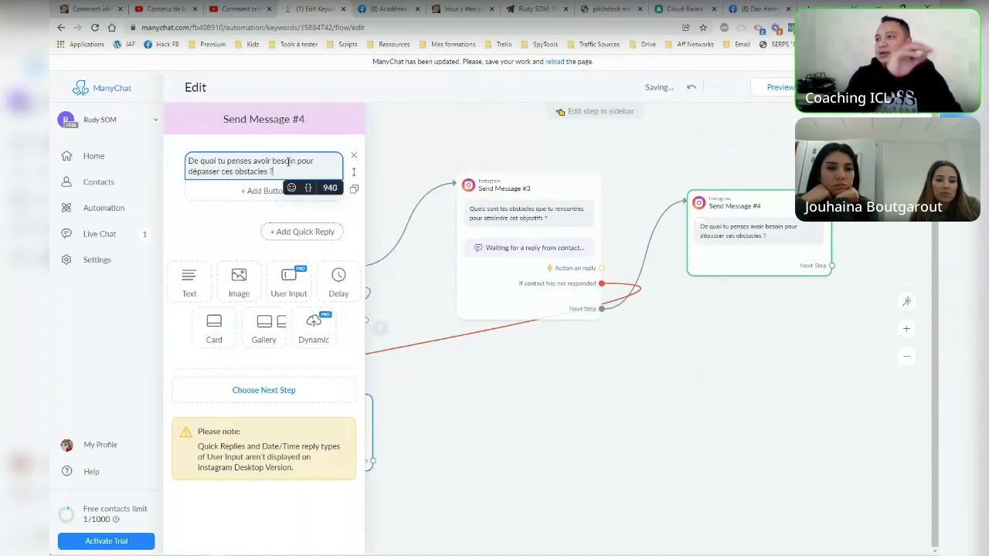
Add a button titled "Être formé" beneath the question in Send Message #4 and make it lead to a new Instagram message.
{"action": "left_click", "coordinate": [248, 193]}
{"action": "type", "text": "Me former"}
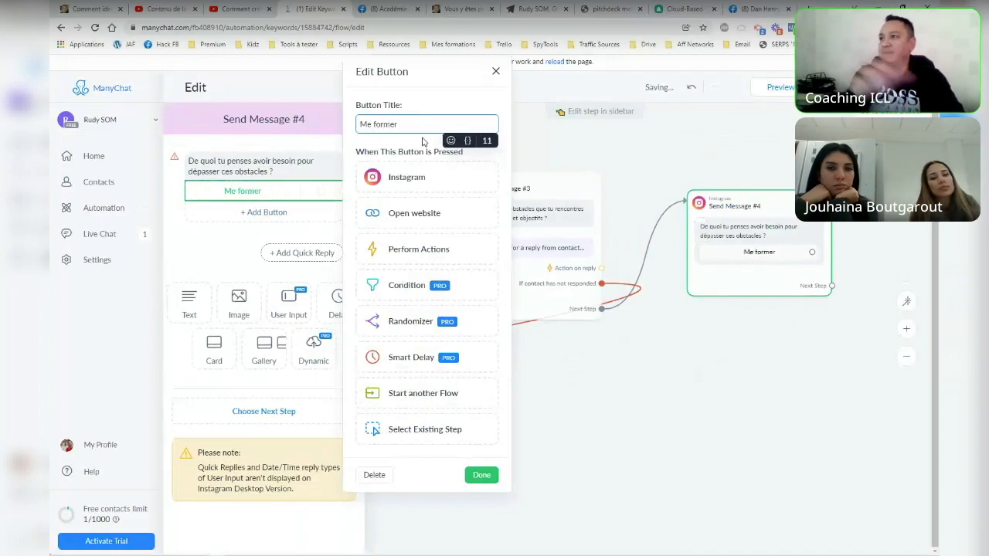
{"action": "double_click", "coordinate": [394, 125]}
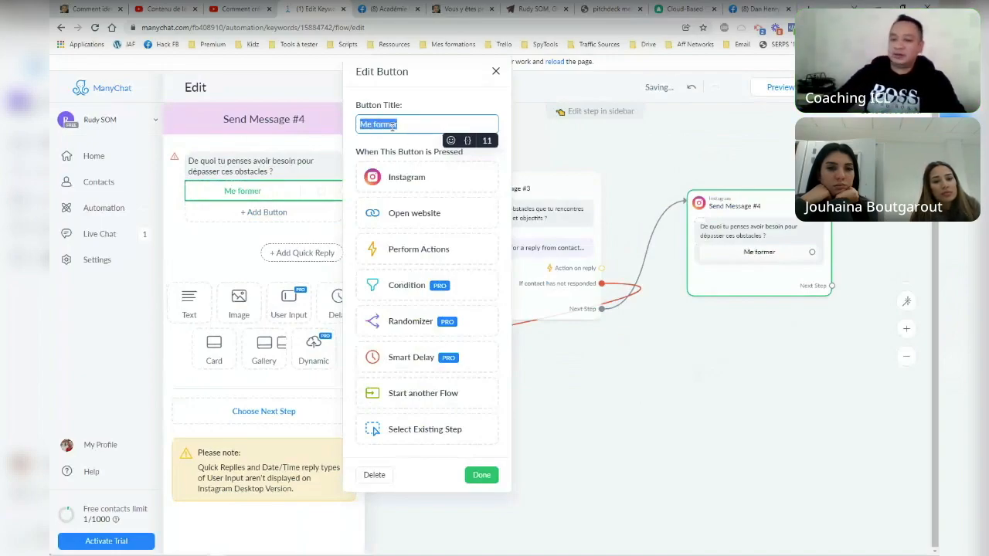
{"action": "type", "text": "Être"}
{"action": "key", "text": "BackSpace"}
{"action": "key", "text": "BackSpace"}
{"action": "type", "text": "rmé"}
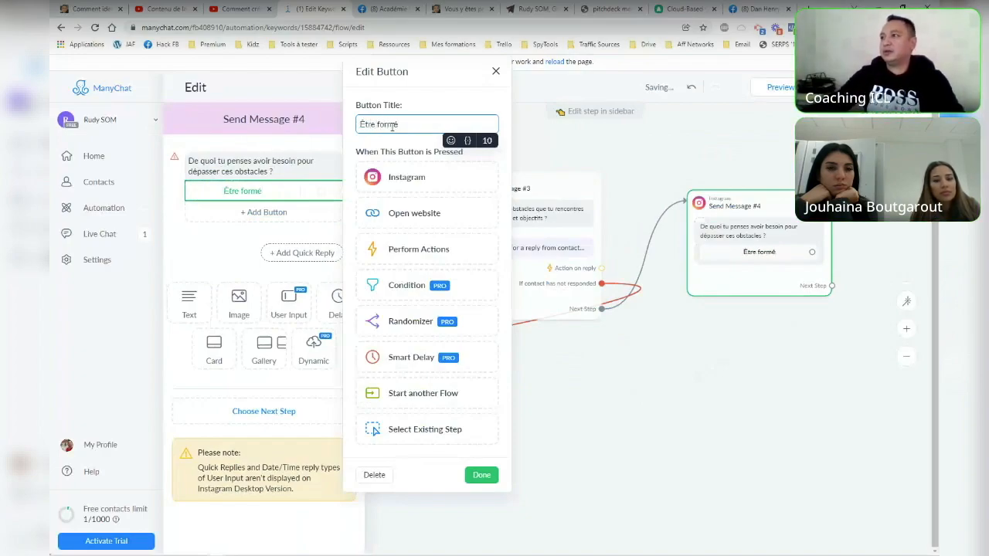
{"action": "left_click", "coordinate": [410, 182]}
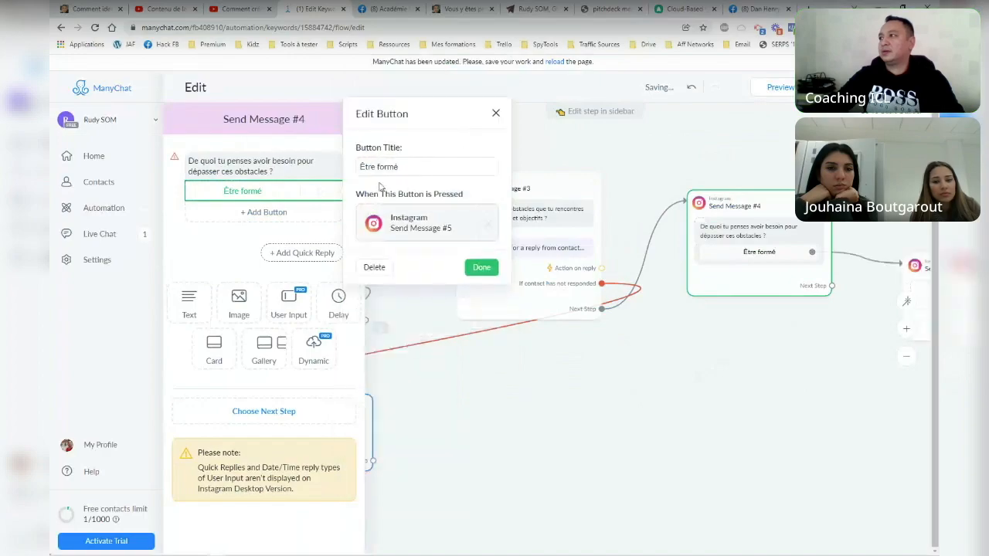
{"action": "left_click", "coordinate": [271, 215]}
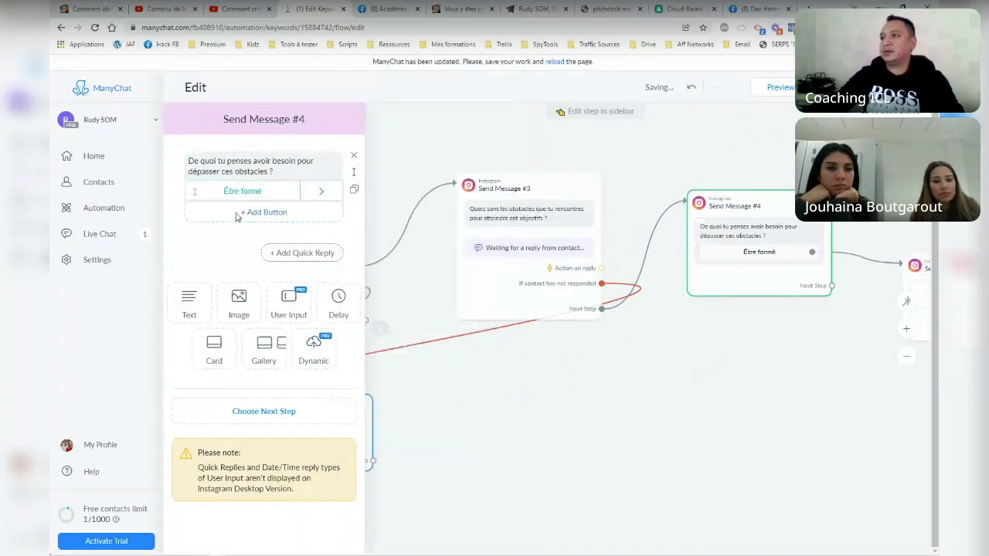
Add a second button titled "Être coaché" beneath the question in Send Message #4.
{"action": "left_click", "coordinate": [264, 212]}
{"action": "left_click", "coordinate": [398, 125]}
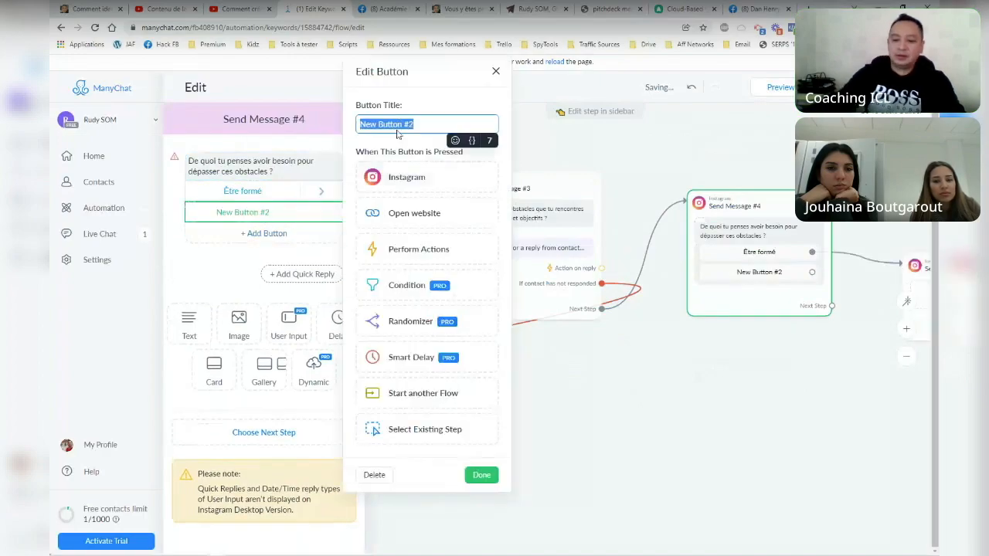
{"action": "type", "text": "Être coaché"}
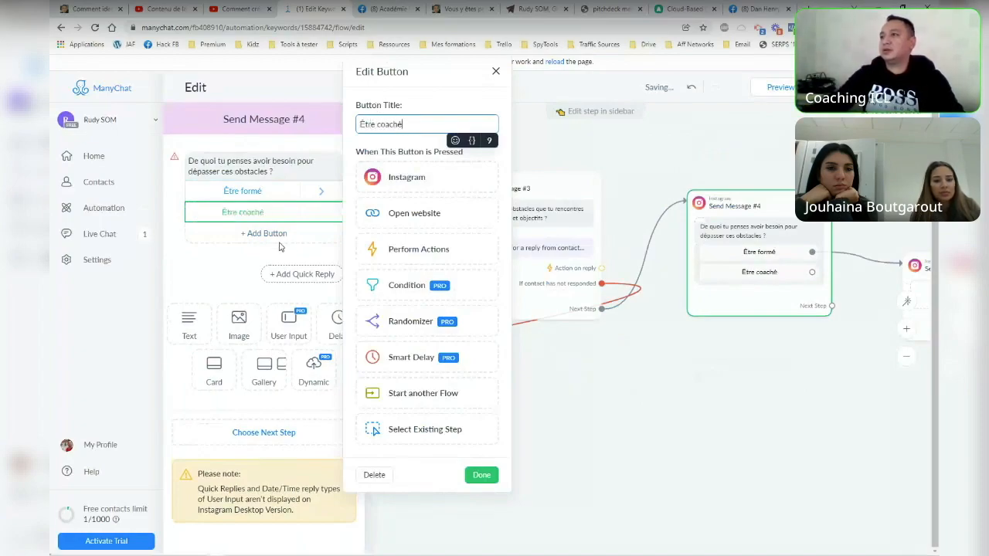
Add a third button titled "Trouver l'idée" beneath the question in Send Message #4.
{"action": "left_click", "coordinate": [279, 237]}
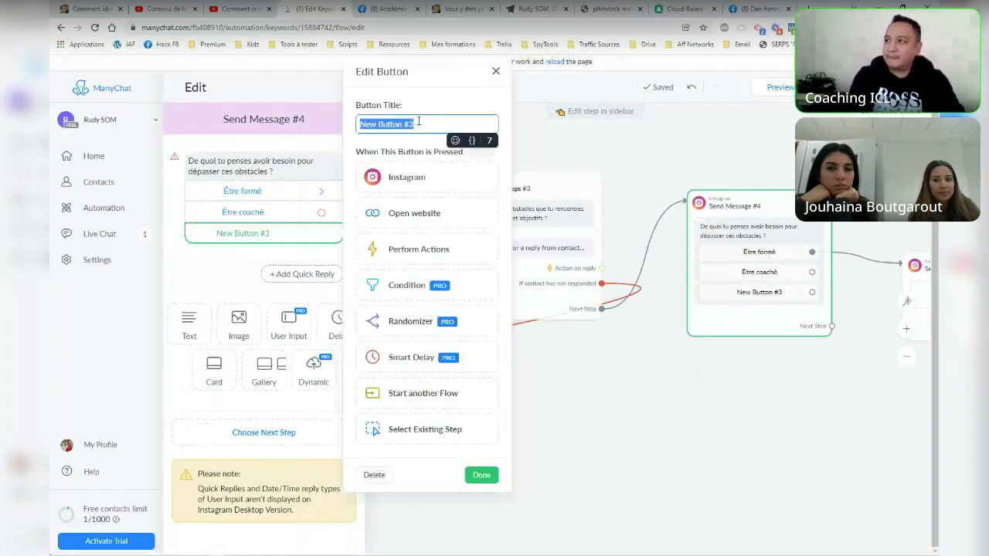
{"action": "key", "text": "BackSpace"}
{"action": "type", "text": "T"}
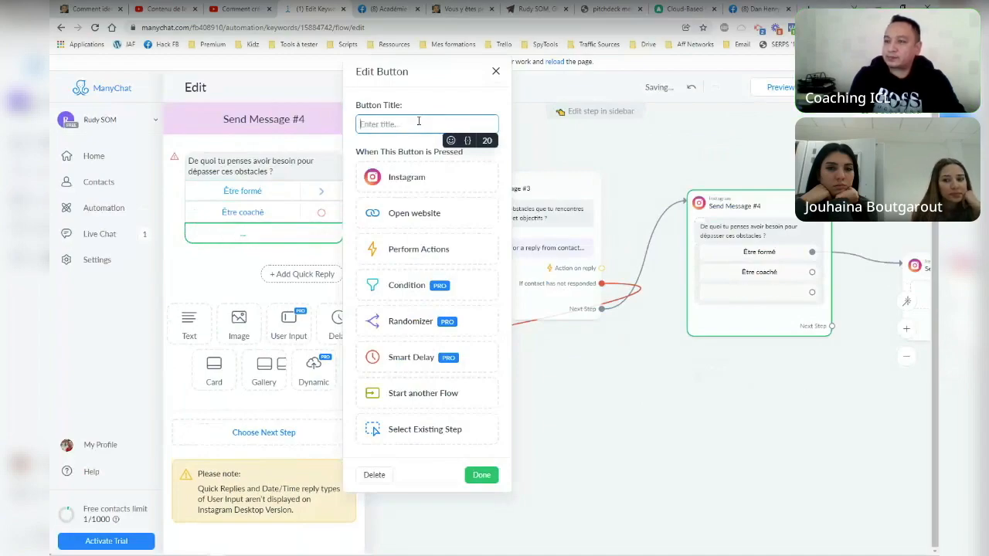
{"action": "type", "text": "rouver lid"}
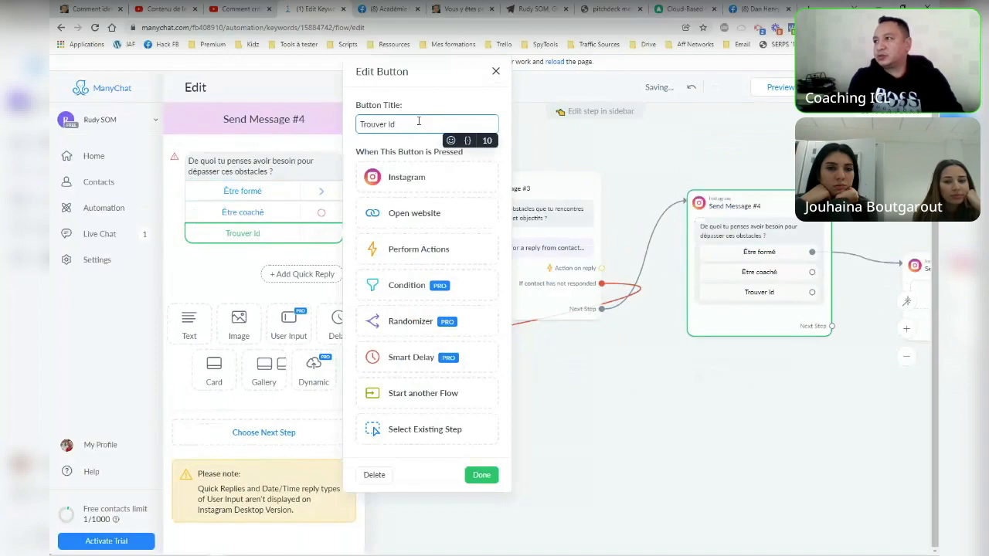
{"action": "key", "text": "BackSpace"}
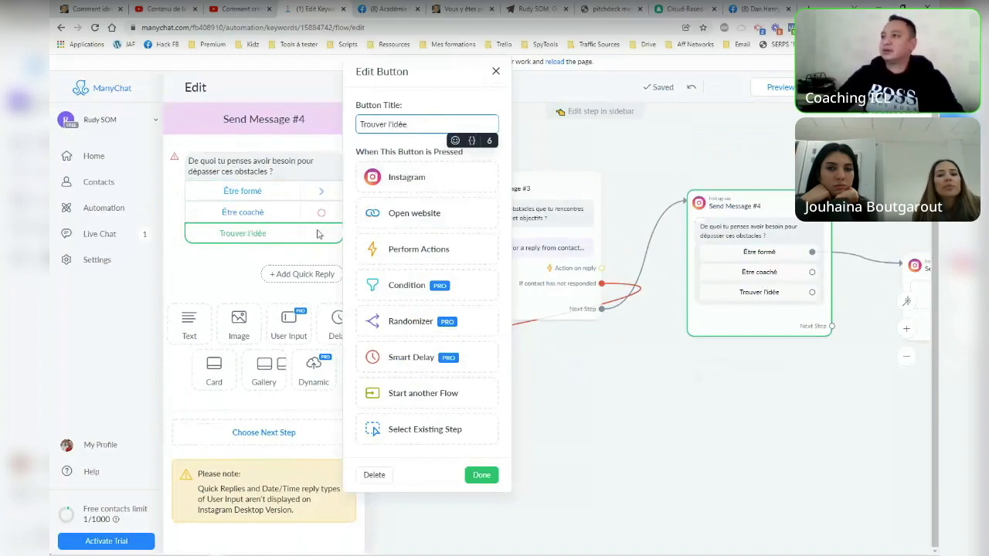
{"action": "left_click", "coordinate": [269, 247]}
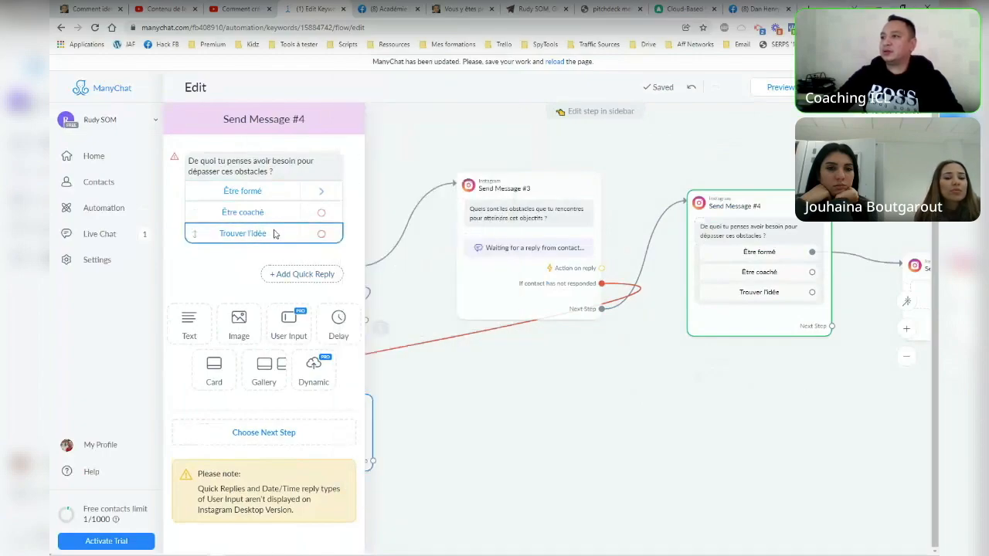
Retitle the third button of Send Message #4 as "Autre chose...".
{"action": "left_click", "coordinate": [241, 237]}
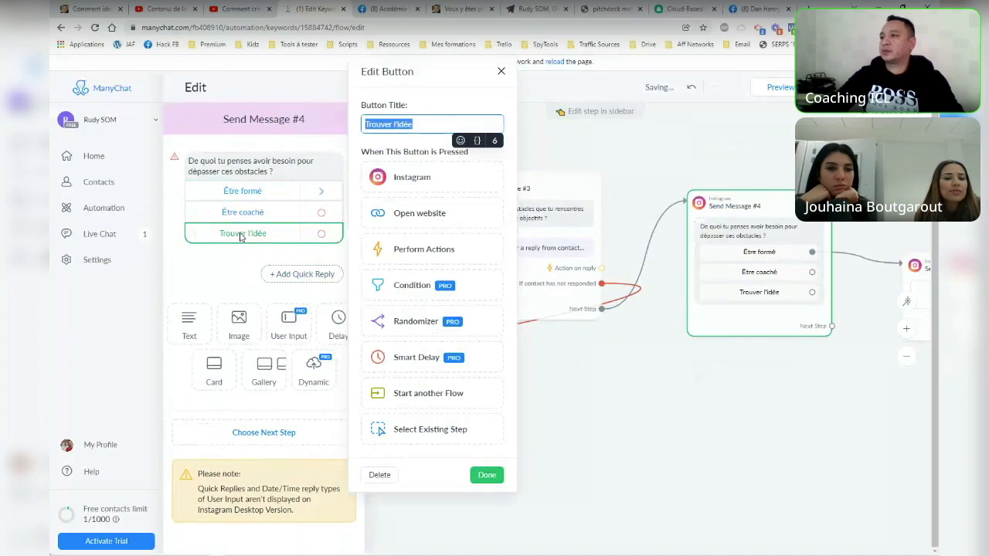
{"action": "left_click", "coordinate": [274, 243]}
{"action": "left_click", "coordinate": [273, 242]}
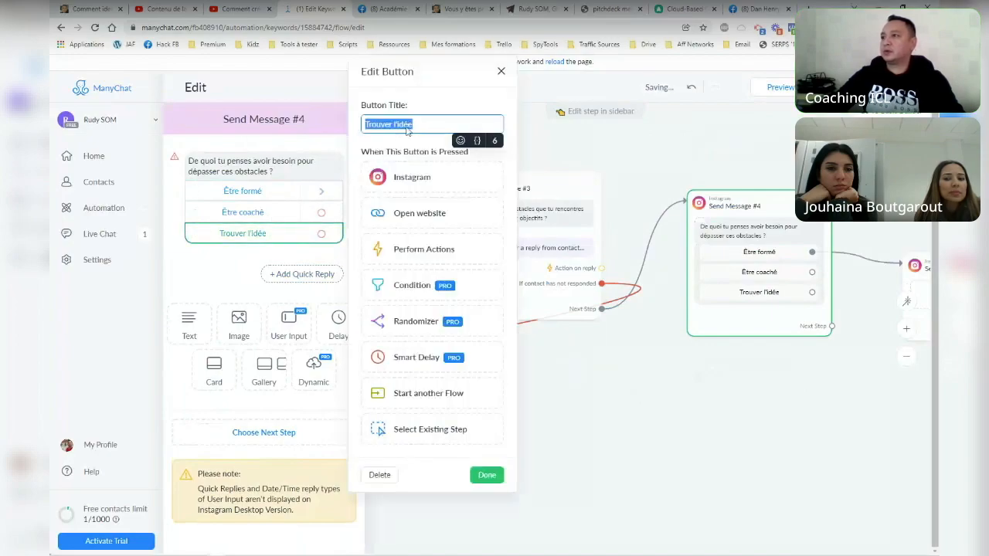
{"action": "type", "text": "Aute"}
{"action": "key", "text": "BackSpace"}
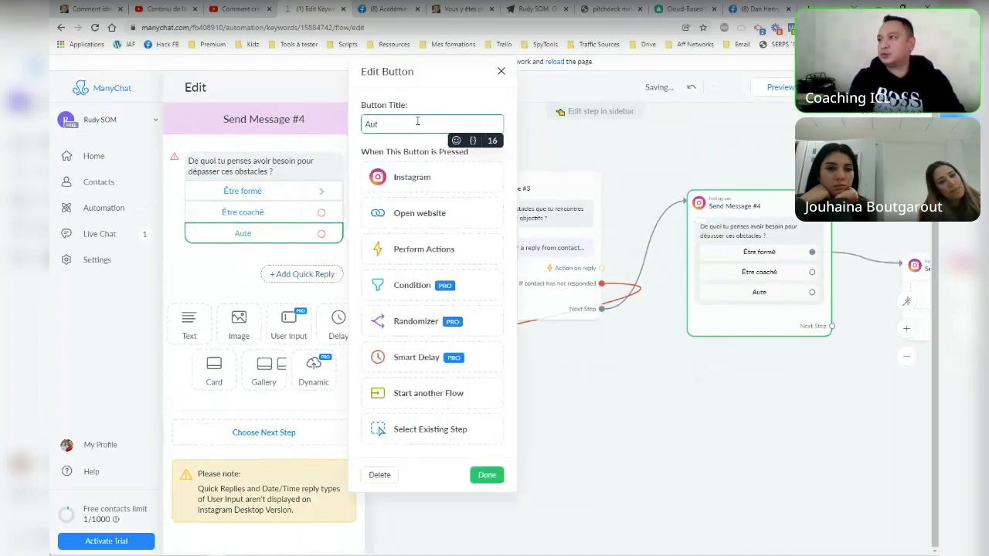
{"action": "type", "text": "re chio"}
{"action": "key", "text": "BackSpace"}
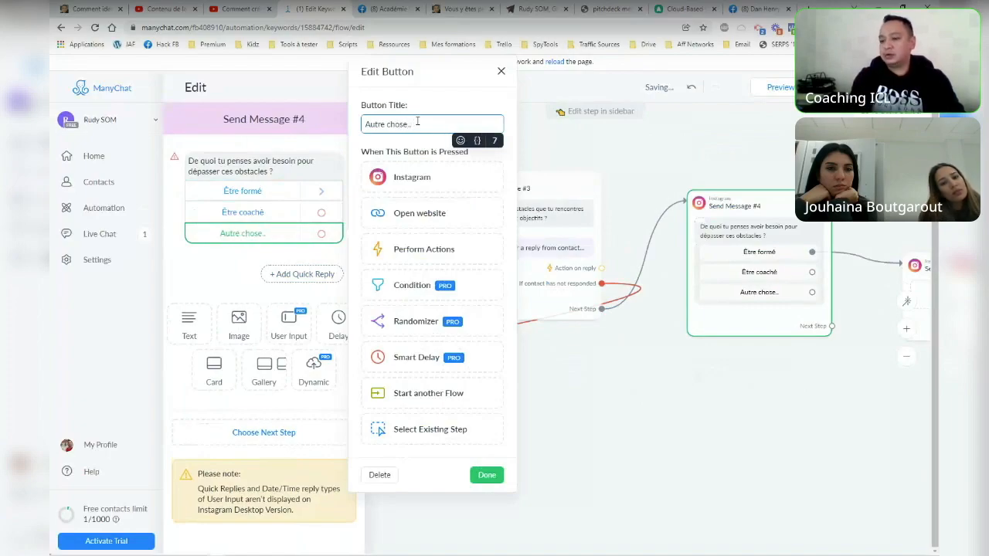
{"action": "type", "text": "."}
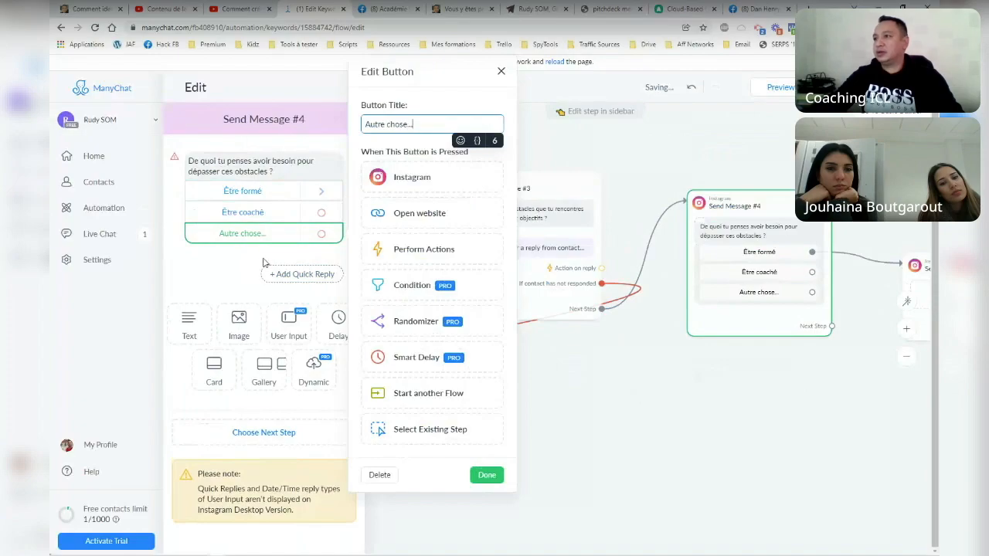
Add a quick reply reading "Trouver l'idée" to Send Message #4, leading to a new Instagram message, and open that message.
{"action": "left_click", "coordinate": [297, 276]}
{"action": "left_click", "coordinate": [298, 276]}
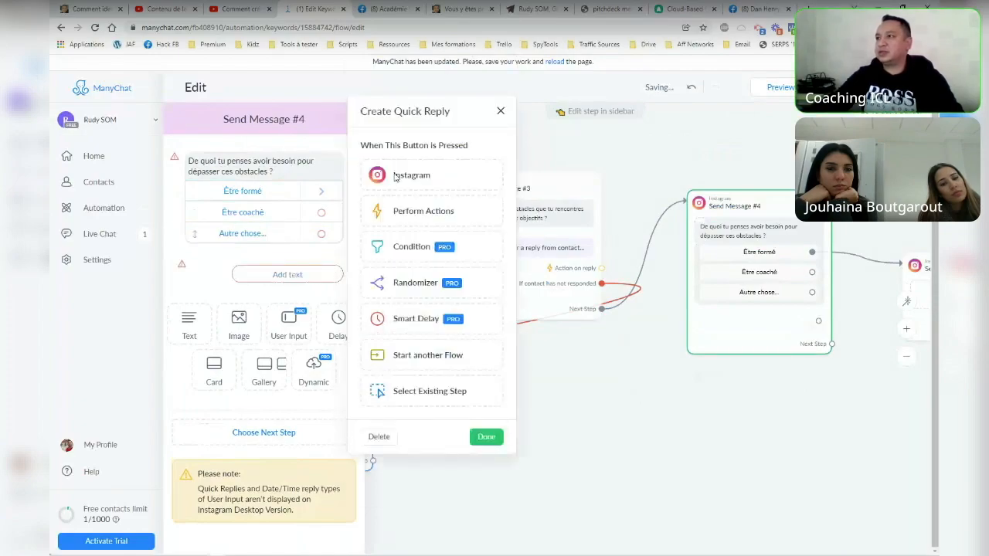
{"action": "left_click", "coordinate": [425, 179]}
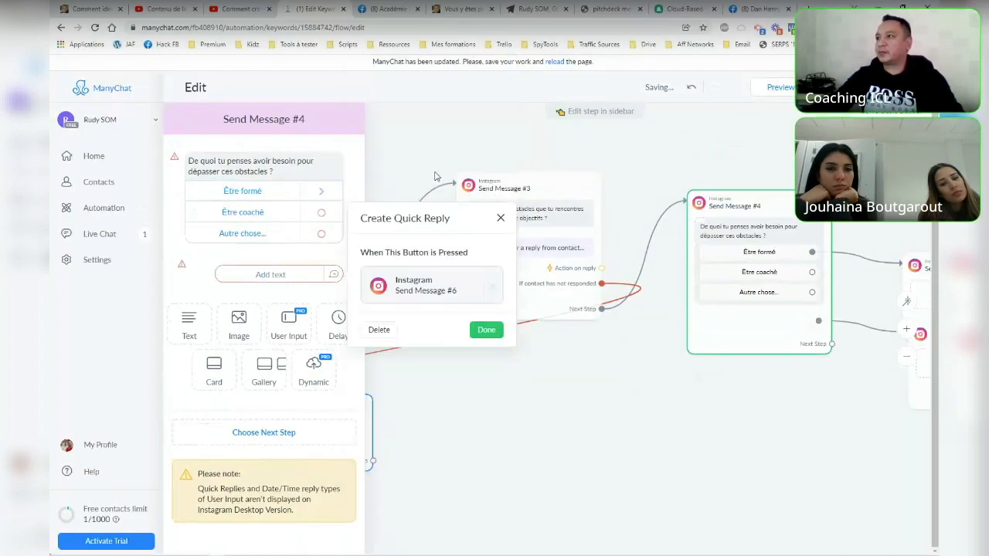
{"action": "left_click", "coordinate": [275, 274]}
{"action": "type", "text": "Trouver l'idée"}
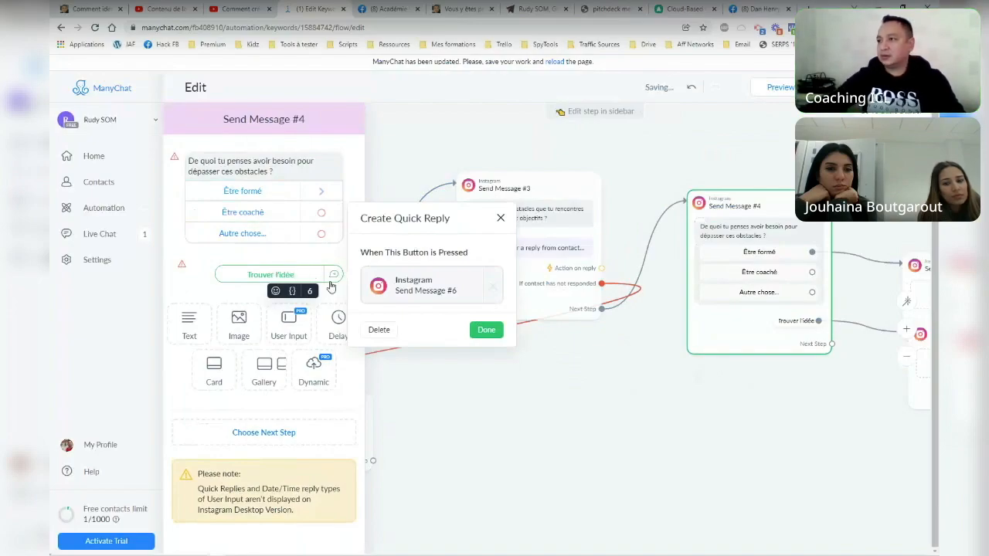
{"action": "left_click", "coordinate": [334, 275]}
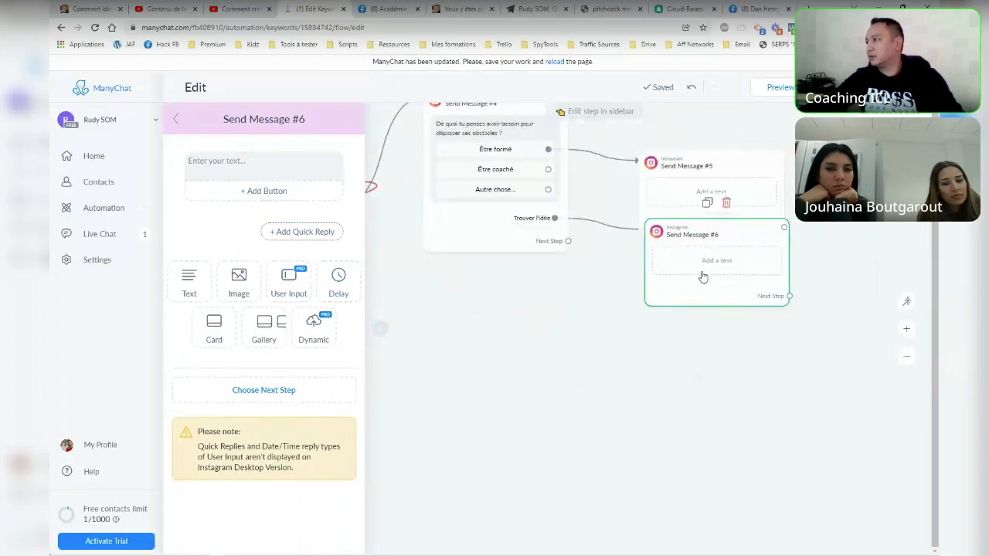
Remove the link from the "Trouver l'idée" quick reply to Send Message #6 and delete that empty message.
{"action": "left_click_drag", "start_coordinate": [716, 230], "coordinate": [702, 317]}
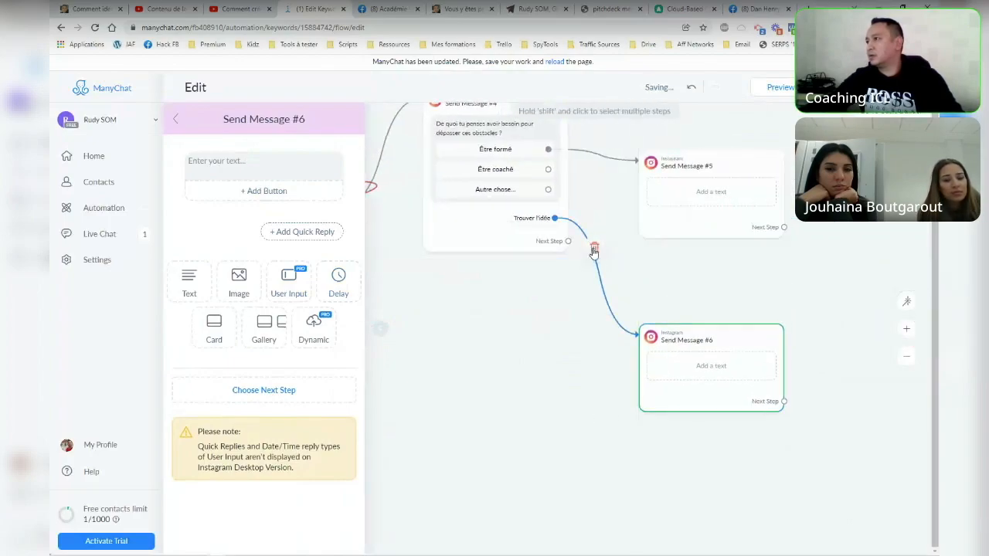
{"action": "left_click", "coordinate": [594, 249]}
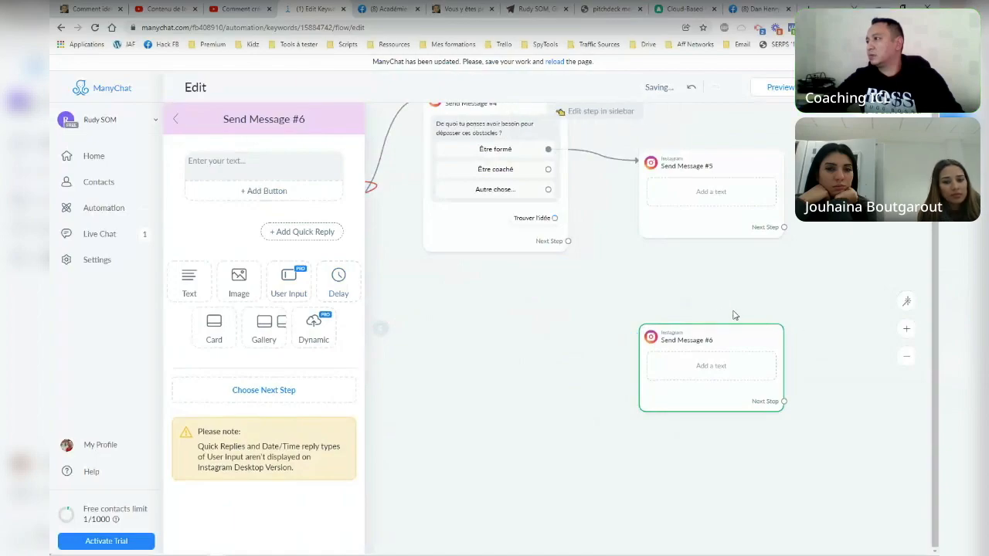
{"action": "left_click", "coordinate": [721, 308]}
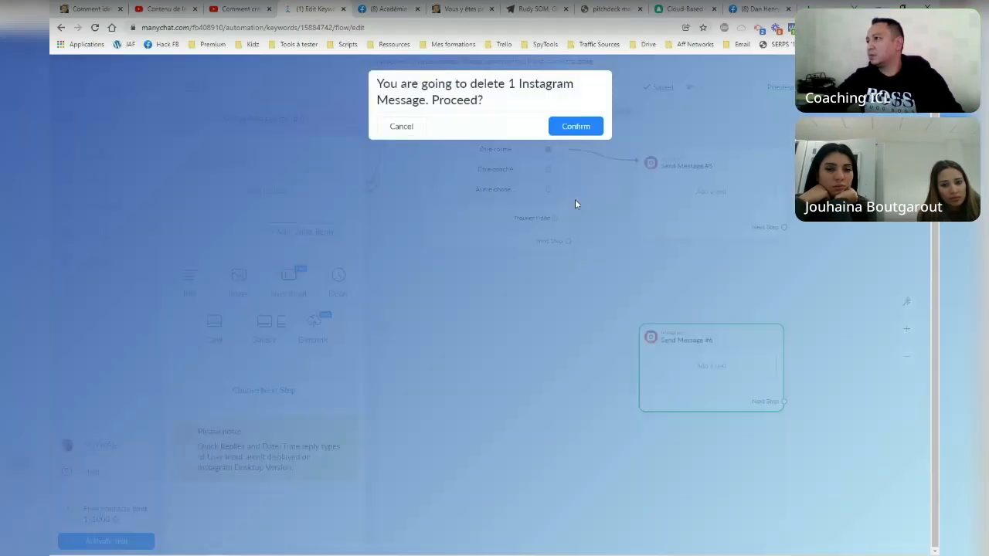
{"action": "left_click", "coordinate": [589, 133]}
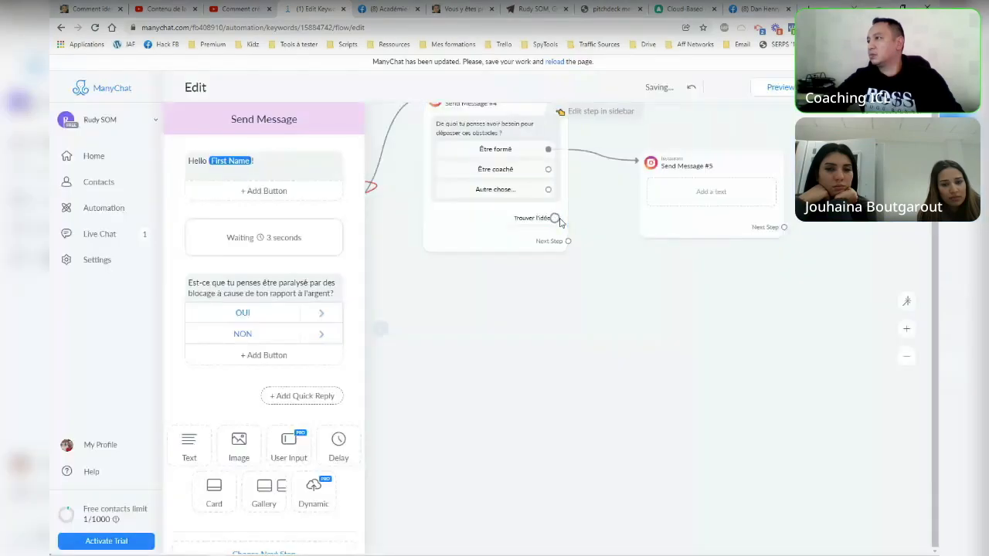
Link the "Être coaché" button and the "Trouver l'idée" quick reply of Send Message #4 to Send Message #5.
{"action": "left_click", "coordinate": [547, 169]}
{"action": "left_click", "coordinate": [653, 163]}
{"action": "left_click", "coordinate": [555, 218]}
{"action": "left_click", "coordinate": [664, 179]}
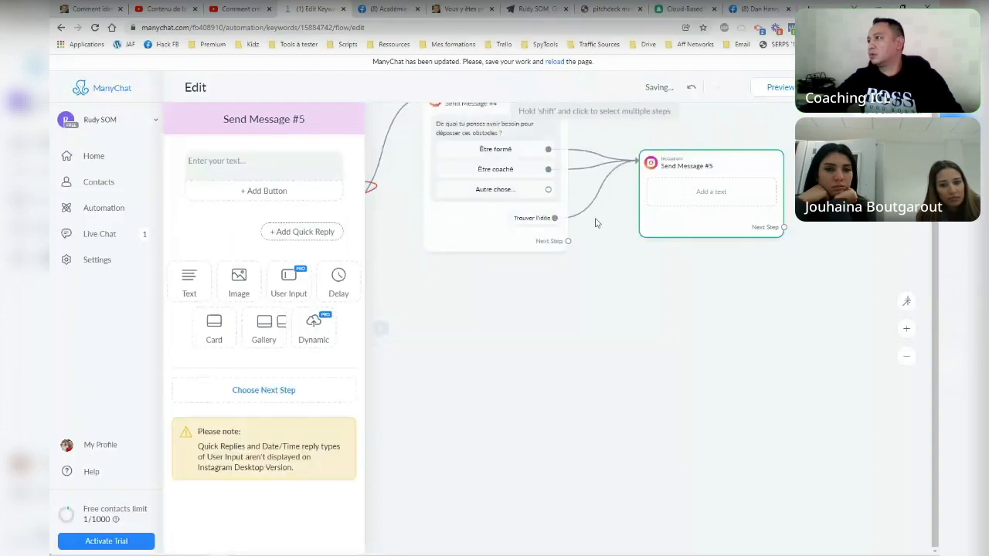
Add a second quick reply reading "Automatiser" to Send Message #4 and make it lead to a new Instagram message.
{"action": "left_click", "coordinate": [479, 236]}
{"action": "left_click", "coordinate": [293, 301]}
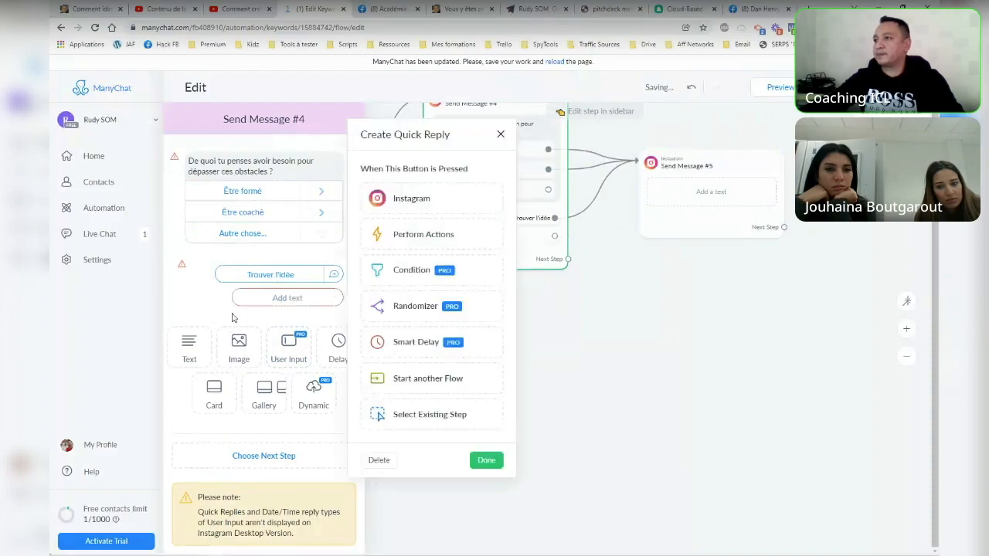
{"action": "left_click", "coordinate": [437, 202]}
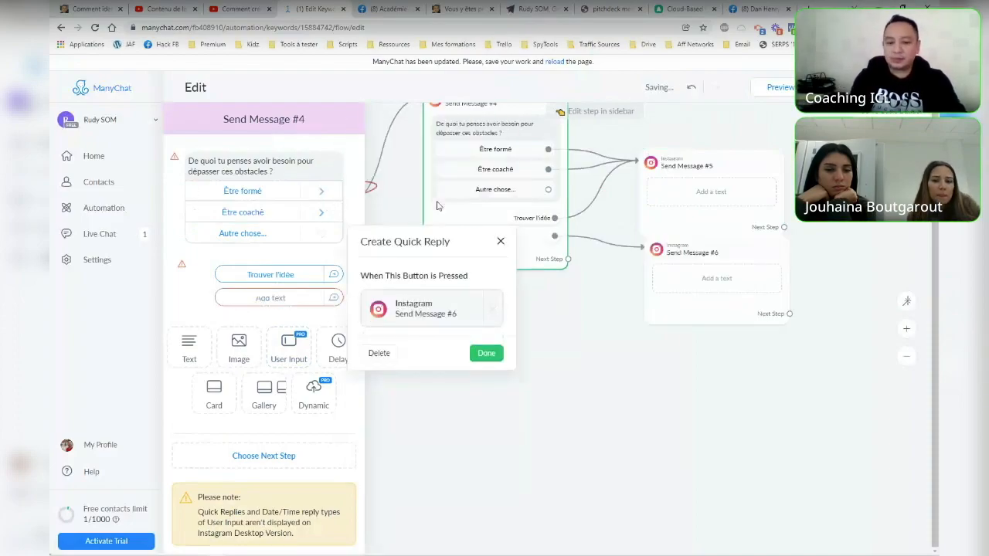
{"action": "left_click", "coordinate": [277, 298]}
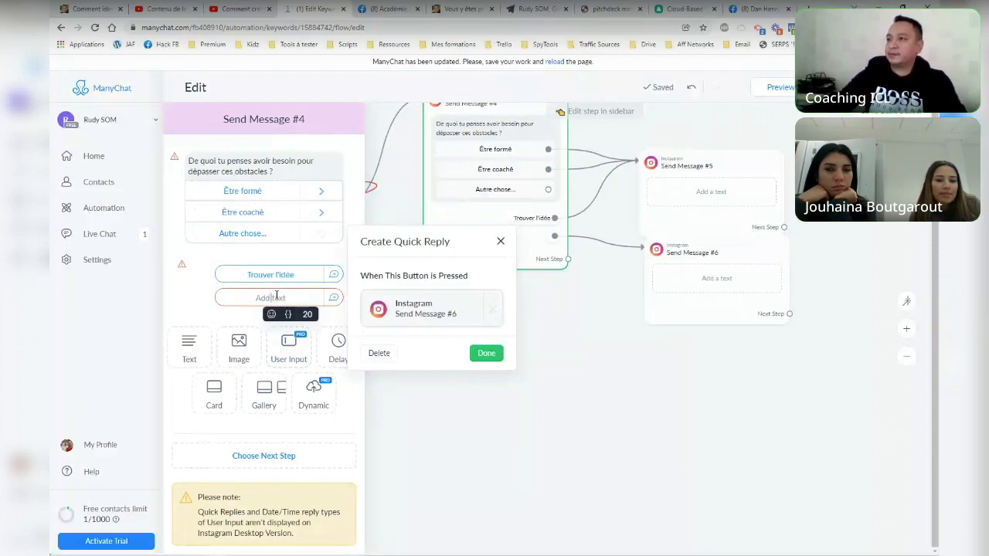
{"action": "type", "text": "Automatiser"}
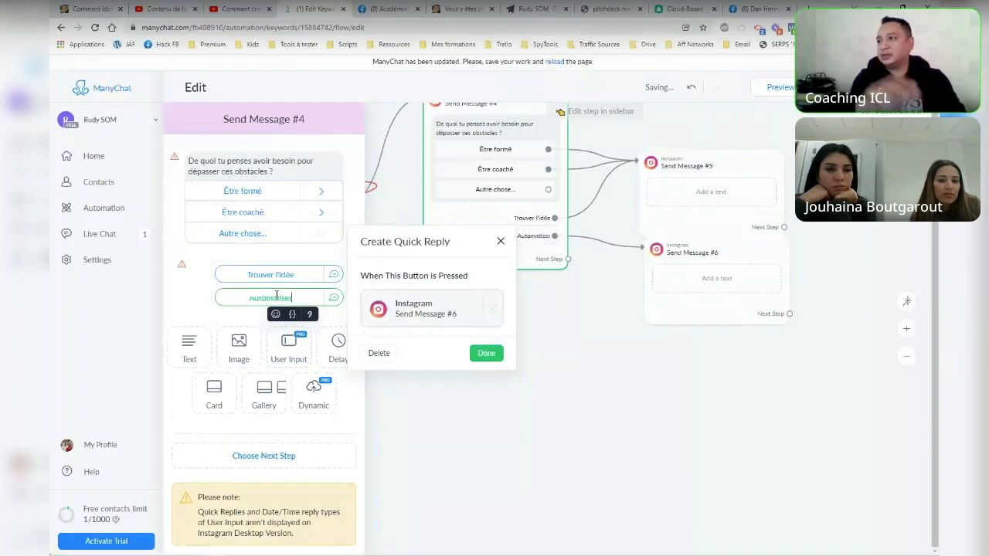
{"action": "left_click", "coordinate": [287, 299]}
Add a third quick reply reading "Générer du trafic" to Send Message #4, without a destination.
{"action": "left_click", "coordinate": [275, 323]}
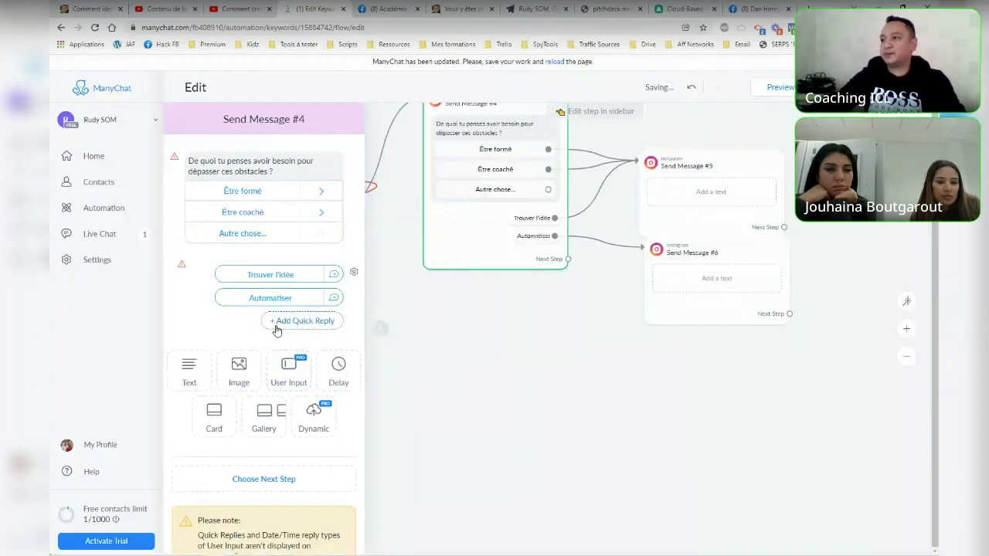
{"action": "left_click", "coordinate": [294, 324]}
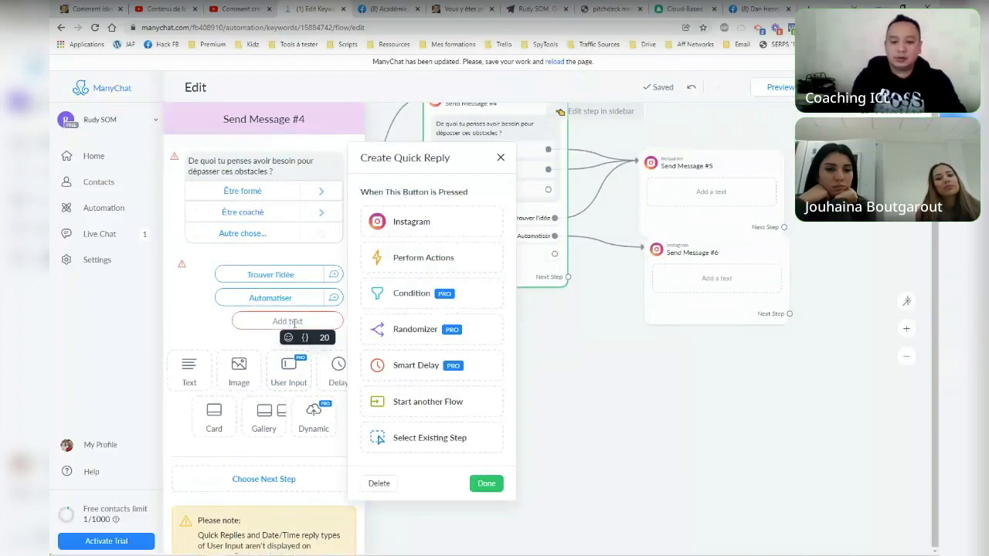
{"action": "type", "text": "Générer"}
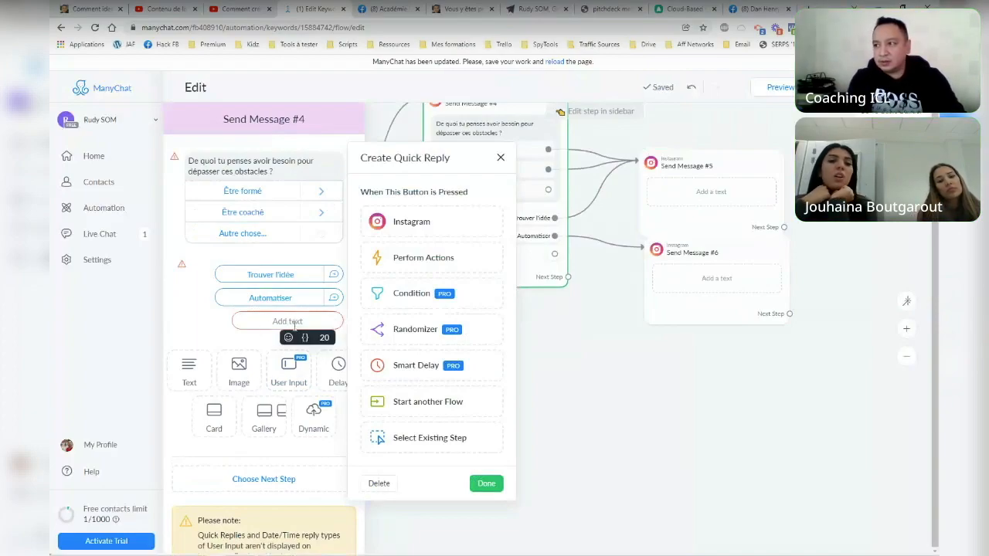
{"action": "type", "text": " du trafic"}
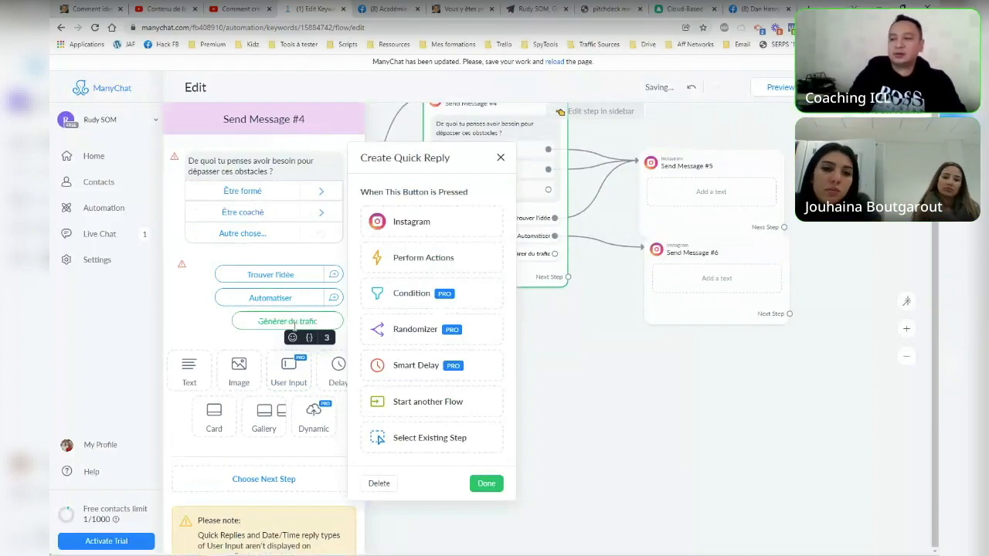
{"action": "left_click", "coordinate": [200, 316]}
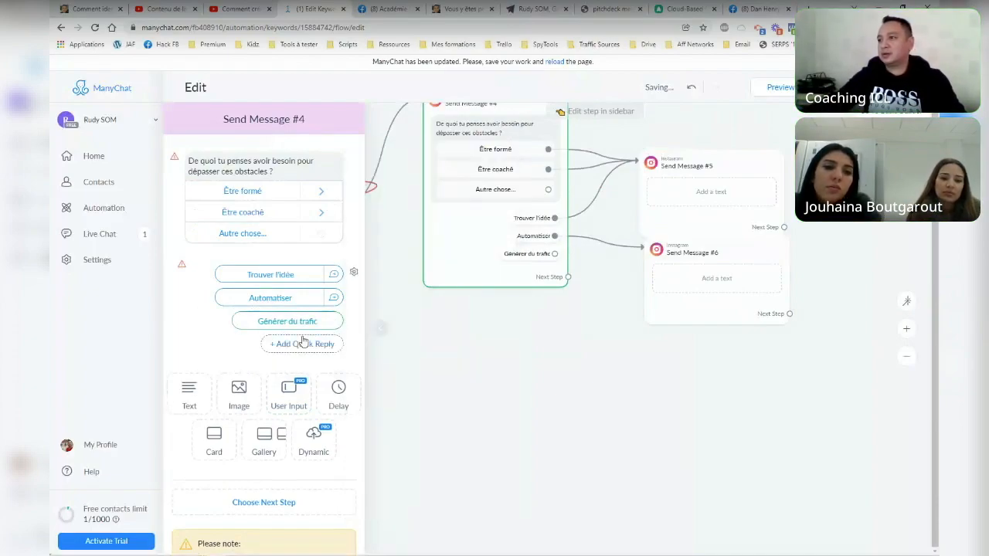
Add a fourth quick reply to Send Message #4 and word it "Mieux closer".
{"action": "left_click", "coordinate": [299, 344]}
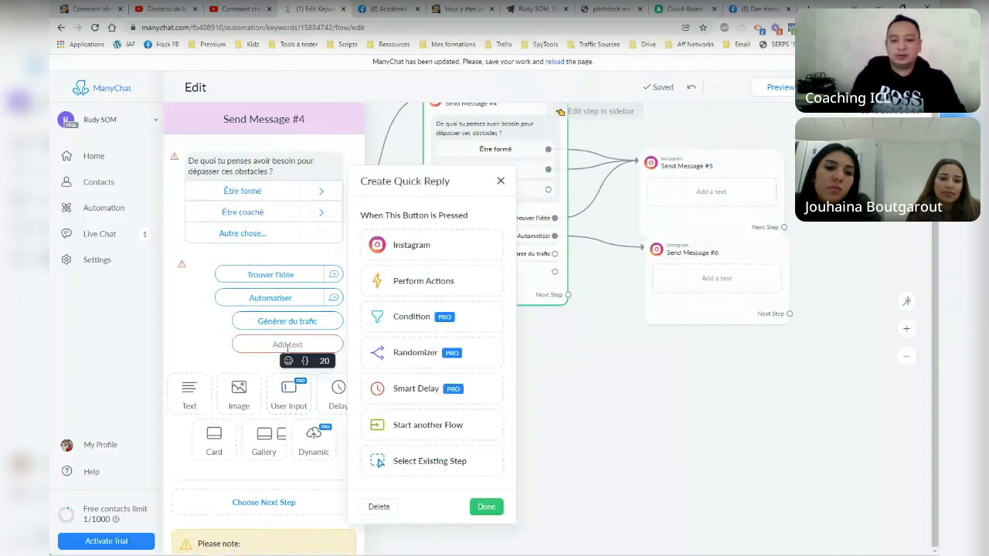
{"action": "type", "text": "Améliorer m"}
{"action": "type", "text": "on closing"}
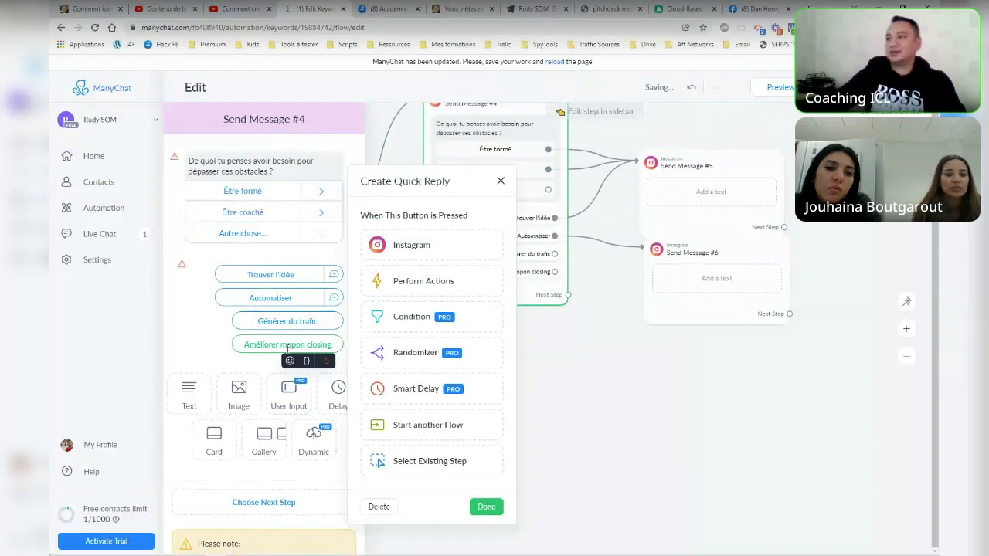
{"action": "key", "text": "BackSpace"}
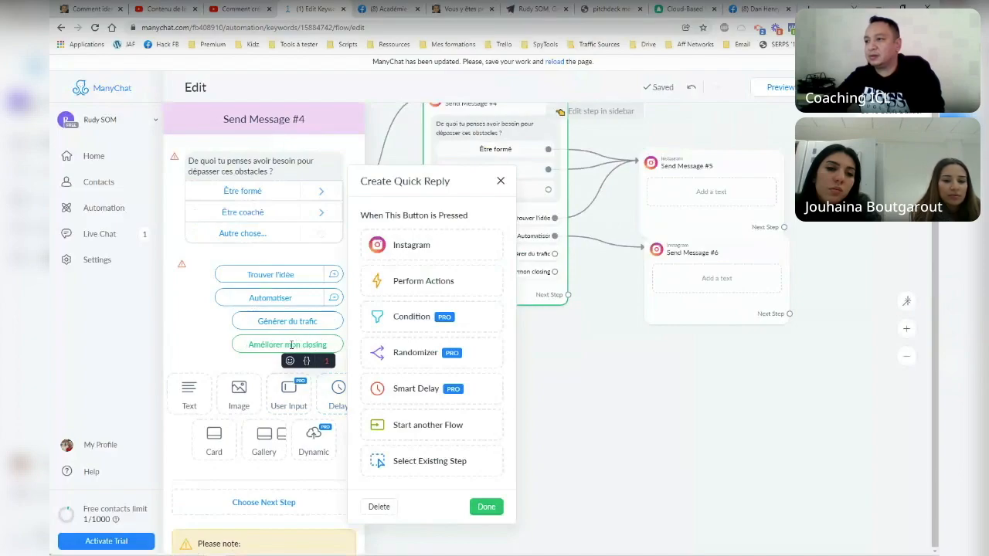
{"action": "double_click", "coordinate": [292, 344]}
{"action": "type", "text": "le"}
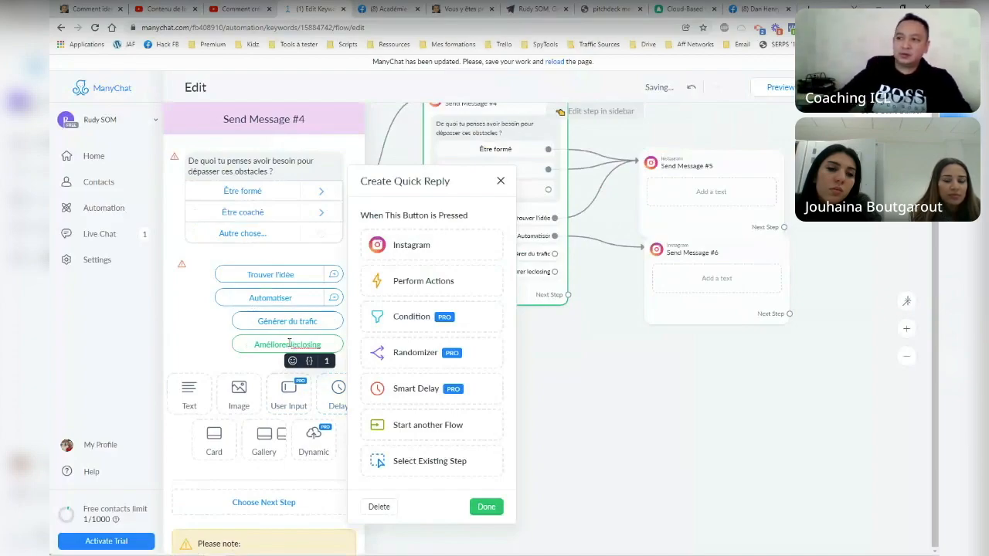
{"action": "triple_click", "coordinate": [288, 343]}
{"action": "type", "text": "Mieux closer"}
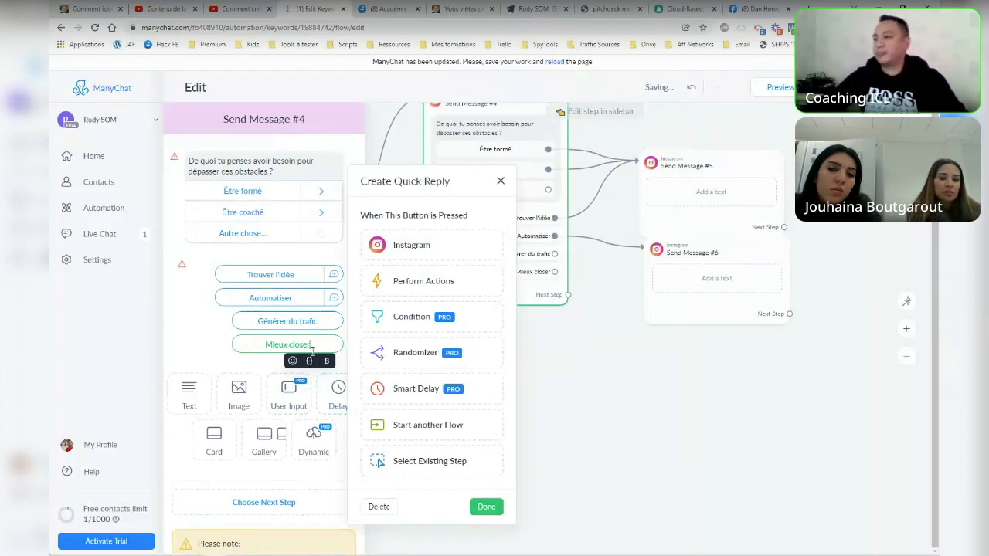
Close the quick reply settings and delete the empty Send Message #6 step from the flow.
{"action": "left_click", "coordinate": [621, 378]}
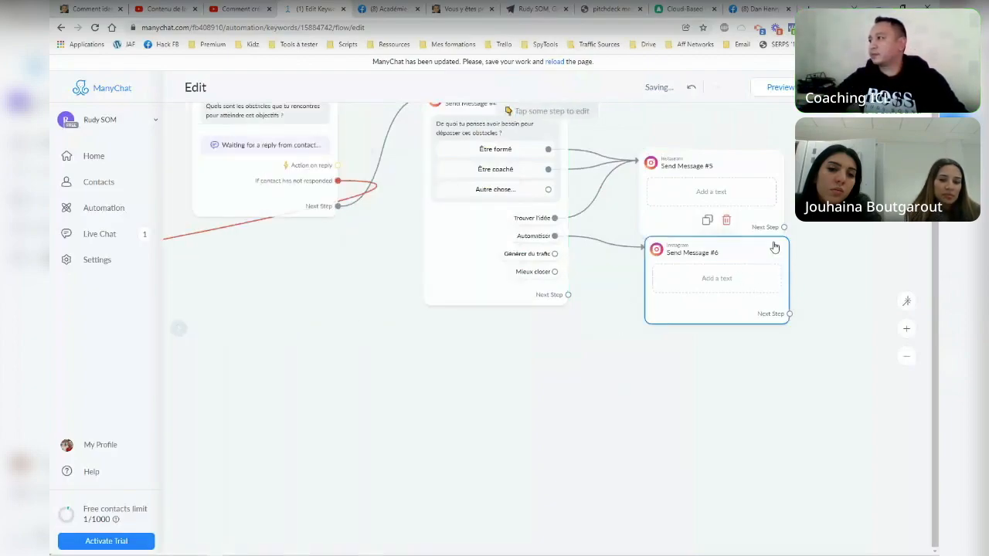
{"action": "left_click_drag", "start_coordinate": [739, 283], "coordinate": [742, 357]}
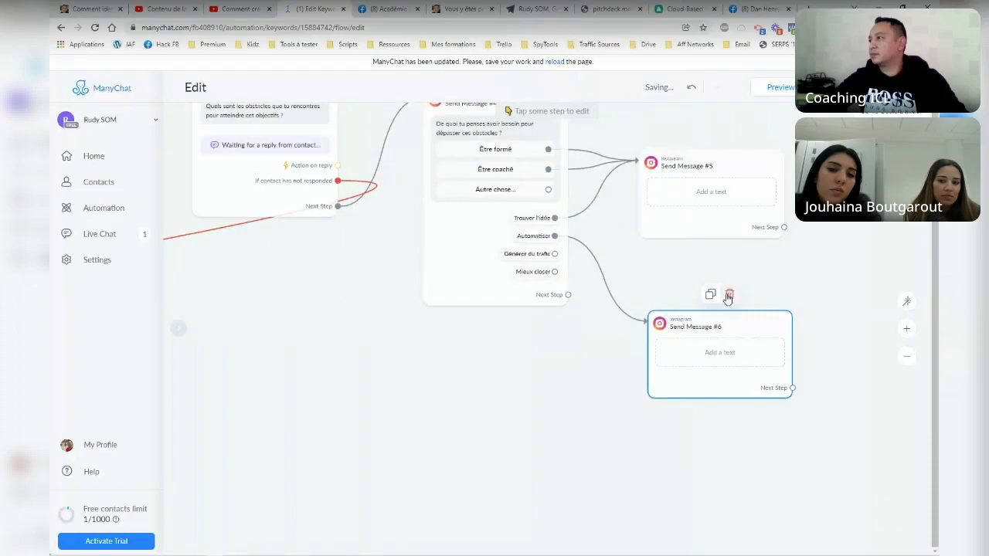
{"action": "left_click", "coordinate": [729, 296]}
{"action": "left_click", "coordinate": [572, 124]}
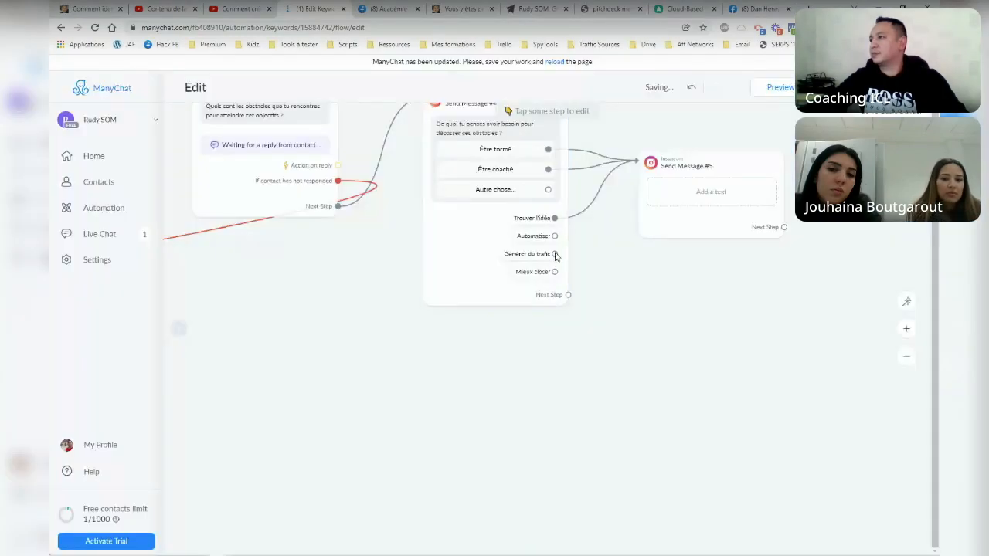
Link the "Automatiser", "Générer du trafic" and "Mieux closer" quick replies of Send Message #4 to Send Message #5.
{"action": "left_click", "coordinate": [556, 237]}
{"action": "left_click", "coordinate": [702, 192]}
{"action": "left_click", "coordinate": [554, 254]}
{"action": "left_click", "coordinate": [664, 190]}
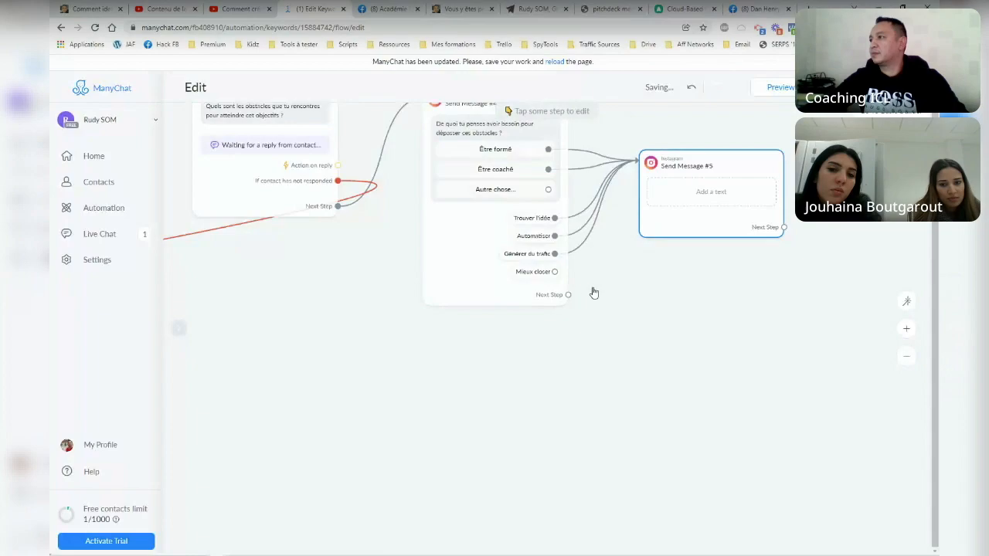
{"action": "left_click", "coordinate": [554, 272]}
{"action": "left_click", "coordinate": [713, 194]}
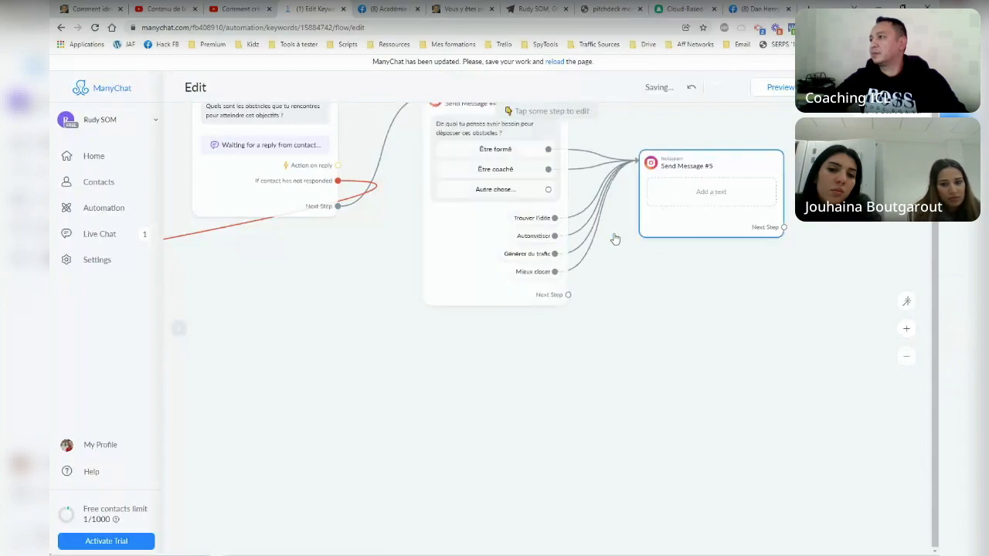
Link the "Autre chose..." button of Send Message #4 back to Send Message #2.
{"action": "left_click", "coordinate": [548, 189]}
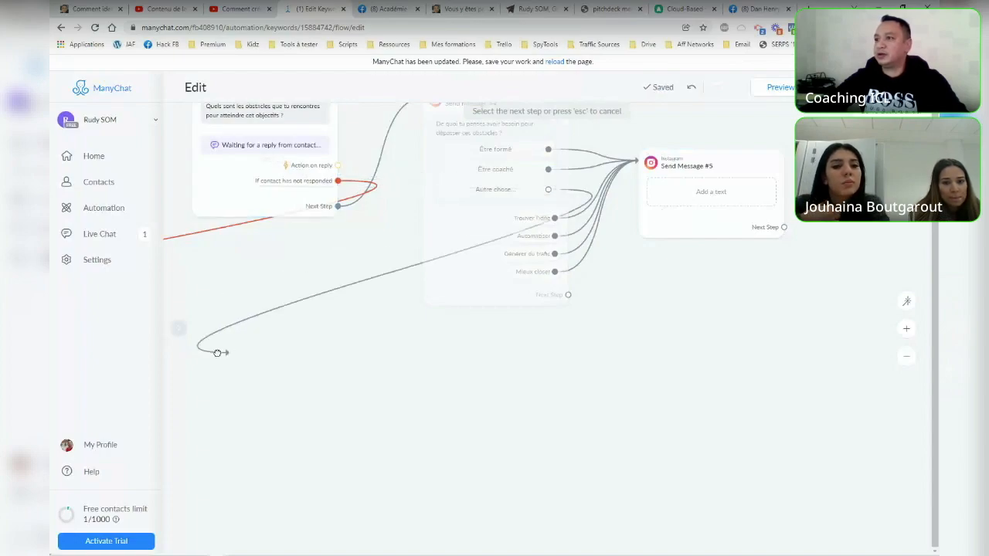
{"action": "left_click", "coordinate": [211, 393]}
{"action": "left_click_drag", "start_coordinate": [407, 429], "coordinate": [608, 376]}
{"action": "left_click", "coordinate": [885, 225]}
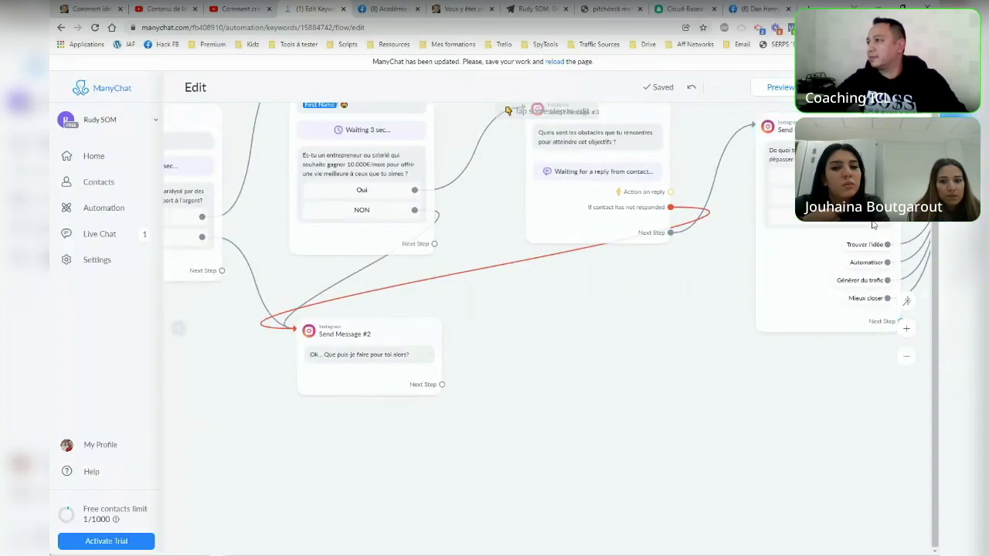
{"action": "left_click", "coordinate": [355, 357]}
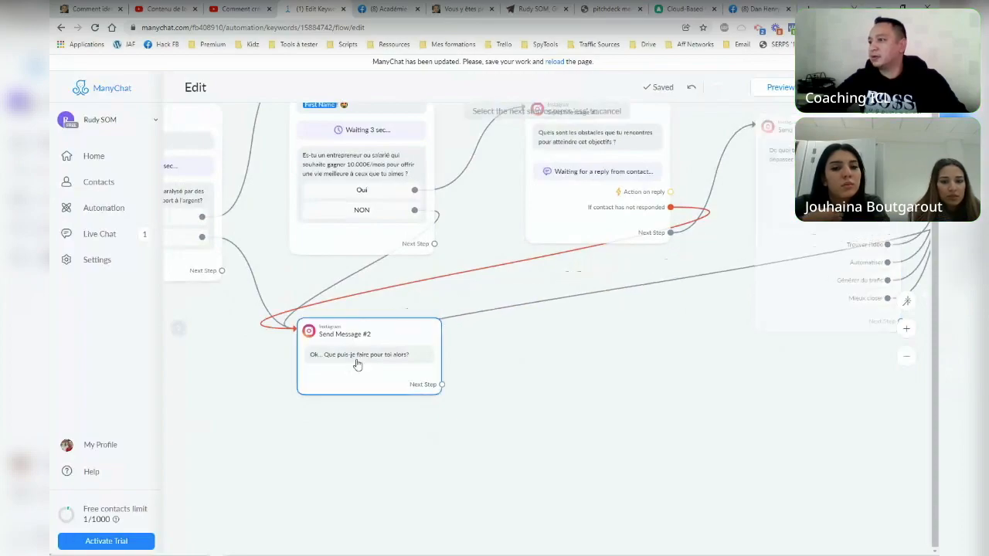
Examine the connections of Send Message #4's buttons and quick replies to Send Message #2 and Send Message #5.
{"action": "left_click_drag", "start_coordinate": [799, 440], "coordinate": [424, 446]}
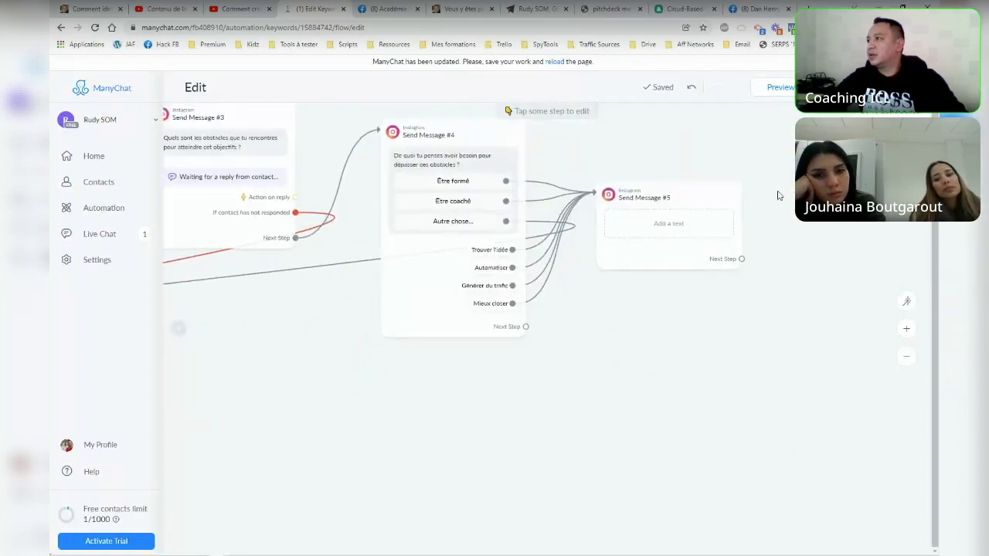
{"action": "left_click_drag", "start_coordinate": [784, 198], "coordinate": [766, 189]}
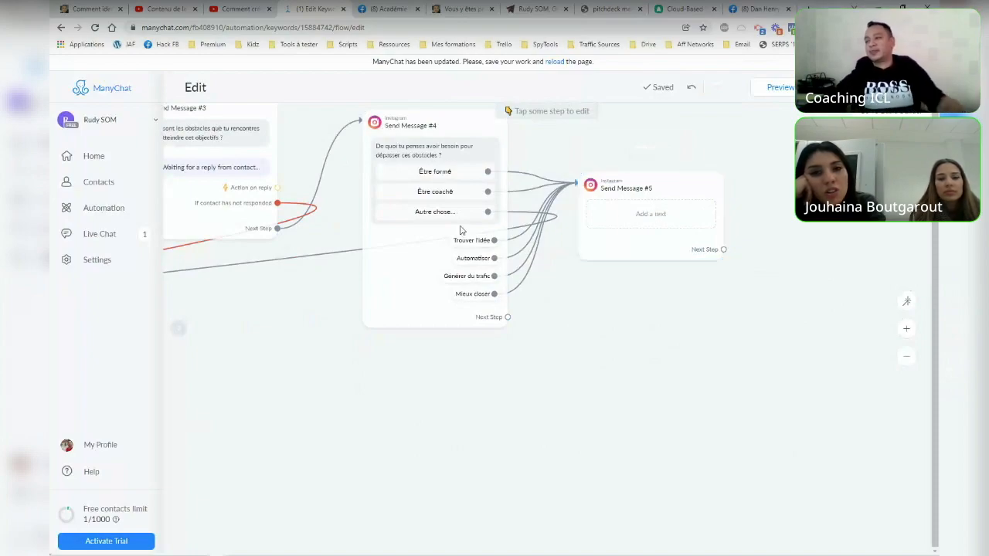
{"action": "left_click", "coordinate": [422, 267]}
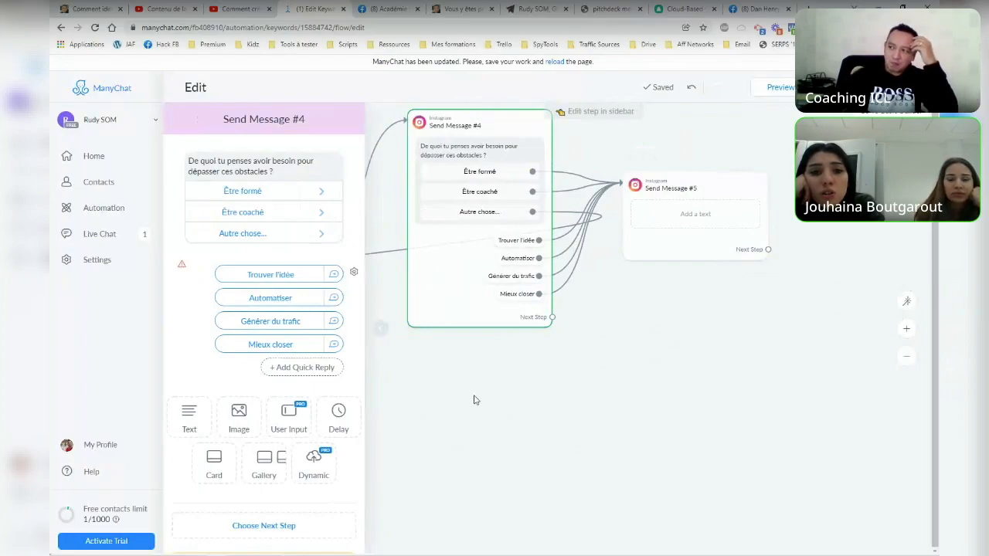
{"action": "scroll", "coordinate": [631, 352], "scroll_direction": "left", "scroll_amount": 5}
{"action": "scroll", "coordinate": [630, 352], "scroll_direction": "down", "scroll_amount": 2}
{"action": "scroll", "coordinate": [634, 346], "scroll_direction": "left", "scroll_amount": 5}
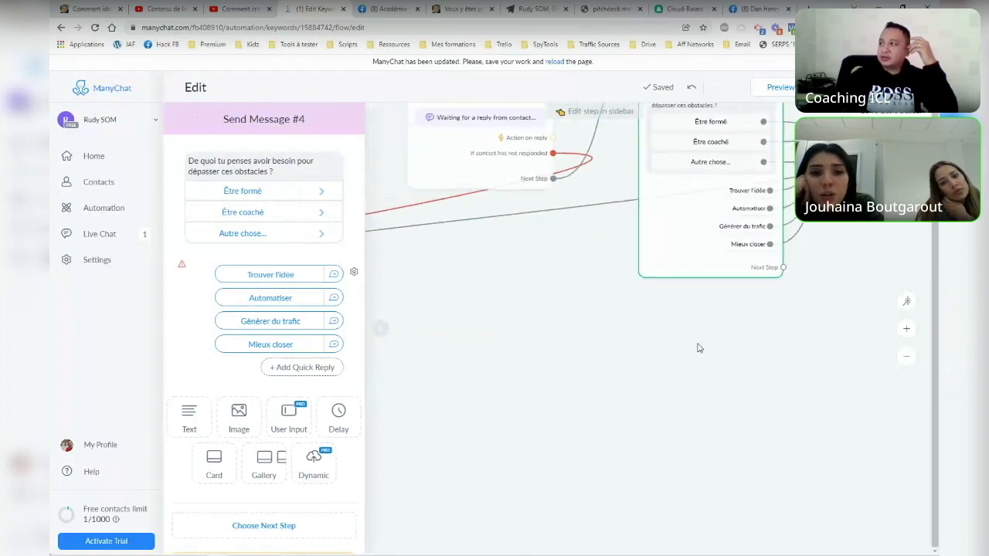
{"action": "left_click", "coordinate": [819, 171]}
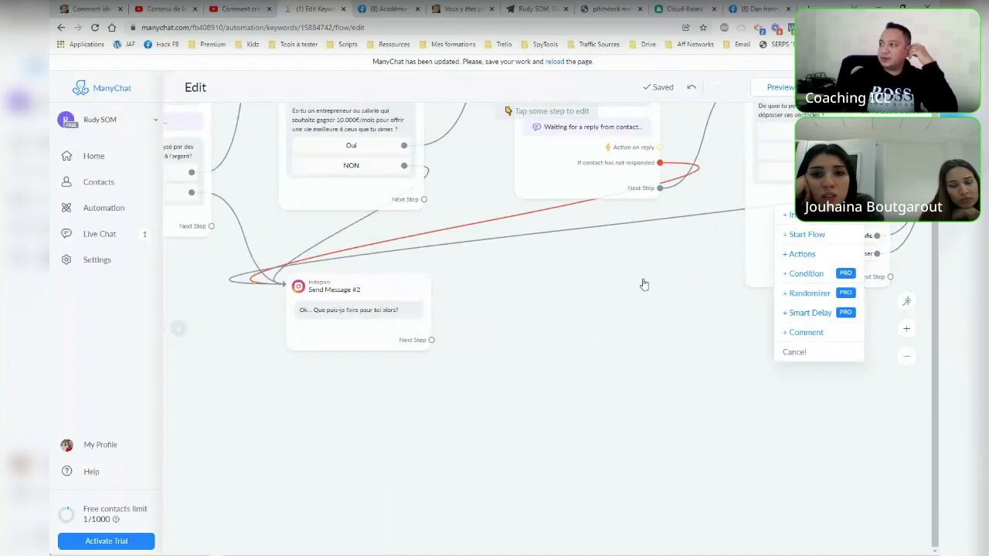
{"action": "left_click_drag", "start_coordinate": [620, 297], "coordinate": [558, 311]}
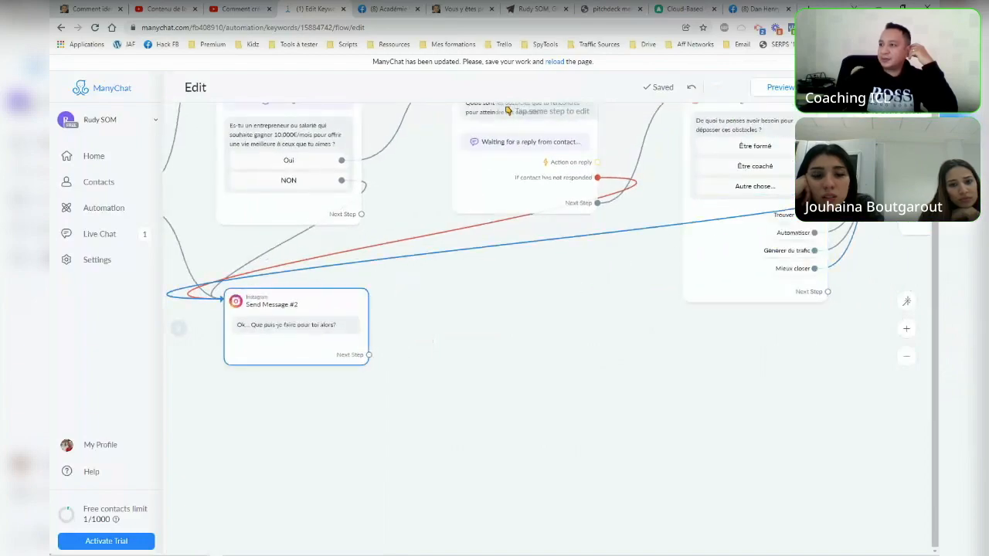
{"action": "mouse_move", "coordinate": [291, 333]}
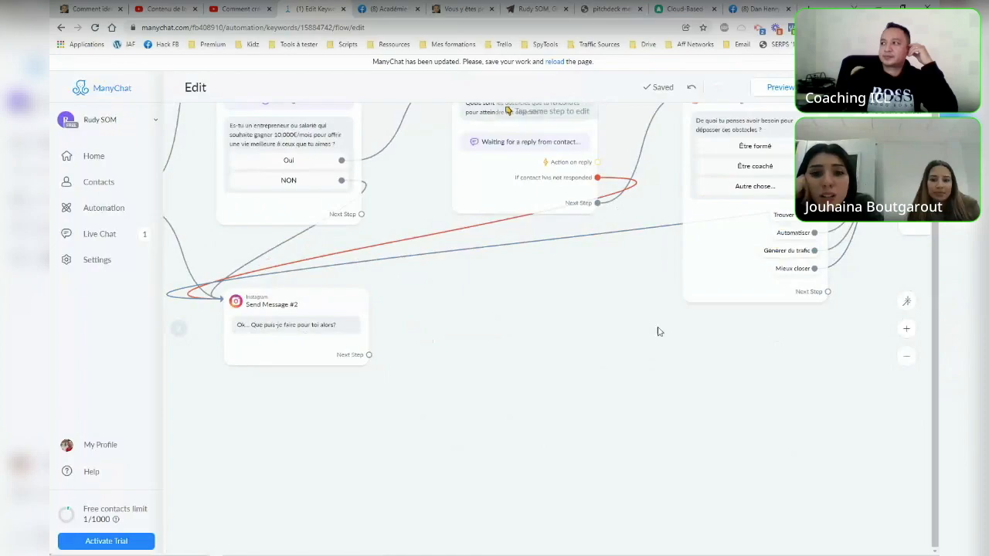
{"action": "left_click_drag", "start_coordinate": [691, 376], "coordinate": [425, 401]}
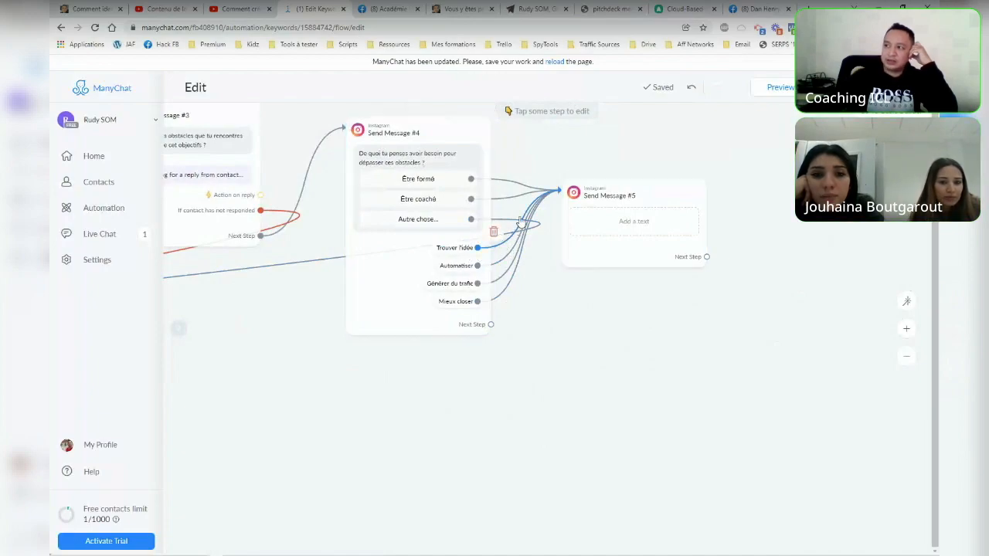
Reposition Send Message #5 farther from Send Message #4 on the canvas and shift Send Message #4 slightly towards it.
{"action": "left_click_drag", "start_coordinate": [664, 199], "coordinate": [753, 192]}
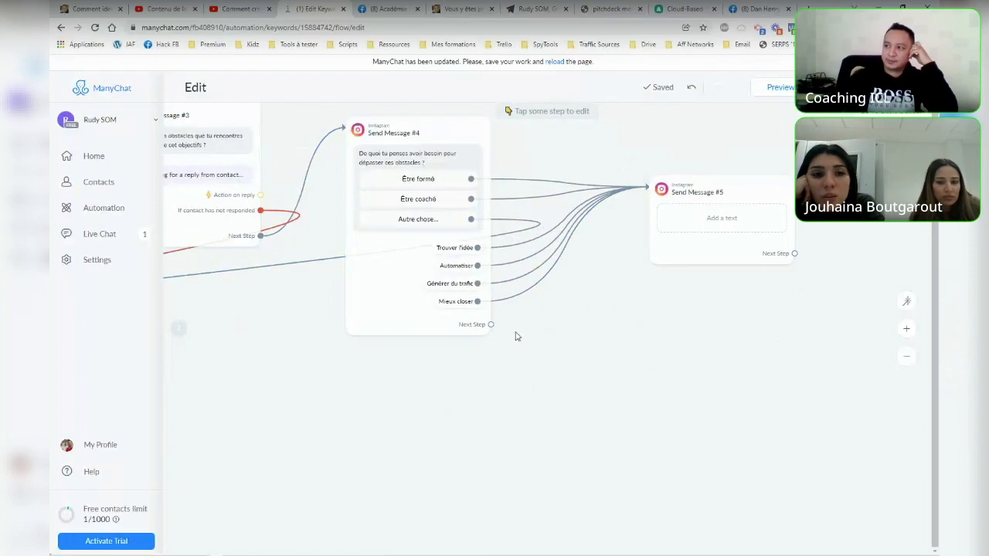
{"action": "scroll", "coordinate": [448, 353], "scroll_direction": "left", "scroll_amount": 3}
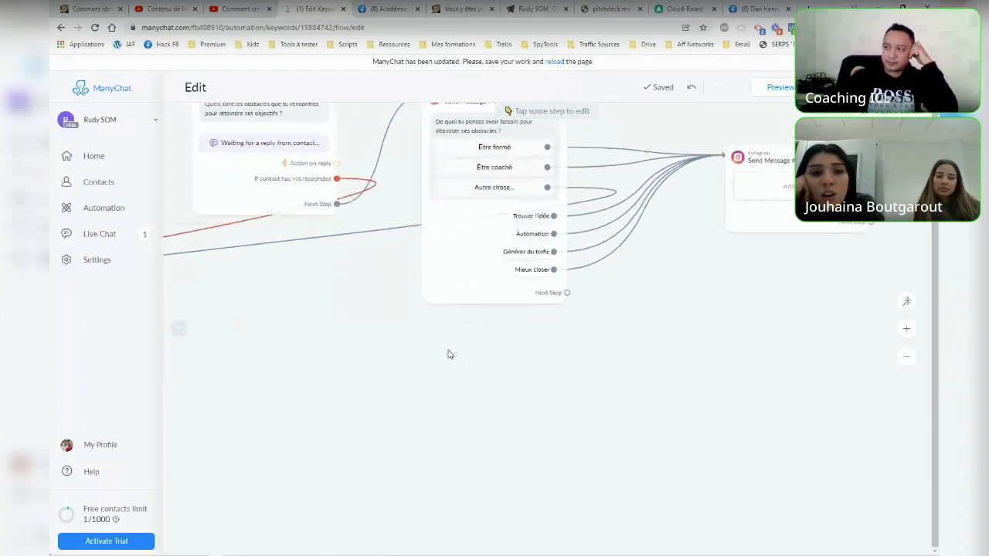
{"action": "scroll", "coordinate": [480, 353], "scroll_direction": "left", "scroll_amount": 1}
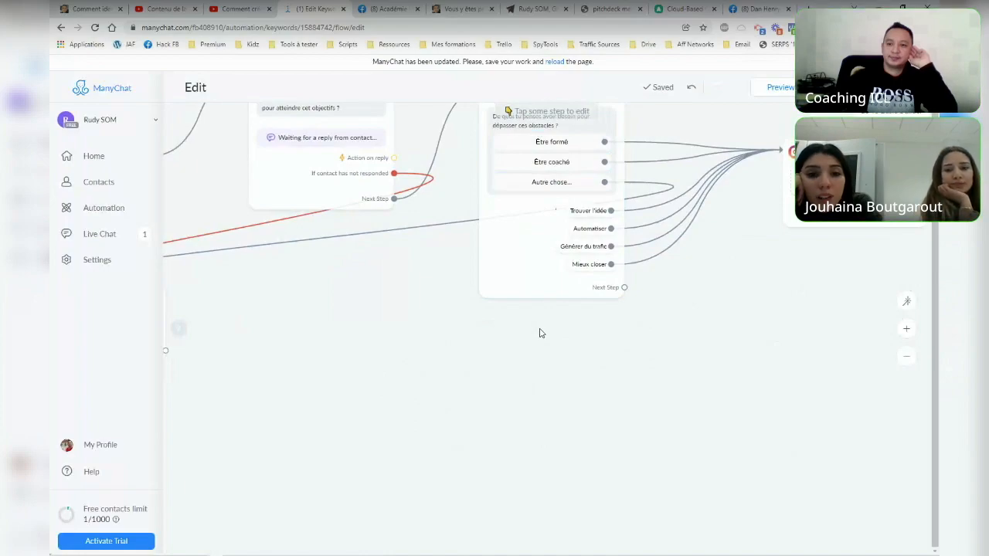
{"action": "left_click_drag", "start_coordinate": [585, 360], "coordinate": [503, 371]}
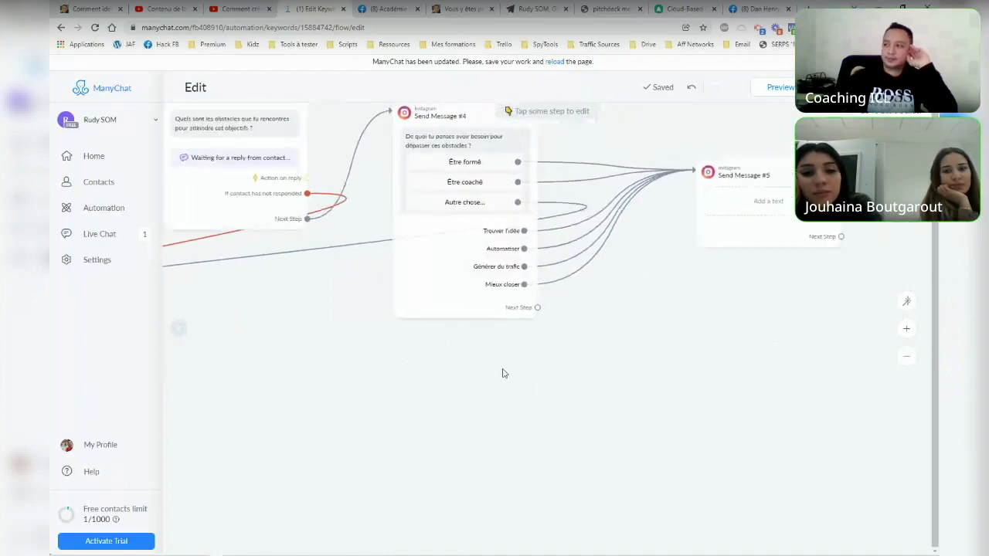
{"action": "left_click_drag", "start_coordinate": [475, 203], "coordinate": [499, 207]}
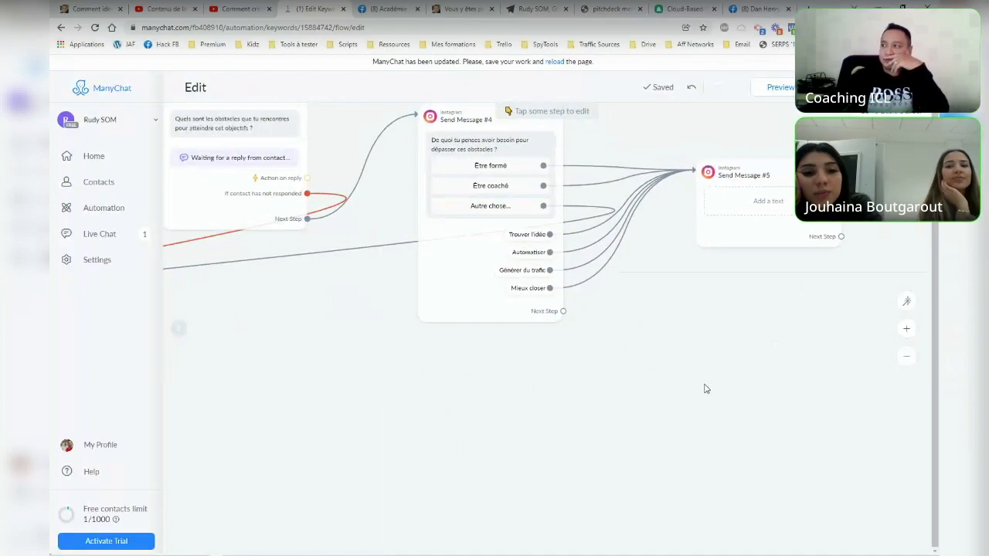
Write the text "Quel budget tu peux investir sur toi et dans ton projet ?" in Send Message #5.
{"action": "left_click_drag", "start_coordinate": [686, 380], "coordinate": [642, 377]}
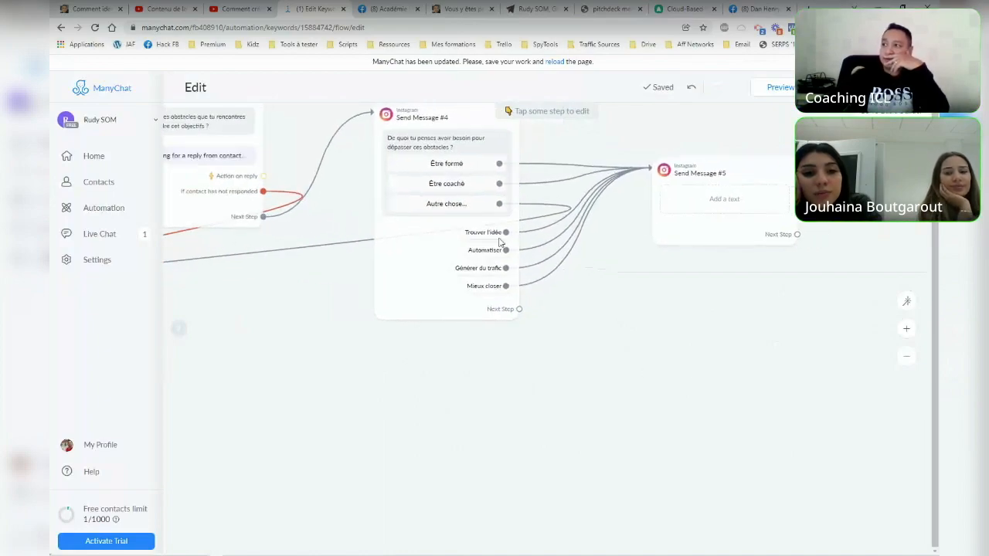
{"action": "left_click", "coordinate": [724, 199]}
{"action": "left_click", "coordinate": [245, 163]}
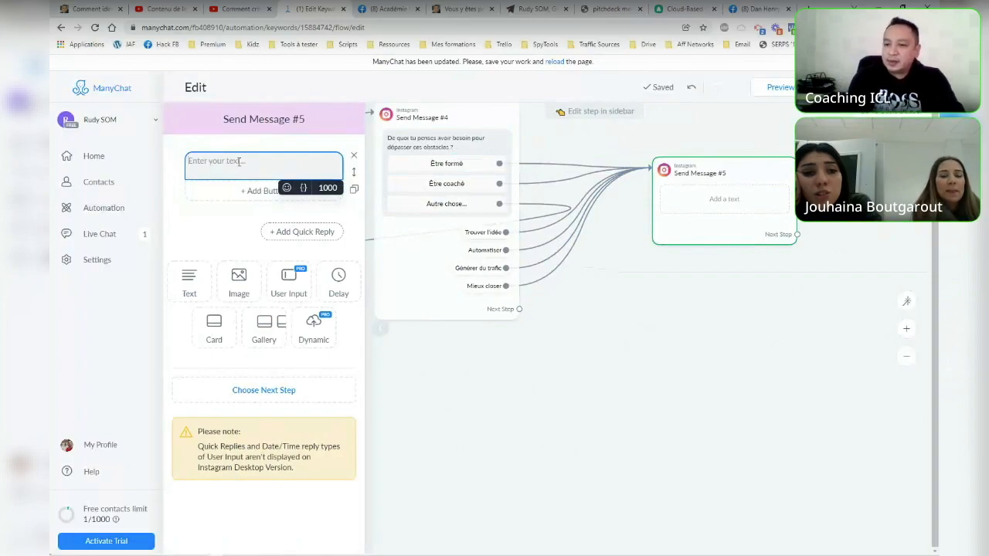
{"action": "type", "text": "Quel budget tu peux consacrer à ton"}
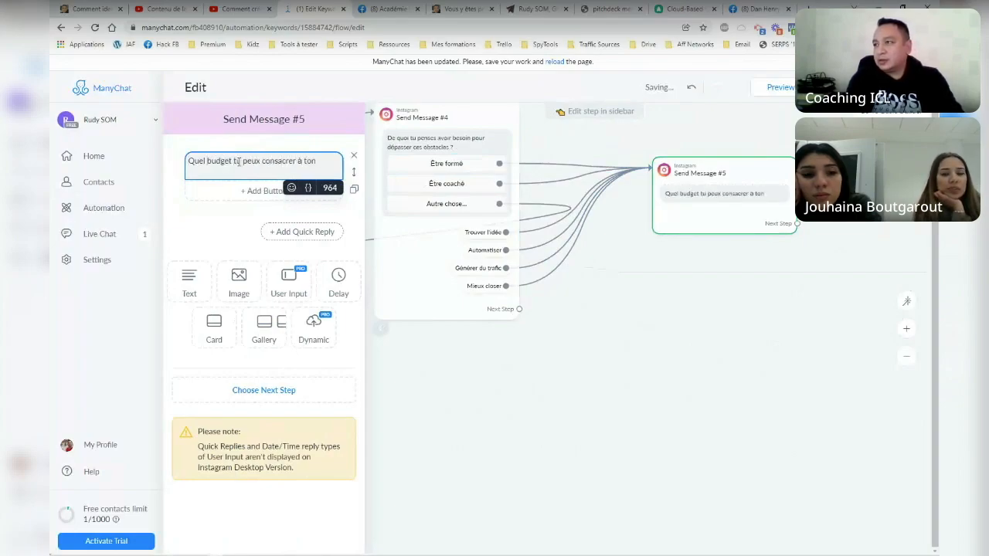
{"action": "key", "text": "BackSpace"}
{"action": "key", "text": "BackSpace"}
{"action": "key", "text": "BackSpace"}
{"action": "key", "text": "BackSpace"}
{"action": "key", "text": "BackSpace"}
{"action": "key", "text": "BackSpace"}
{"action": "key", "text": "BackSpace"}
{"action": "key", "text": "BackSpace"}
{"action": "key", "text": "BackSpace"}
{"action": "type", "text": "investir dans"}
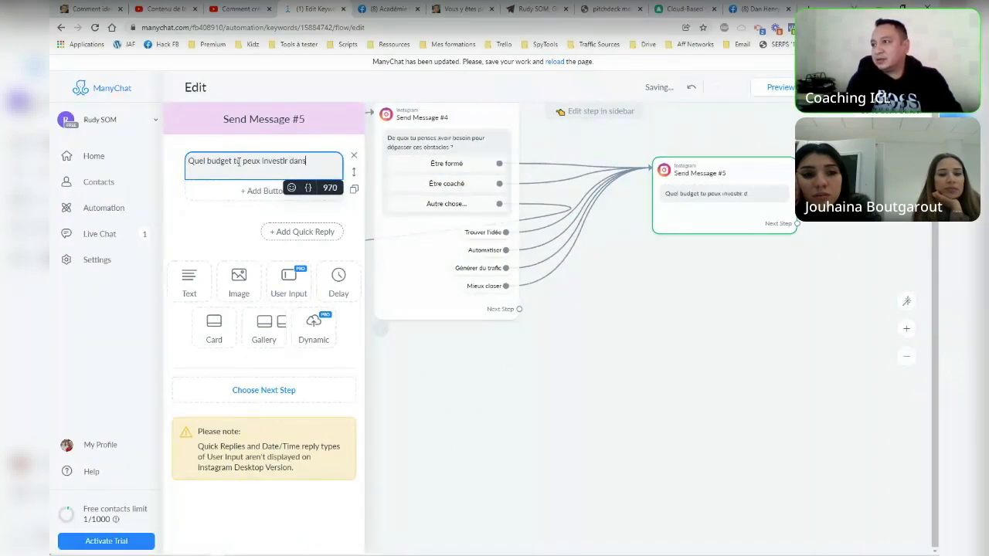
{"action": "type", "text": " ton"}
{"action": "key", "text": "BackSpace"}
{"action": "key", "text": "BackSpace"}
{"action": "key", "text": "BackSpace"}
{"action": "key", "text": "BackSpace"}
{"action": "key", "text": "BackSpace"}
{"action": "key", "text": "BackSpace"}
{"action": "key", "text": "BackSpace"}
{"action": "key", "text": "BackSpace"}
{"action": "key", "text": "BackSpace"}
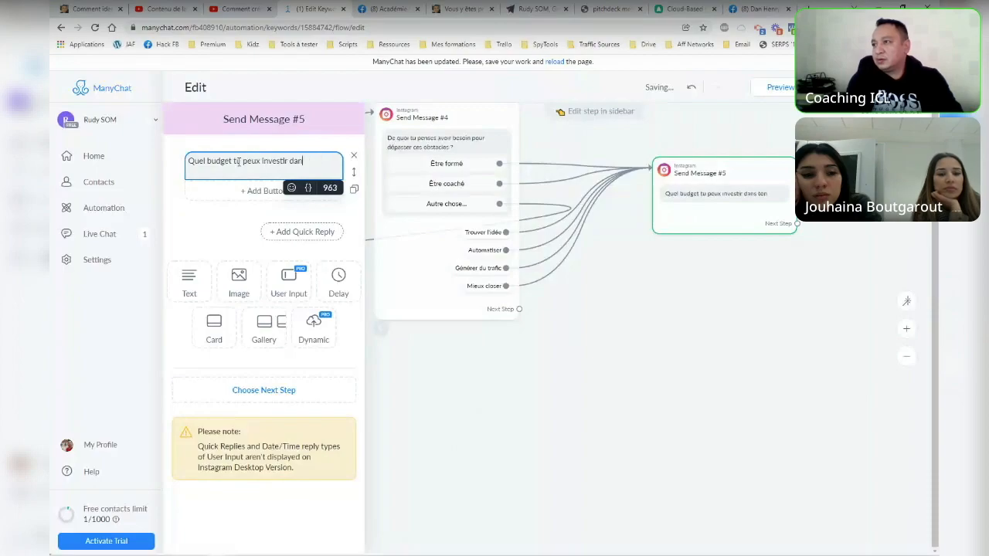
{"action": "type", "text": "sur toi et"}
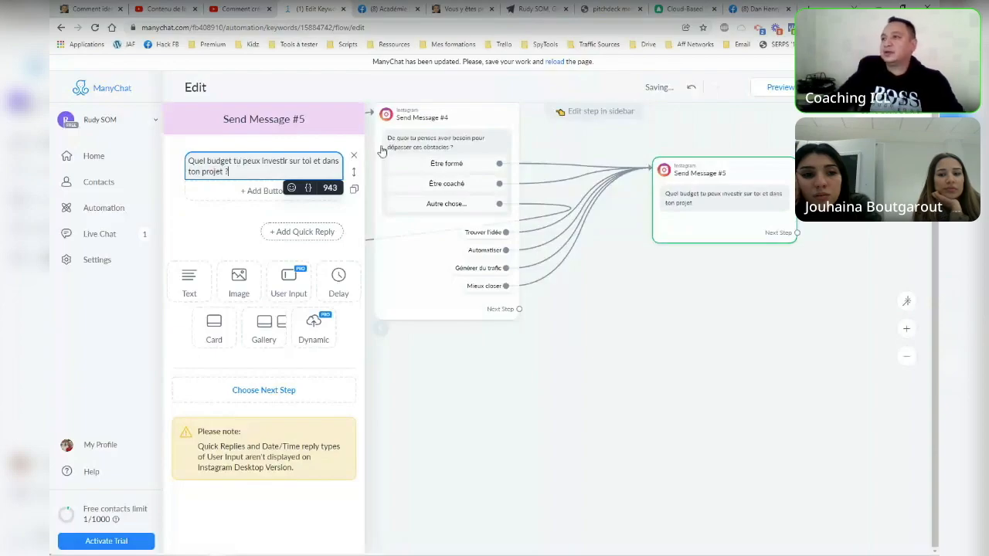
Add three buttons under the budget question in Send Message #5, leaving their default titles.
{"action": "left_click", "coordinate": [263, 190]}
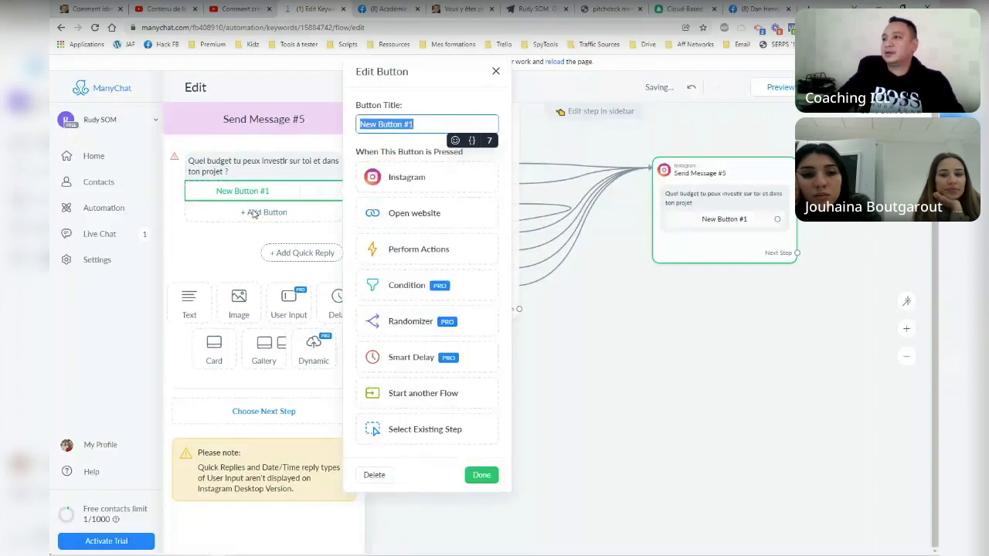
{"action": "left_click", "coordinate": [264, 212]}
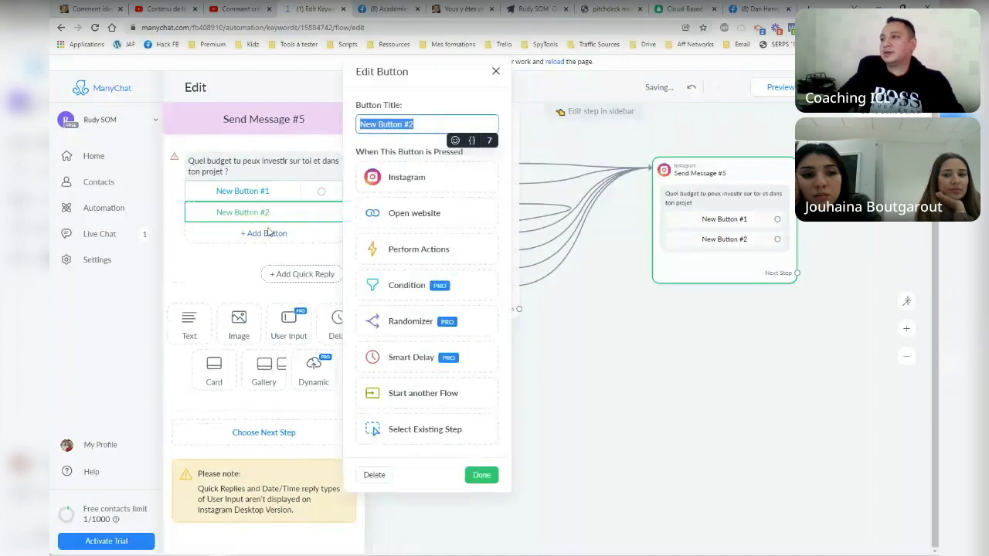
{"action": "left_click", "coordinate": [264, 233]}
{"action": "left_click", "coordinate": [265, 237]}
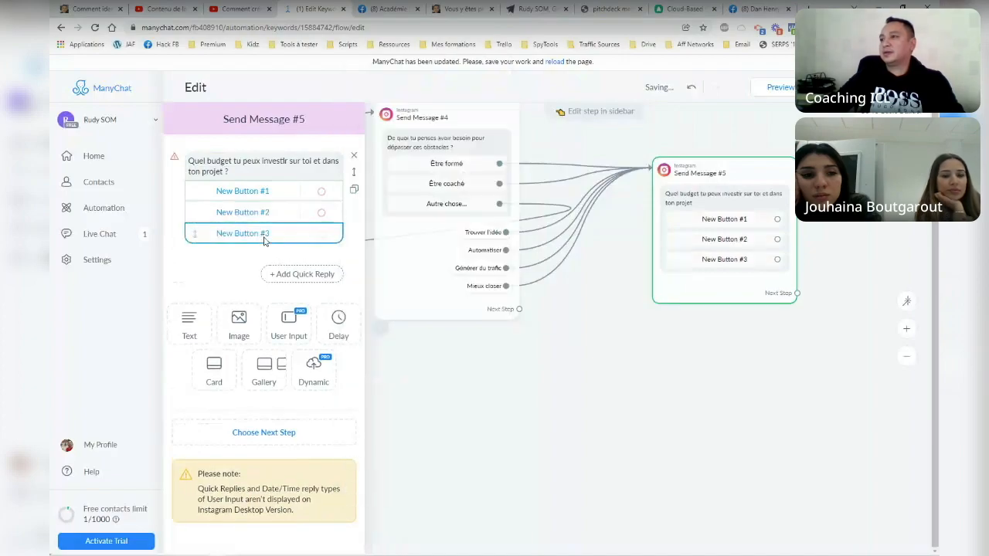
Title the third button of Send Message #5 "Rien".
{"action": "left_click", "coordinate": [232, 240]}
{"action": "left_click", "coordinate": [264, 234]}
{"action": "left_click", "coordinate": [264, 235]}
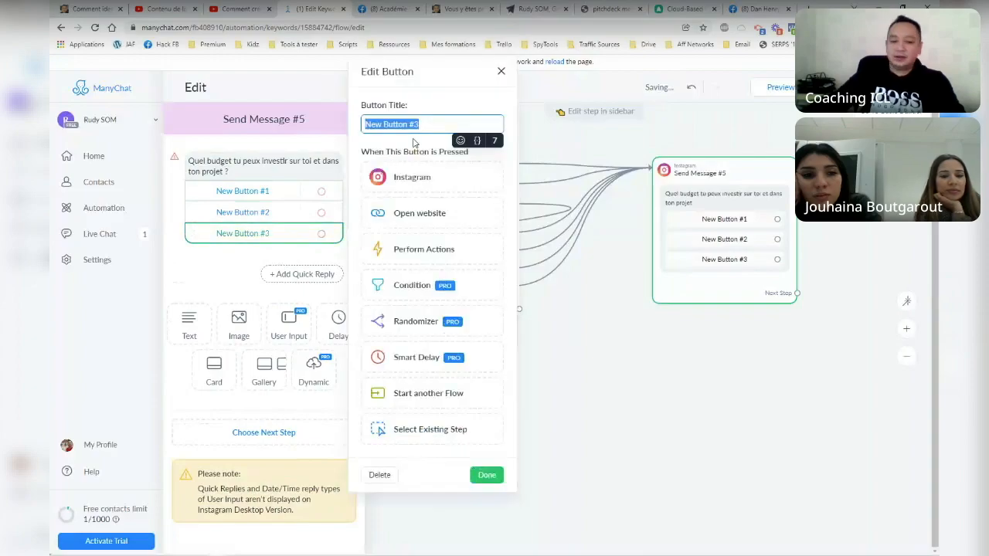
{"action": "type", "text": "Rien"}
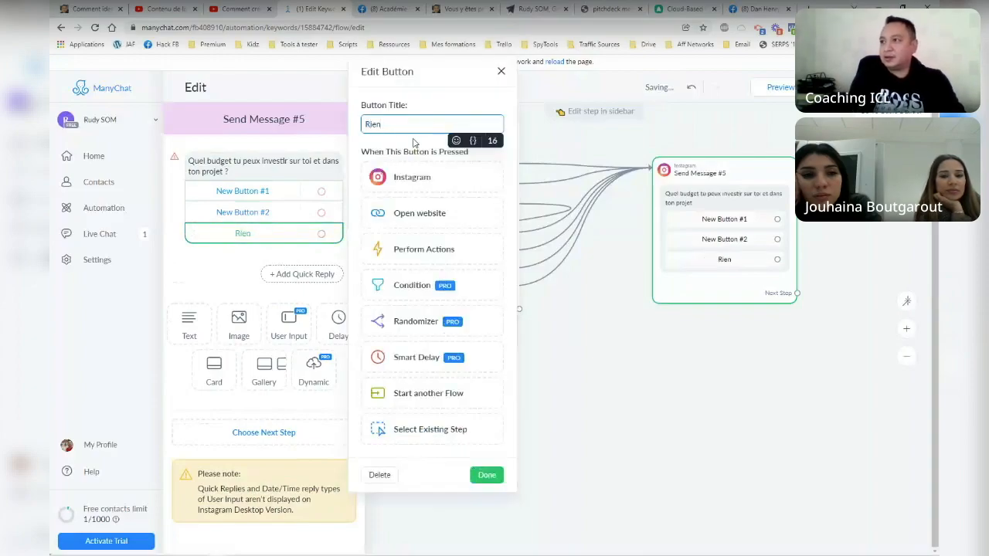
Title the second button of Send Message #5 "De 500€ à 1.000€".
{"action": "left_click", "coordinate": [242, 214]}
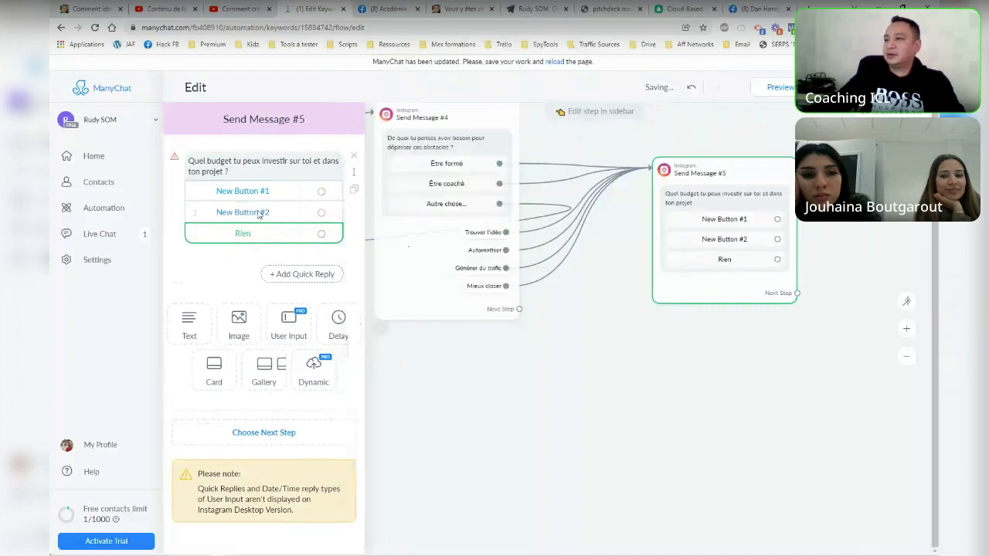
{"action": "type", "text": "D"}
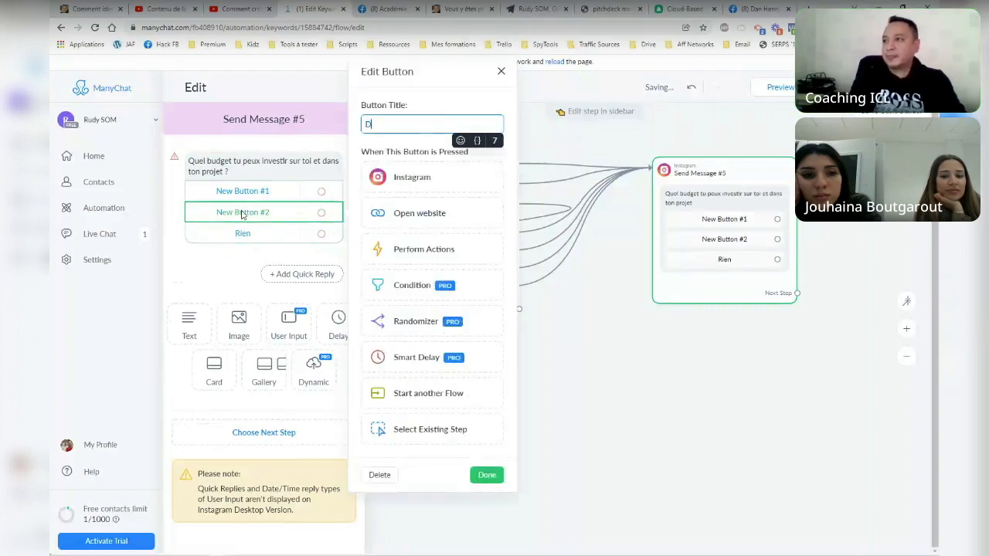
{"action": "type", "text": "e 500"}
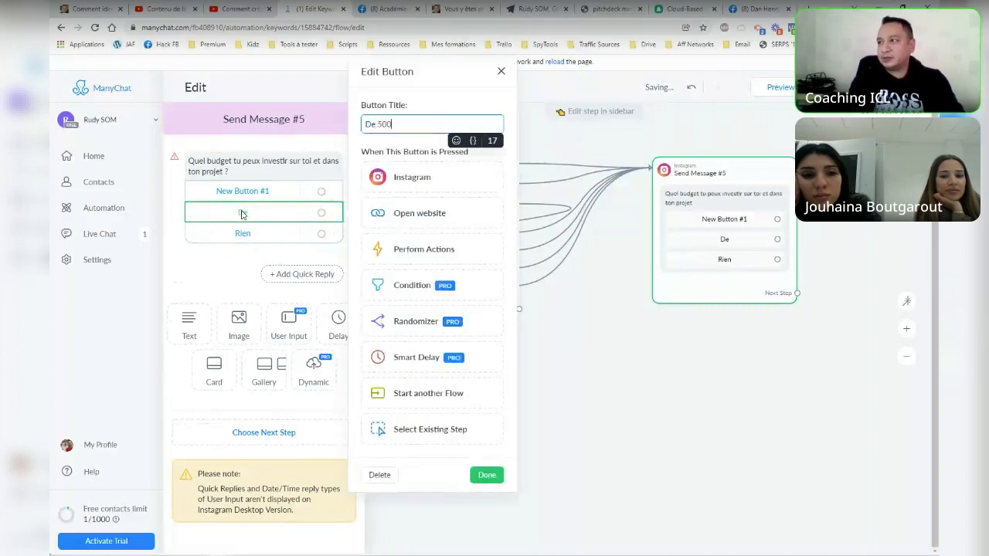
{"action": "type", "text": "€ à 1.000€"}
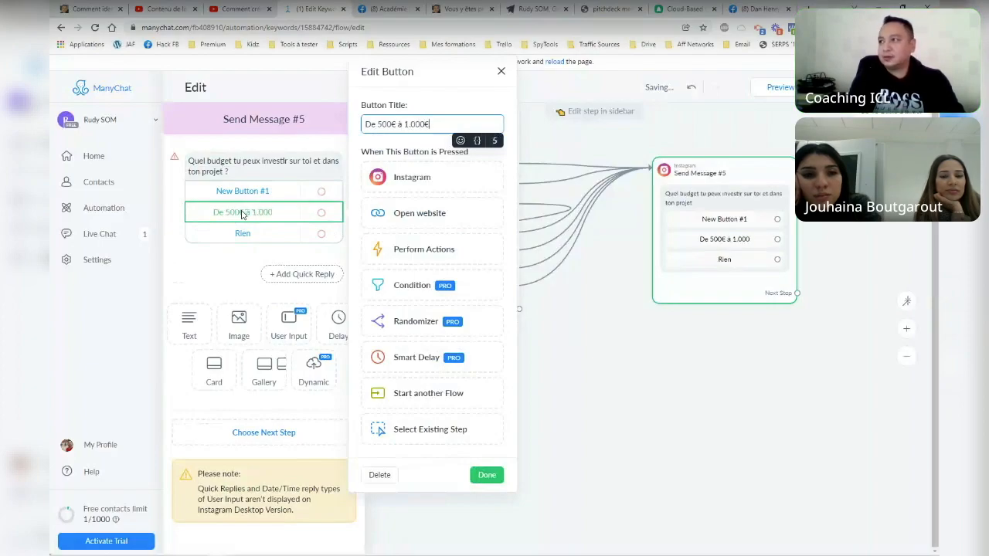
Title the first button of Send Message #5 "De 1.000€ à 10.000€".
{"action": "left_click", "coordinate": [252, 192]}
{"action": "left_click", "coordinate": [252, 193]}
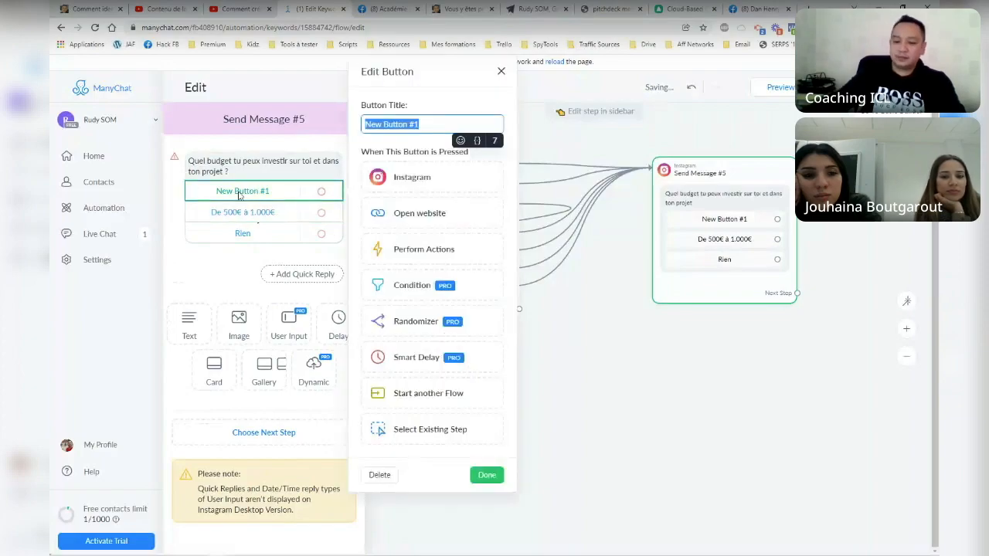
{"action": "type", "text": "De"}
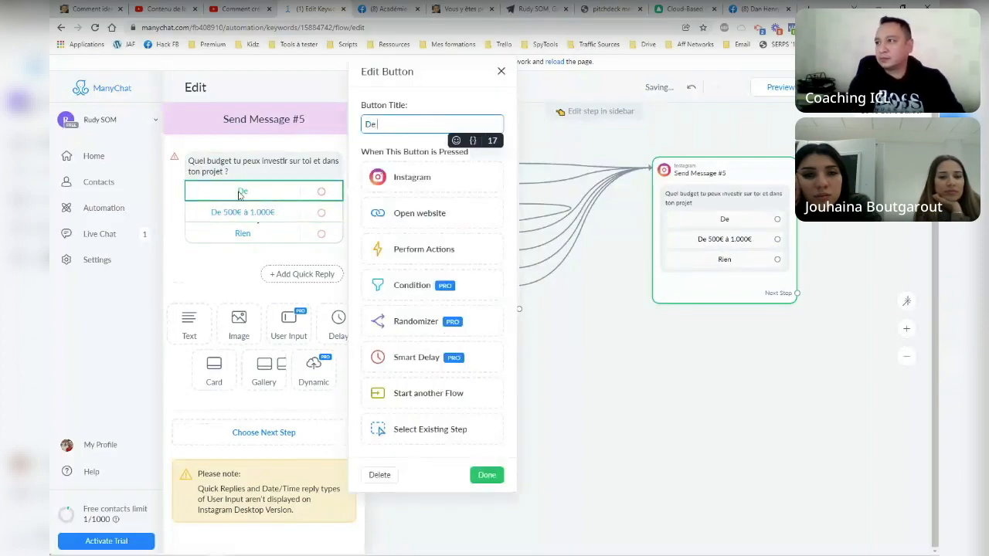
{"action": "type", "text": " 1.000€ à 1"}
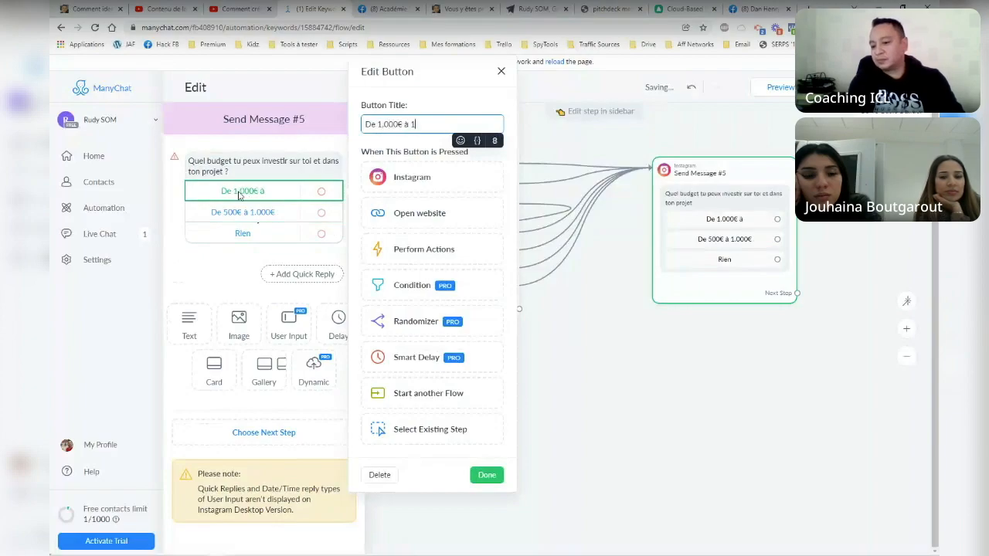
{"action": "type", "text": "0.000"}
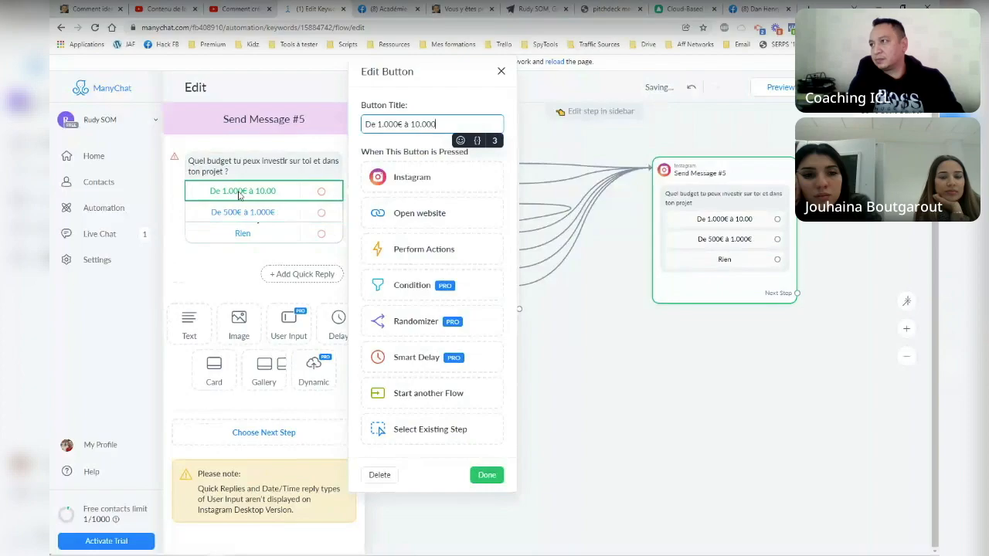
{"action": "type", "text": "€"}
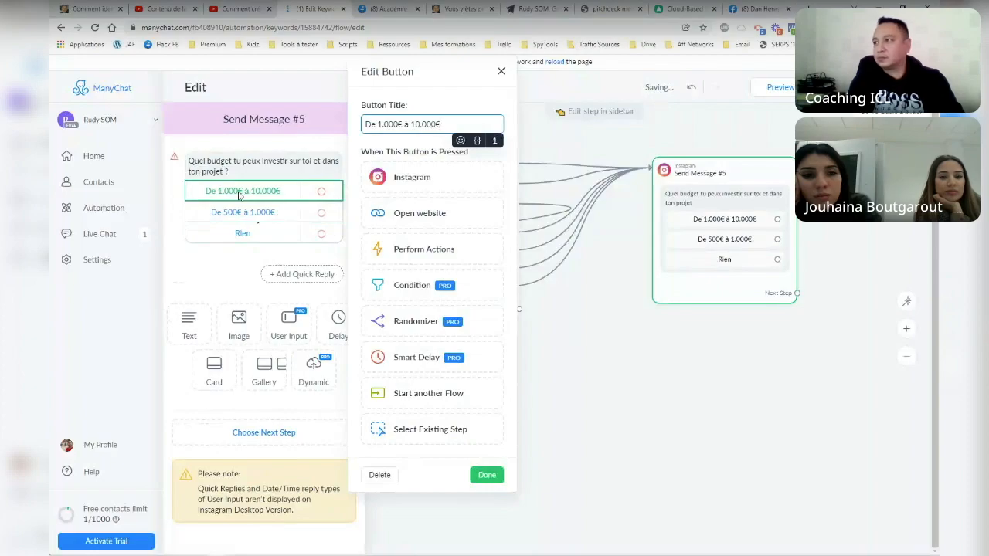
Replace the title of the first button of Send Message #5 with "+ de 2.000€".
{"action": "key", "text": "ctrl+a"}
{"action": "type", "text": "+"}
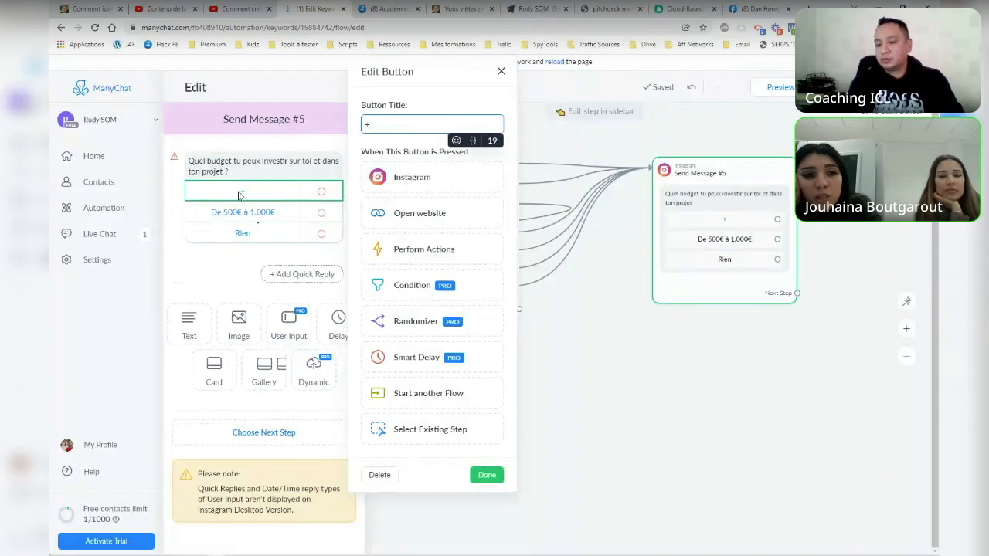
{"action": "key", "text": "BackSpace"}
{"action": "key", "text": "BackSpace"}
{"action": "type", "text": "+ de 2.000€"}
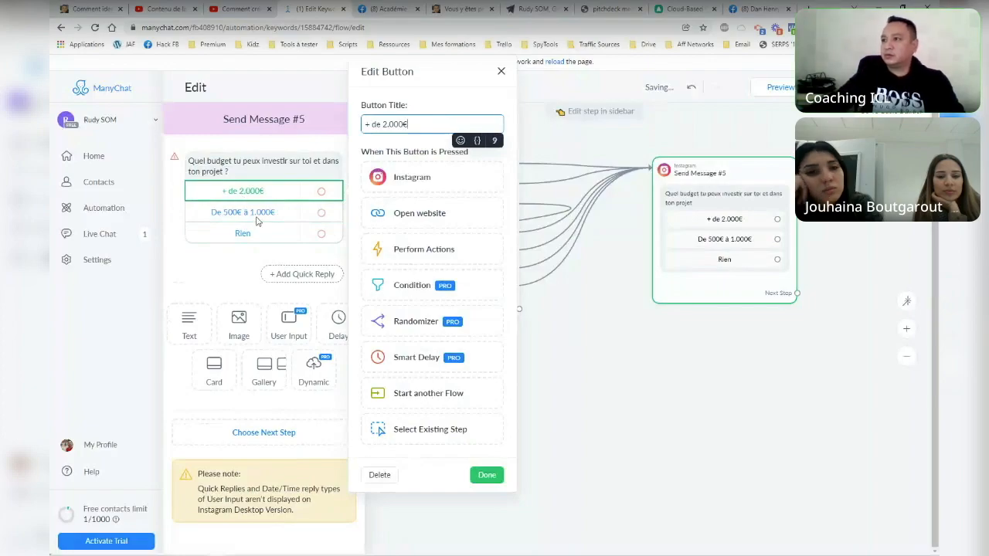
Change the second button's title in Send Message #5 to "De 500€ à 2.000€" and close the button editor.
{"action": "left_click", "coordinate": [254, 211]}
{"action": "left_click", "coordinate": [255, 212]}
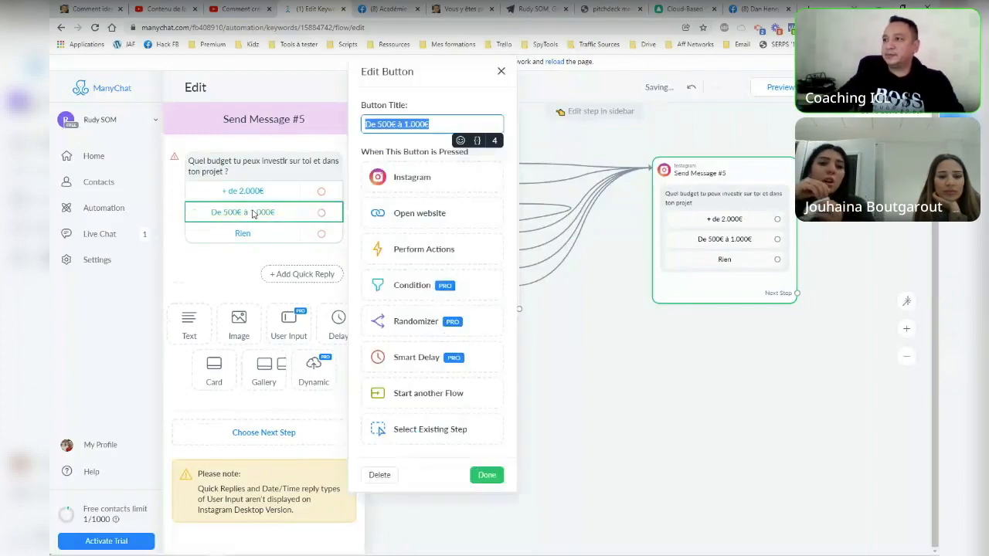
{"action": "left_click", "coordinate": [411, 124]}
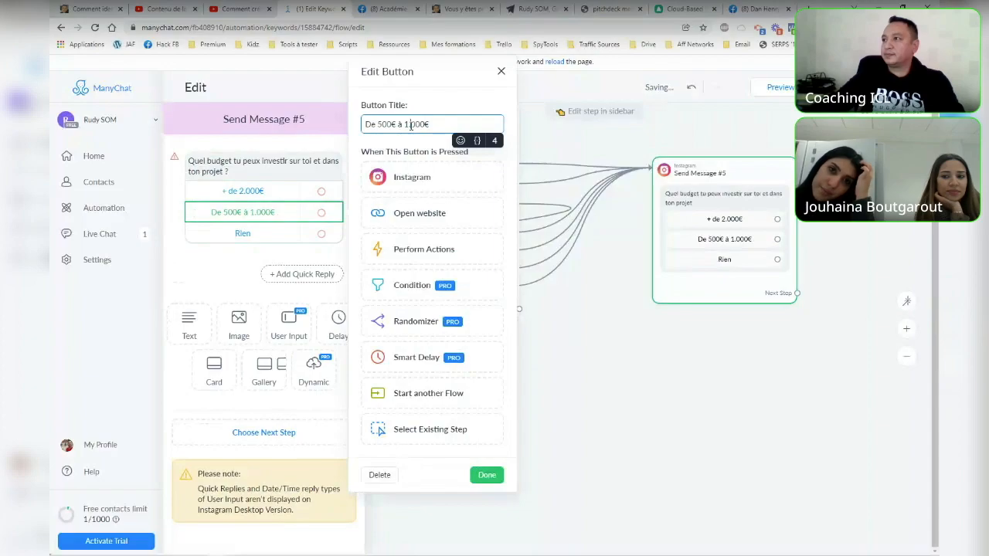
{"action": "key", "text": "BackSpace"}
{"action": "type", "text": "2"}
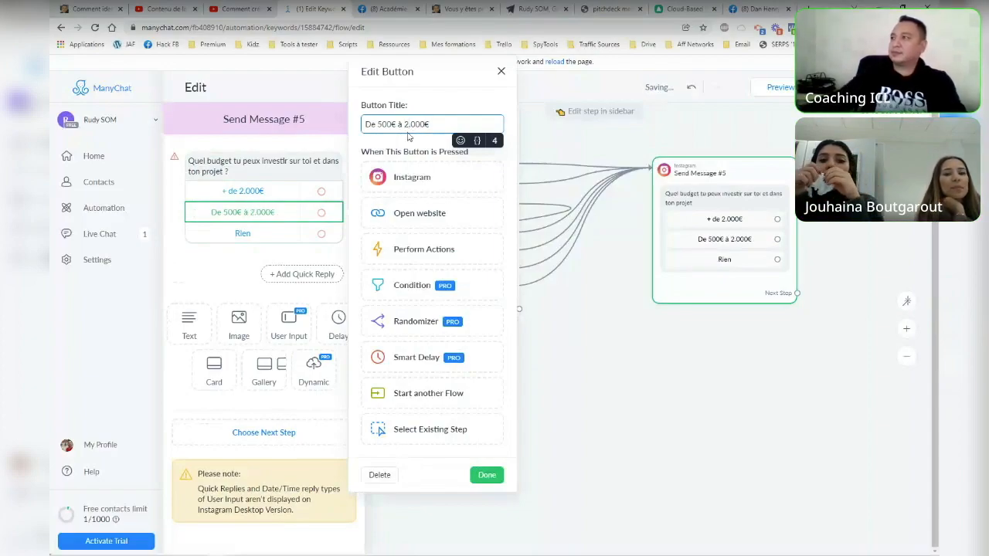
{"action": "left_click", "coordinate": [700, 369]}
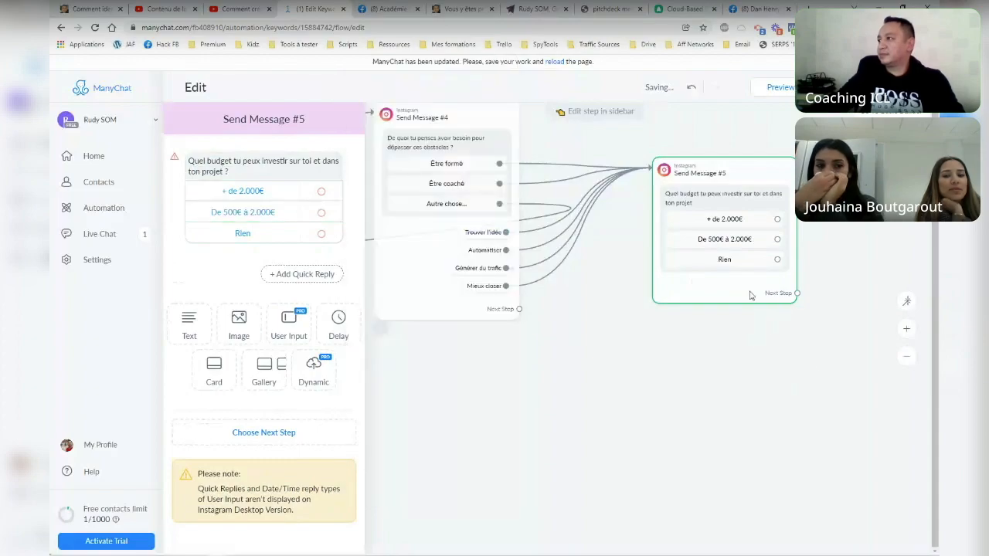
Connect the "Rien" button of Send Message #5 to the existing Send Message #2.
{"action": "scroll", "coordinate": [657, 397], "scroll_direction": "down", "scroll_amount": 1}
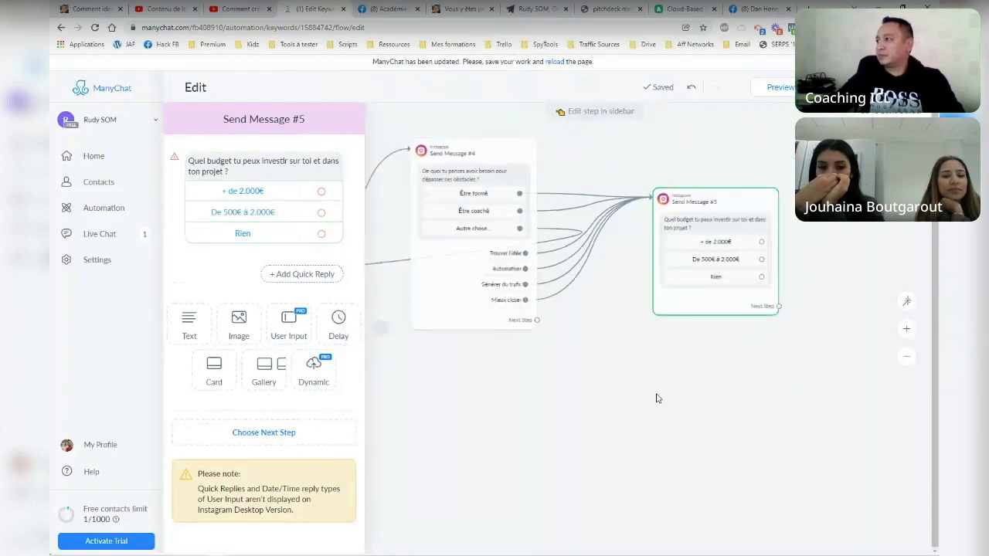
{"action": "left_click_drag", "start_coordinate": [578, 342], "coordinate": [693, 203]}
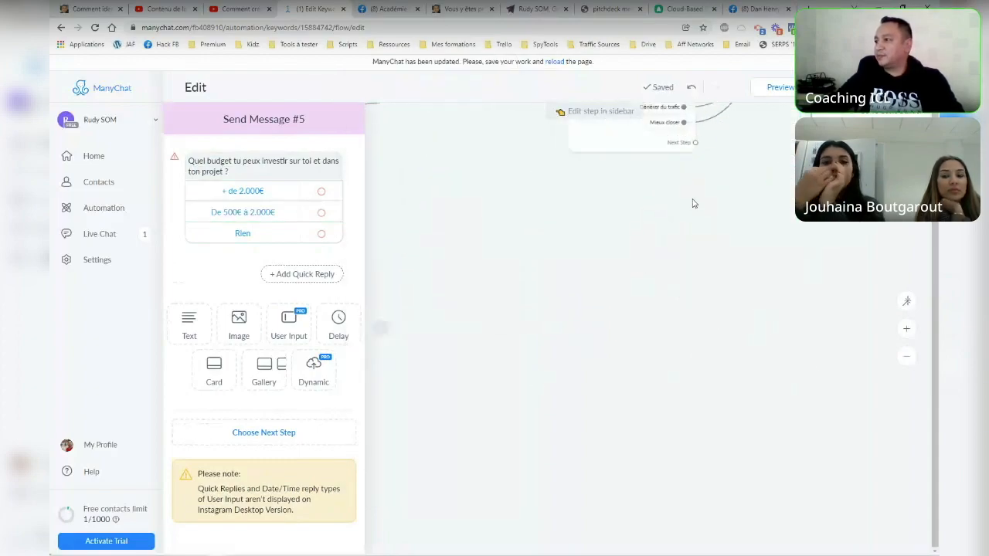
{"action": "right_click", "coordinate": [516, 258]}
{"action": "left_click", "coordinate": [379, 286]}
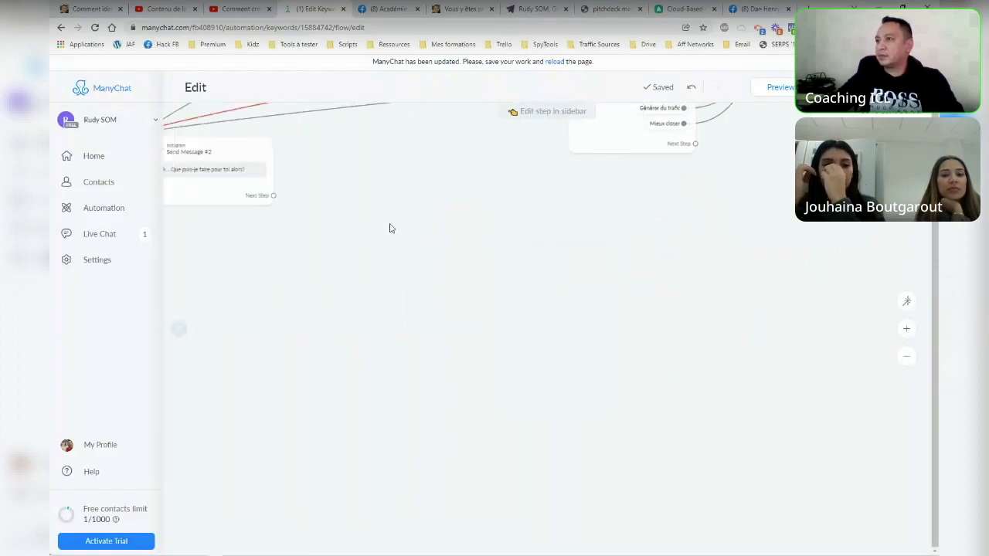
{"action": "left_click_drag", "start_coordinate": [478, 217], "coordinate": [469, 360]}
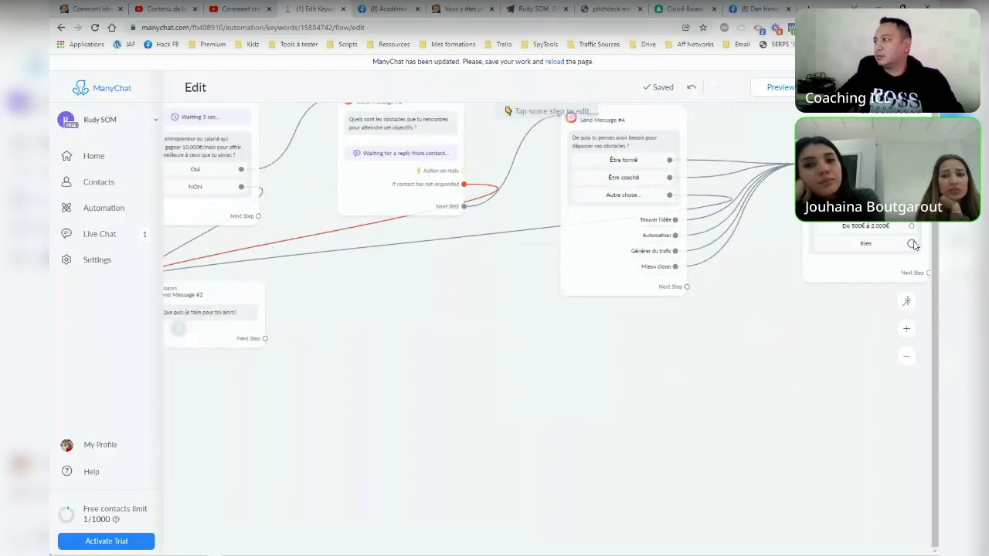
{"action": "left_click_drag", "start_coordinate": [912, 246], "coordinate": [203, 324]}
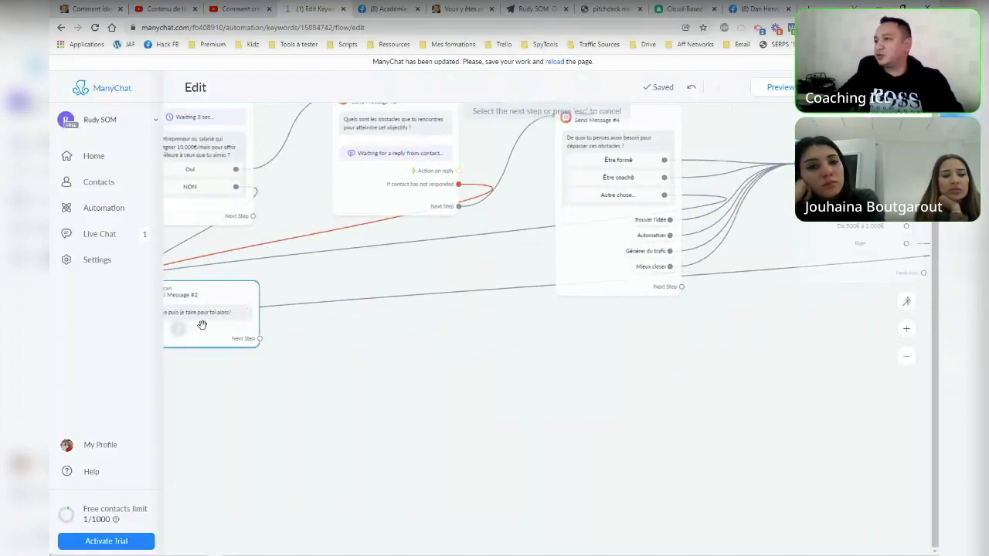
Create a new Instagram message linked from the "De 500€ à 2.000€" button of Send Message #5.
{"action": "left_click_drag", "start_coordinate": [652, 413], "coordinate": [419, 490]}
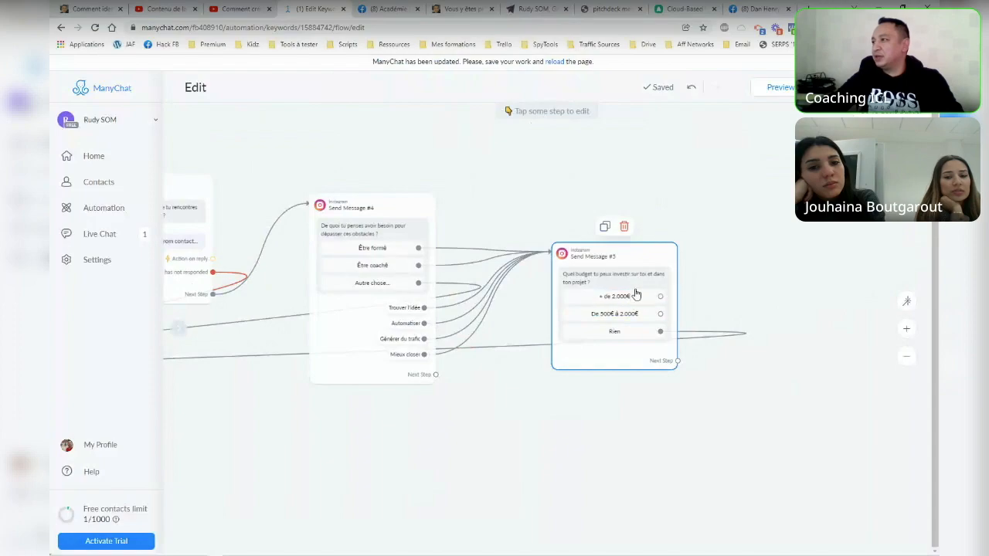
{"action": "left_click_drag", "start_coordinate": [660, 314], "coordinate": [796, 232]}
{"action": "left_click", "coordinate": [842, 234]}
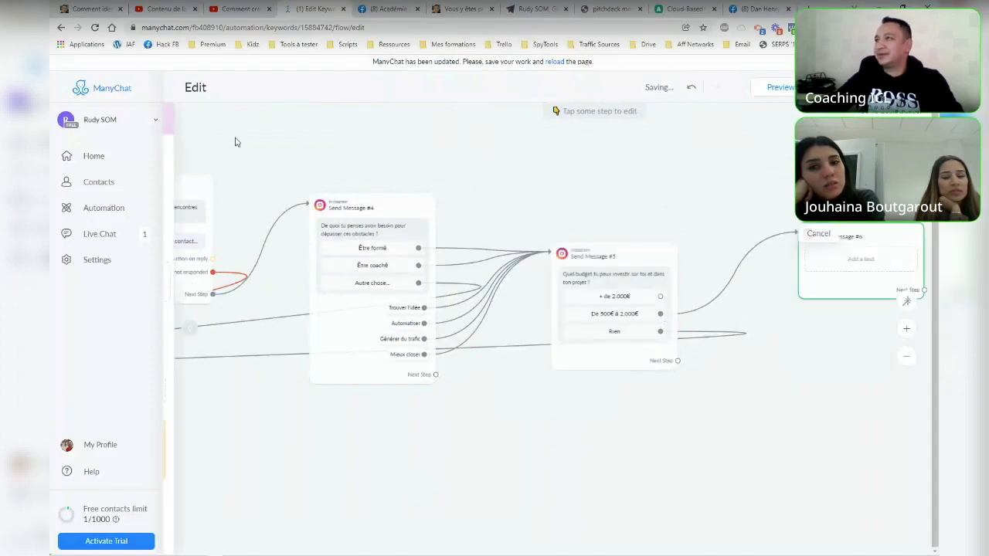
Write "Super! J'ai une excellente nouvelle à t'annoncer! Est-ce que tu veux que je t'en parle ?" in Send Message #6.
{"action": "left_click", "coordinate": [298, 165]}
{"action": "type", "text": "Super!"}
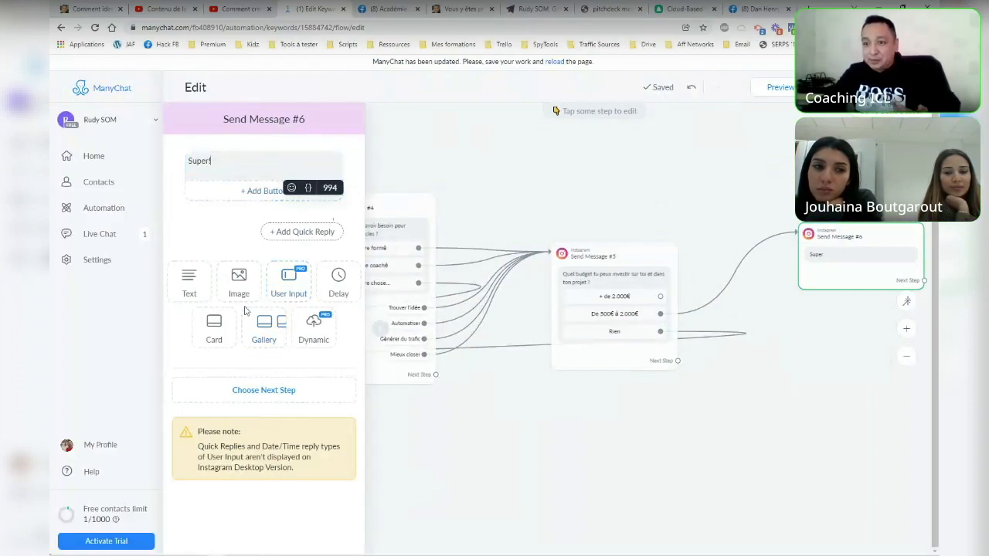
{"action": "left_click", "coordinate": [247, 173]}
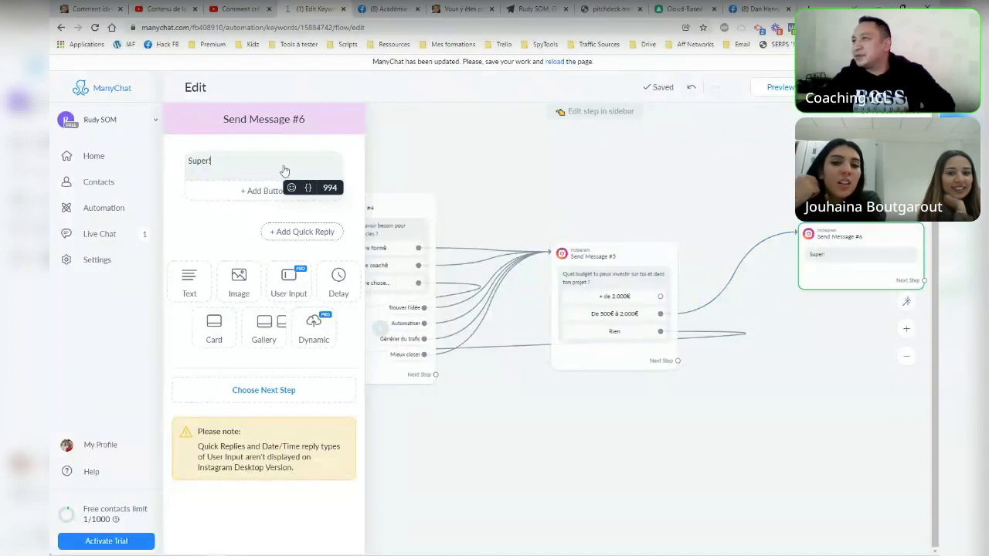
{"action": "left_click", "coordinate": [252, 164]}
{"action": "type", "text": "J'a"}
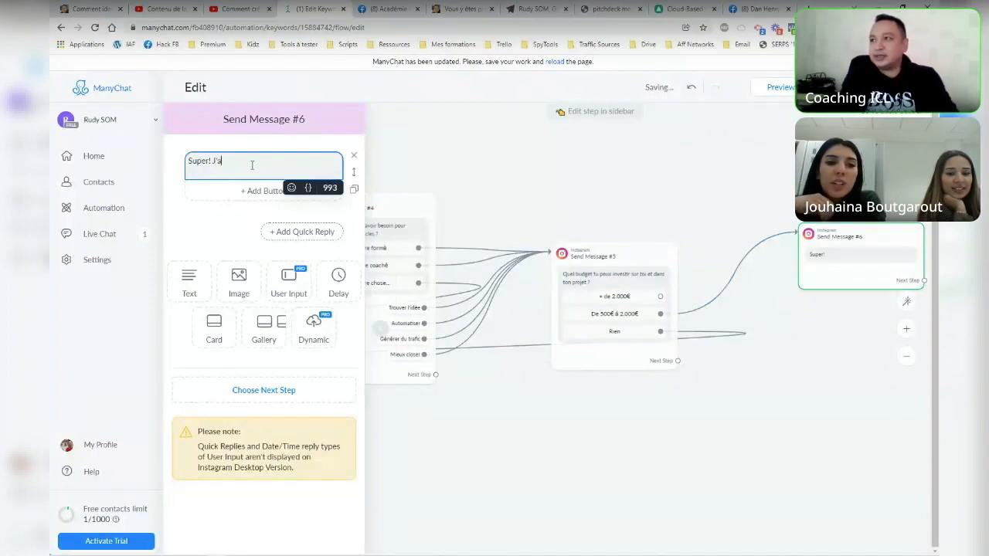
{"action": "type", "text": "i une excelle"}
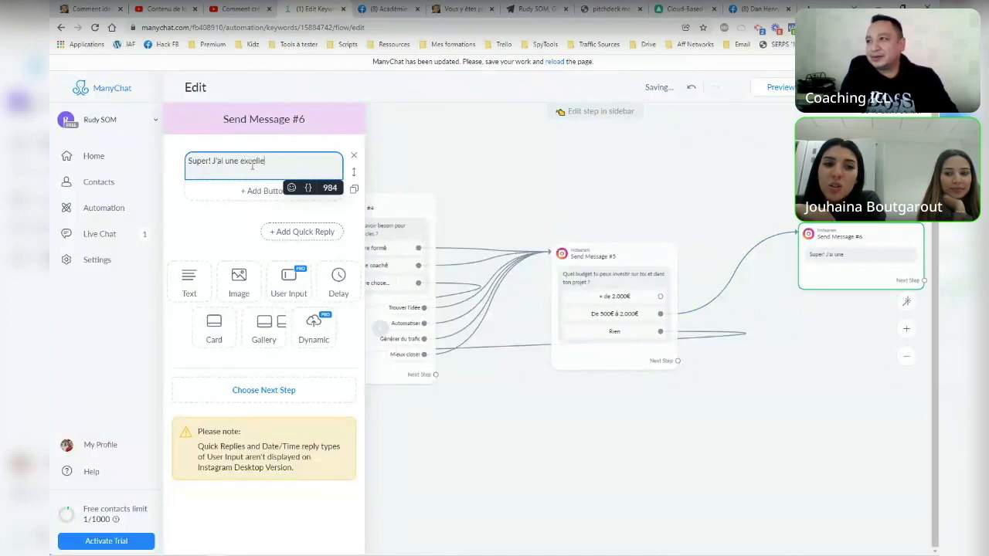
{"action": "type", "text": "nte nouvelle à t'a"}
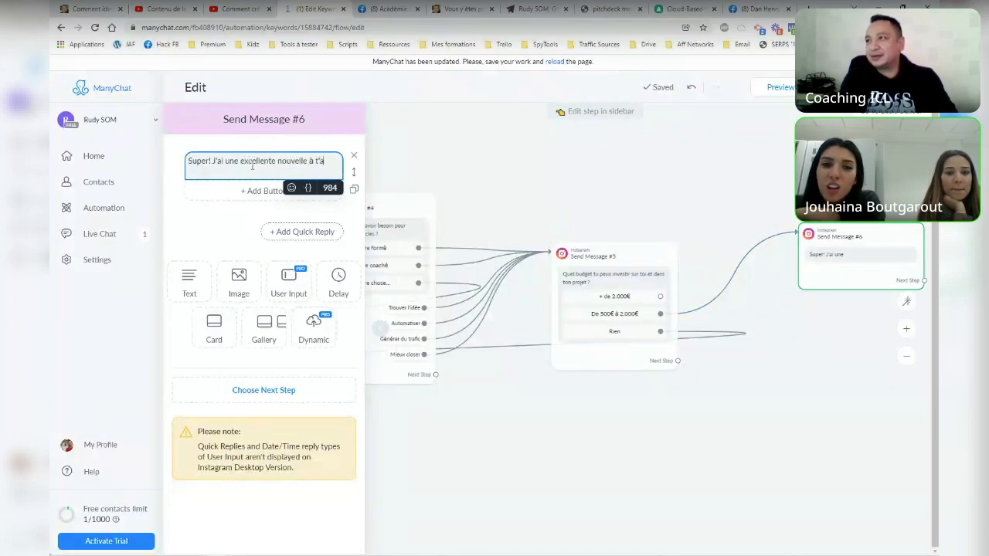
{"action": "type", "text": "nnoncer!"}
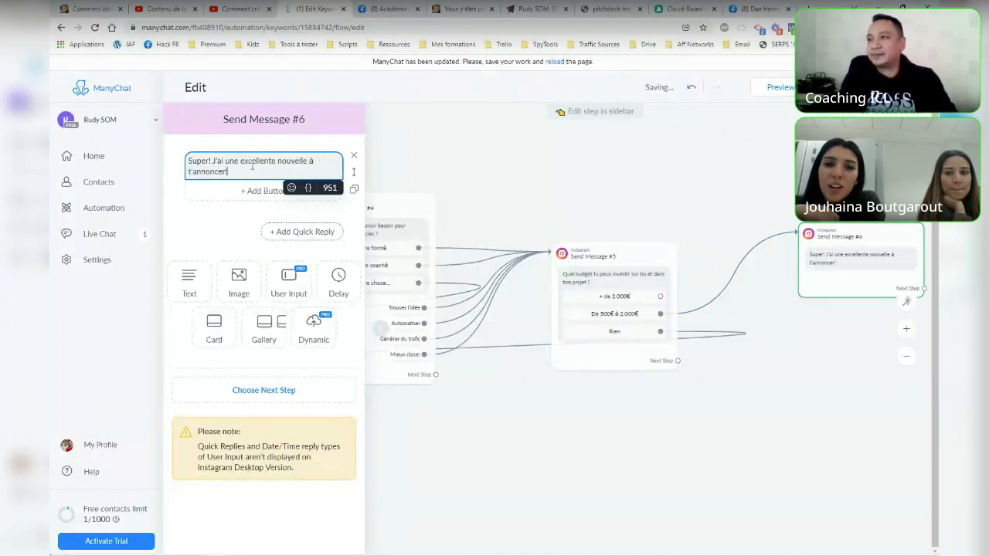
{"action": "type", "text": " Est-ce que t"}
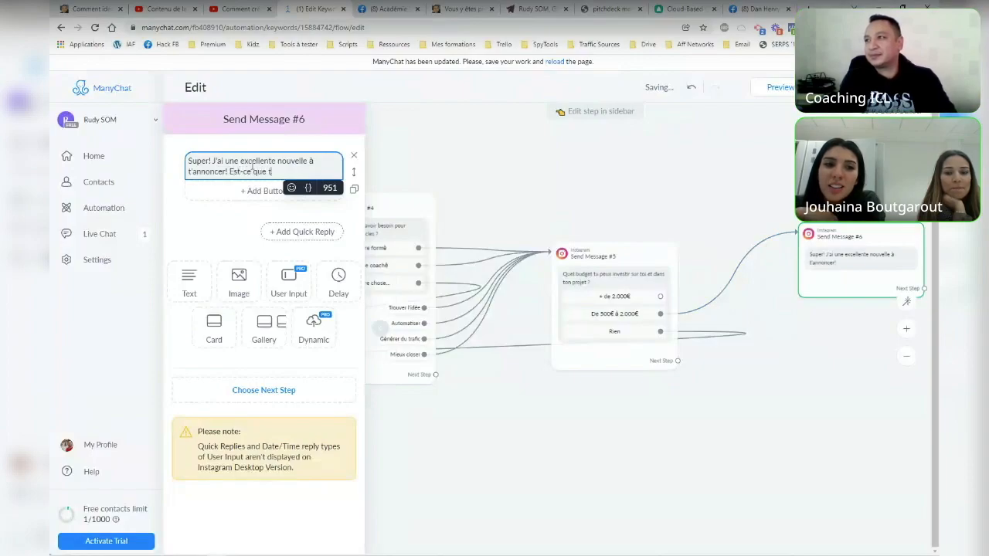
{"action": "type", "text": "u veux que j'en"}
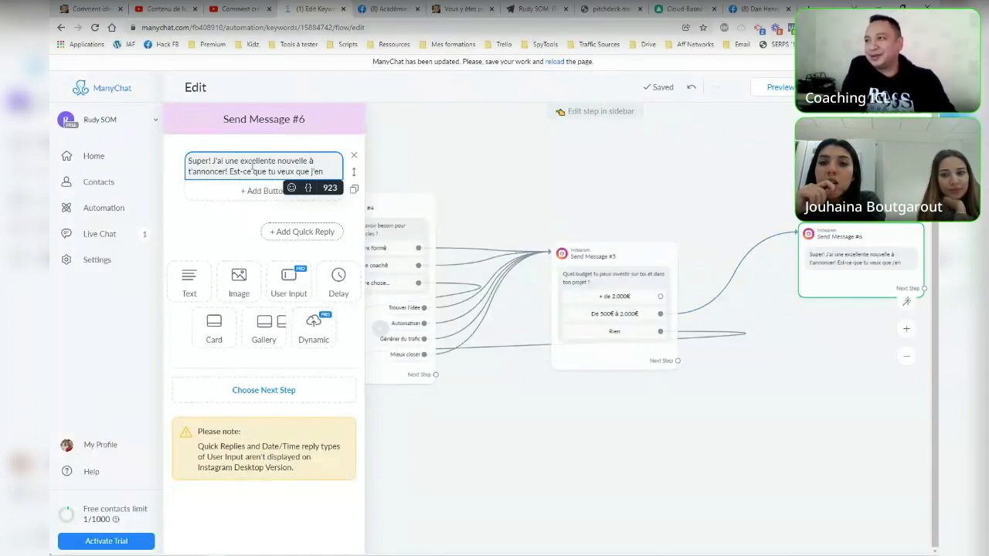
{"action": "key", "text": "BackSpace"}
{"action": "key", "text": "BackSpace"}
{"action": "key", "text": "BackSpace"}
{"action": "type", "text": "e t'en parle ?"}
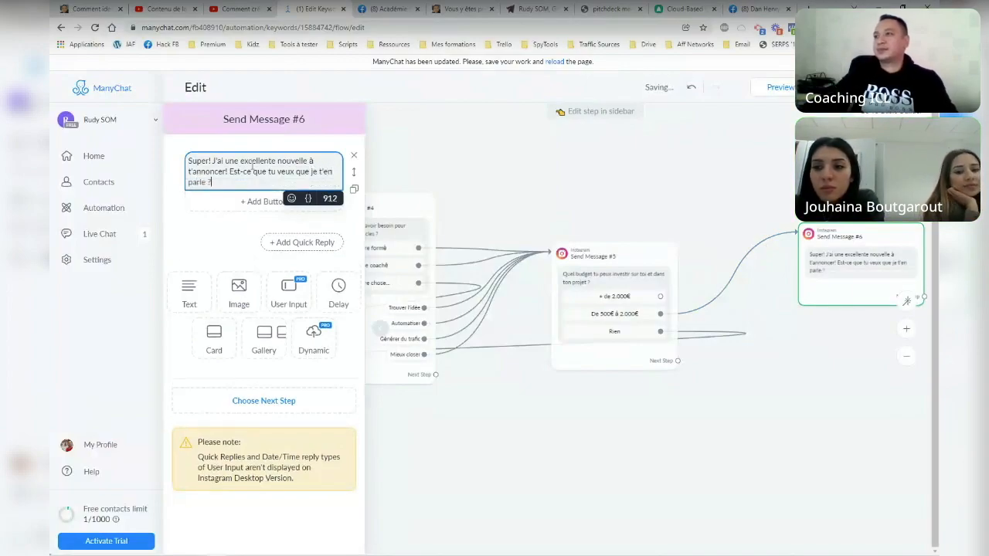
{"action": "left_click", "coordinate": [281, 249]}
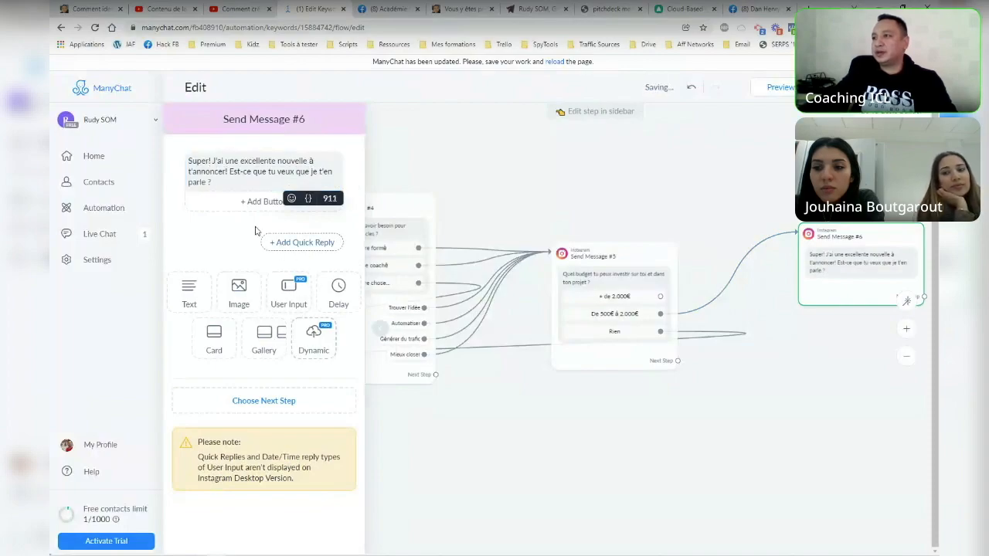
Insert the First Name system field directly after "Super" in the text of Send Message #6.
{"action": "left_click", "coordinate": [308, 198]}
{"action": "scroll", "coordinate": [309, 332], "scroll_direction": "down", "scroll_amount": 1}
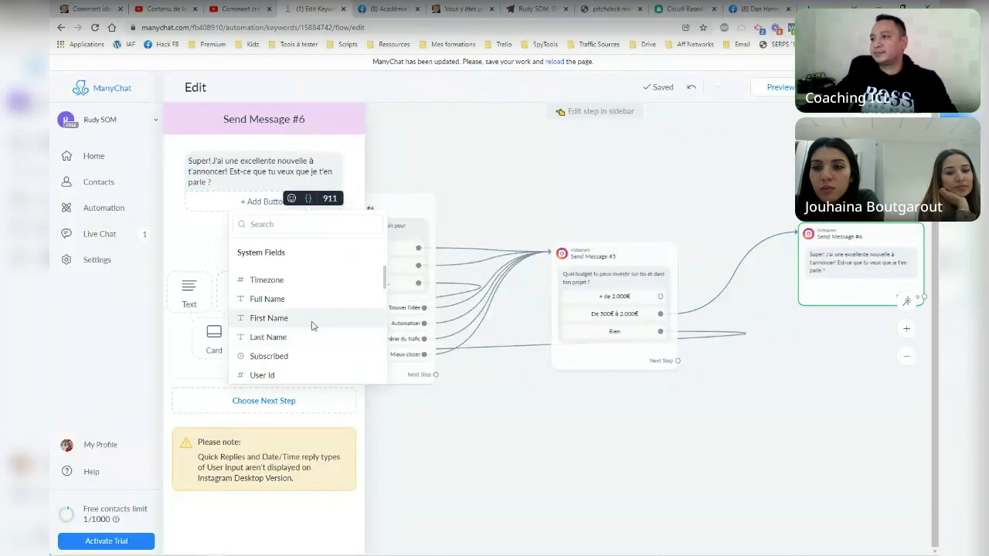
{"action": "left_click", "coordinate": [311, 321]}
{"action": "left_click_drag", "start_coordinate": [267, 184], "coordinate": [217, 184]}
{"action": "key", "text": "ctrl+c"}
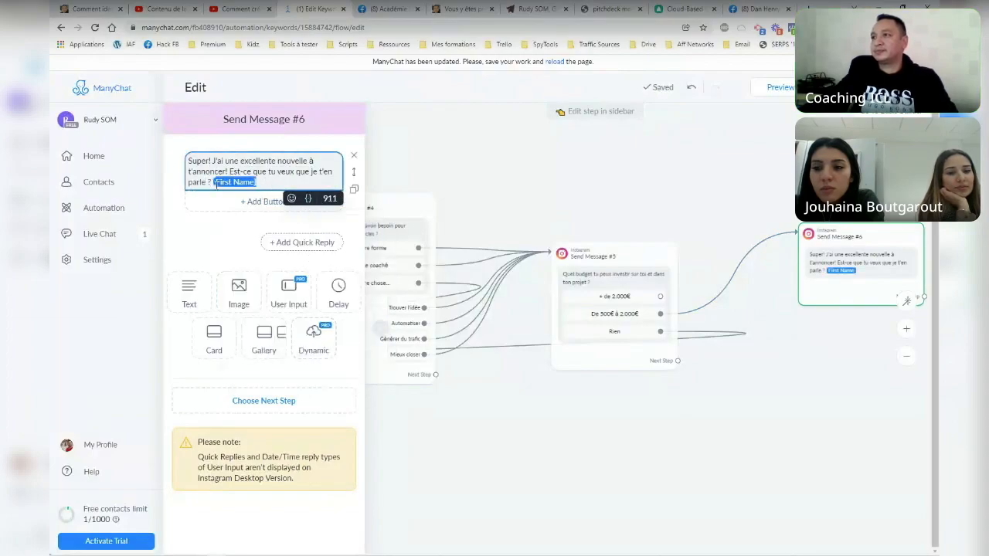
{"action": "key", "text": "BackSpace"}
{"action": "left_click", "coordinate": [207, 162]}
{"action": "key", "text": "ctrl+v"}
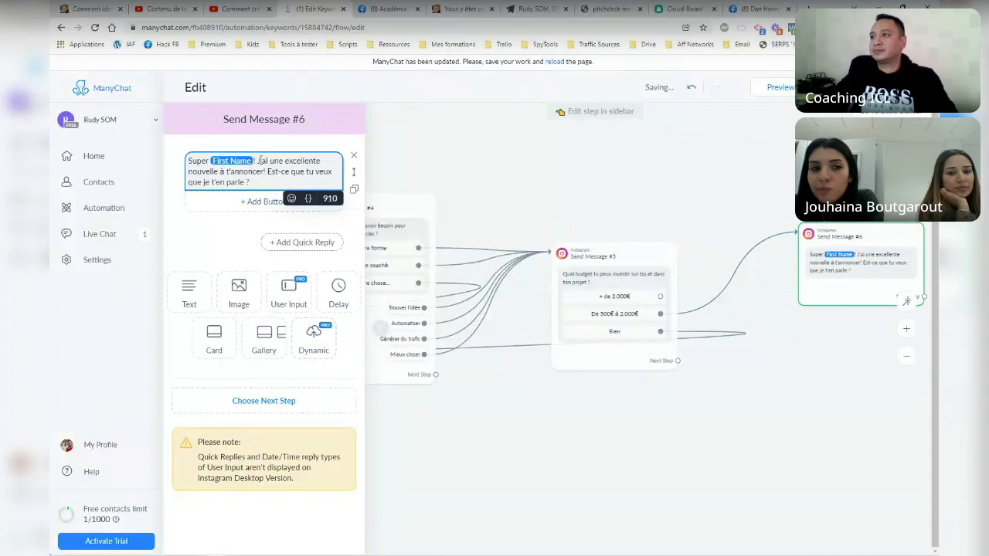
Separate the greeting from "J'ai une excellente nouvelle à t'annoncer!" in Send Message #6 with a blank line.
{"action": "left_click", "coordinate": [258, 160]}
{"action": "key", "text": "Return"}
{"action": "key", "text": "Return"}
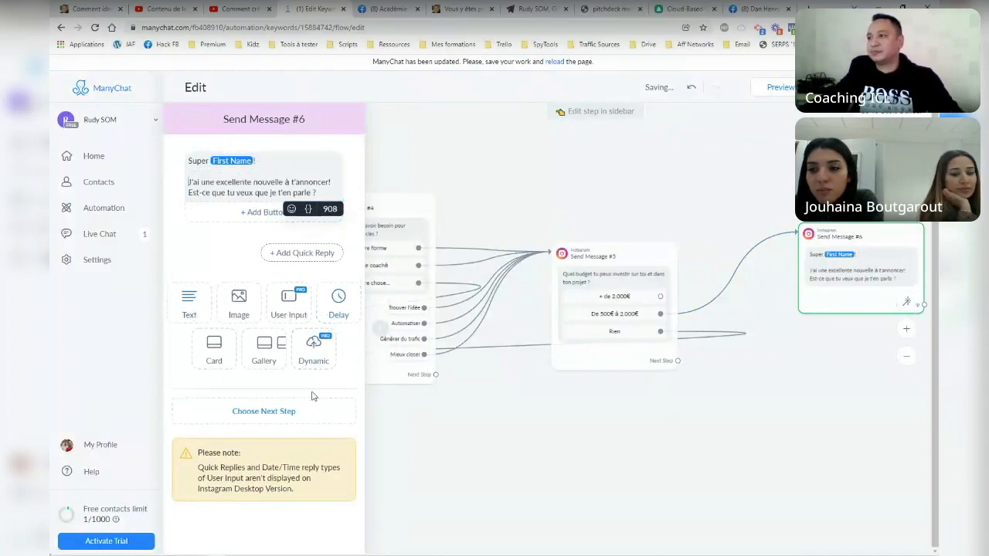
{"action": "double_click", "coordinate": [235, 183]}
{"action": "key", "text": "ctrl+a"}
{"action": "key", "text": "ctrl+c"}
{"action": "key", "text": "BackSpace"}
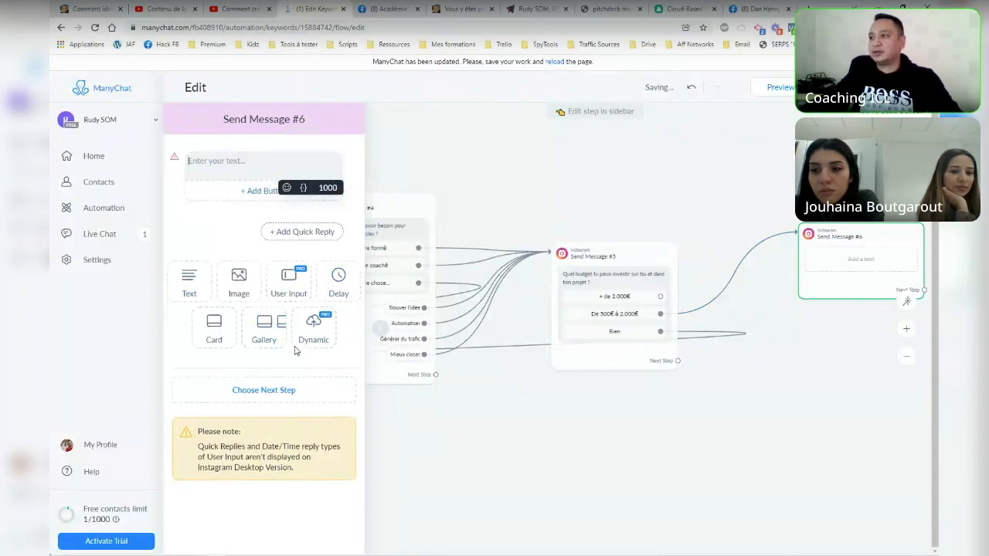
{"action": "left_click", "coordinate": [288, 283]}
{"action": "left_click", "coordinate": [246, 248]}
{"action": "key", "text": "ctrl+v"}
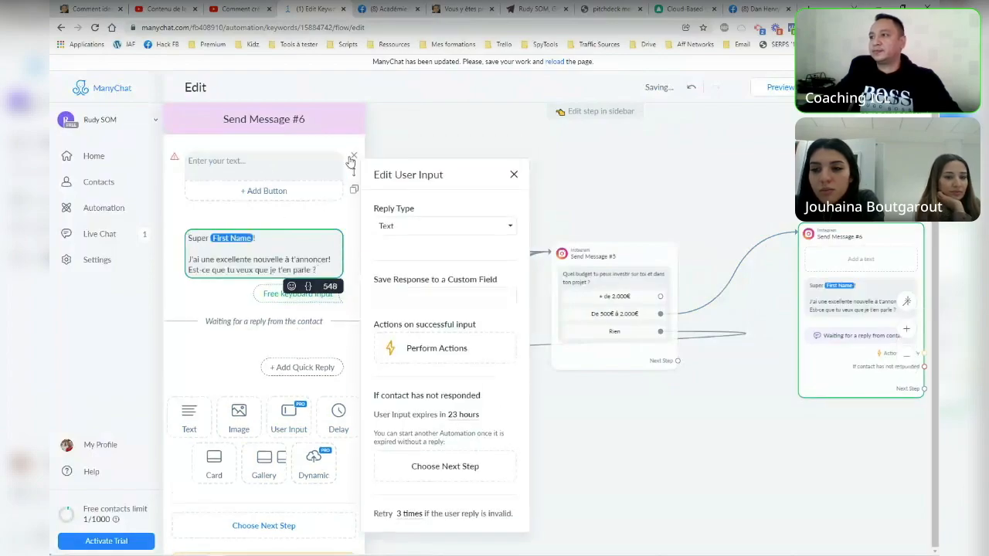
{"action": "key", "text": "ctrl+z"}
{"action": "left_click", "coordinate": [288, 167]}
{"action": "type", "text": "Super First Name!  J'ai une excellente nouvelle à t'annoncer! Est-ce que tu veux que je t'en parle ?"}
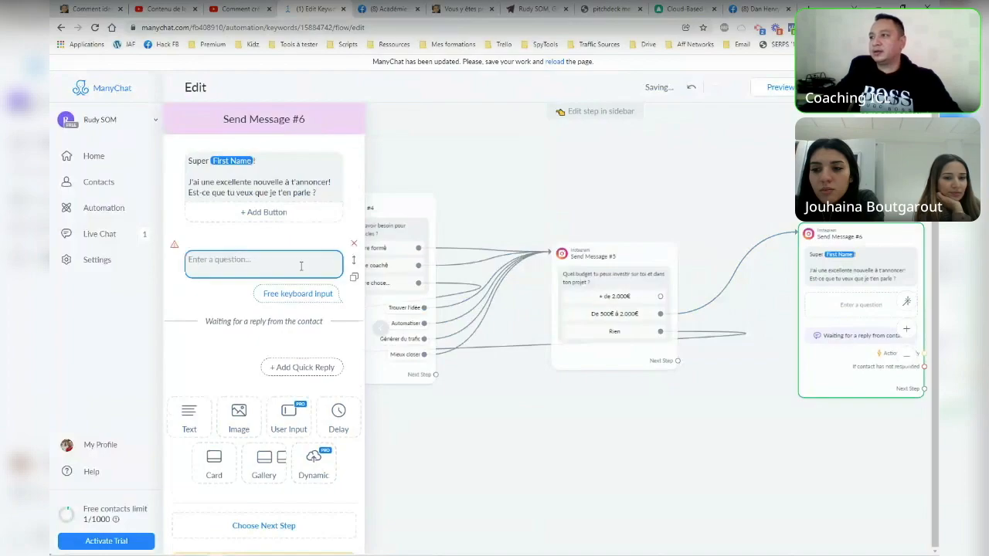
{"action": "left_click", "coordinate": [354, 243]}
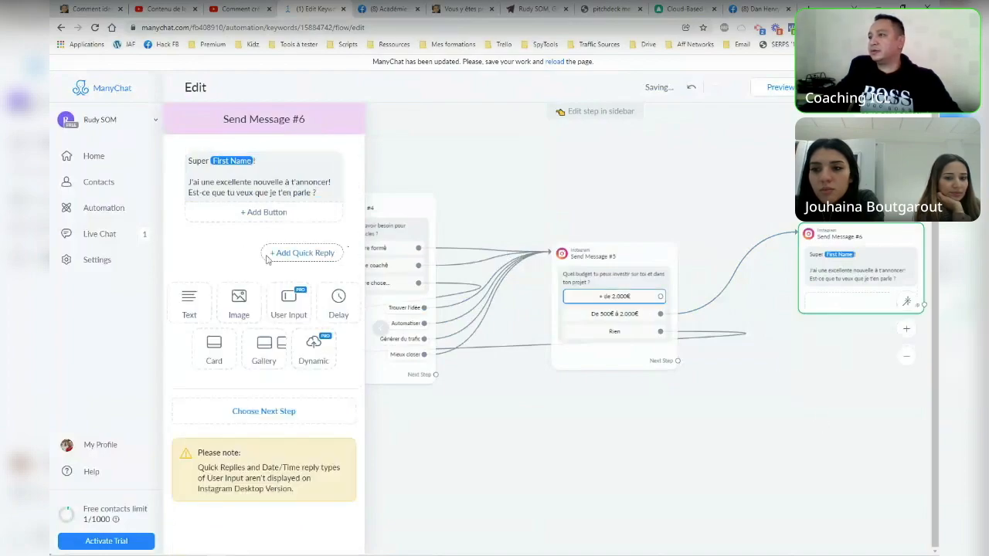
Add a button titled "Oh oui!" followed by three heart-eyes emojis under the text of Send Message #6.
{"action": "left_click", "coordinate": [286, 214]}
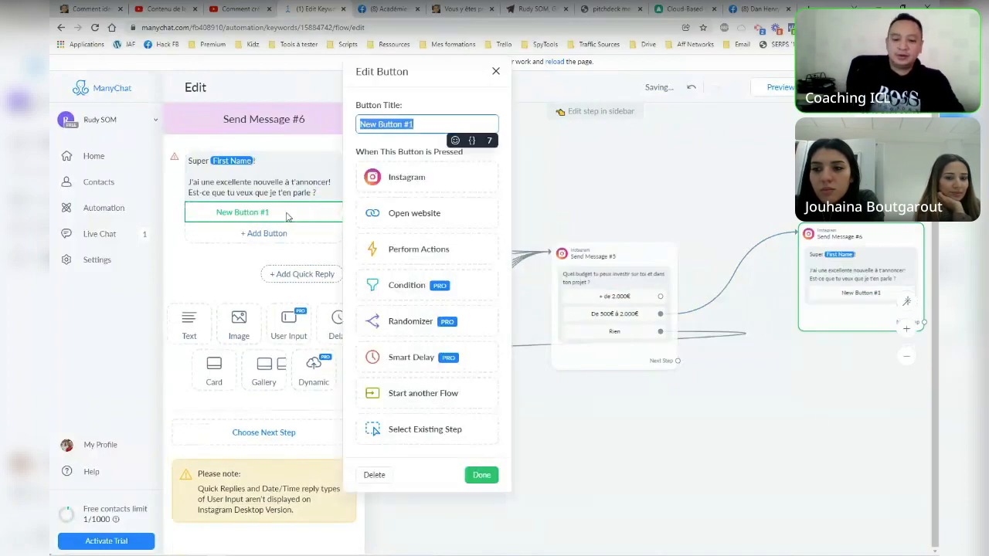
{"action": "type", "text": "Oh oui!"}
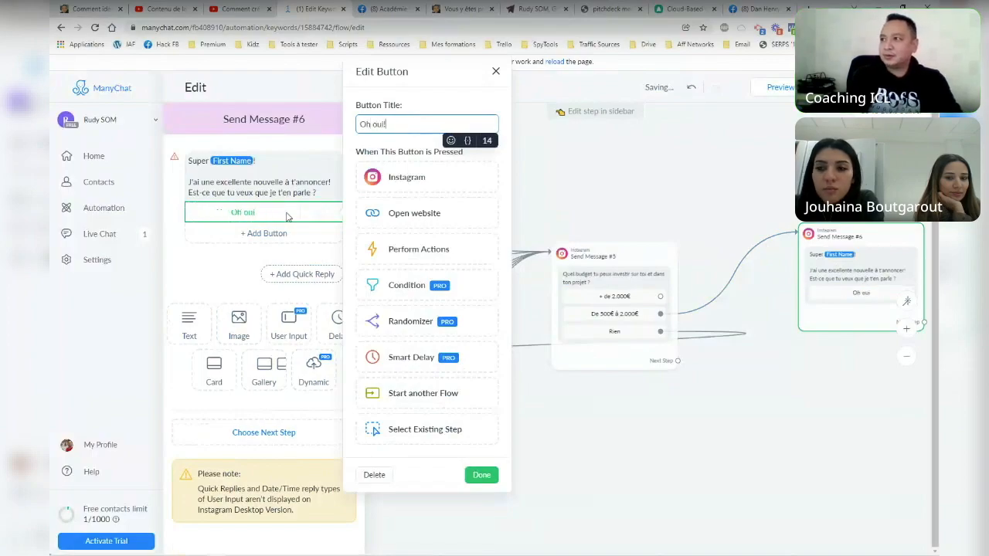
{"action": "key", "text": "super+period"}
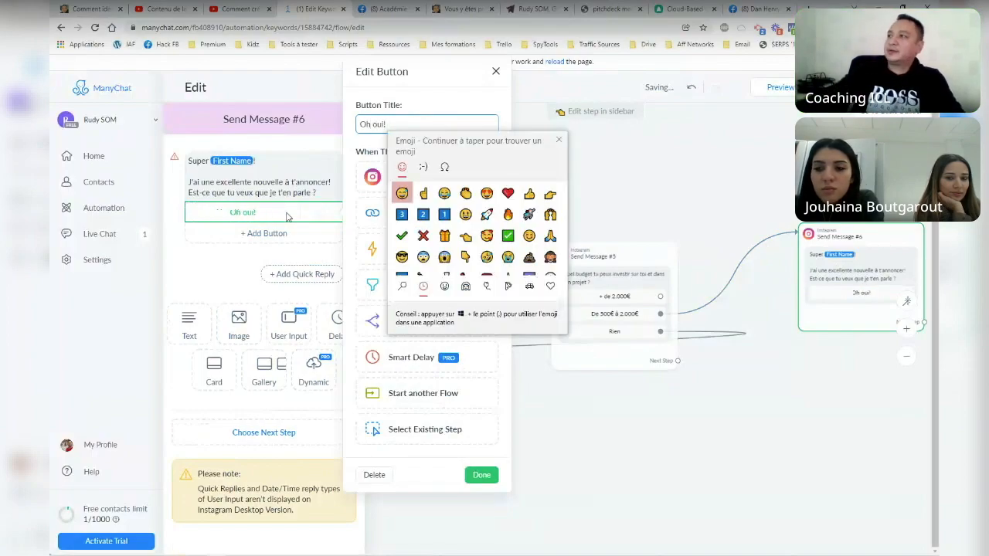
{"action": "left_click", "coordinate": [486, 194]}
{"action": "left_click", "coordinate": [485, 194]}
{"action": "left_click", "coordinate": [486, 194]}
{"action": "left_click", "coordinate": [558, 140]}
{"action": "left_click", "coordinate": [276, 238]}
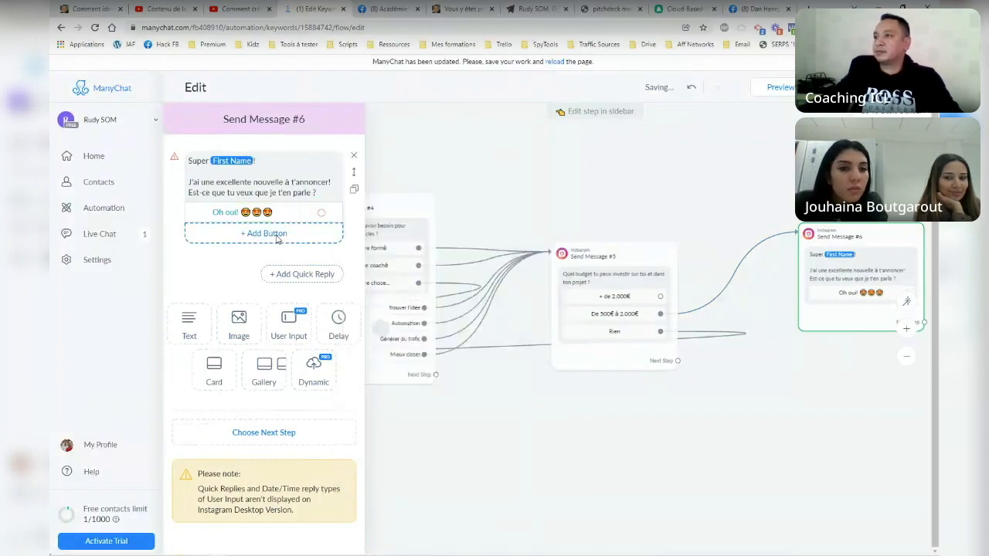
Add a second button to Send Message #6 and title it "NOPE".
{"action": "left_click", "coordinate": [276, 234]}
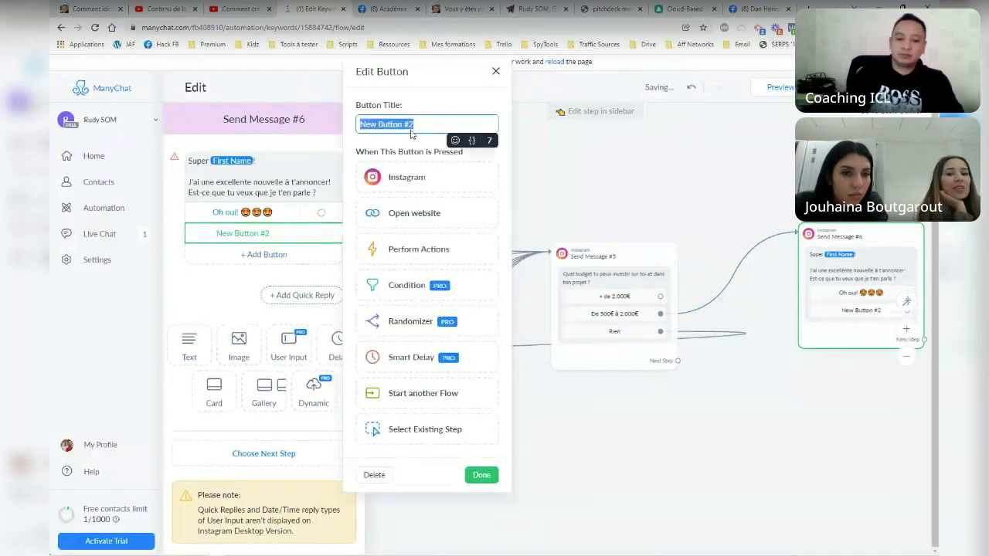
{"action": "type", "text": "on"}
{"action": "key", "text": "BackSpace"}
{"action": "key", "text": "BackSpace"}
{"action": "type", "text": "NOPE"}
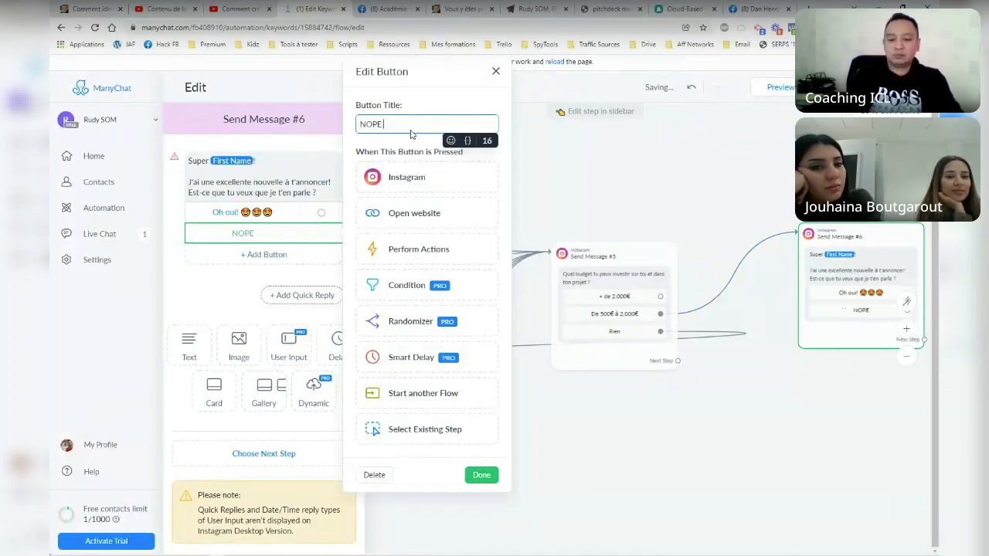
Append an OK-hand emoji to the title of the "NOPE" button and close the button settings.
{"action": "key", "text": "super+period"}
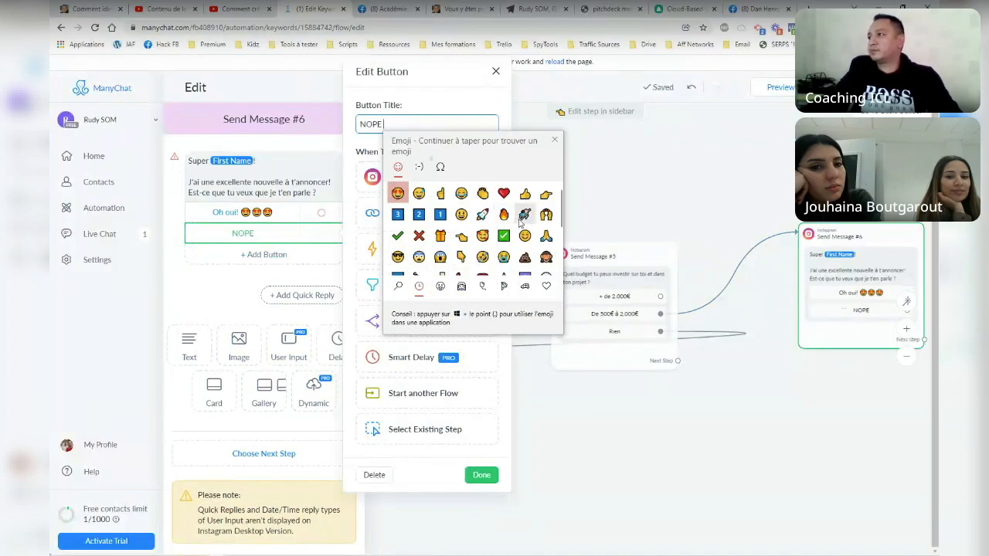
{"action": "scroll", "coordinate": [524, 220], "scroll_direction": "down", "scroll_amount": 5}
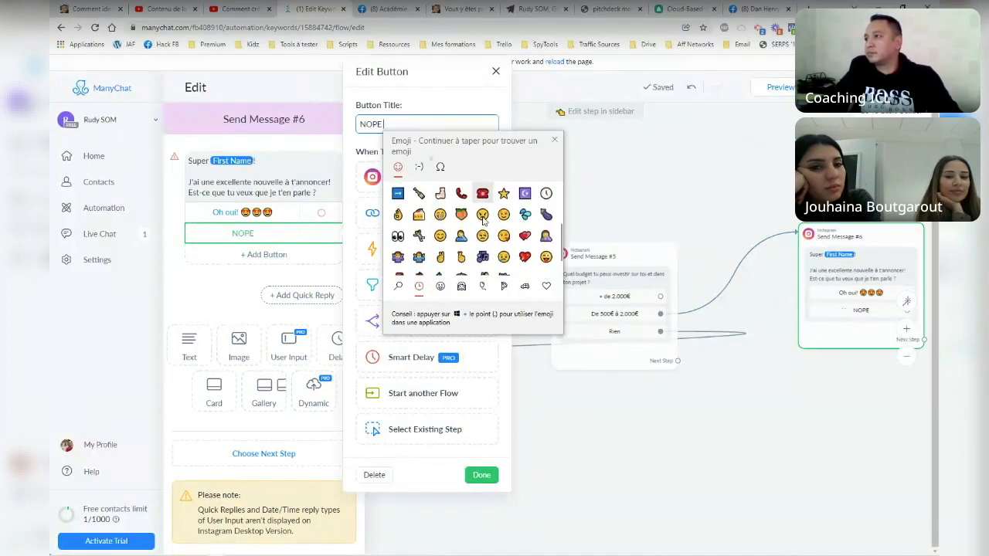
{"action": "left_click", "coordinate": [441, 286]}
{"action": "scroll", "coordinate": [466, 224], "scroll_direction": "down", "scroll_amount": 2}
{"action": "scroll", "coordinate": [466, 224], "scroll_direction": "down", "scroll_amount": 10}
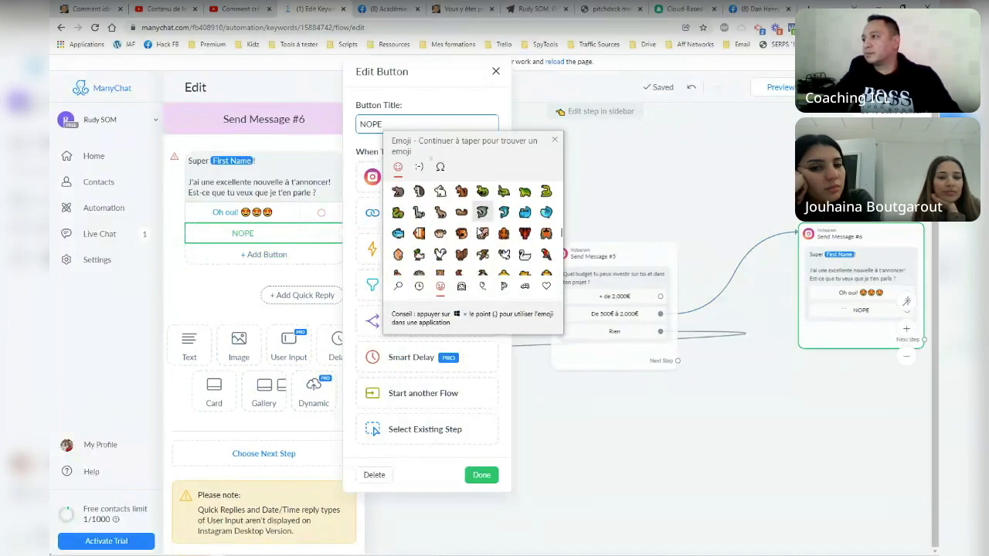
{"action": "scroll", "coordinate": [482, 237], "scroll_direction": "down", "scroll_amount": 3}
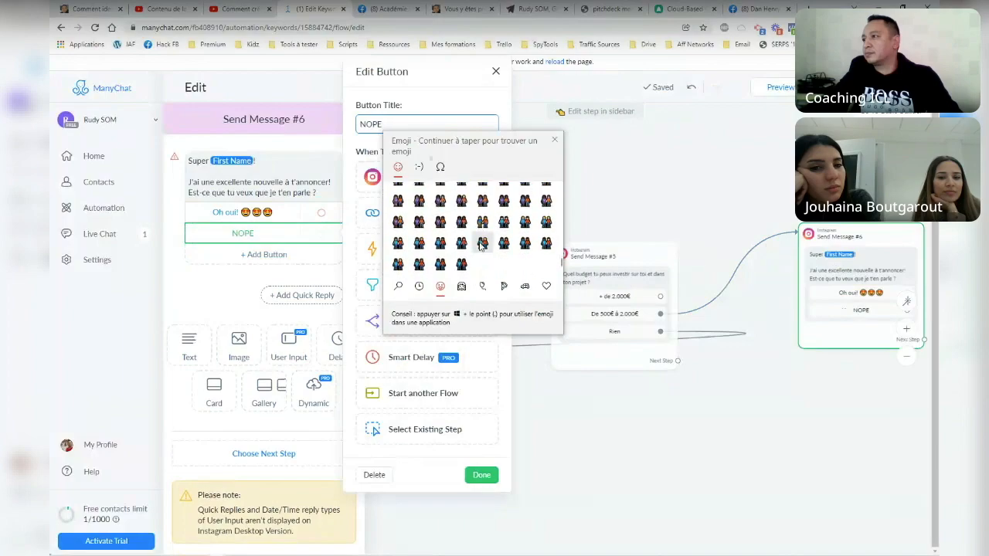
{"action": "left_click", "coordinate": [462, 286]}
{"action": "scroll", "coordinate": [477, 249], "scroll_direction": "down", "scroll_amount": 5}
{"action": "scroll", "coordinate": [476, 250], "scroll_direction": "down", "scroll_amount": 5}
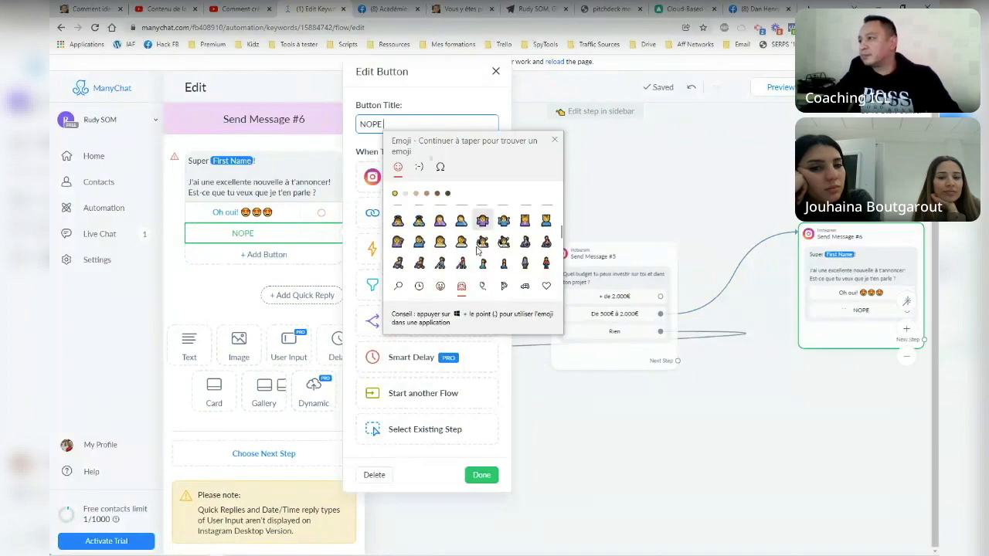
{"action": "scroll", "coordinate": [477, 246], "scroll_direction": "down", "scroll_amount": 5}
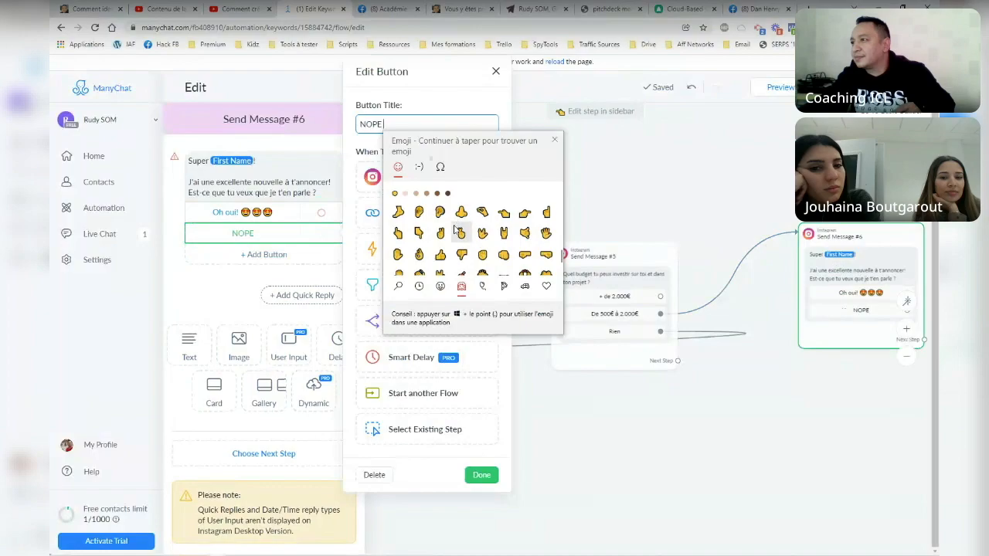
{"action": "scroll", "coordinate": [464, 224], "scroll_direction": "down", "scroll_amount": 1}
{"action": "scroll", "coordinate": [510, 264], "scroll_direction": "up", "scroll_amount": 1}
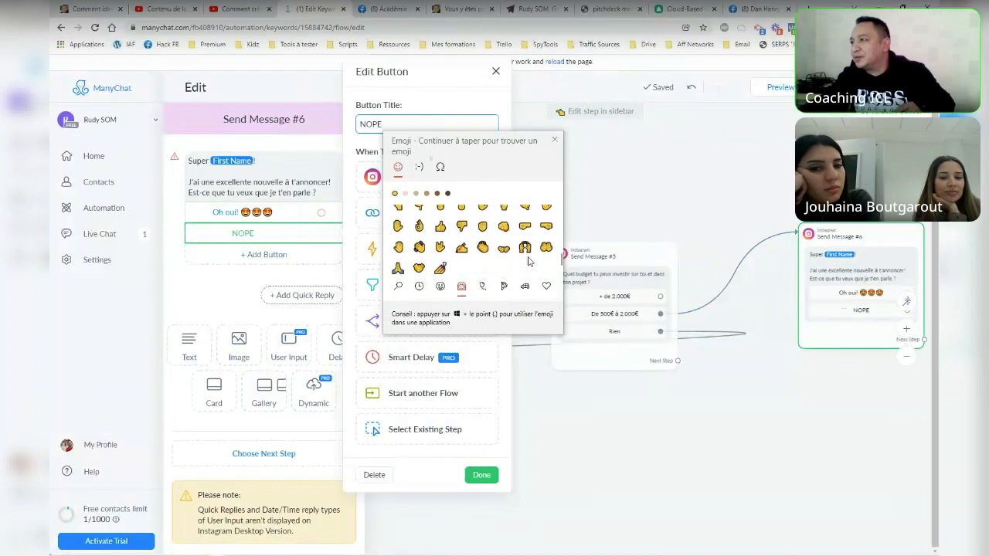
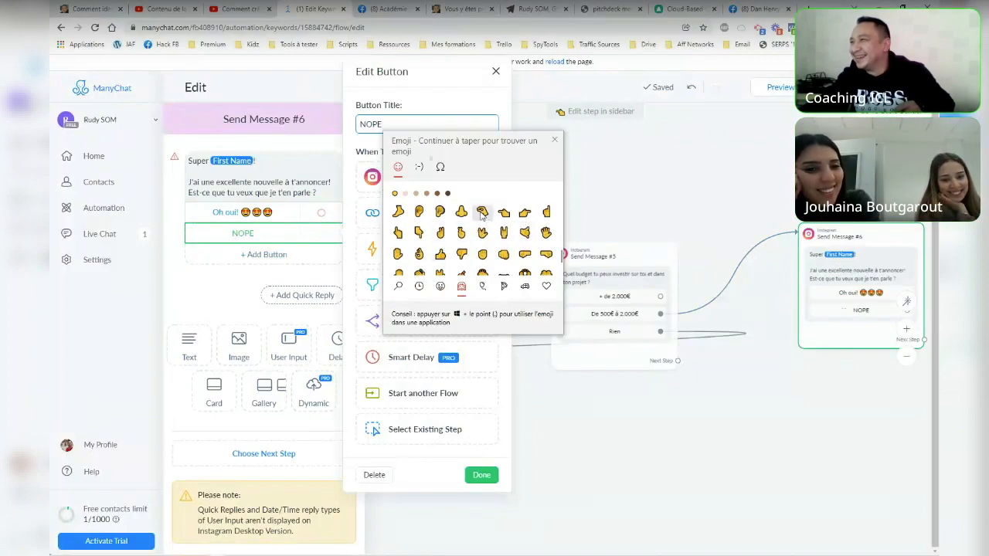
{"action": "left_click", "coordinate": [420, 257]}
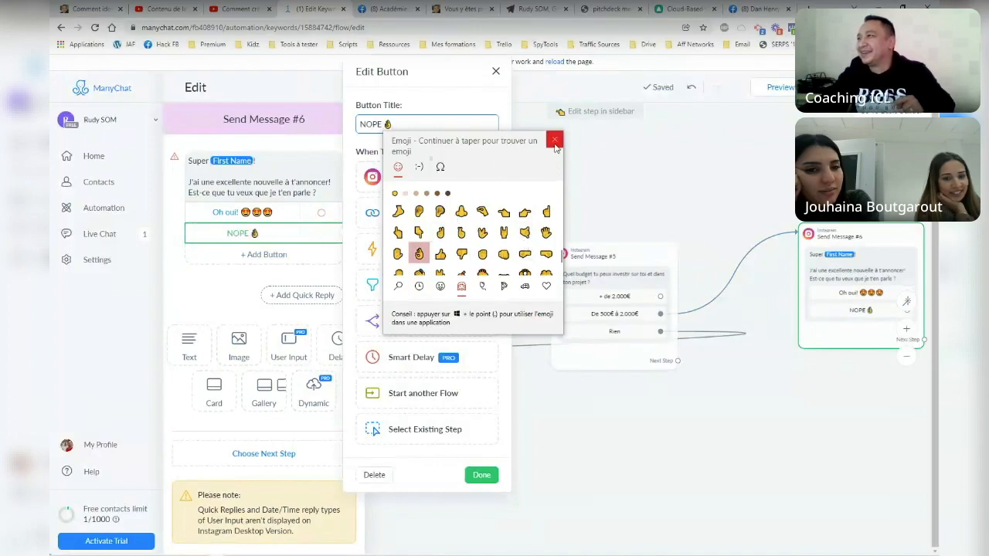
{"action": "left_click", "coordinate": [553, 140]}
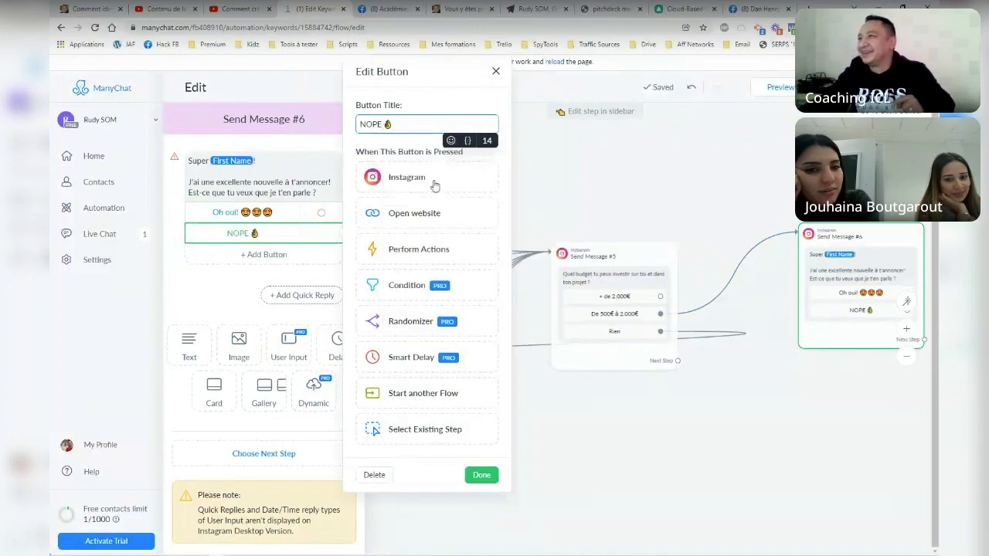
{"action": "left_click", "coordinate": [221, 279]}
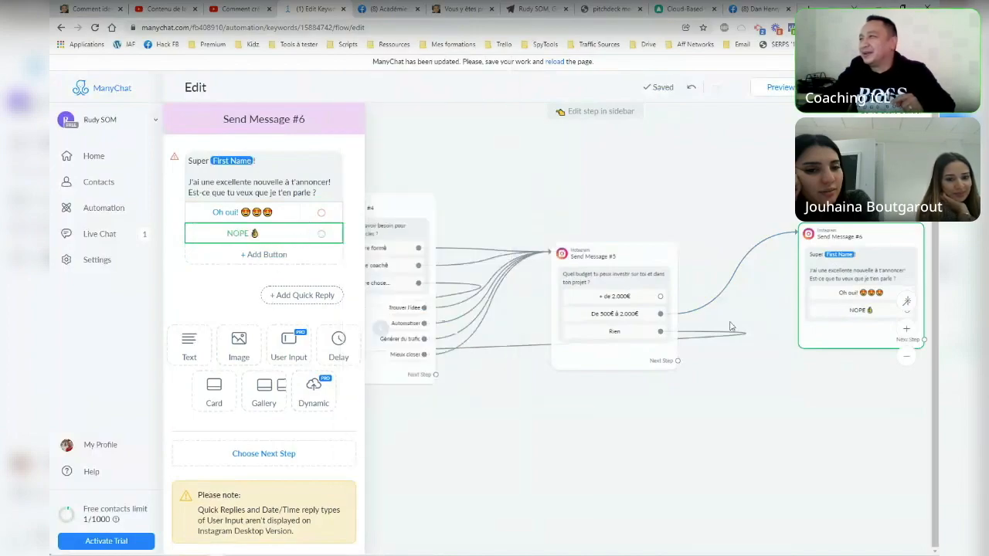
Move Send Message #2 in the flow to the free space below Send Message #5.
{"action": "left_click", "coordinate": [865, 317]}
{"action": "left_click", "coordinate": [822, 415]}
{"action": "left_click", "coordinate": [752, 451]}
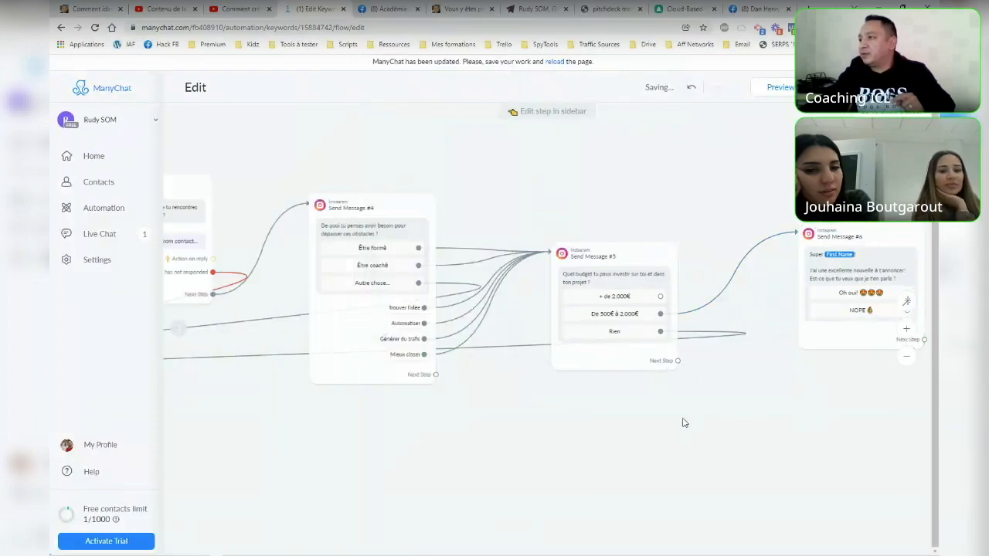
{"action": "scroll", "coordinate": [683, 419], "scroll_direction": "down", "scroll_amount": 1}
{"action": "left_click_drag", "start_coordinate": [550, 462], "coordinate": [656, 216]}
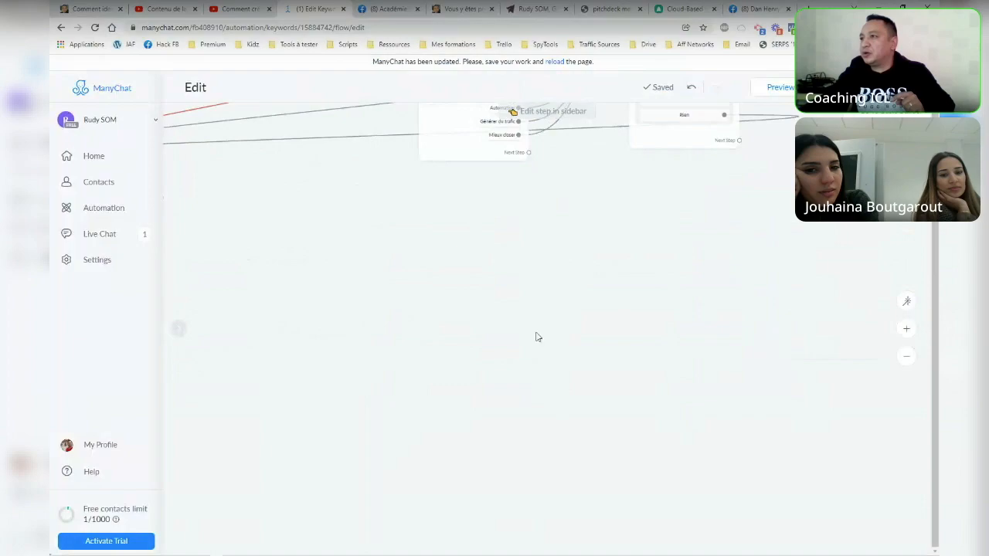
{"action": "scroll", "coordinate": [549, 335], "scroll_direction": "up", "scroll_amount": 2}
{"action": "left_click_drag", "start_coordinate": [399, 234], "coordinate": [405, 448]}
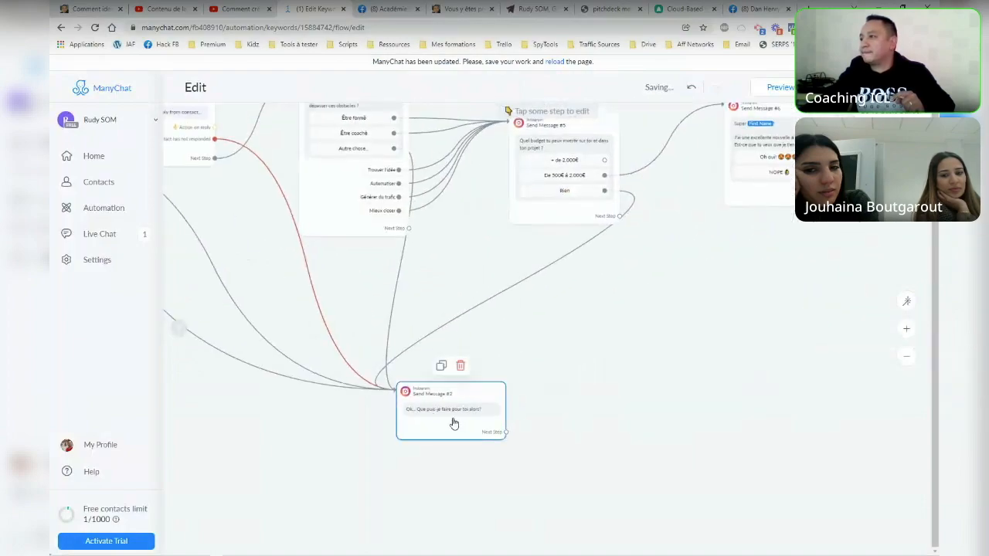
{"action": "left_click_drag", "start_coordinate": [455, 417], "coordinate": [638, 433]}
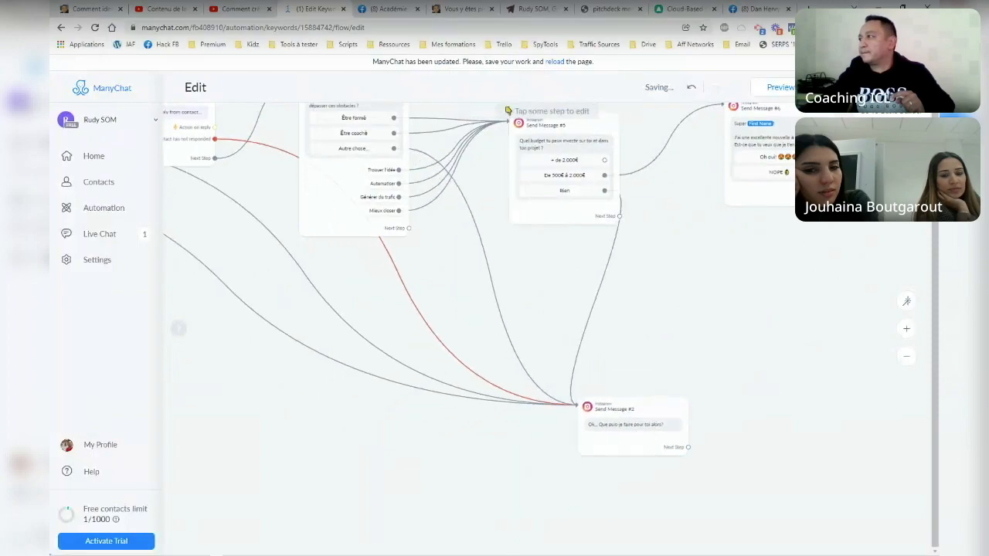
Connect the "NOPE" button of Send Message #6 to Send Message #2 and its "Oh oui!" button to a new Instagram message.
{"action": "left_click_drag", "start_coordinate": [821, 172], "coordinate": [623, 418]}
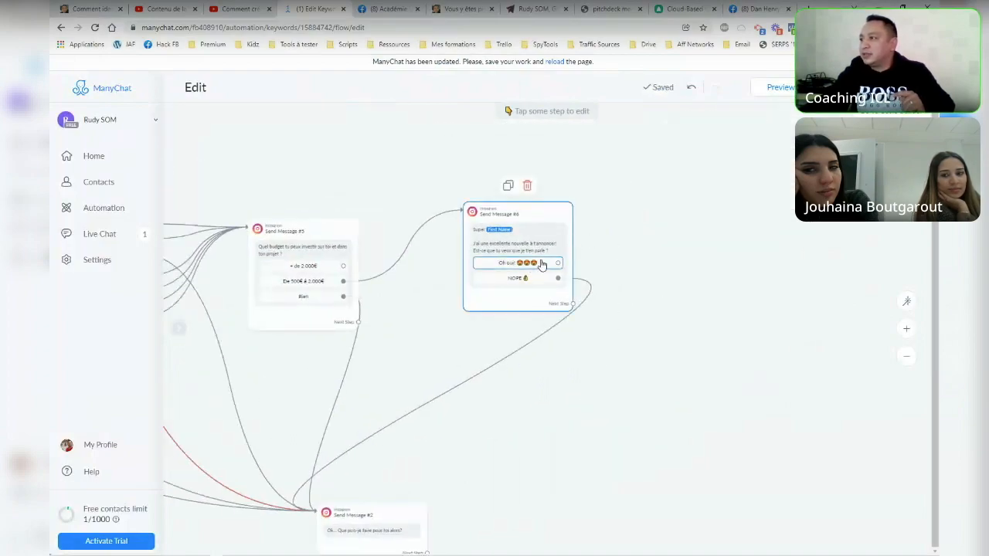
{"action": "left_click_drag", "start_coordinate": [558, 263], "coordinate": [686, 190]}
{"action": "left_click", "coordinate": [704, 191]}
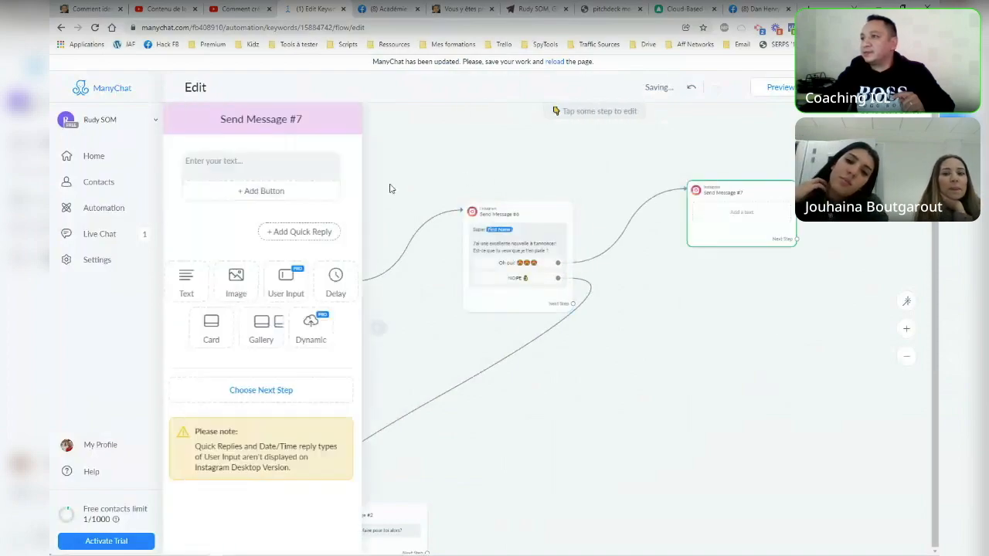
Write "Je savais que ça te plairerait" as the text of Send Message #7.
{"action": "left_click", "coordinate": [285, 158]}
{"action": "type", "text": "J"}
{"action": "key", "text": "BackSpace"}
{"action": "type", "text": "Je savais que ça te plairai"}
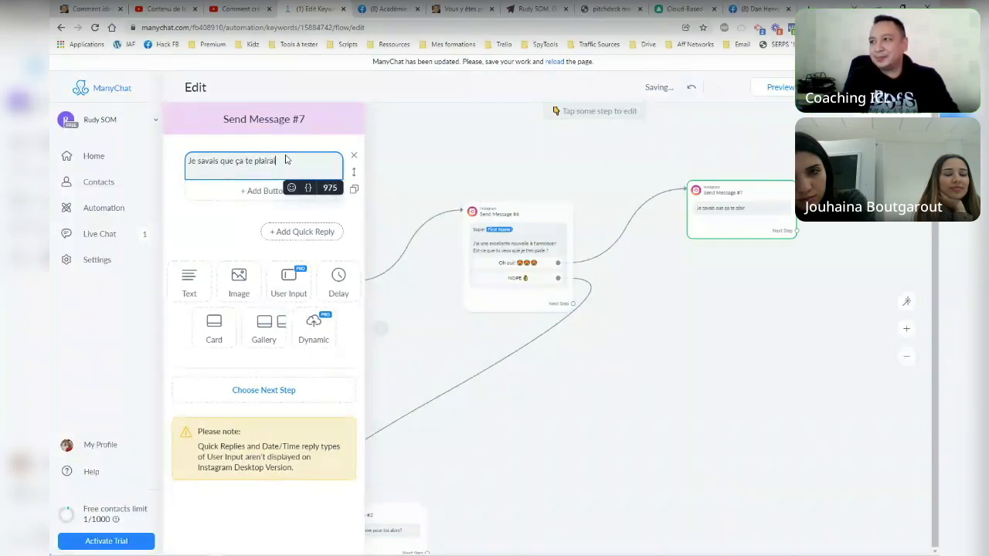
{"action": "key", "text": "BackSpace"}
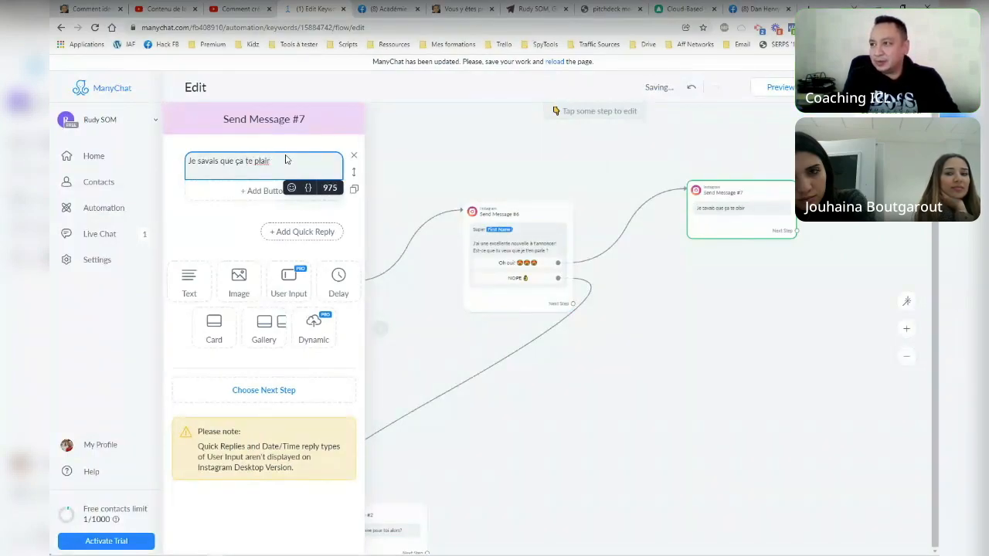
{"action": "type", "text": "erait"}
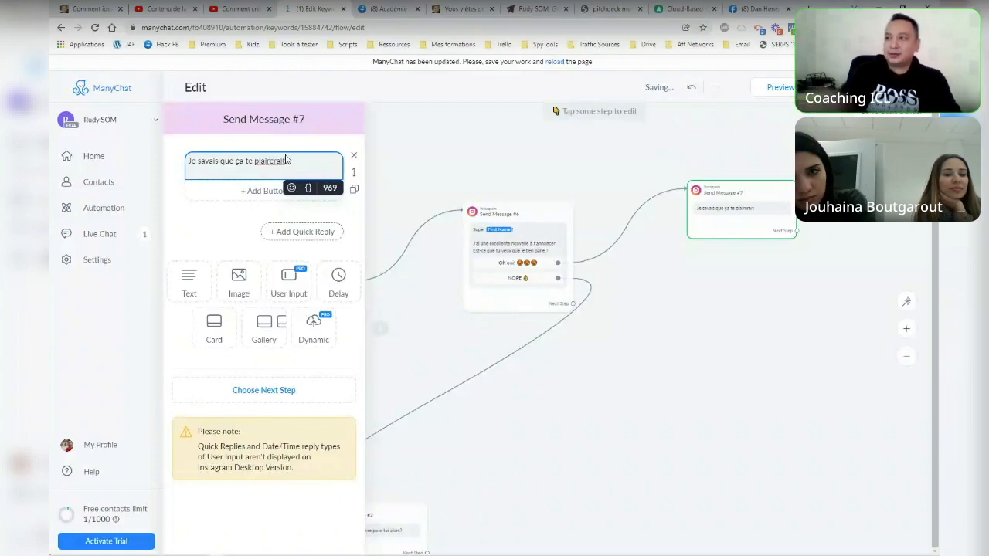
Insert the First Name system field at the end of the text in Send Message #7.
{"action": "left_click", "coordinate": [309, 188]}
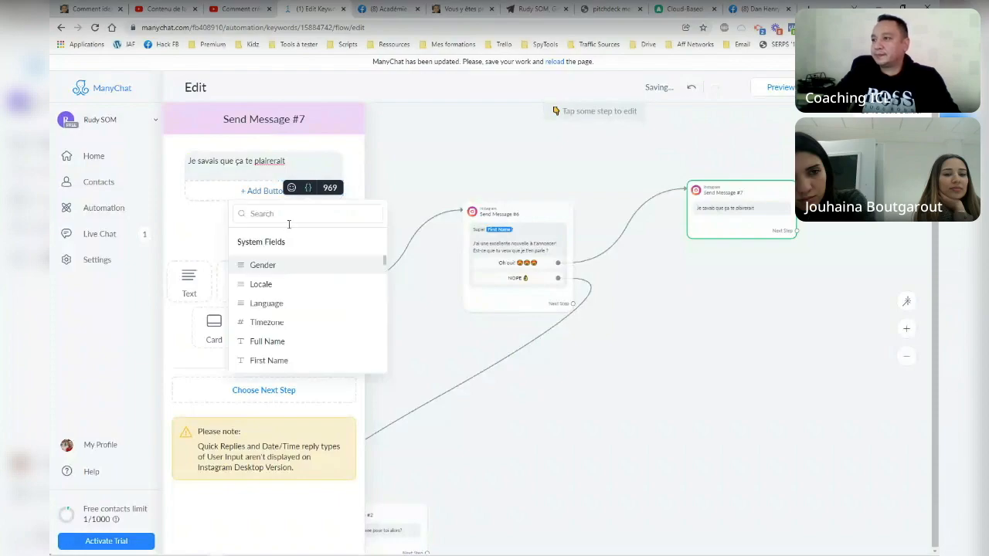
{"action": "scroll", "coordinate": [302, 324], "scroll_direction": "down", "scroll_amount": 3}
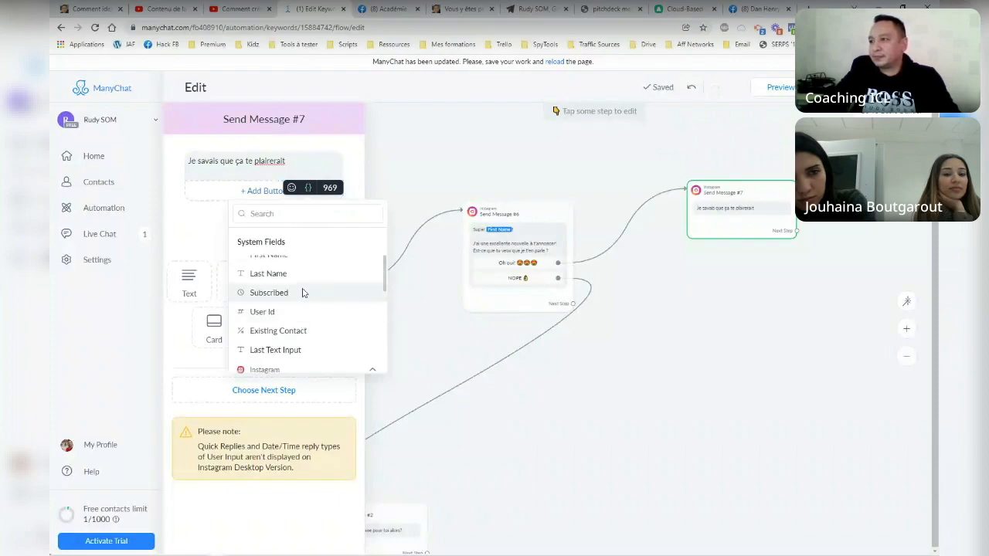
{"action": "scroll", "coordinate": [302, 297], "scroll_direction": "up", "scroll_amount": 2}
{"action": "left_click", "coordinate": [302, 306]}
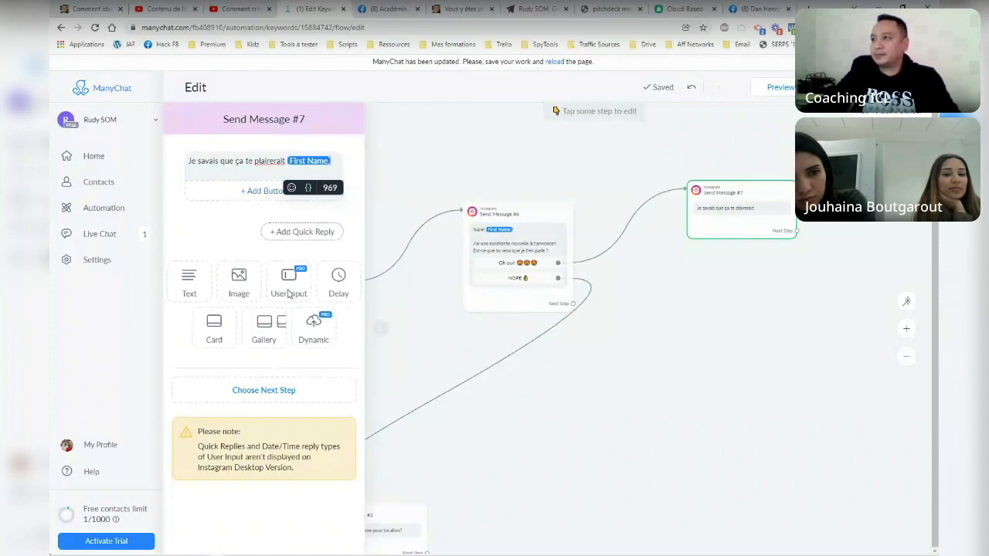
Shorten the misspelled word "plairerait" to "plairrait" in the first text of Send Message #7.
{"action": "right_click", "coordinate": [271, 162]}
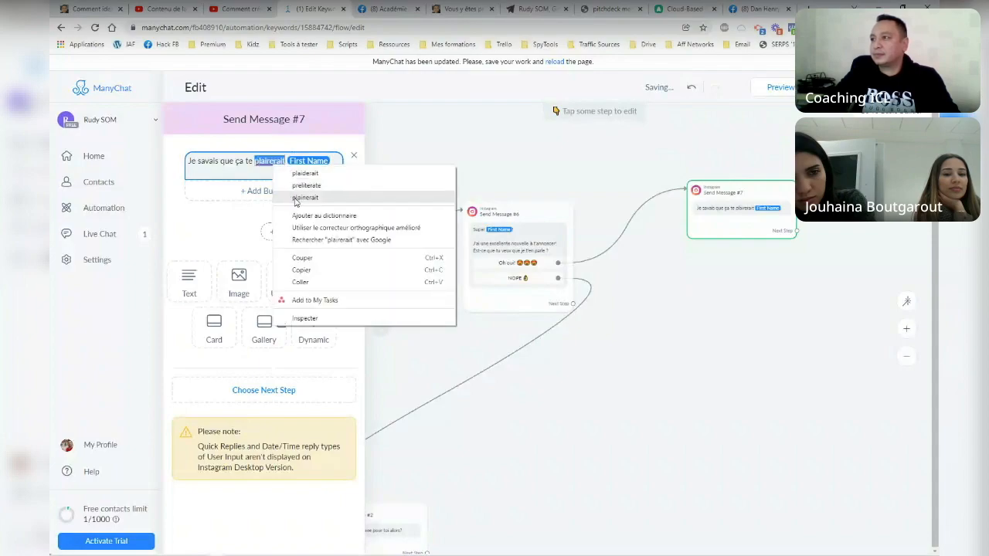
{"action": "left_click", "coordinate": [264, 162]}
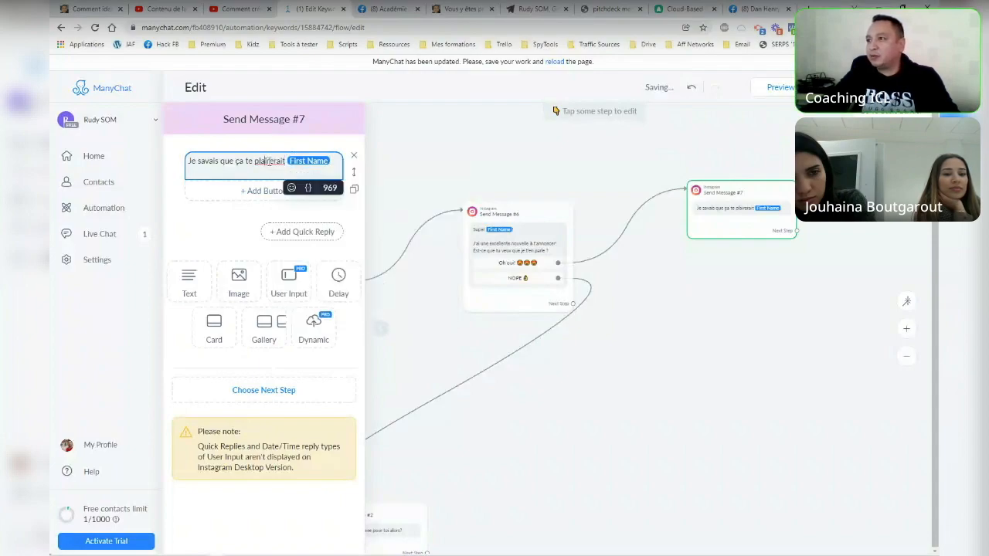
{"action": "key", "text": "BackSpace"}
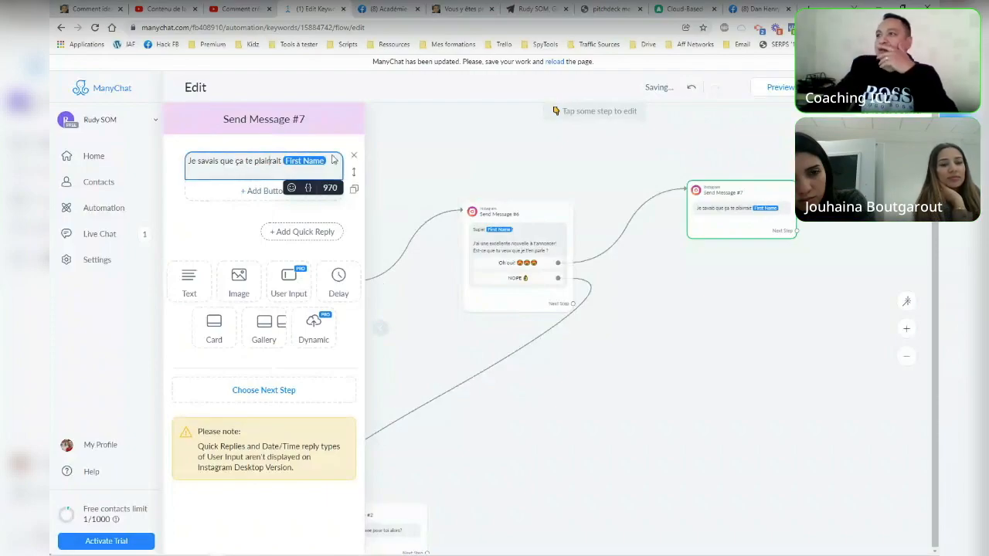
{"action": "key", "text": "BackSpace"}
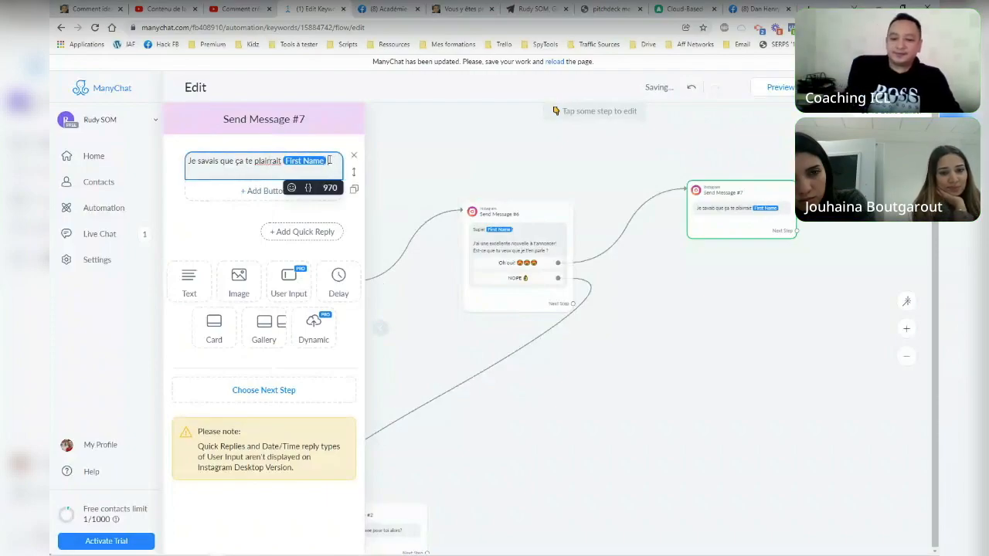
Add "!" and three fire emojis after the First Name field in the first text of Send Message #7.
{"action": "key", "text": "super+period"}
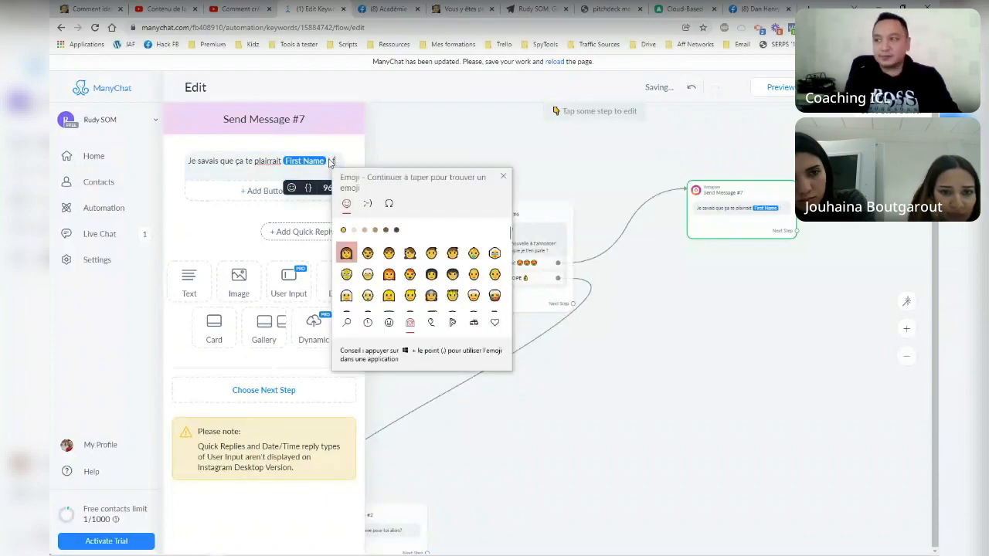
{"action": "type", "text": "feu"}
{"action": "left_click", "coordinate": [203, 265]}
{"action": "left_click", "coordinate": [203, 265]}
{"action": "left_click", "coordinate": [203, 265]}
{"action": "left_click", "coordinate": [359, 186]}
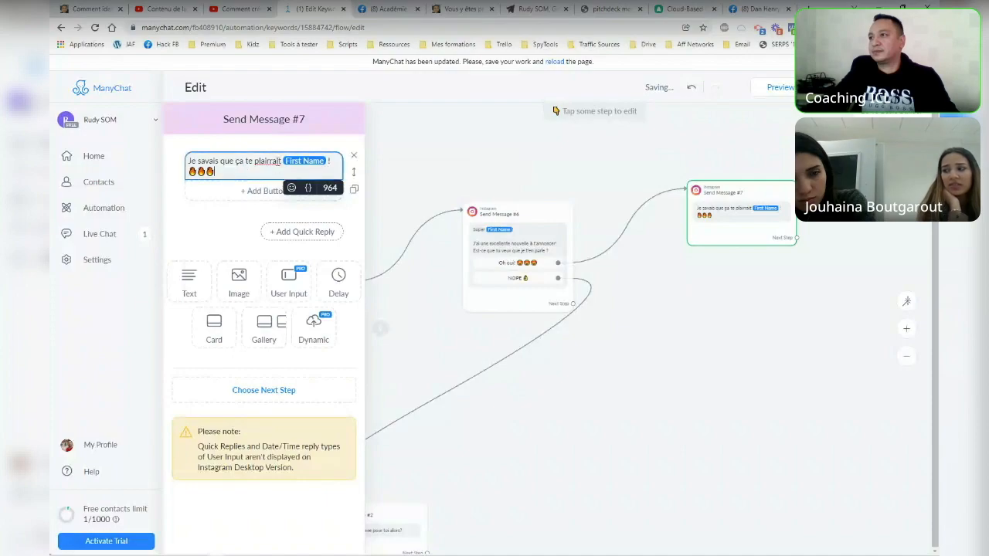
Correct "plairrait" to "plairait" using the browser's spelling suggestion and return to the end of the text.
{"action": "right_click", "coordinate": [266, 161]}
{"action": "left_click", "coordinate": [289, 171]}
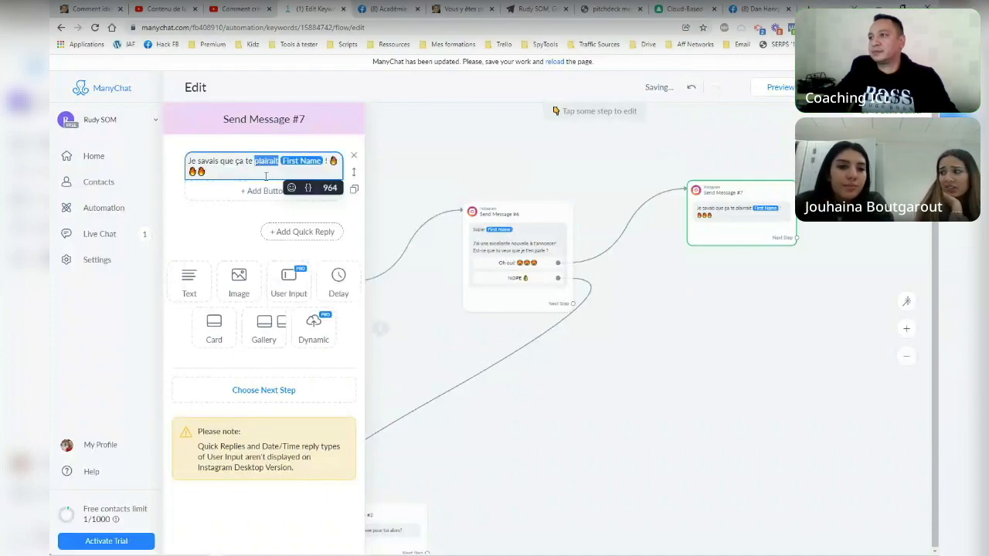
{"action": "left_click", "coordinate": [230, 176]}
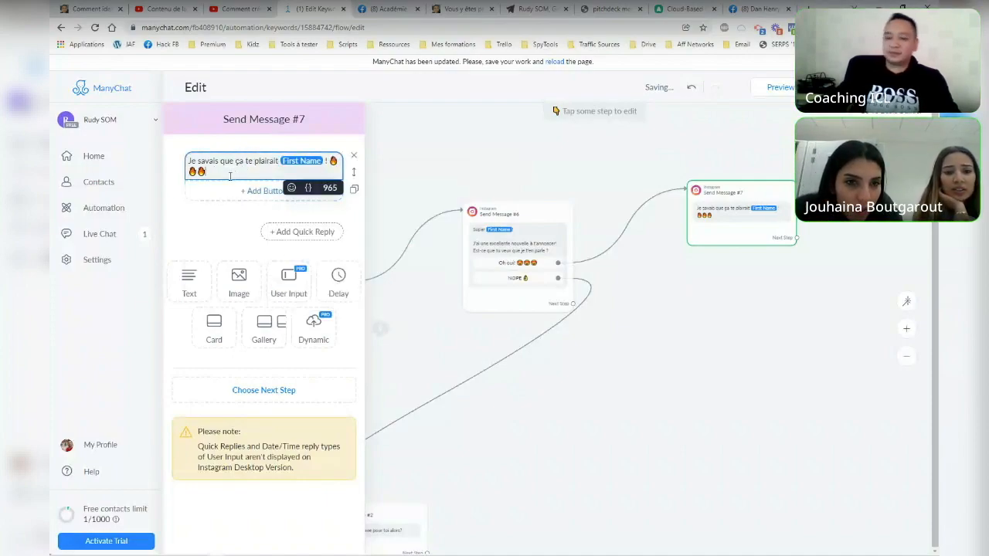
{"action": "key", "text": "Return"}
{"action": "key", "text": "Return"}
{"action": "type", "text": "O"}
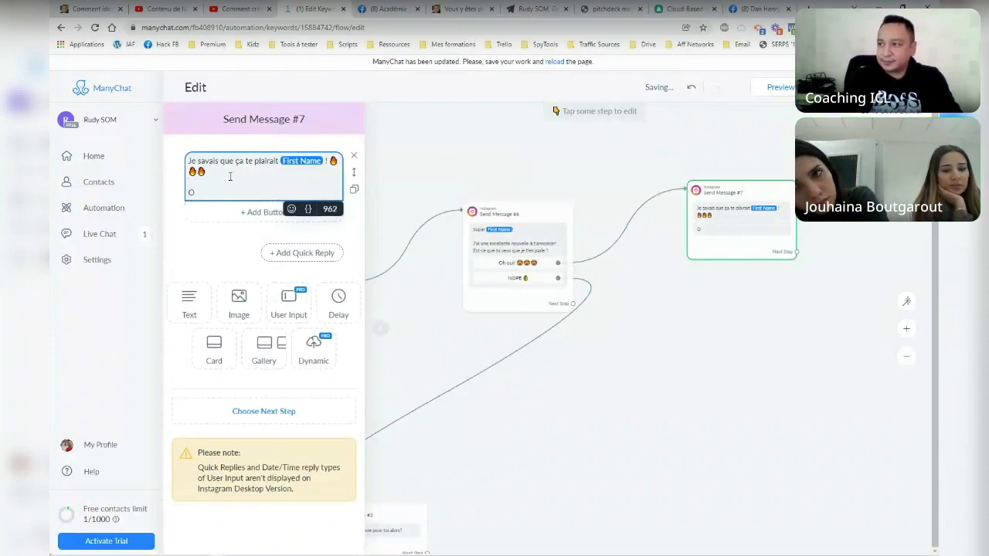
{"action": "type", "text": "Clique sur le"}
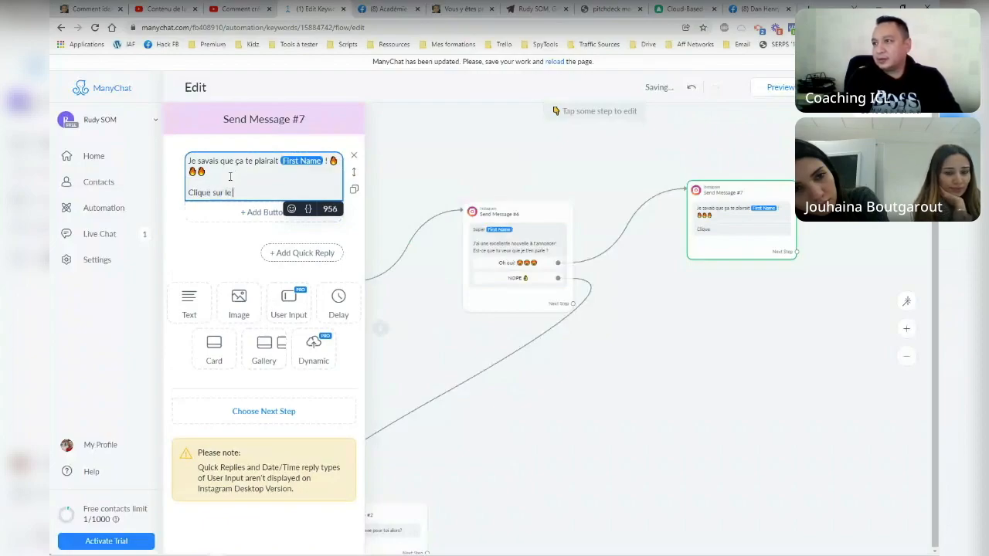
{"action": "type", "text": " bouton ci-dessous pour"}
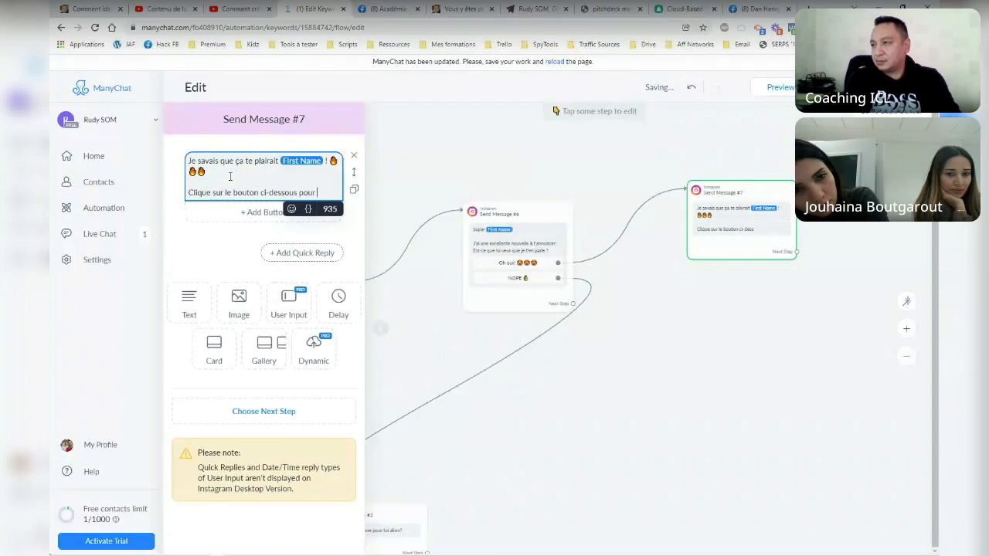
{"action": "key", "text": "BackSpace"}
{"action": "key", "text": "BackSpace"}
{"action": "key", "text": "BackSpace"}
{"action": "key", "text": "BackSpace"}
{"action": "key", "text": "BackSpace"}
{"action": "key", "text": "BackSpace"}
{"action": "key", "text": "BackSpace"}
{"action": "key", "text": "BackSpace"}
{"action": "key", "text": "BackSpace"}
{"action": "key", "text": "BackSpace"}
{"action": "key", "text": "BackSpace"}
{"action": "key", "text": "BackSpace"}
{"action": "key", "text": "BackSpace"}
{"action": "key", "text": "BackSpace"}
{"action": "key", "text": "BackSpace"}
{"action": "key", "text": "BackSpace"}
{"action": "key", "text": "BackSpace"}
{"action": "key", "text": "BackSpace"}
{"action": "type", "text": "Tu semble avoir un gros"}
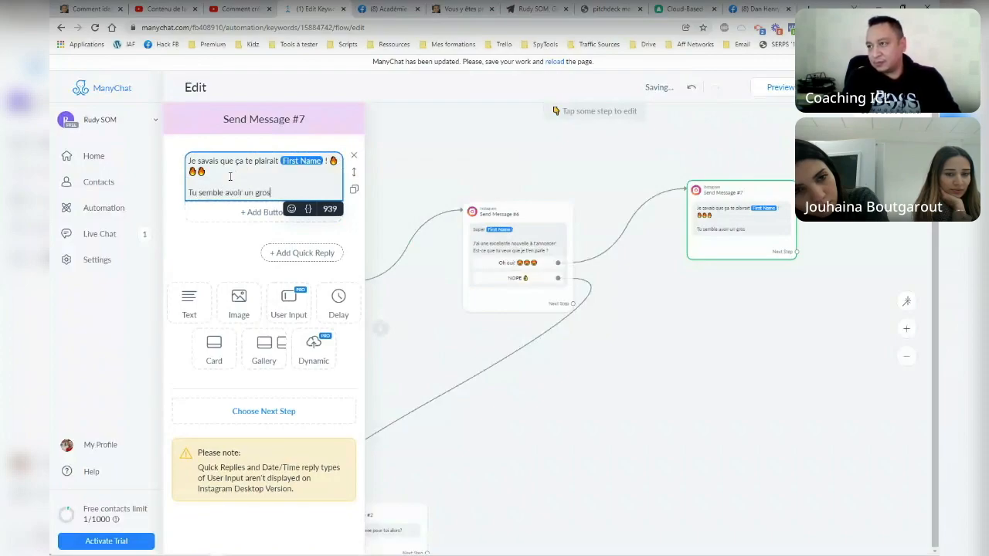
{"action": "key", "text": "BackSpace"}
{"action": "key", "text": "BackSpace"}
{"action": "key", "text": "BackSpace"}
{"action": "key", "text": "BackSpace"}
{"action": "key", "text": "BackSpace"}
{"action": "key", "text": "BackSpace"}
{"action": "key", "text": "BackSpace"}
{"action": "key", "text": "BackSpace"}
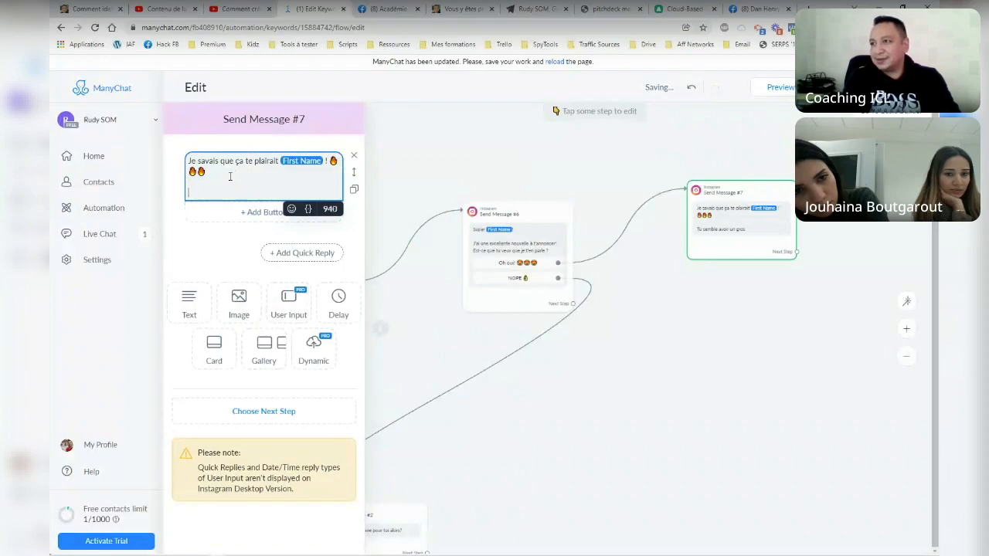
{"action": "key", "text": "BackSpace"}
{"action": "key", "text": "BackSpace"}
{"action": "key", "text": "BackSpace"}
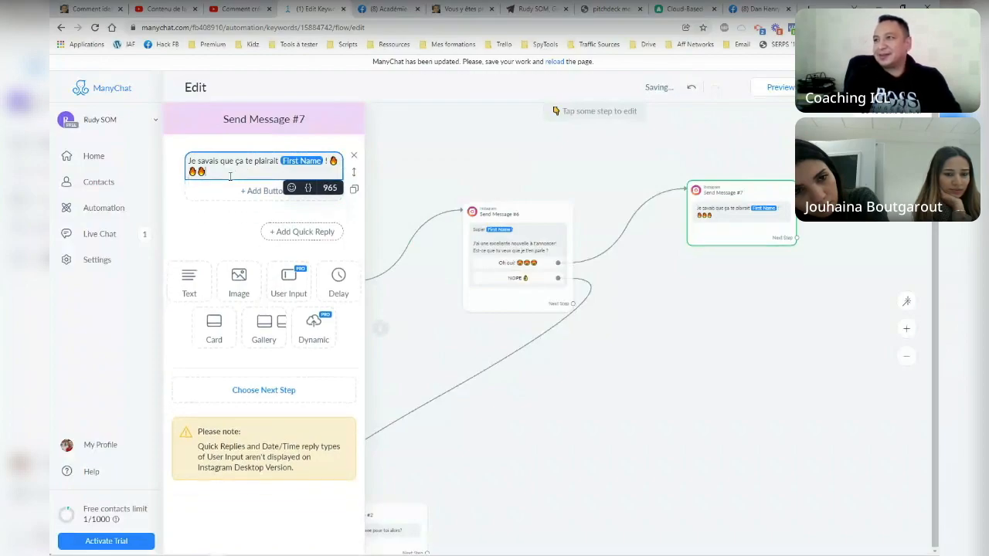
Add a 3-second delay and a second text block starting with "Je t'ai google et vu" to Send Message #7.
{"action": "left_click", "coordinate": [327, 287]}
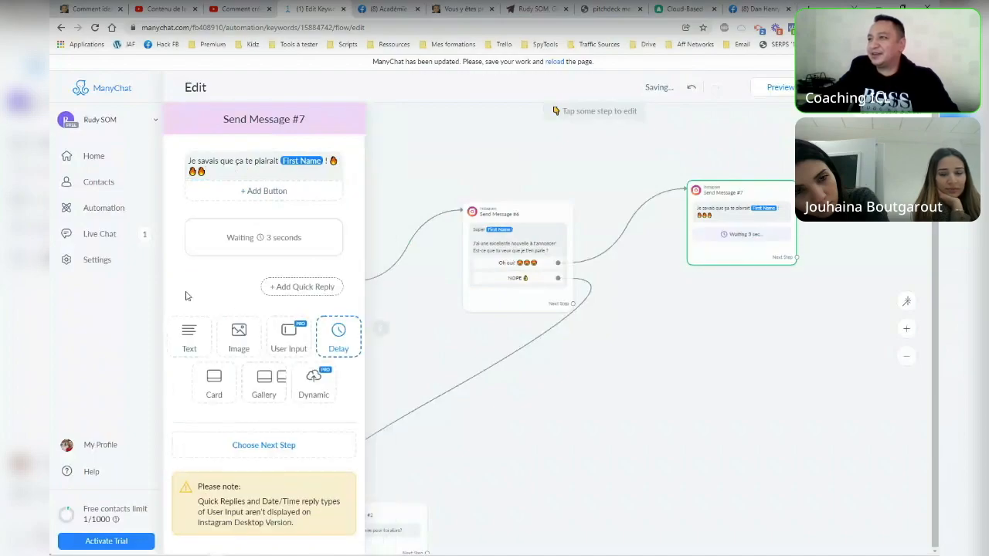
{"action": "left_click", "coordinate": [186, 346]}
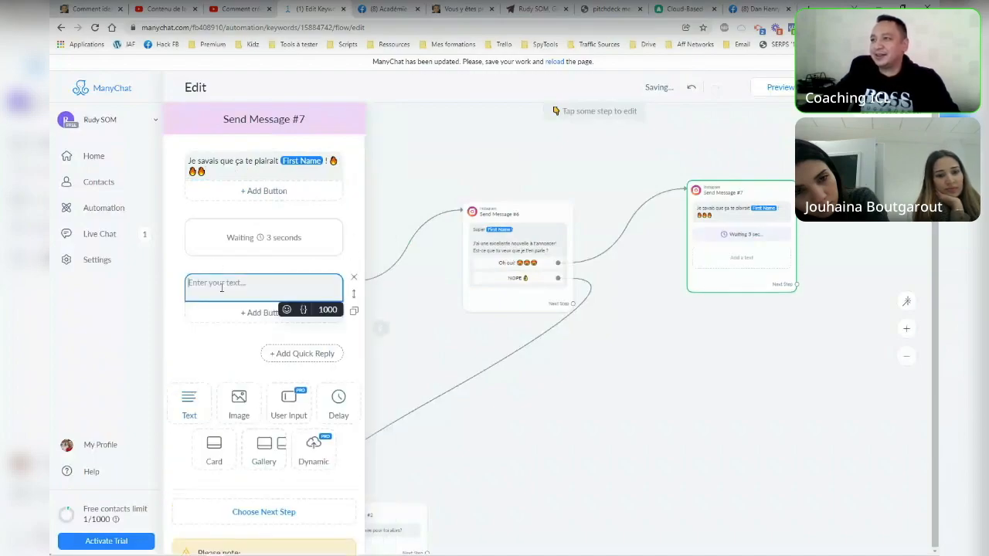
{"action": "type", "text": "Je t'ai c"}
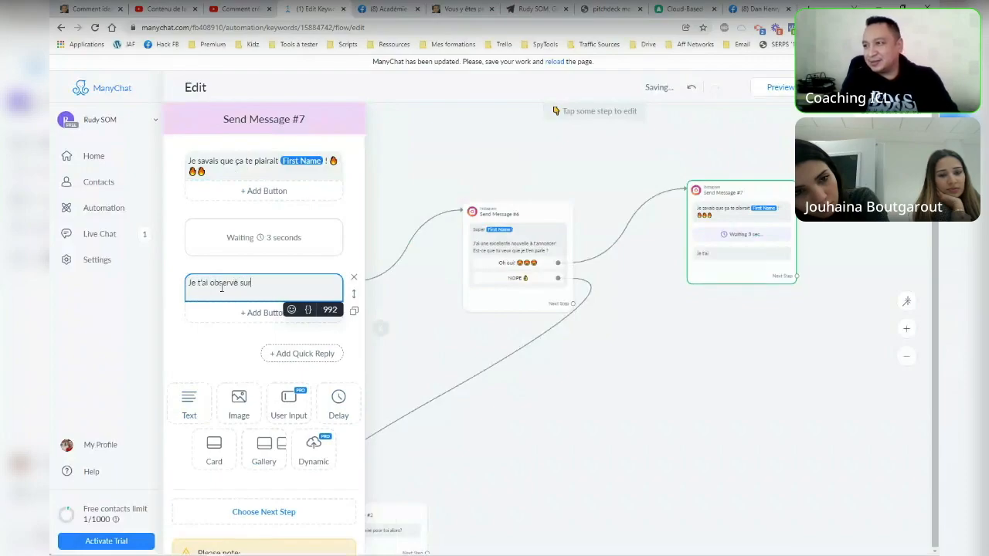
{"action": "key", "text": "BackSpace"}
{"action": "key", "text": "BackSpace"}
{"action": "key", "text": "BackSpace"}
{"action": "key", "text": "BackSpace"}
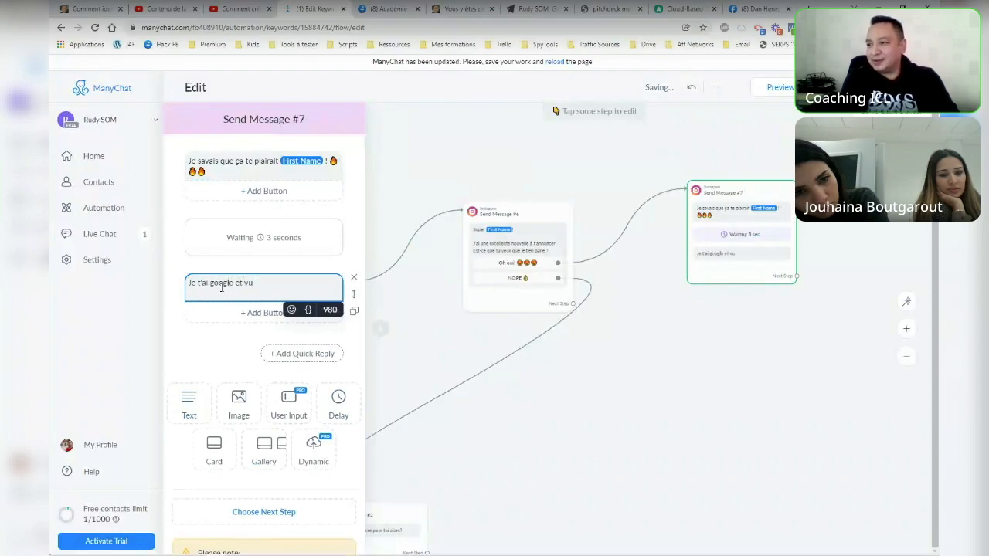
Continue the second text with "ce que j'ai trouvé sur toi sur internet tu sembles avoir un gros potentiel".
{"action": "type", "text": "ce que j'ai"}
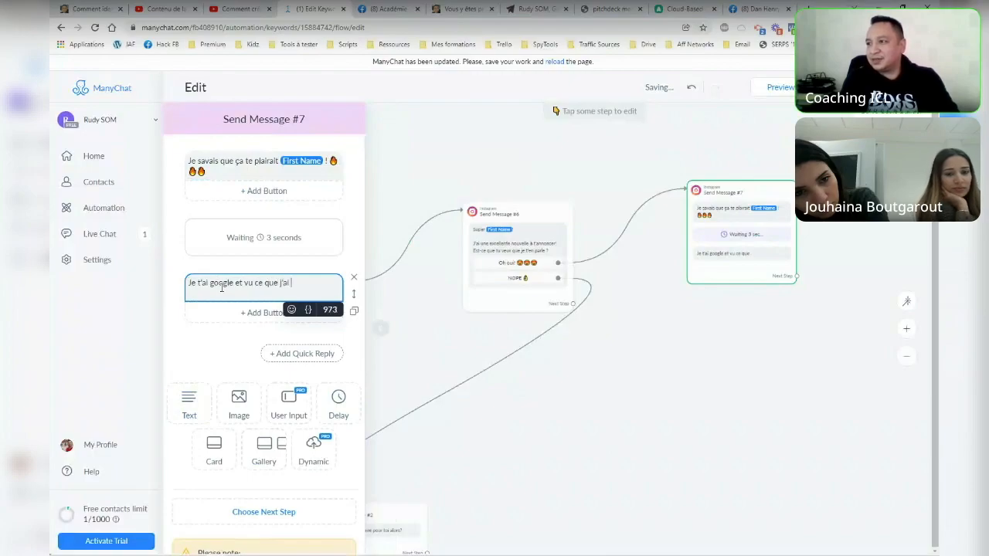
{"action": "type", "text": " trouvé sur "}
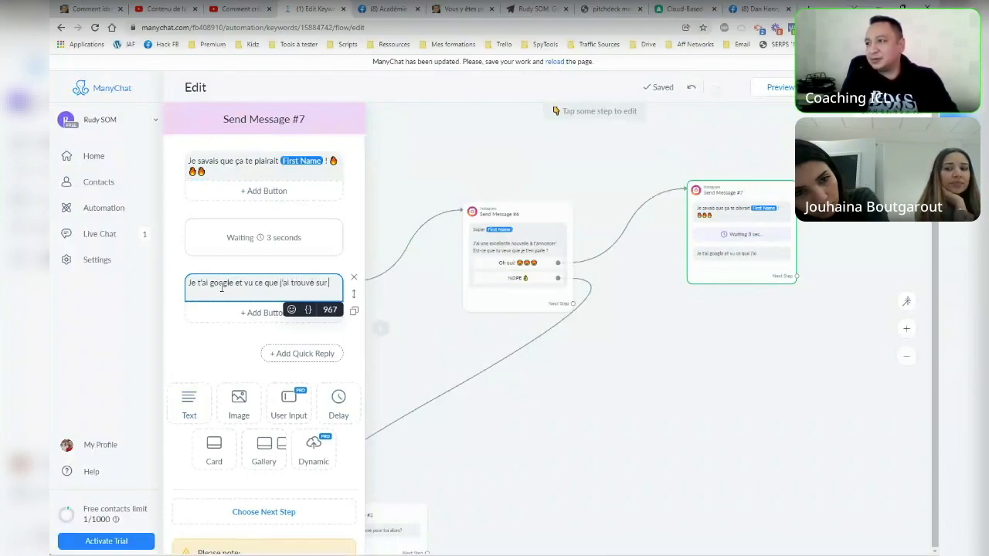
{"action": "type", "text": "toi sur intern"}
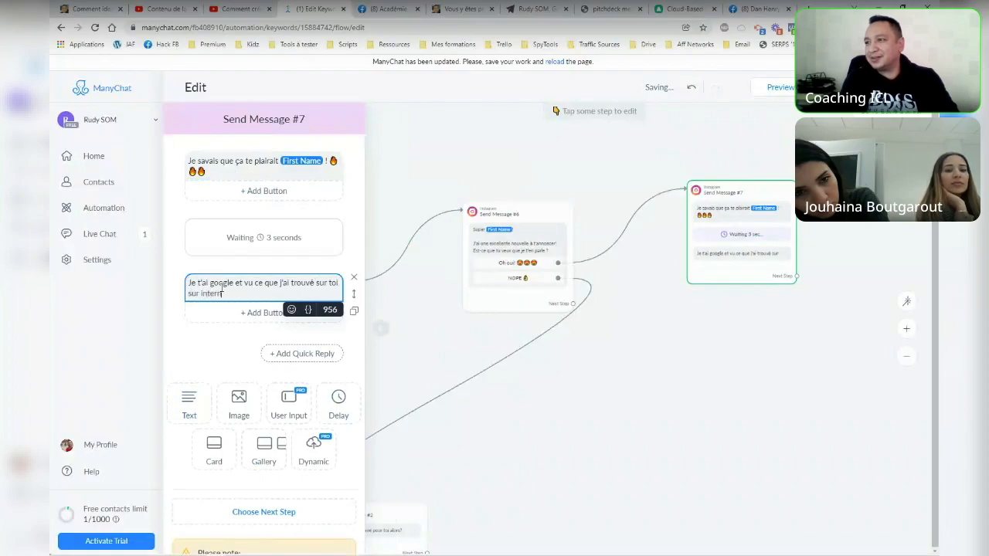
{"action": "type", "text": "et tu sembl"}
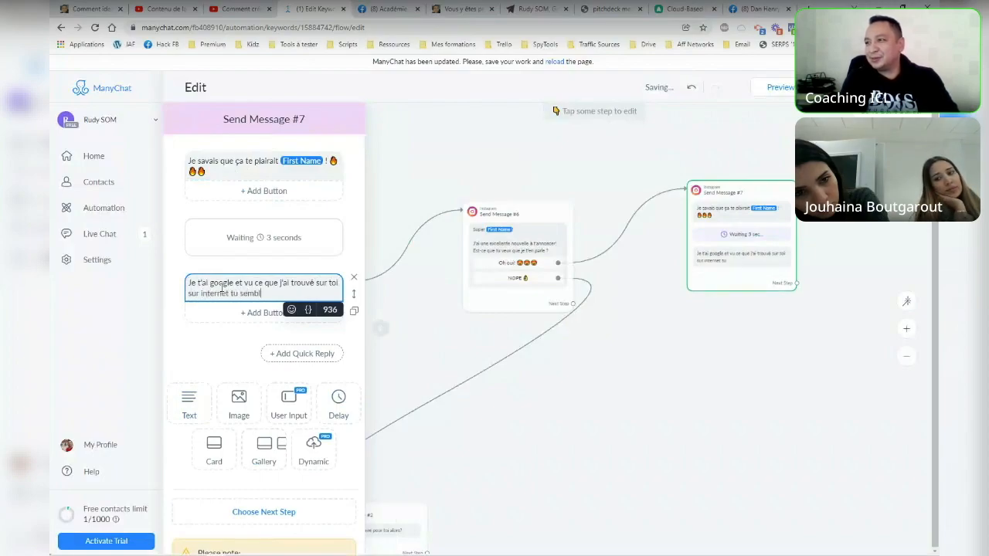
{"action": "type", "text": "es avoir un gros potentiel"}
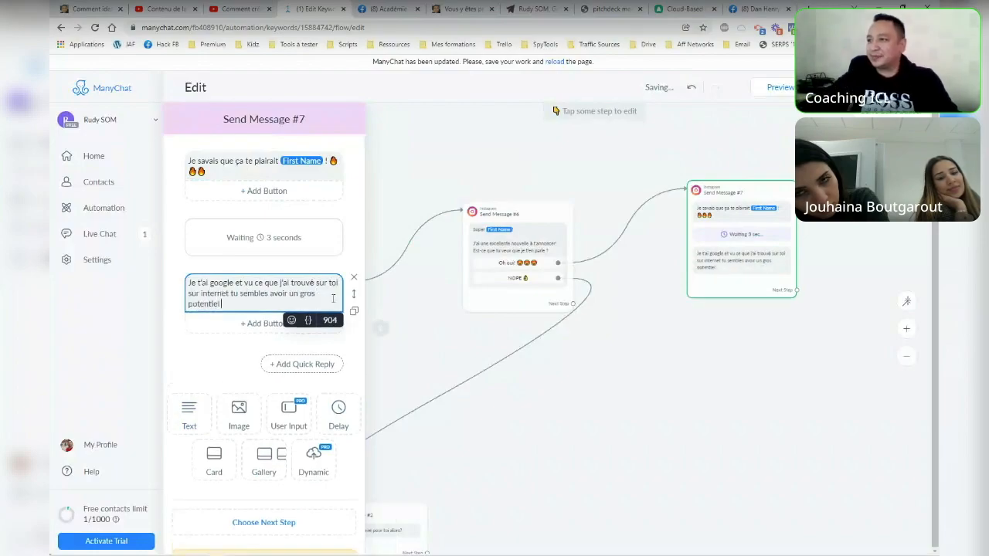
Insert the First Name system field and a full stop at the end of the second text.
{"action": "left_click", "coordinate": [309, 320]}
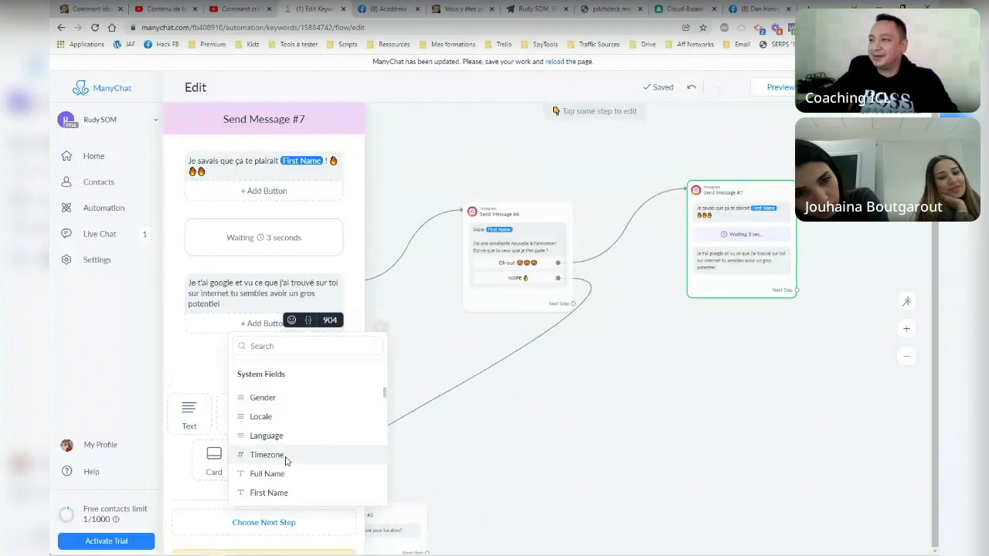
{"action": "scroll", "coordinate": [309, 451], "scroll_direction": "down", "scroll_amount": 1}
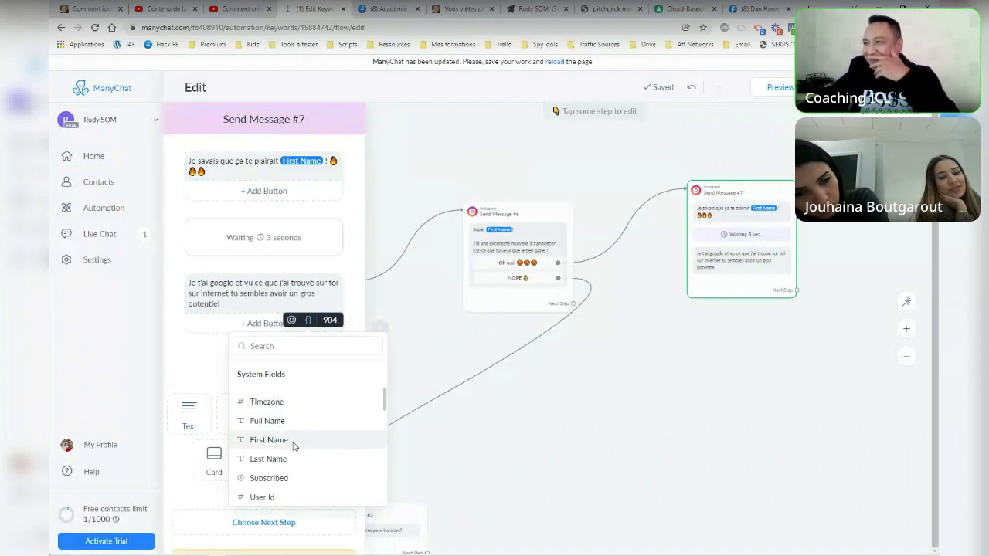
{"action": "left_click", "coordinate": [293, 442]}
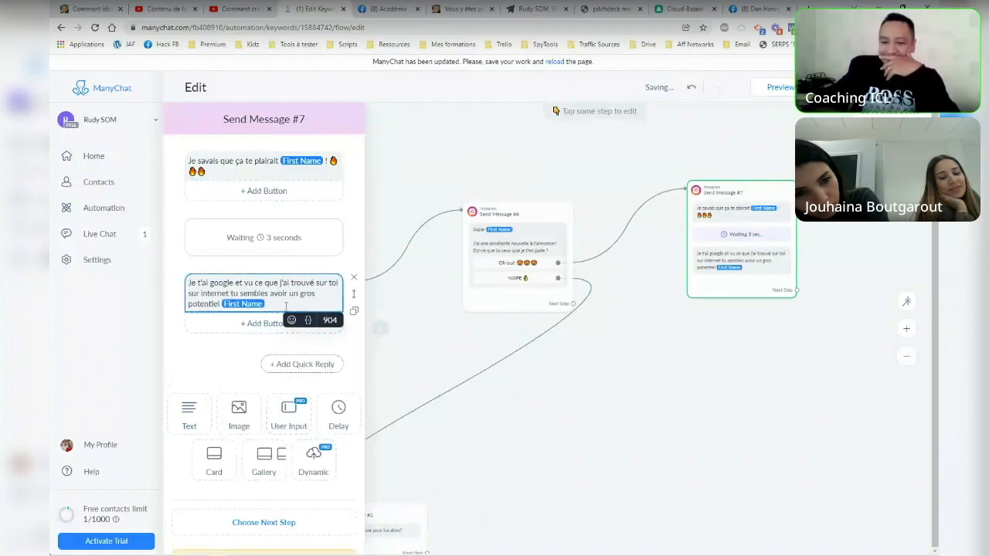
{"action": "type", "text": "."}
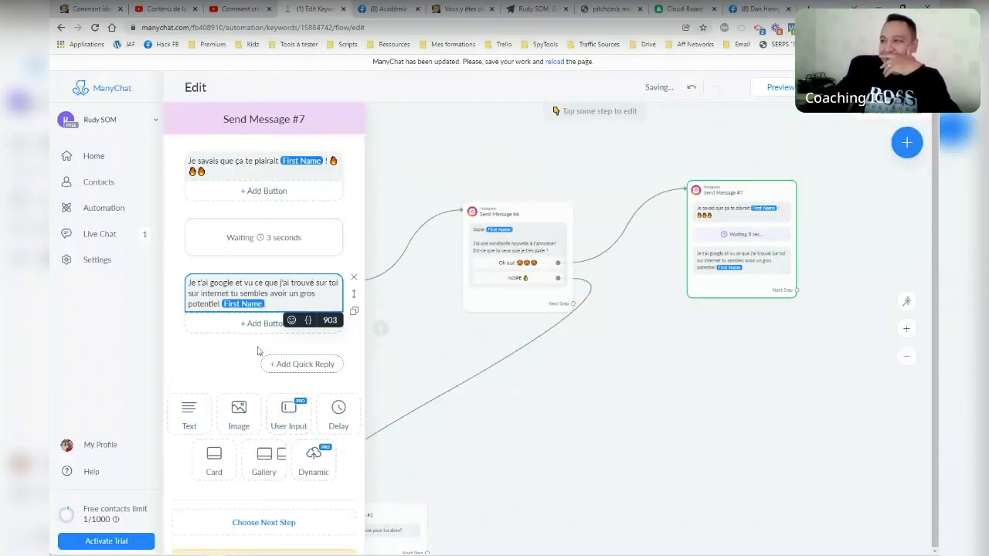
Add another 3-second delay and a third text block reading "Donc je vais t'offrir une mini session de coaching de".
{"action": "left_click", "coordinate": [338, 421]}
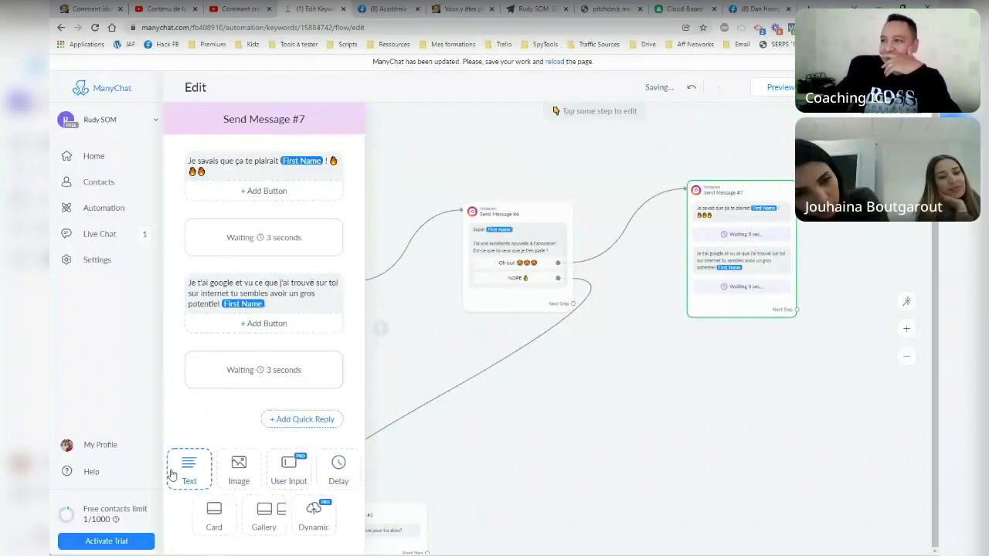
{"action": "left_click", "coordinate": [197, 461]}
{"action": "left_click", "coordinate": [229, 428]}
{"action": "type", "text": "Donc je vais t'offrir"}
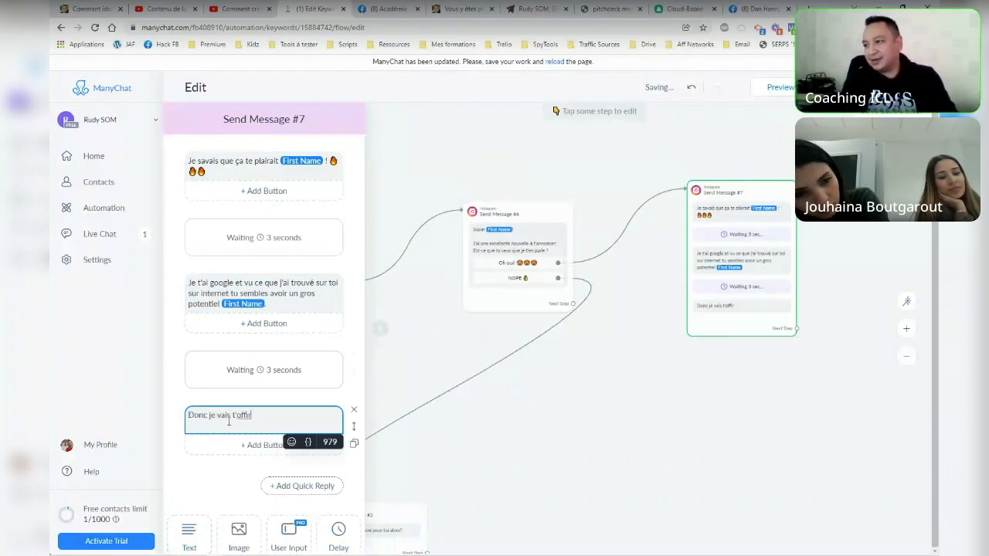
{"action": "type", "text": "rir une mini session de coaching de"}
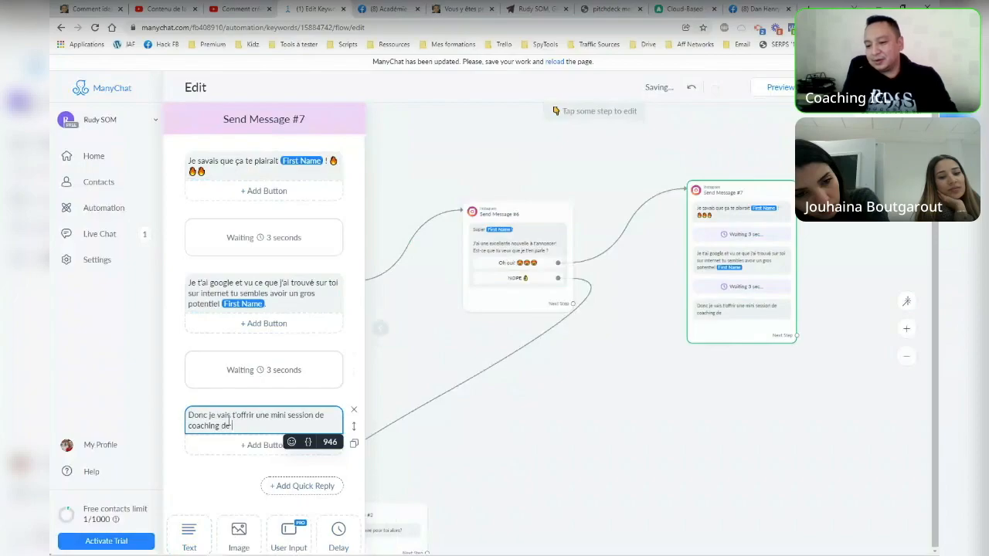
Complete the third text with "30 minutes d'une valeur de 97€ 100% offert pour toi jusqu'à demain.".
{"action": "type", "text": " 30 minutes d"}
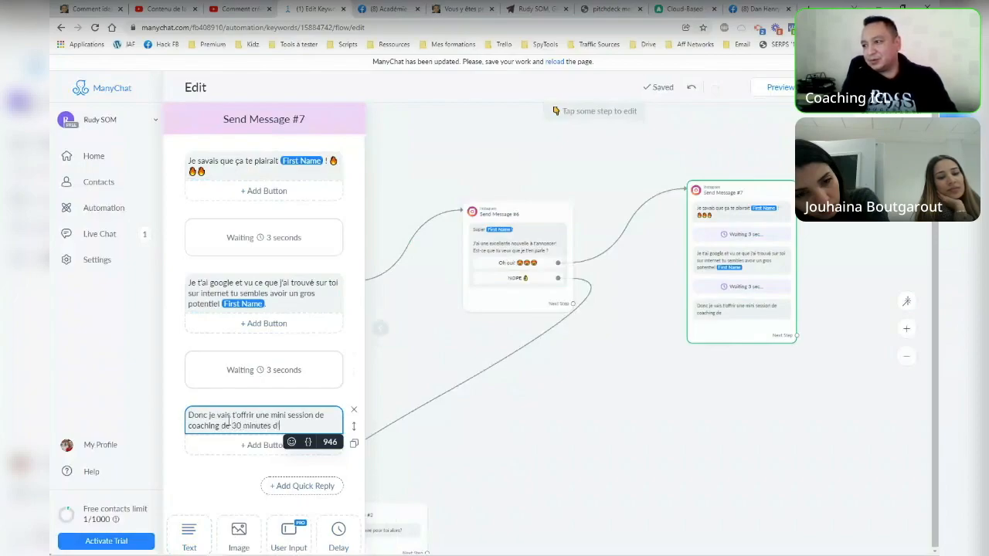
{"action": "type", "text": "'une valeur de 19"}
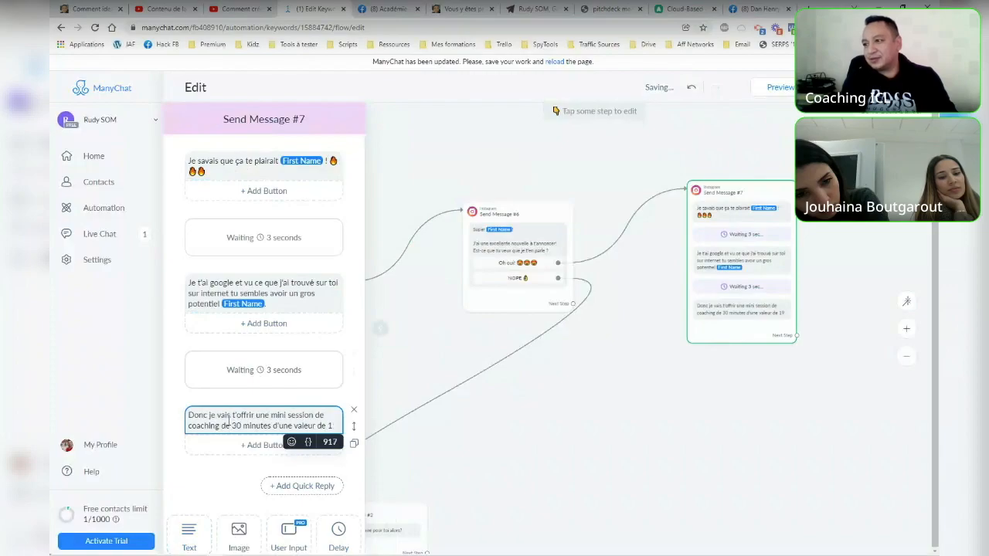
{"action": "key", "text": "BackSpace"}
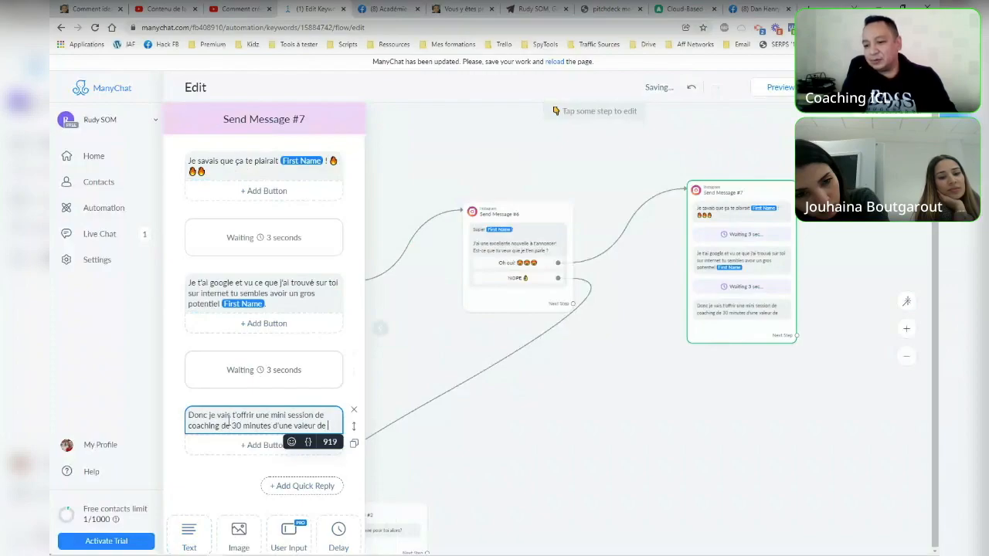
{"action": "type", "text": "97€"}
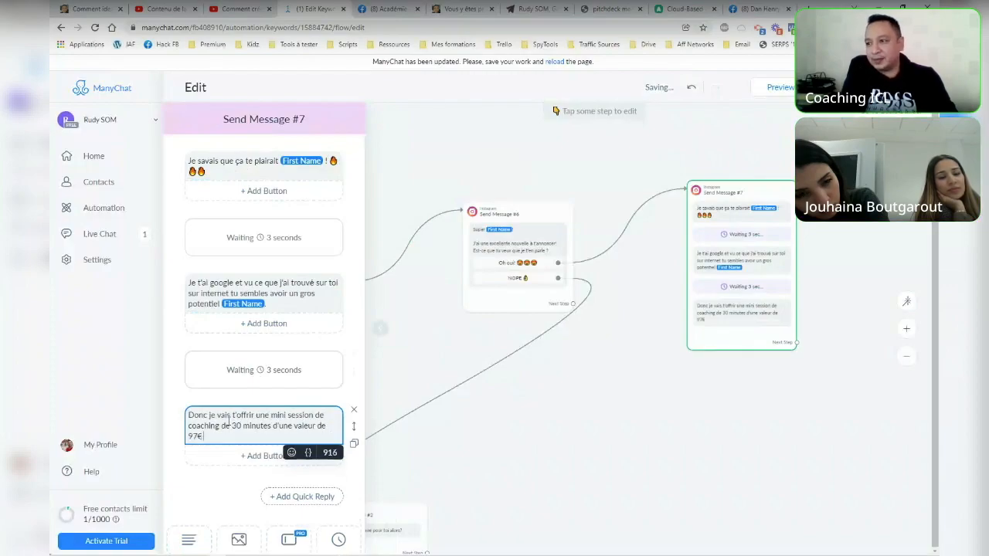
{"action": "type", "text": " 100%"}
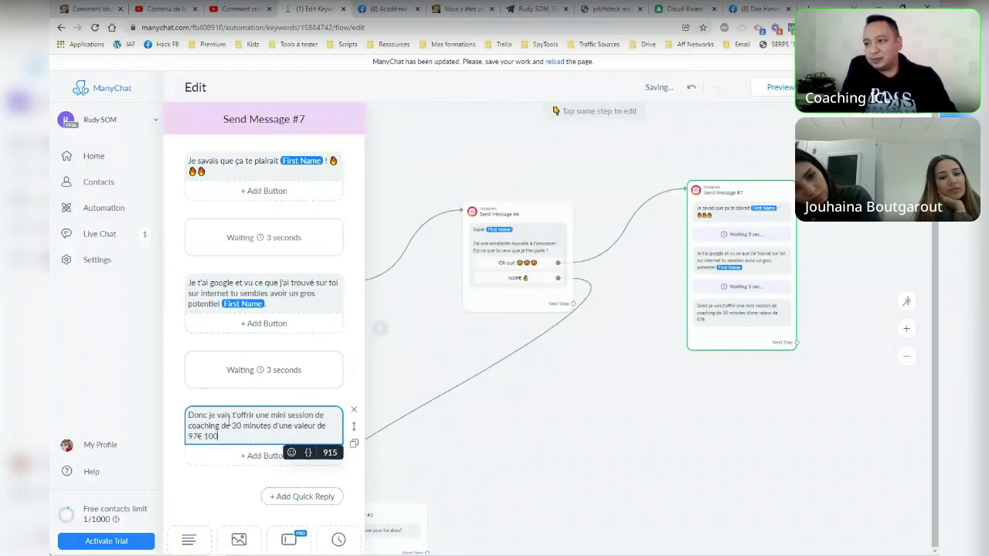
{"action": "type", "text": "ert pour toi jusqu'à demain"}
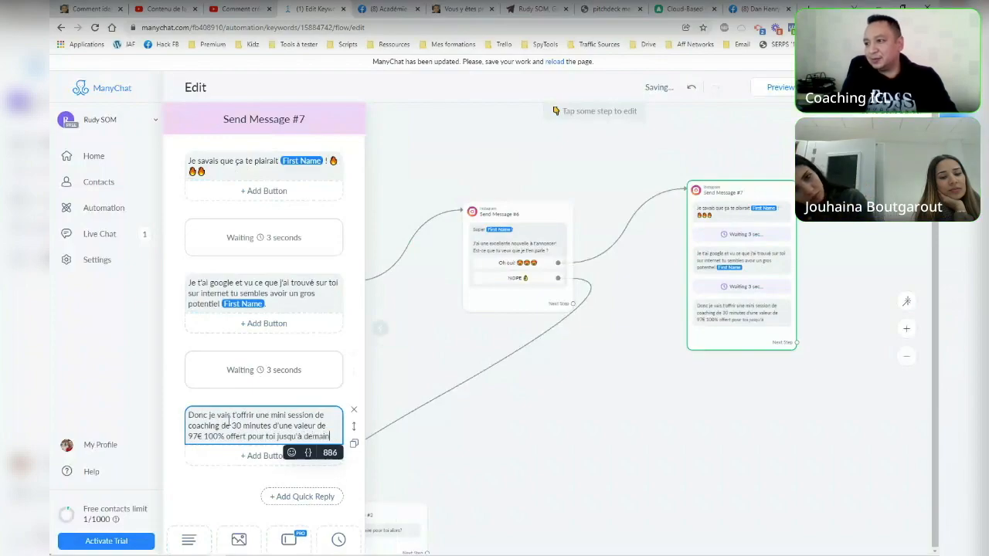
{"action": "type", "text": "."}
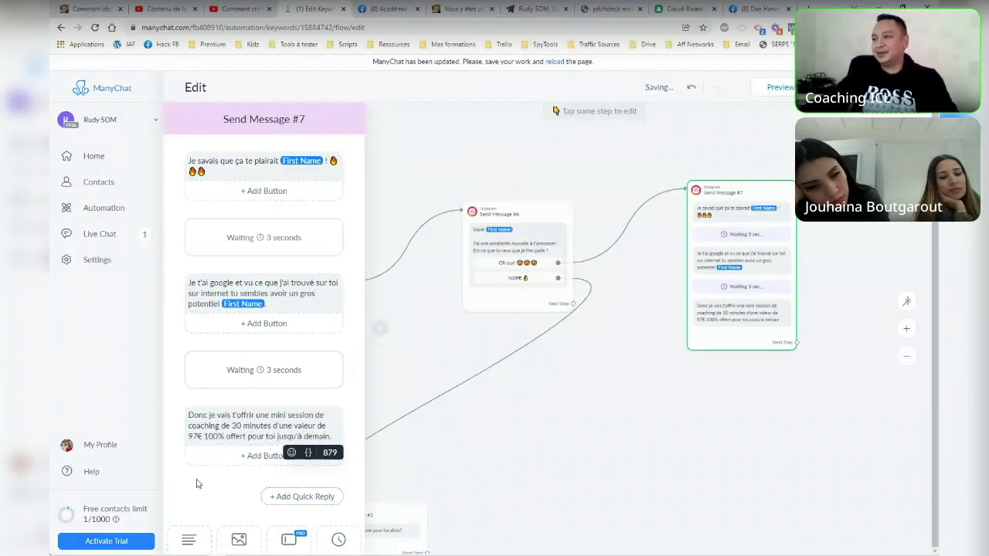
Add a 3-second delay and a fourth text block reading "Ca te fait plaisir j'espère?" to Send Message #7.
{"action": "scroll", "coordinate": [236, 425], "scroll_direction": "down", "scroll_amount": 1}
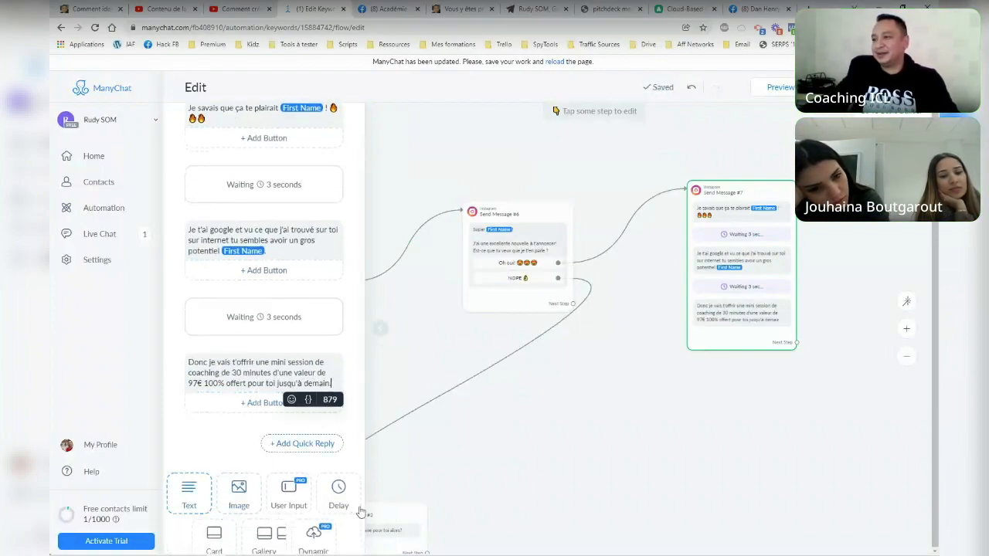
{"action": "left_click", "coordinate": [330, 505]}
{"action": "left_click", "coordinate": [199, 537]}
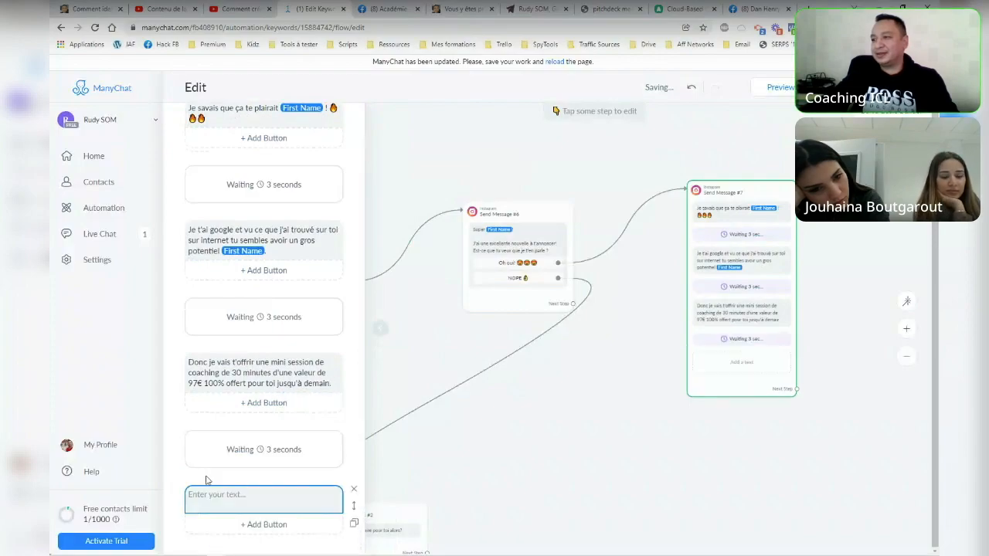
{"action": "type", "text": "Ca"}
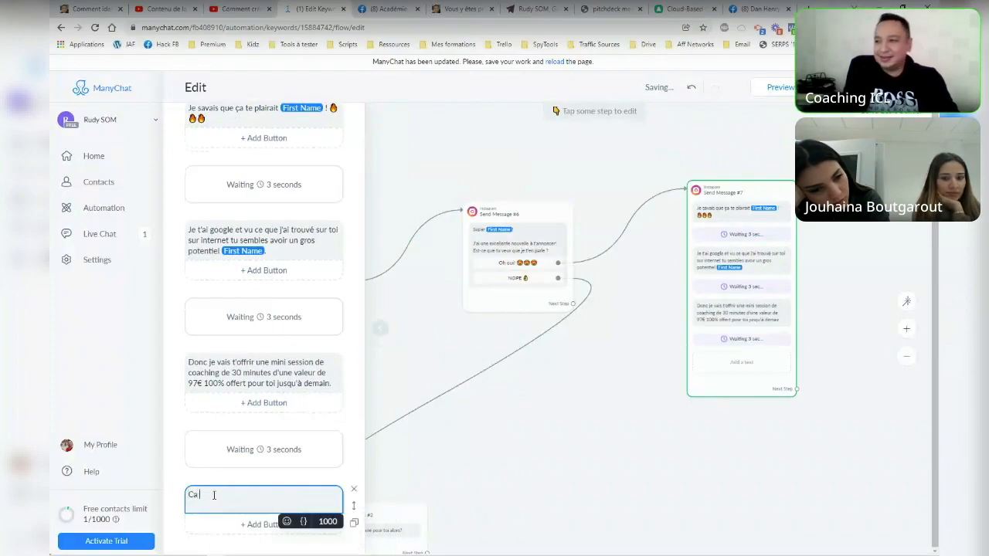
{"action": "type", "text": " te fa"}
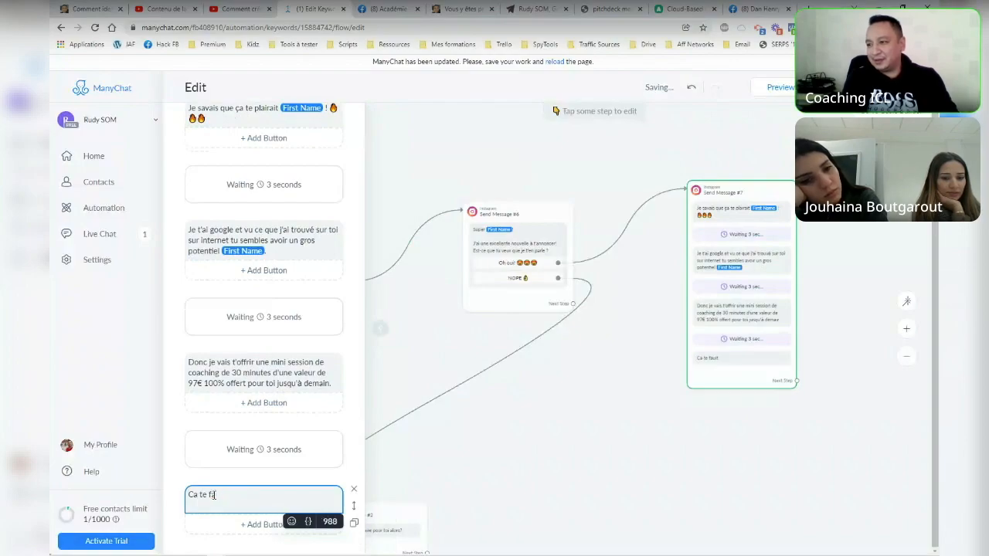
{"action": "type", "text": "it plaisir !"}
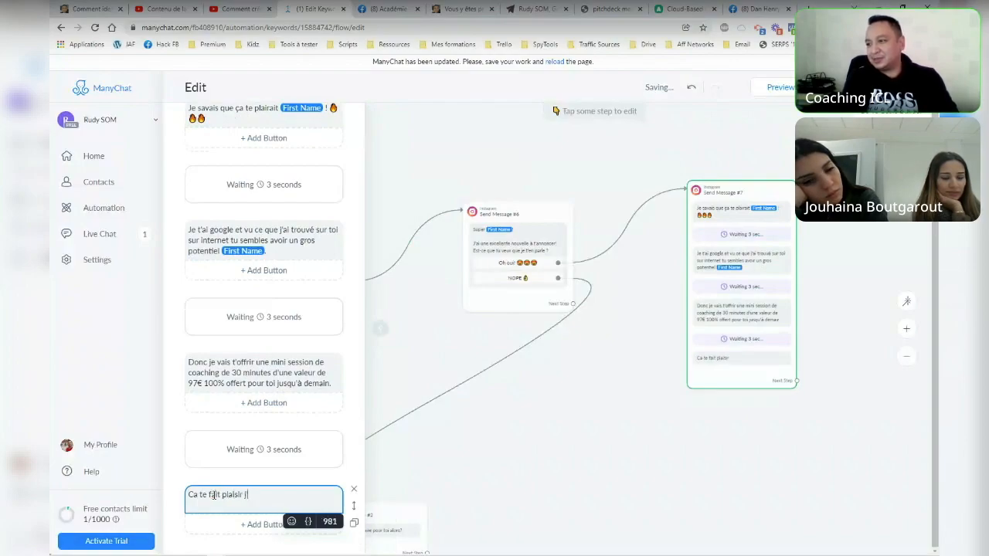
{"action": "type", "text": "j'espè_re"}
{"action": "key", "text": "BackSpace"}
{"action": "key", "text": "BackSpace"}
{"action": "key", "text": "BackSpace"}
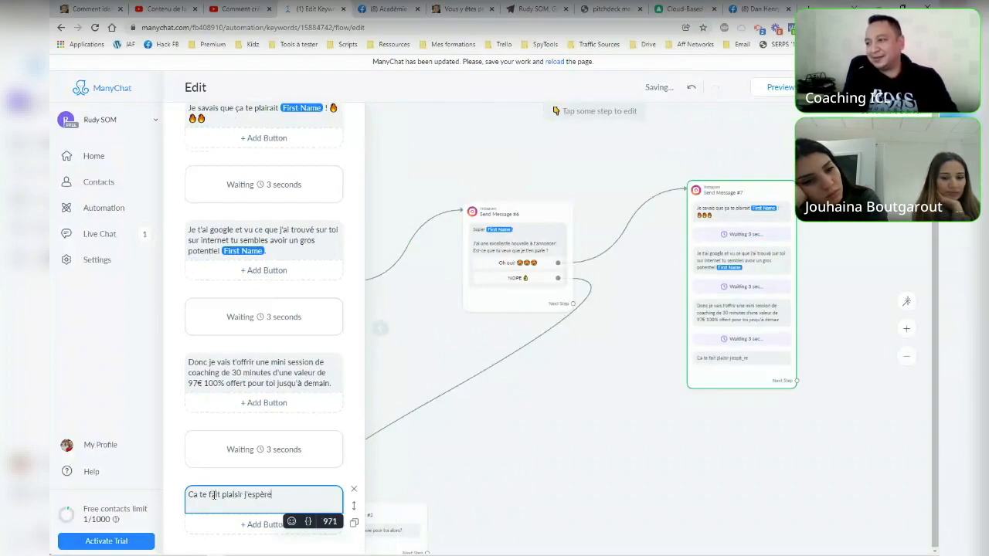
{"action": "type", "text": "?"}
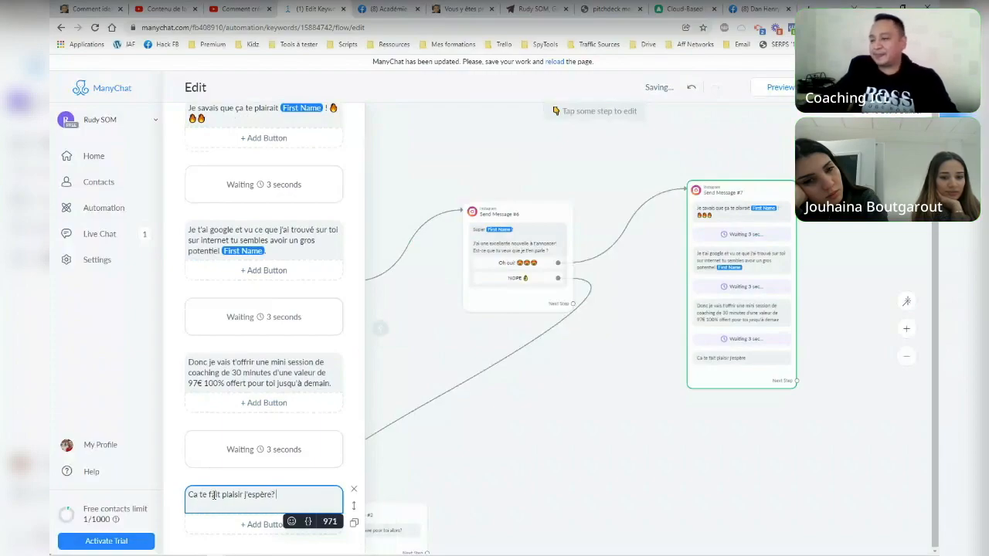
Add a button under the fourth text, title it "TROP COOL !!!" and shorten the title to "COOL !!!".
{"action": "left_click", "coordinate": [263, 525]}
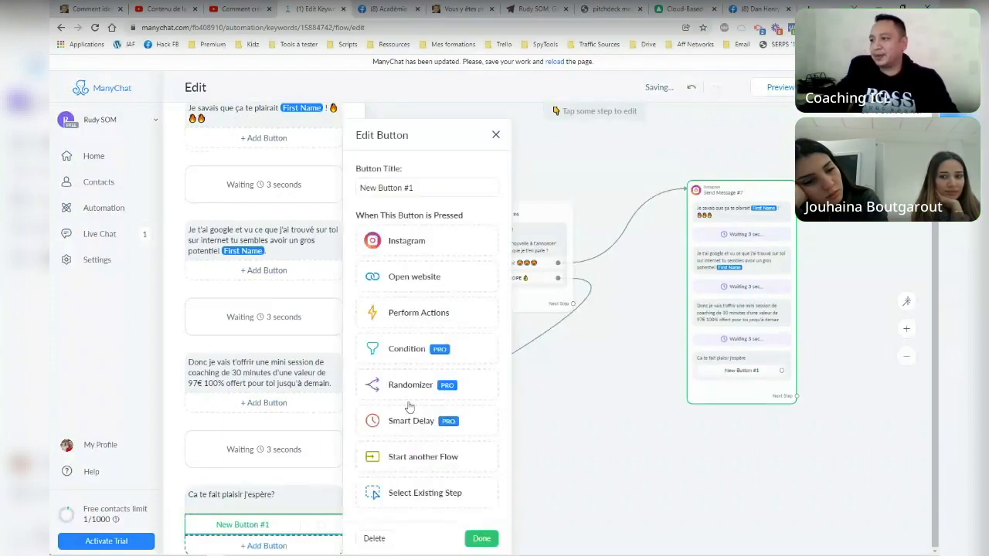
{"action": "left_click_drag", "start_coordinate": [417, 188], "coordinate": [359, 195]}
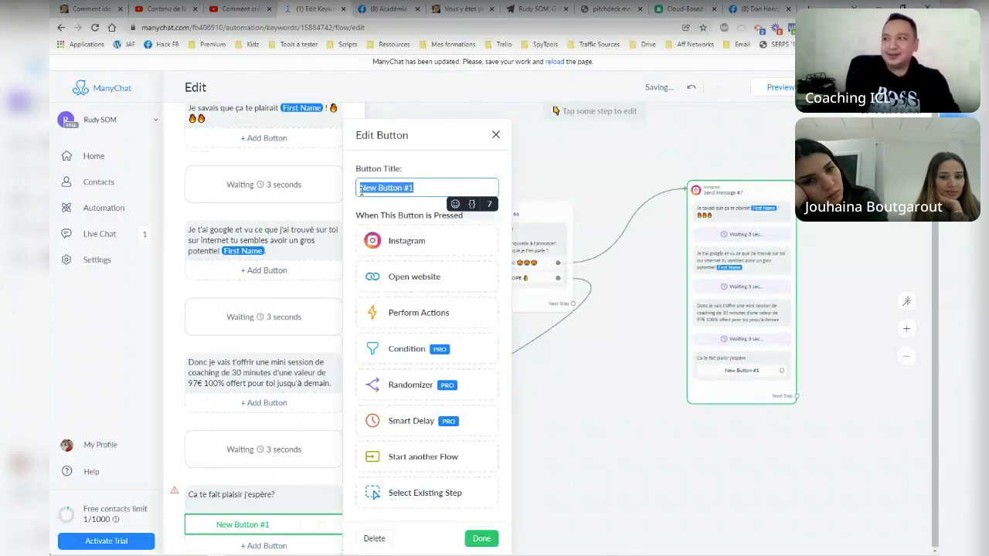
{"action": "key", "text": "BackSpace"}
{"action": "type", "text": "TROPC"}
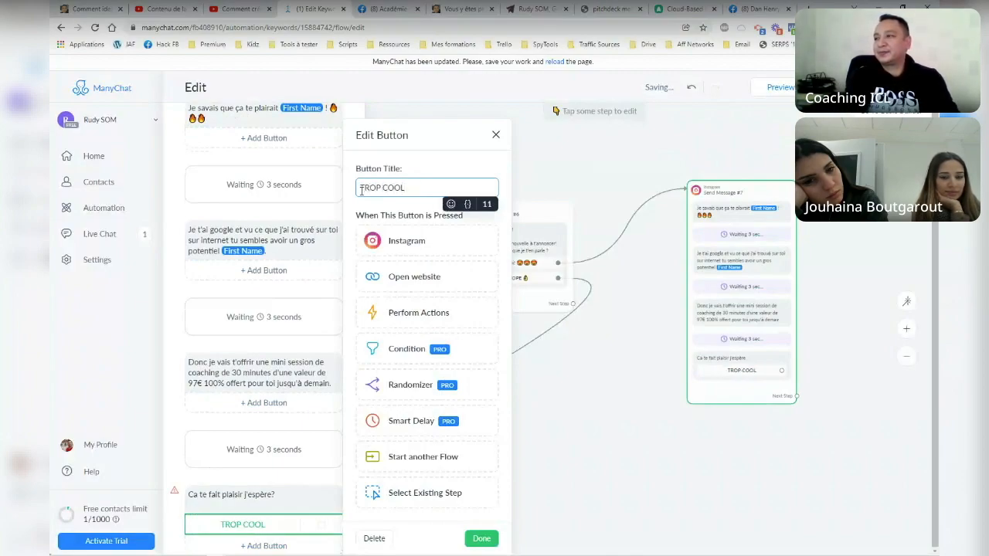
{"action": "key", "text": "BackSpace"}
{"action": "type", "text": "L"}
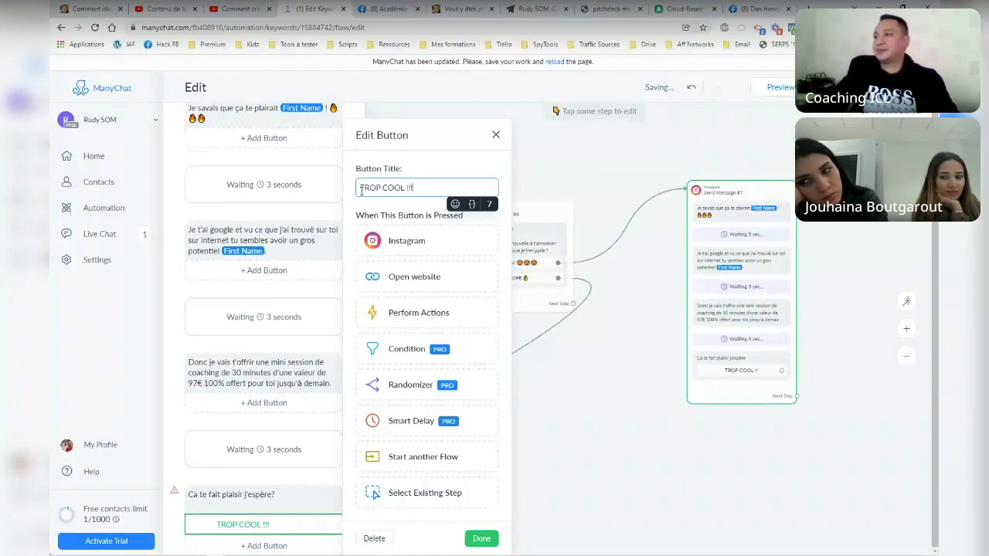
{"action": "double_click", "coordinate": [371, 187]}
{"action": "key", "text": "BackSpace"}
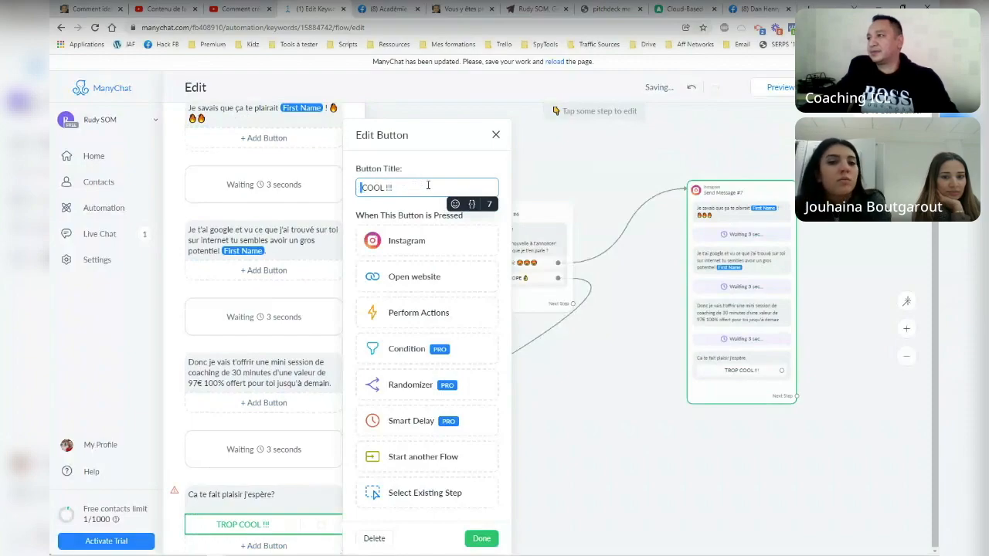
Replace the button's title with "OH OUI MERCI!".
{"action": "triple_click", "coordinate": [397, 186]}
{"action": "type", "text": "OH O"}
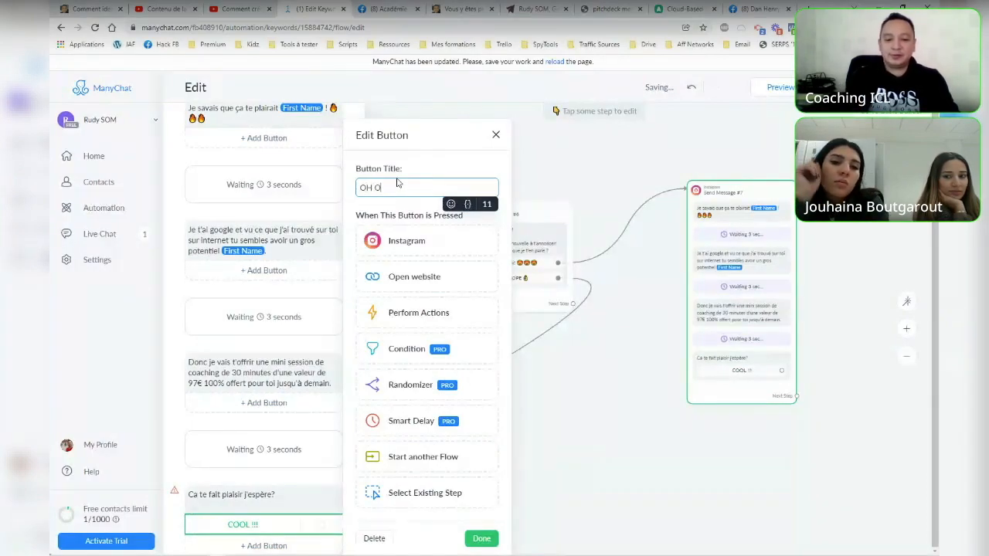
{"action": "type", "text": "UI MERCI!"}
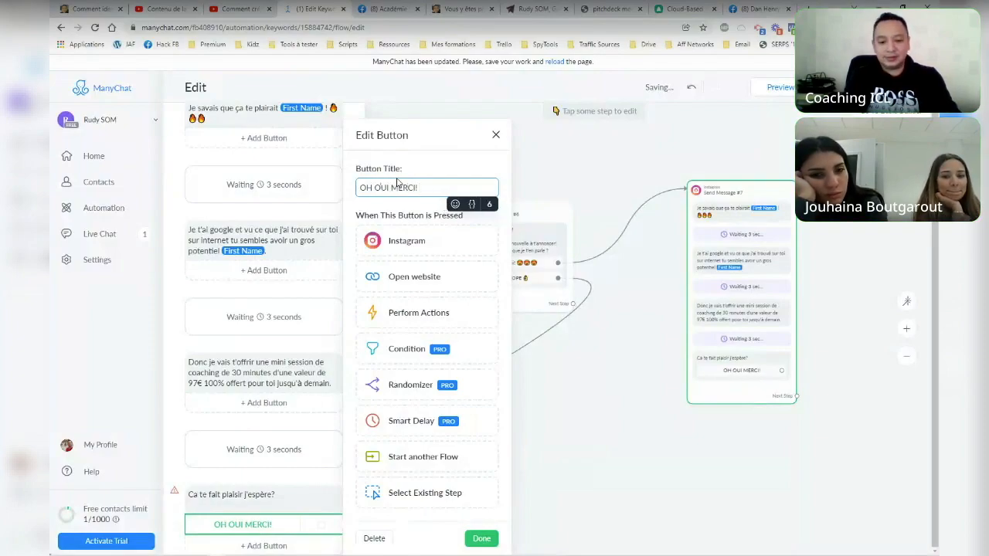
Append a praying-hands emoji to the button's title and make the button lead to a new Instagram message.
{"action": "key", "text": "super+period"}
{"action": "type", "text": "merci"}
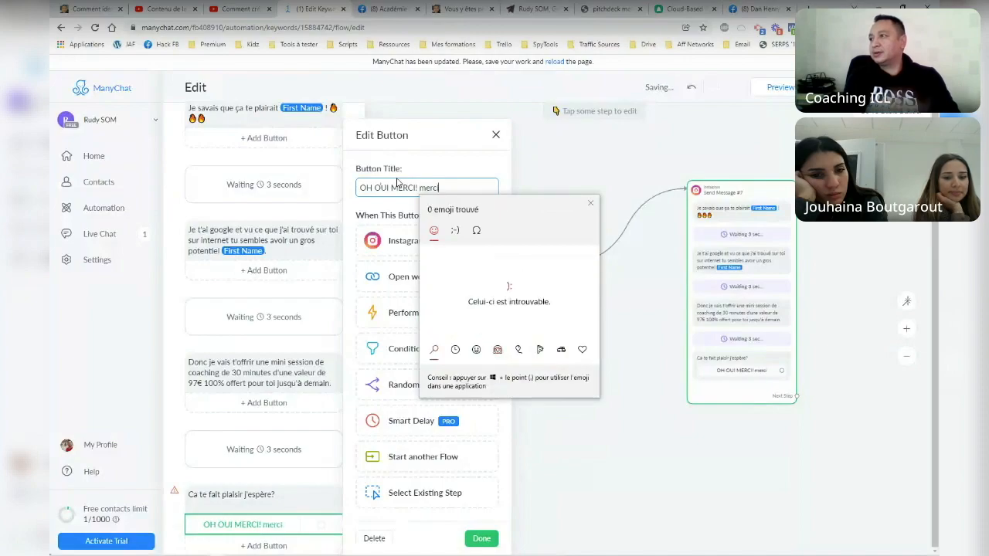
{"action": "key", "text": "BackSpace"}
{"action": "key", "text": "BackSpace"}
{"action": "key", "text": "BackSpace"}
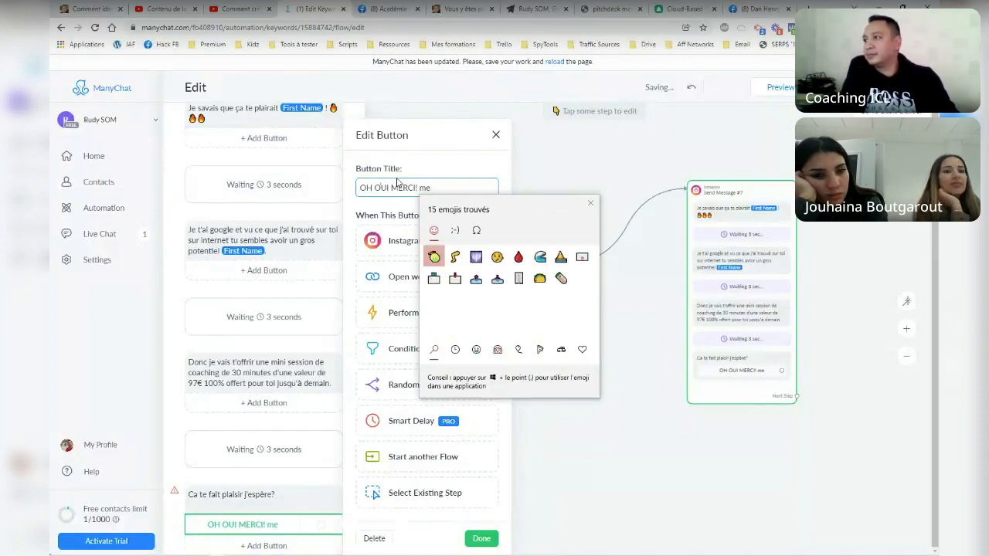
{"action": "key", "text": "BackSpace"}
{"action": "key", "text": "BackSpace"}
{"action": "type", "text": "pr"}
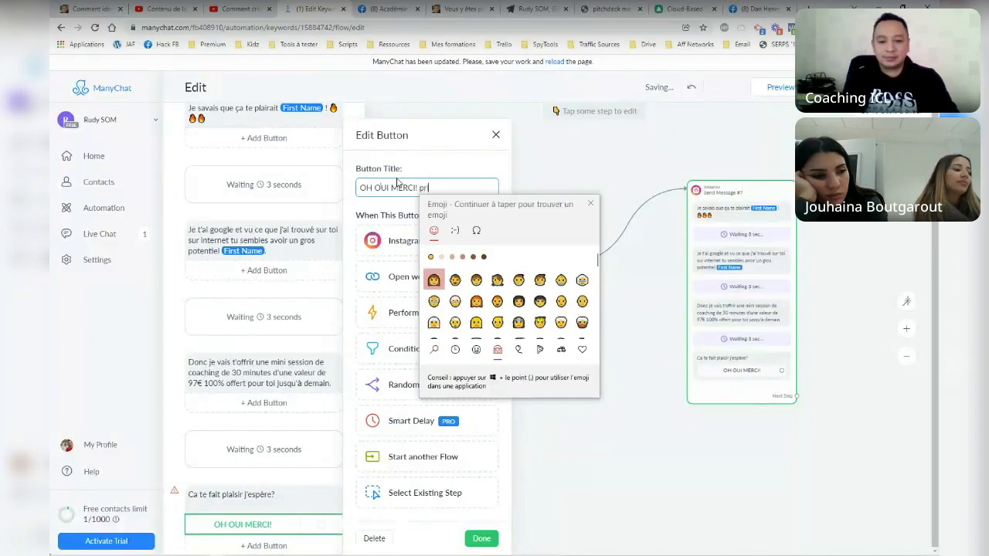
{"action": "type", "text": "i"}
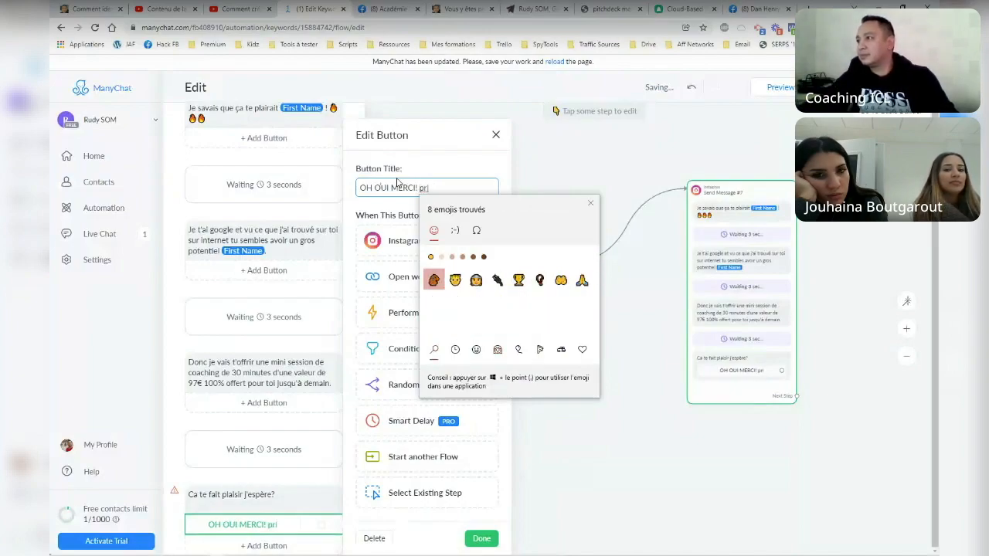
{"action": "left_click", "coordinate": [582, 280]}
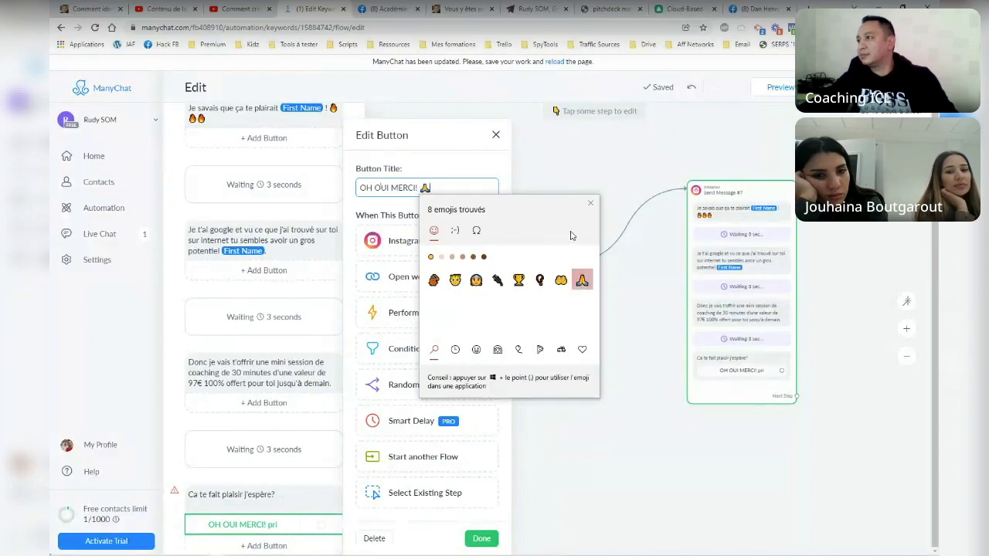
{"action": "left_click", "coordinate": [590, 204]}
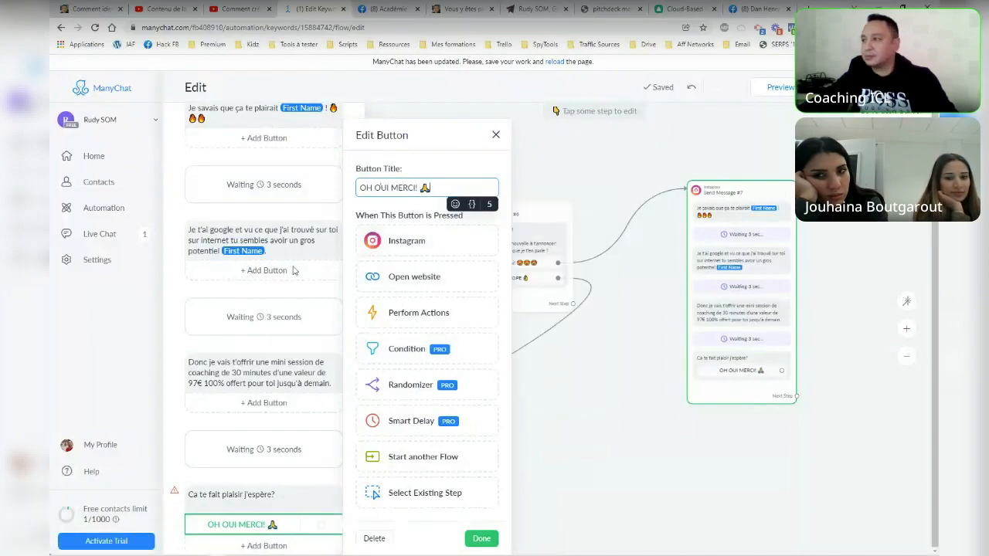
{"action": "left_click", "coordinate": [411, 243]}
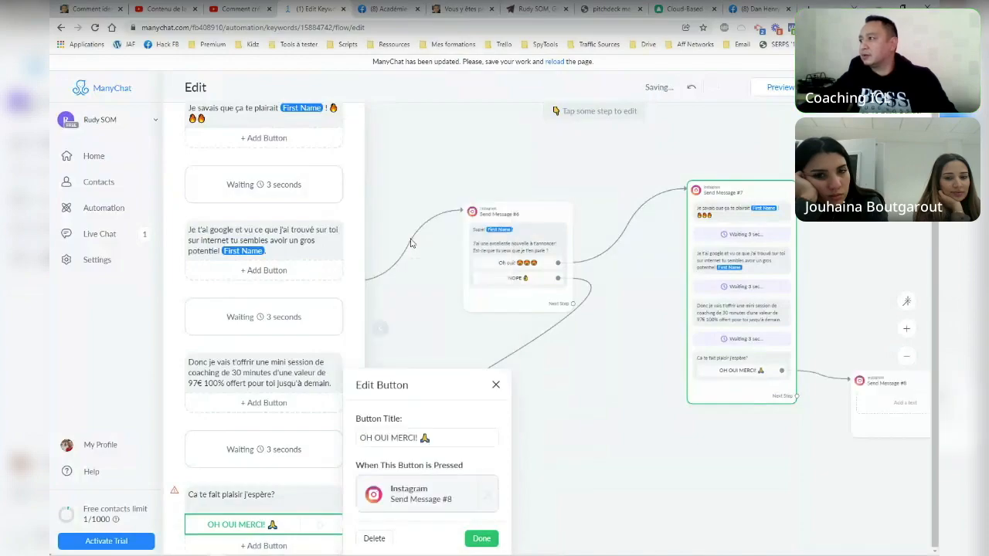
{"action": "left_click", "coordinate": [274, 546]}
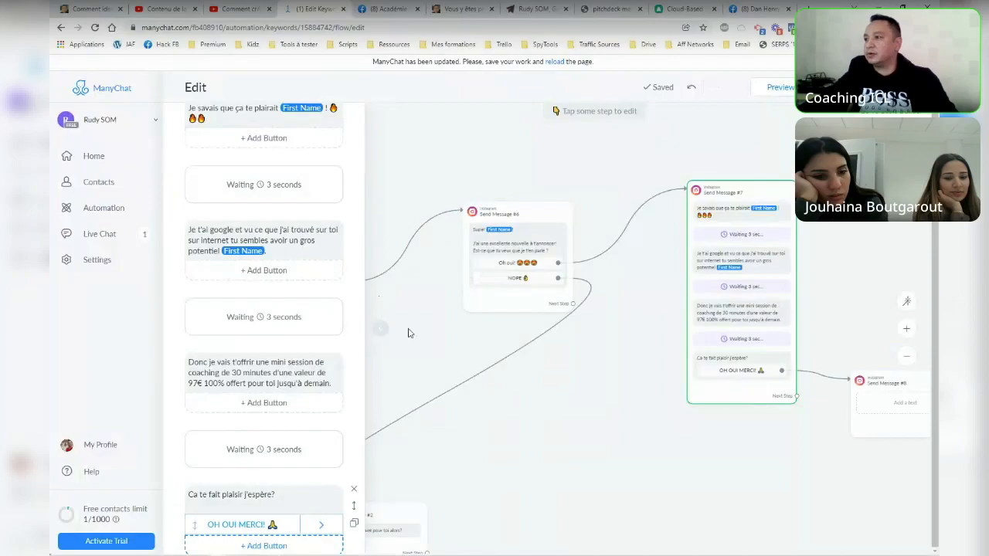
Add a second button titled "NOPE M'ENBALEK" under the fourth text and connect it to the existing message #2.
{"action": "scroll", "coordinate": [313, 456], "scroll_direction": "down", "scroll_amount": 2}
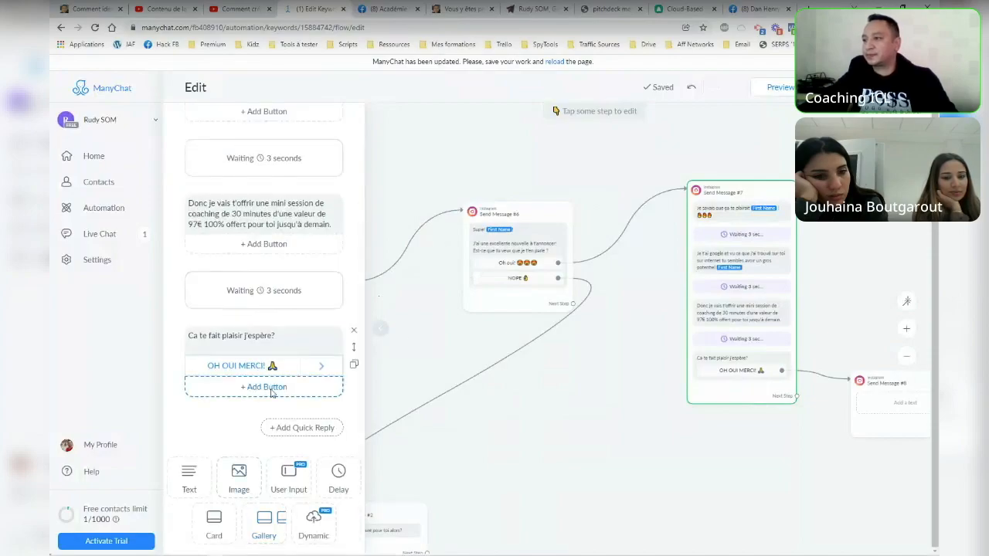
{"action": "left_click", "coordinate": [272, 387]}
{"action": "type", "text": "Nope"}
{"action": "key", "text": "BackSpace"}
{"action": "key", "text": "BackSpace"}
{"action": "key", "text": "BackSpace"}
{"action": "key", "text": "BackSpace"}
{"action": "type", "text": "NOPE M'ENBAL"}
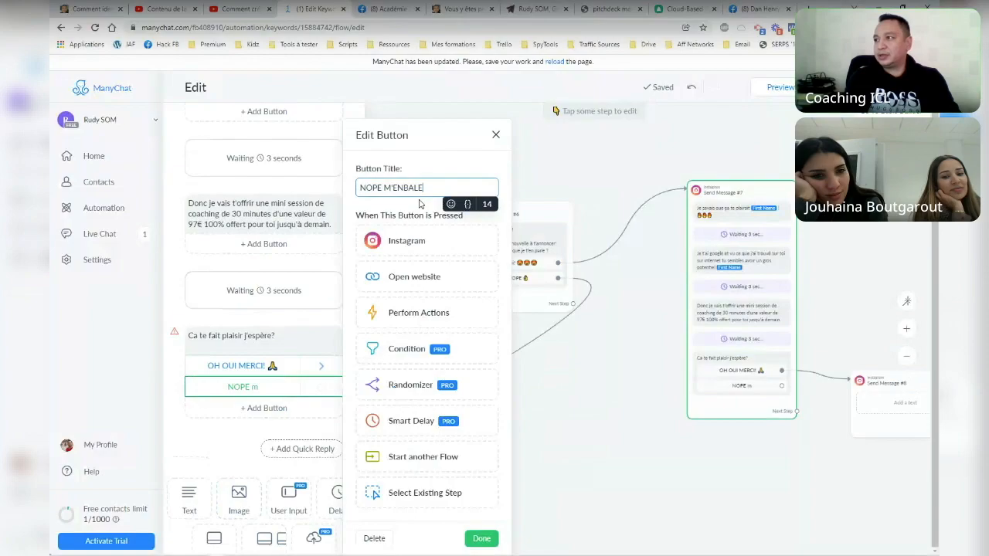
{"action": "type", "text": "E"}
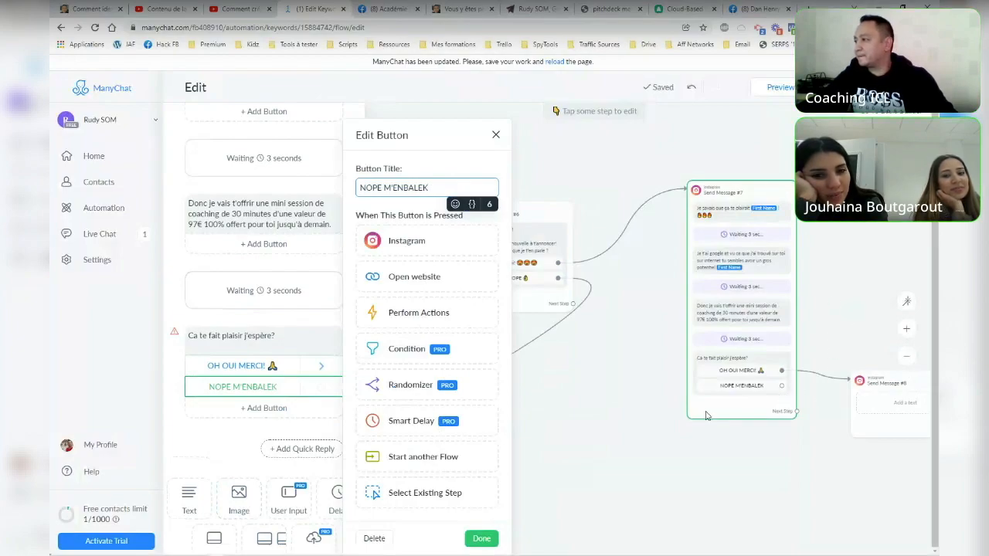
{"action": "left_click", "coordinate": [643, 417]}
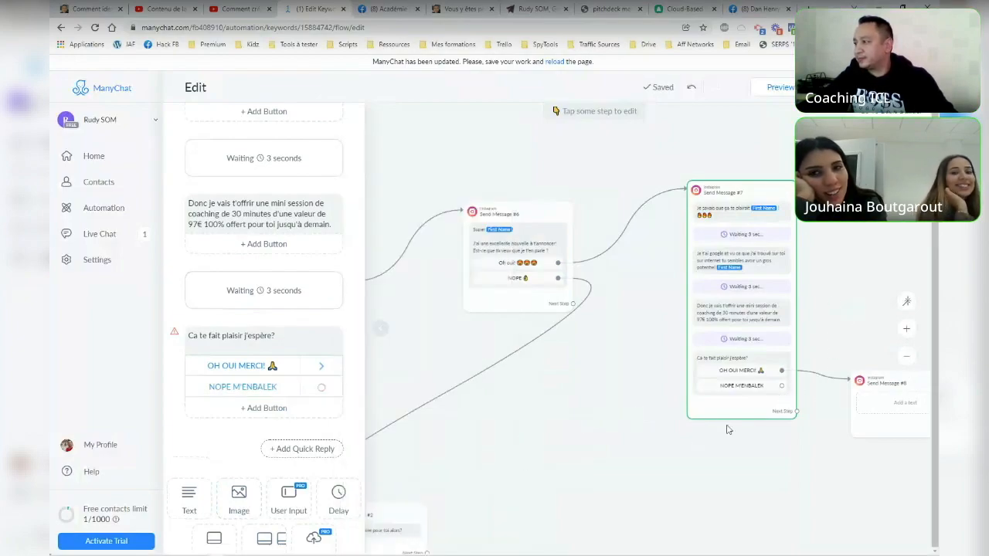
{"action": "left_click", "coordinate": [781, 386]}
{"action": "left_click", "coordinate": [408, 515]}
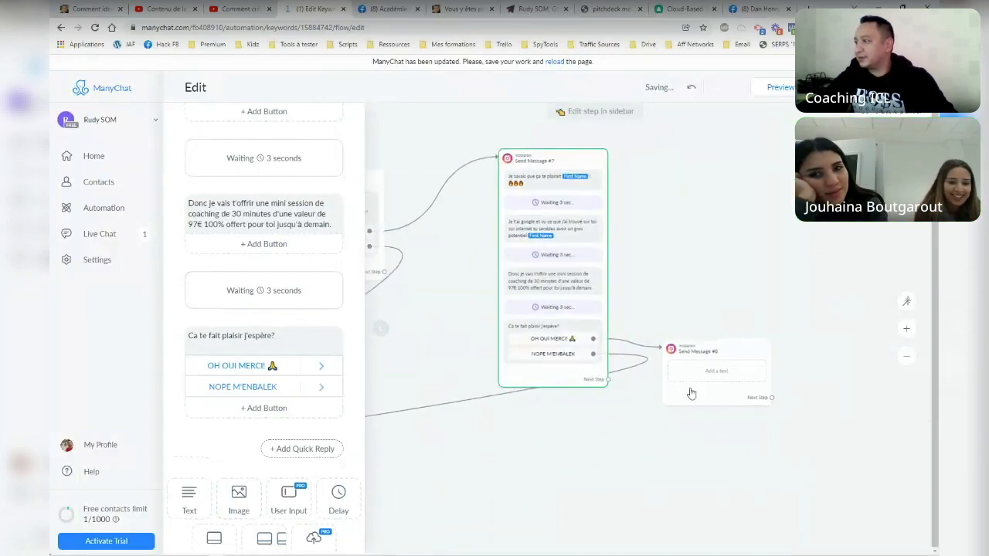
Write "Clique sur le bouton pour réserver le jour et l'heure à laquelle on va se parler, tu vas voir c'est un truc de ouf!" in message #8.
{"action": "left_click", "coordinate": [702, 380]}
{"action": "left_click", "coordinate": [261, 160]}
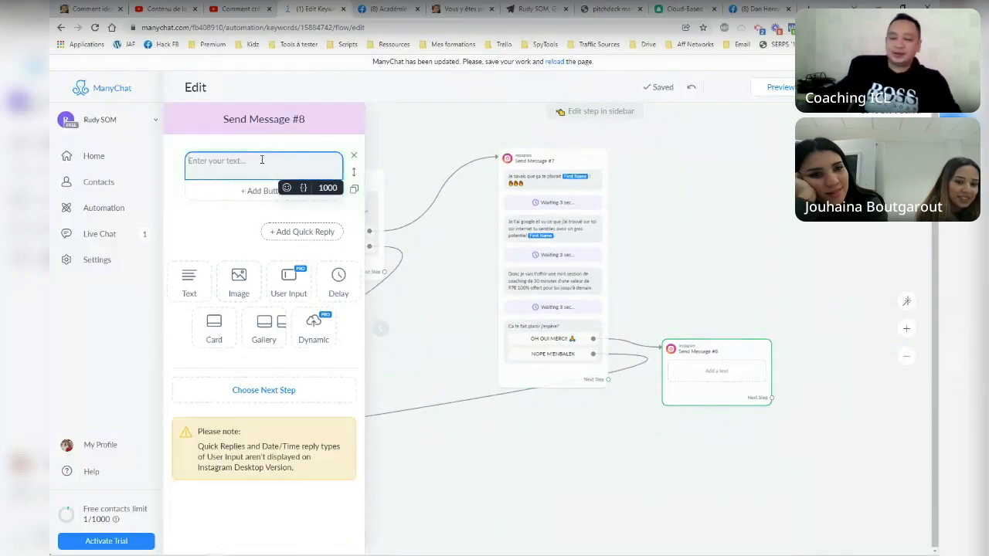
{"action": "type", "text": "Clio"}
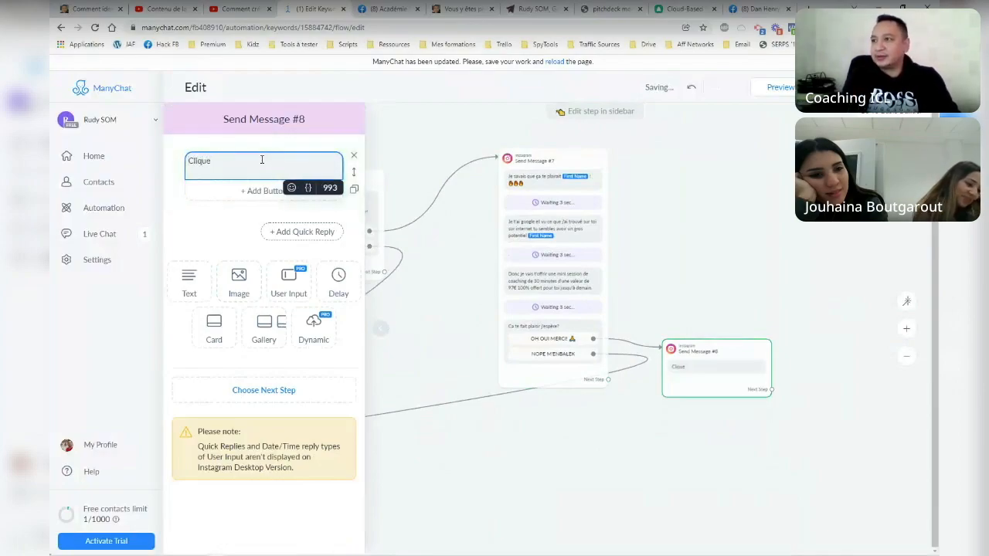
{"action": "type", "text": "ue sur le bouton pour réserver le jour et l'he"}
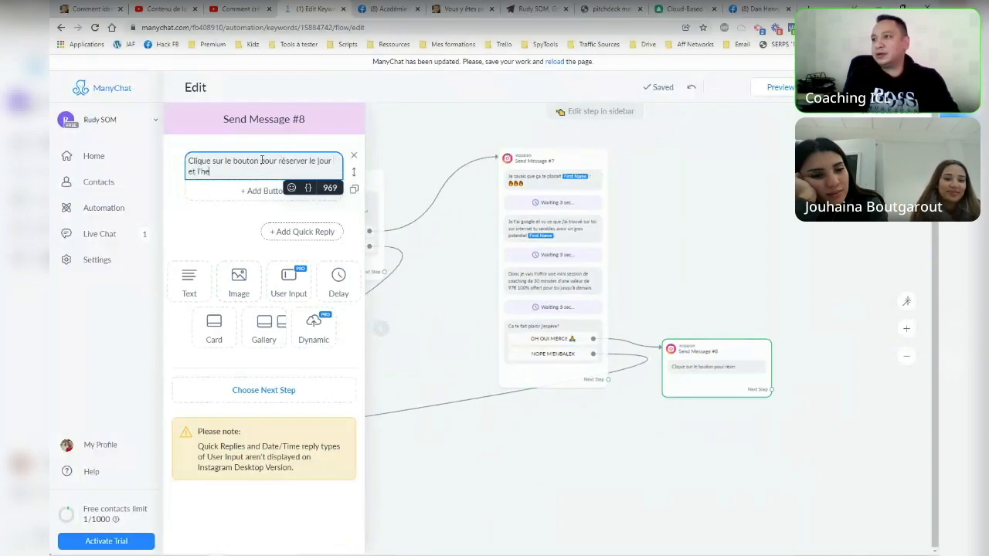
{"action": "type", "text": "ure à laquelle on va se p"}
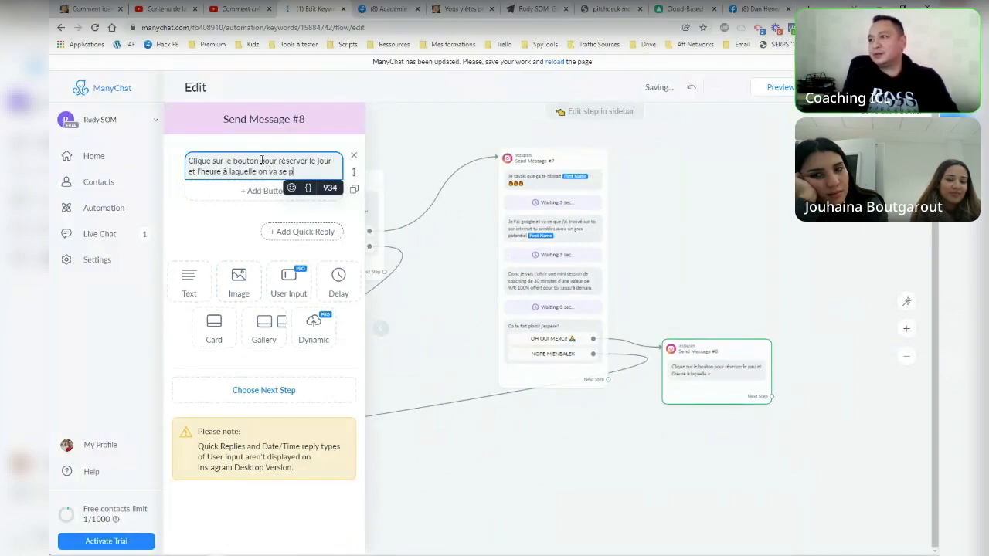
{"action": "type", "text": "arler, tu vas"}
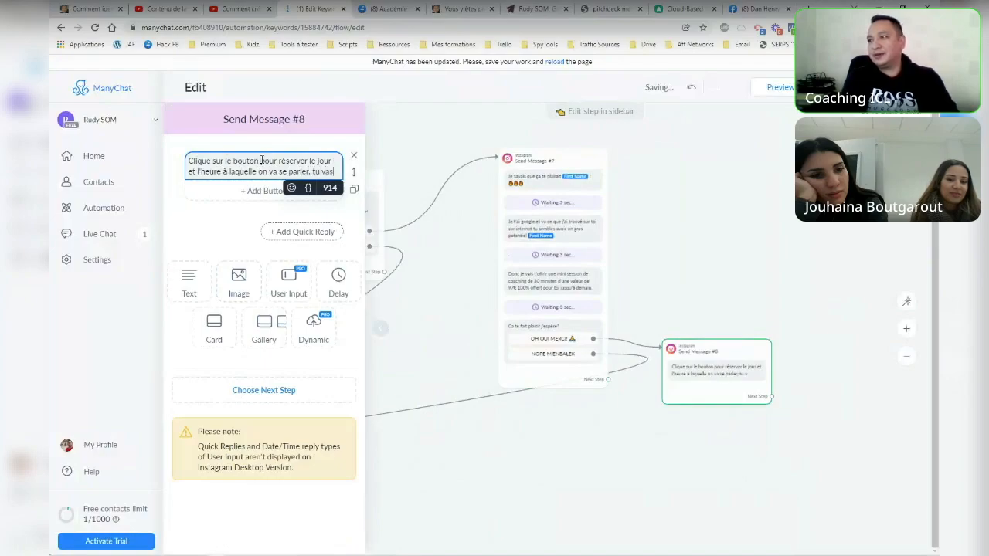
{"action": "type", "text": " voir c'est un truc de ouf!"}
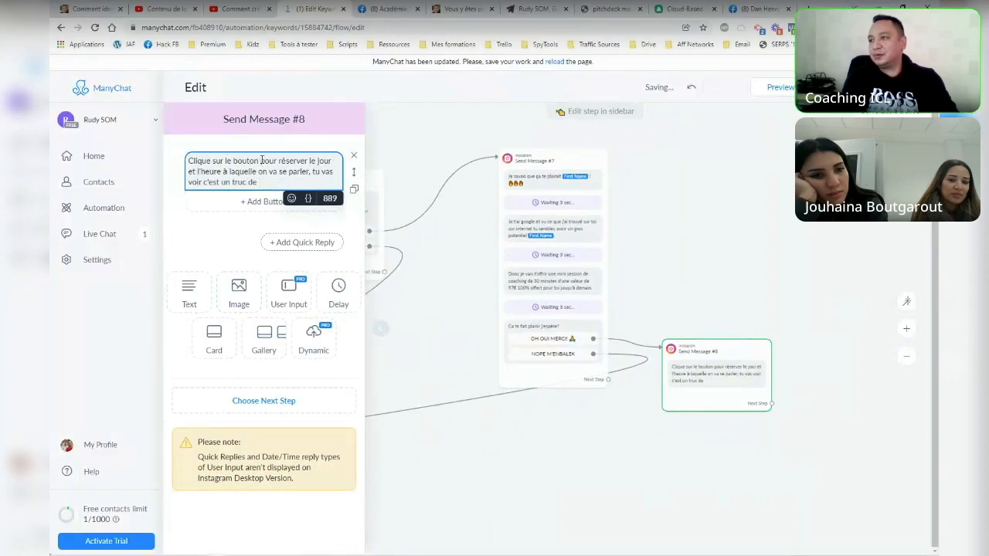
Add a button under message #8's text and title it with a right-pointing hand emoji followed by "CLIQUE ICI".
{"action": "left_click", "coordinate": [264, 202]}
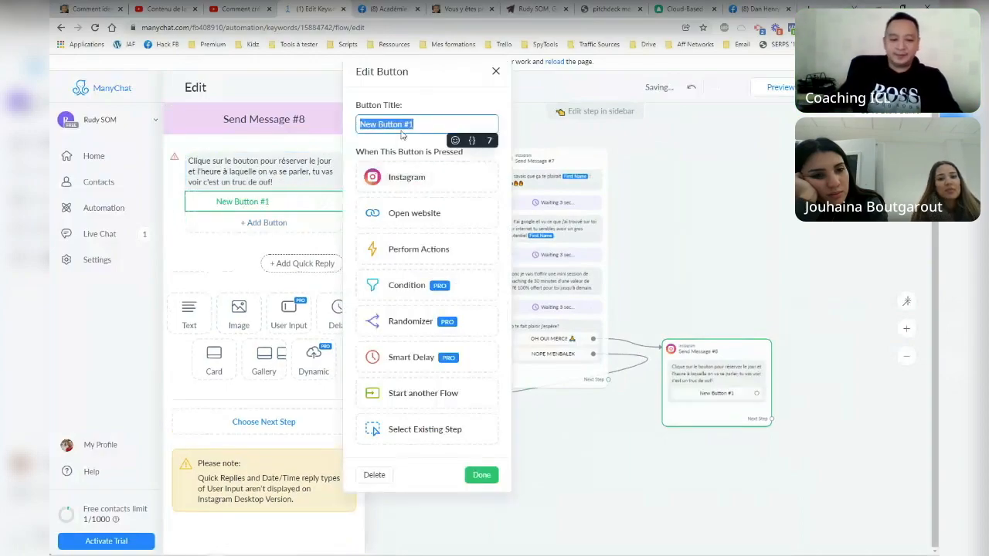
{"action": "key", "text": "super+period"}
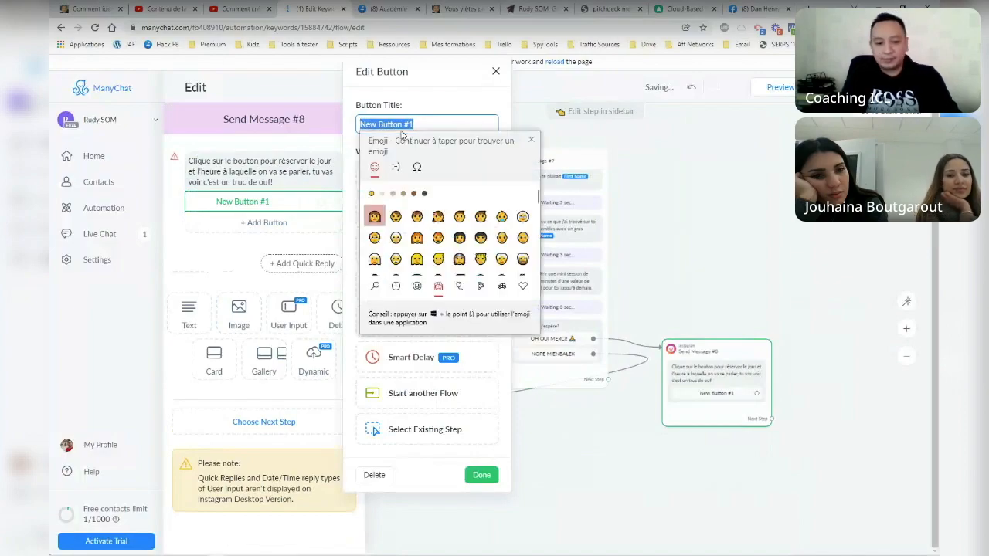
{"action": "type", "text": "droit"}
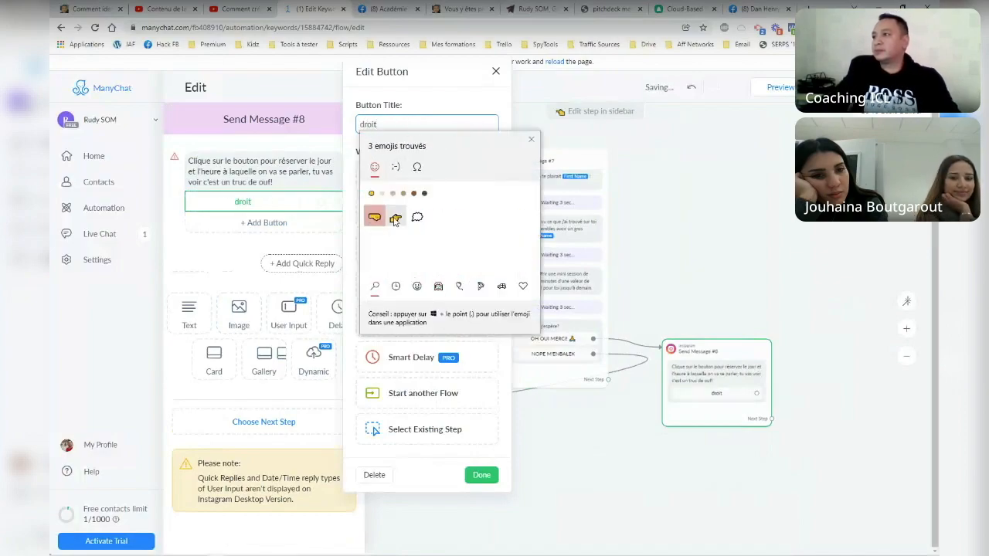
{"action": "left_click", "coordinate": [395, 219]}
{"action": "left_click", "coordinate": [402, 122]}
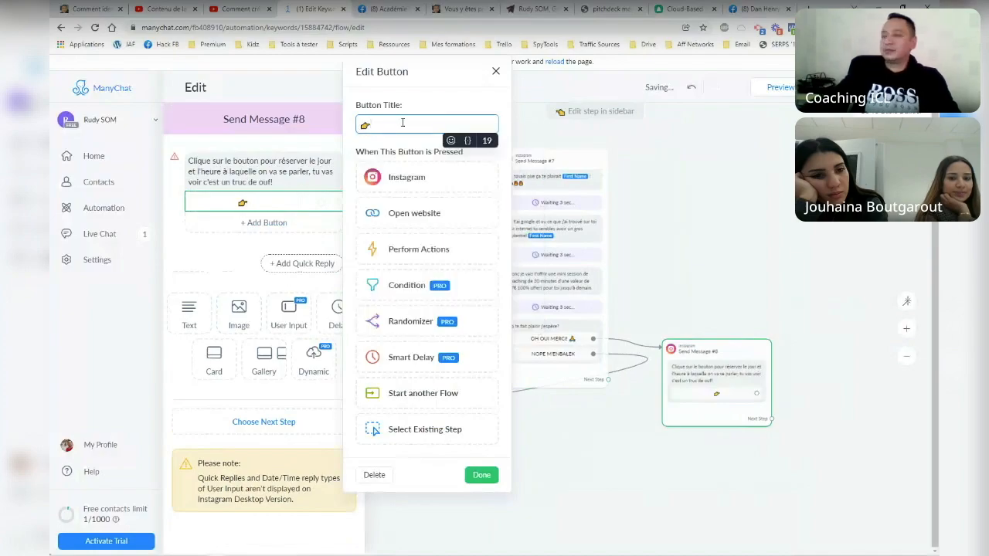
{"action": "type", "text": "CLIQUE ICI"}
Append a left-pointing hand emoji to the "CLIQUE ICI" button title and finish editing the button.
{"action": "key", "text": "super+period"}
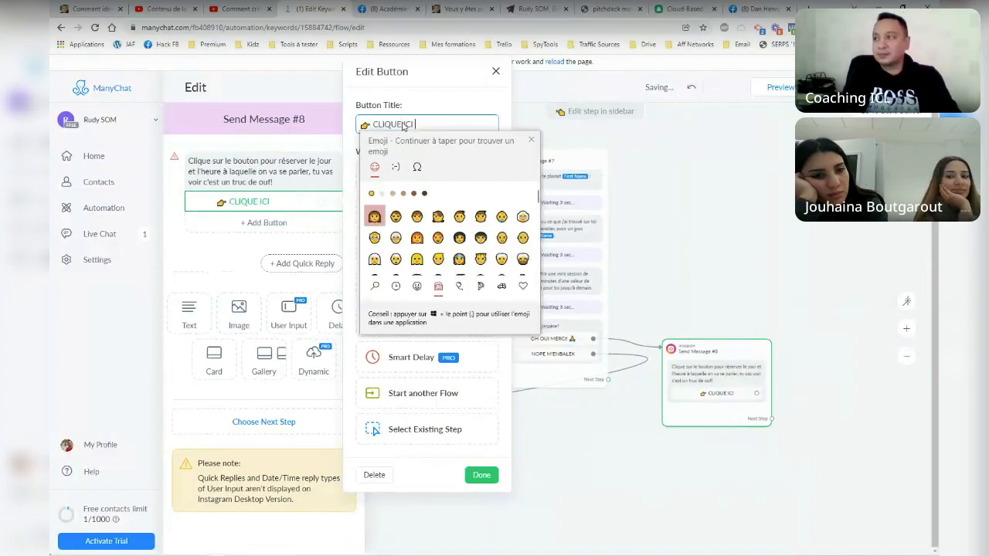
{"action": "type", "text": "gauche"}
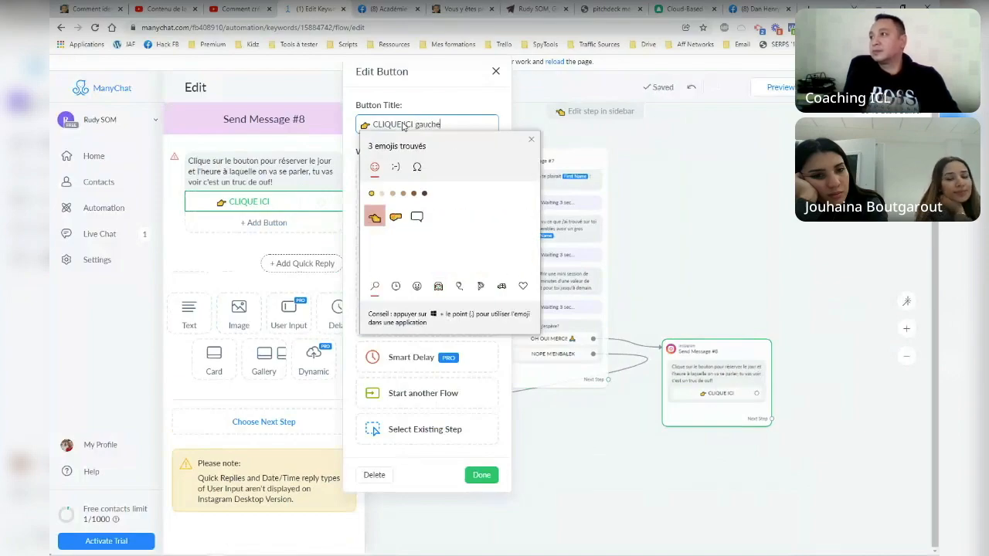
{"action": "left_click", "coordinate": [376, 217]}
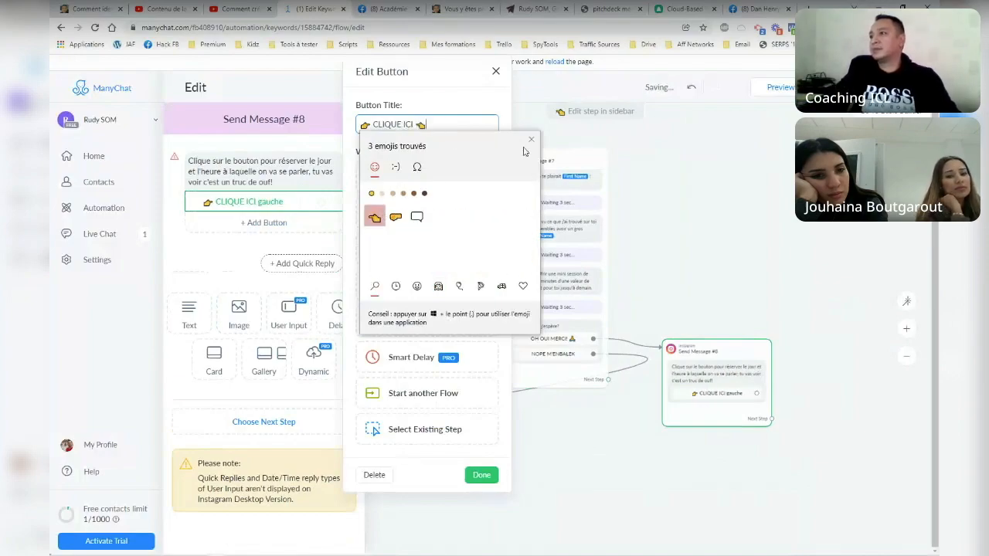
{"action": "left_click", "coordinate": [531, 139]}
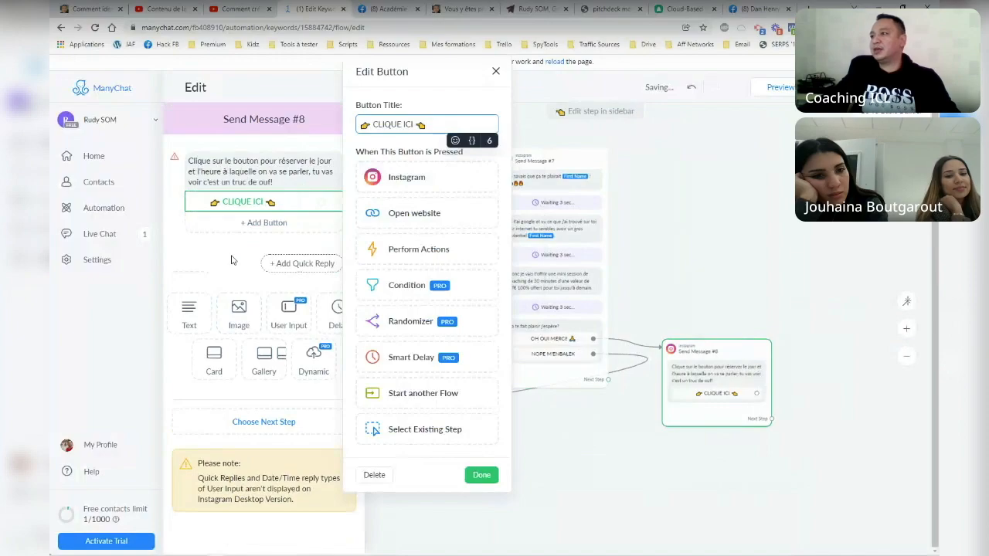
{"action": "left_click", "coordinate": [483, 477]}
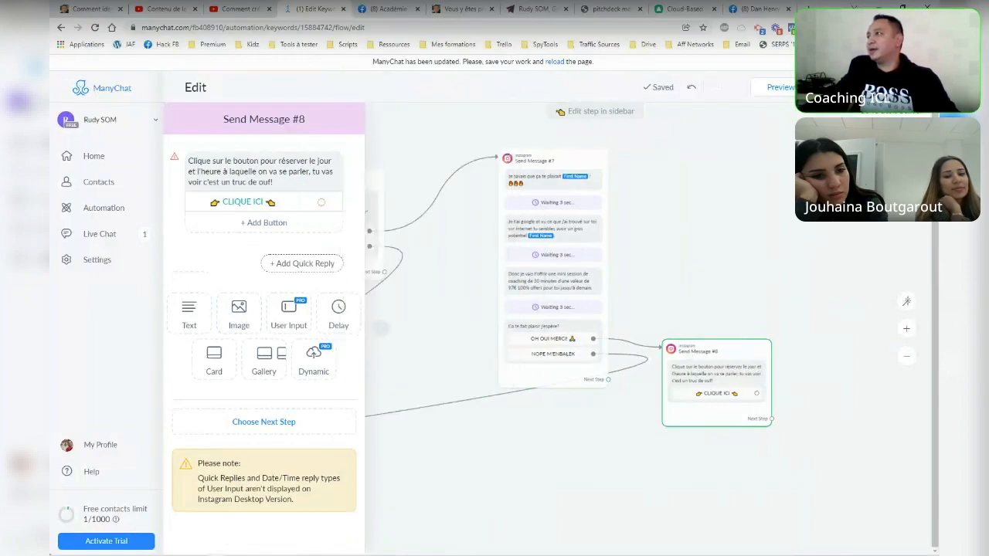
Start the 7-day free trial of the Pro plan.
{"action": "left_click", "coordinate": [484, 478]}
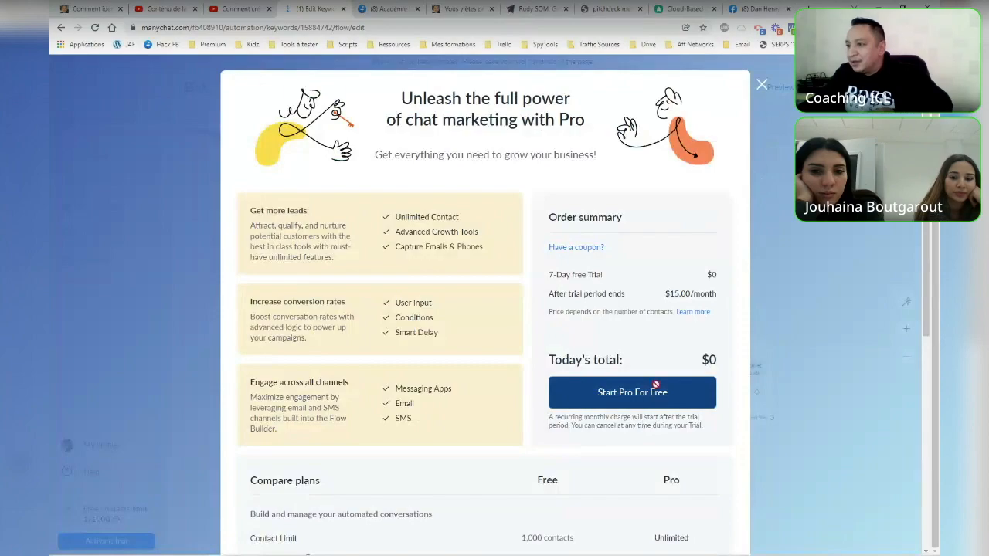
{"action": "left_click", "coordinate": [656, 384]}
{"action": "left_click_drag", "start_coordinate": [720, 400], "coordinate": [525, 359]}
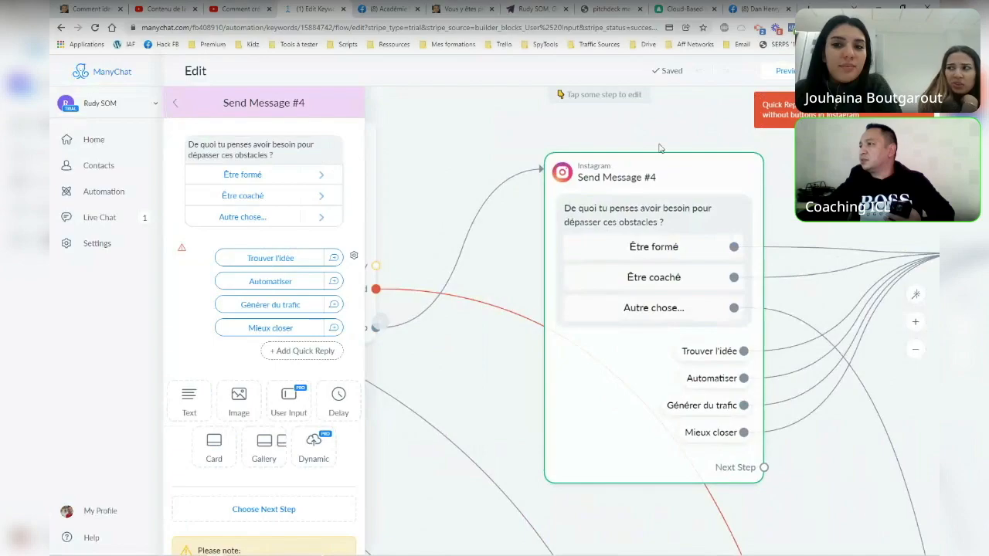
Add a second text reading "Ou alors..." to message #4, between the three-button question and the quick replies.
{"action": "left_click", "coordinate": [440, 202]}
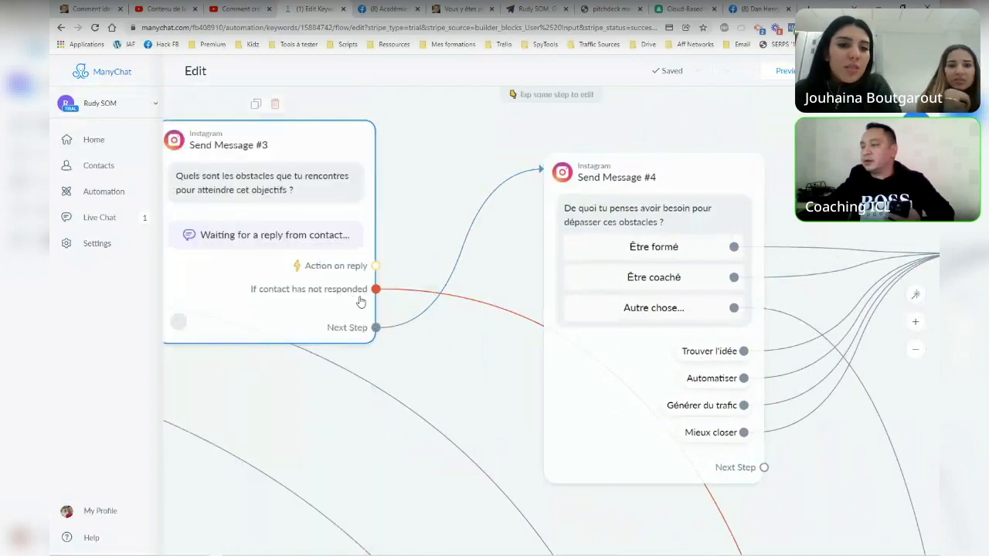
{"action": "scroll", "coordinate": [469, 329], "scroll_direction": "down", "scroll_amount": 5}
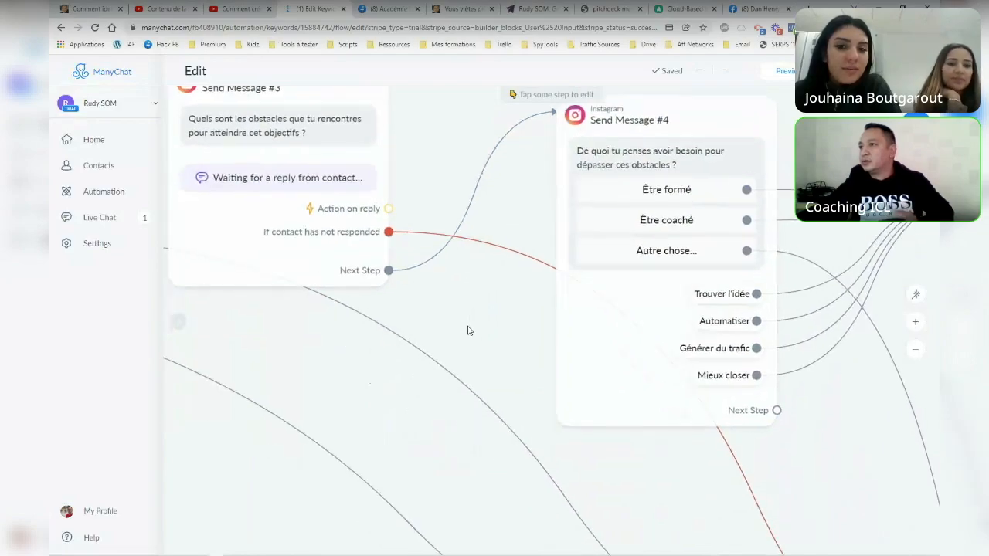
{"action": "scroll", "coordinate": [468, 330], "scroll_direction": "down", "scroll_amount": 1}
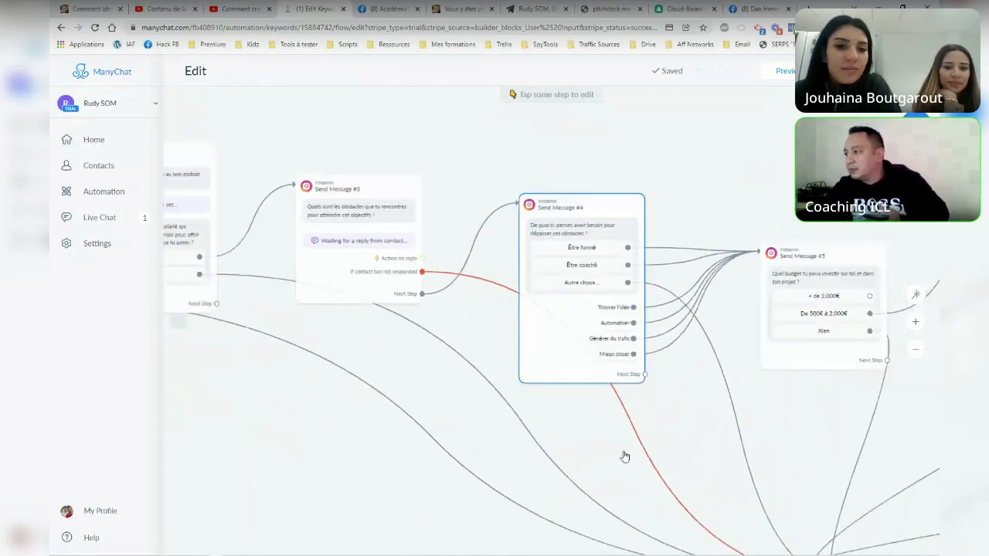
{"action": "scroll", "coordinate": [375, 415], "scroll_direction": "down", "scroll_amount": 1}
{"action": "left_click_drag", "start_coordinate": [353, 433], "coordinate": [353, 285]}
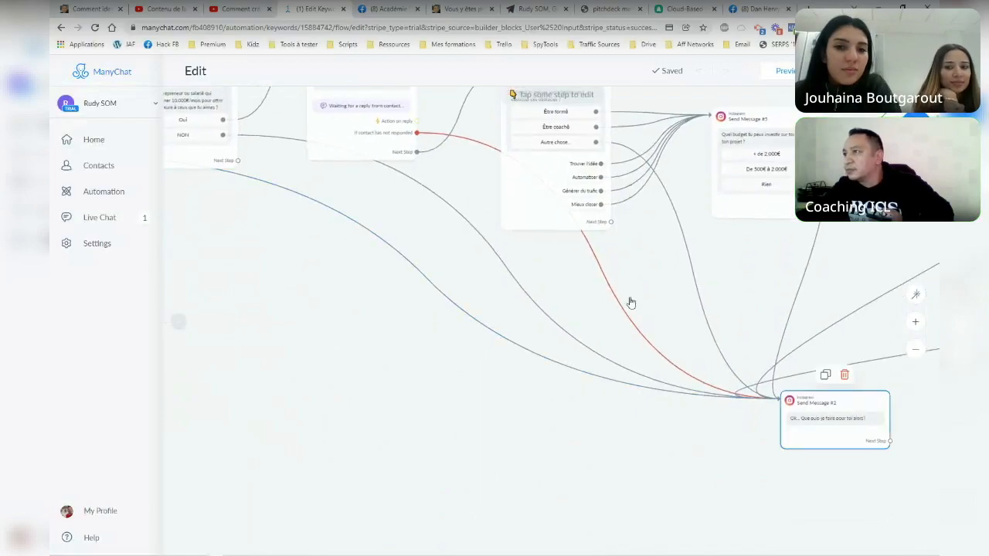
{"action": "left_click", "coordinate": [552, 144]}
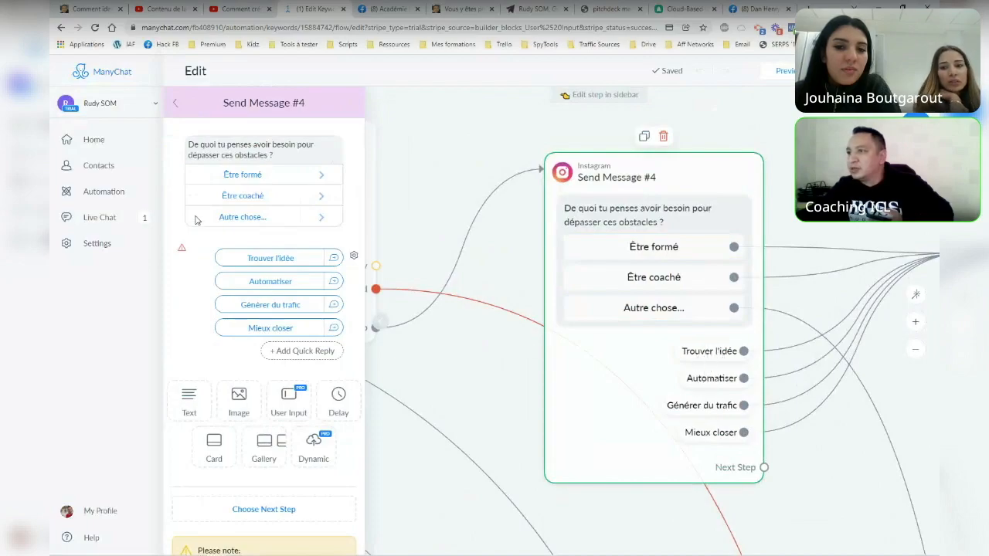
{"action": "left_click", "coordinate": [199, 399]}
{"action": "left_click", "coordinate": [228, 264]}
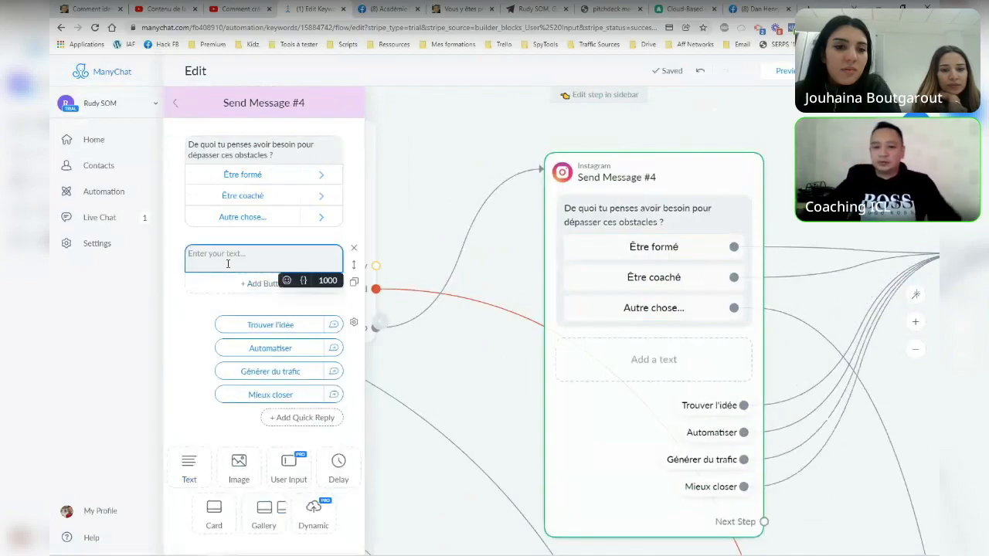
{"action": "type", "text": "Ou alors..."}
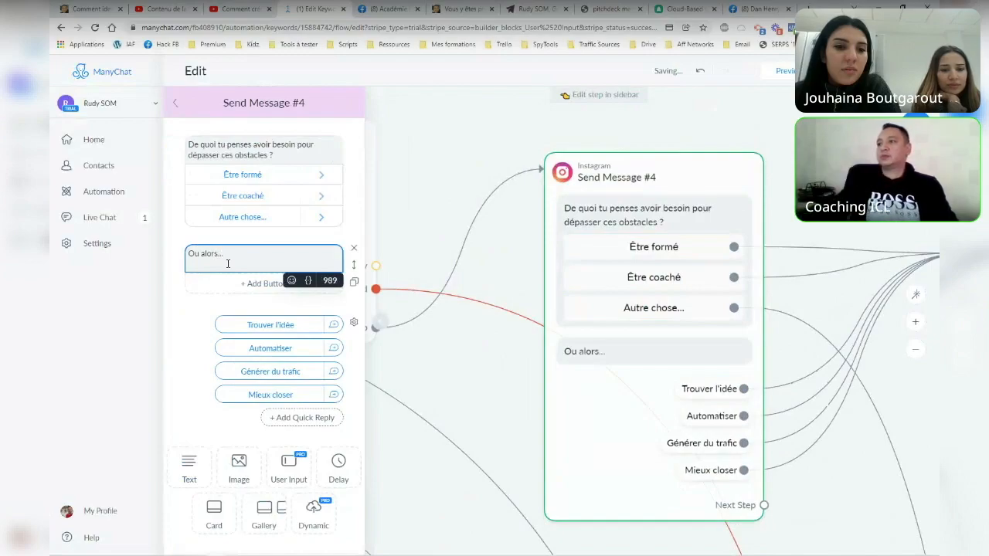
{"action": "left_click", "coordinate": [185, 316]}
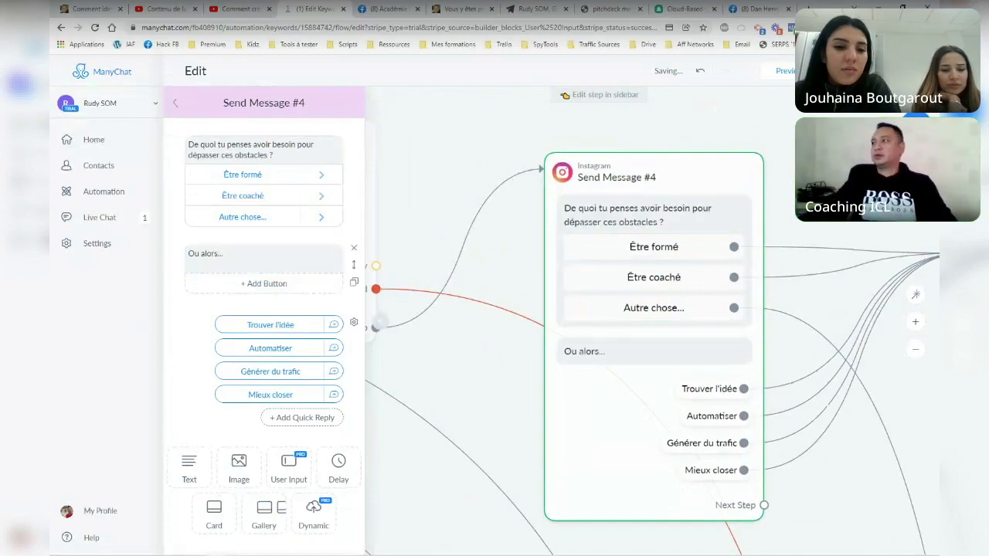
Connect the "+ de 2.000€" button of message #5 to message #6.
{"action": "left_click", "coordinate": [866, 71]}
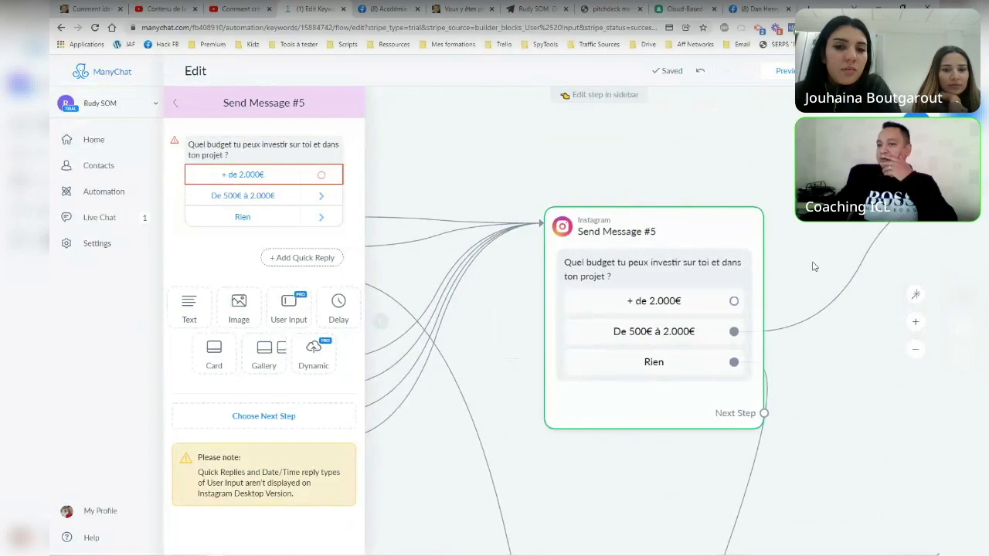
{"action": "scroll", "coordinate": [815, 266], "scroll_direction": "down", "scroll_amount": 1}
{"action": "scroll", "coordinate": [814, 320], "scroll_direction": "down", "scroll_amount": 1}
{"action": "left_click_drag", "start_coordinate": [858, 398], "coordinate": [571, 295]}
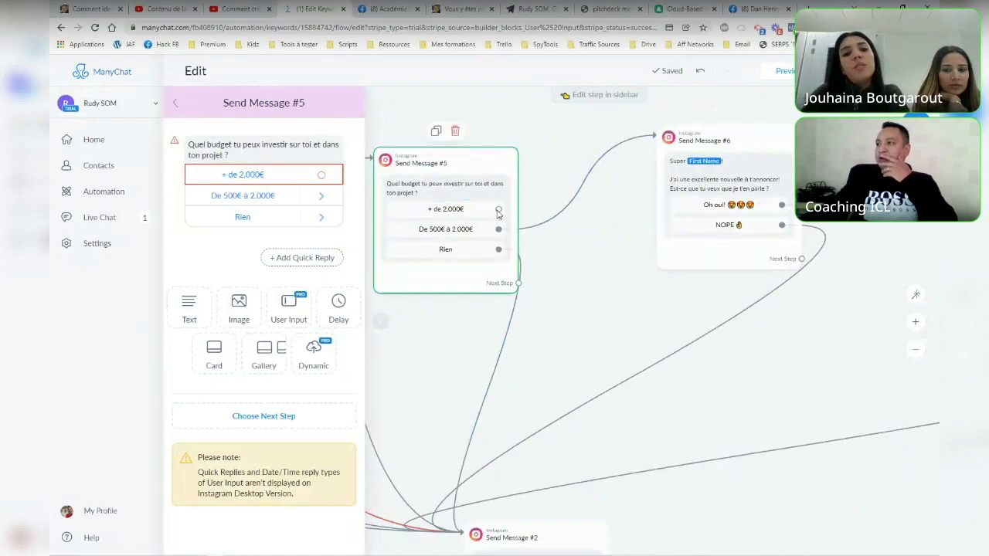
{"action": "left_click_drag", "start_coordinate": [498, 210], "coordinate": [761, 171]}
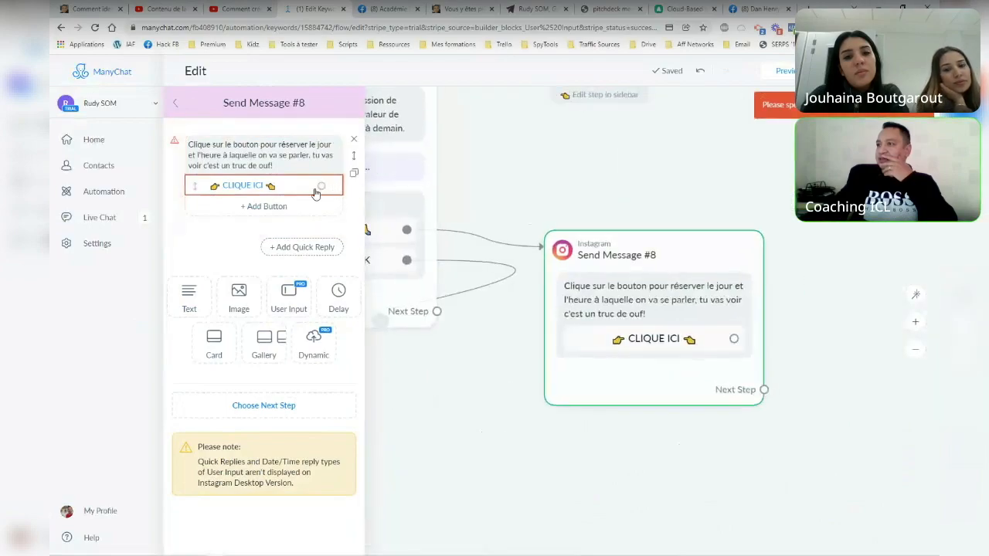
Make the "CLIQUE ICI" button in message #8 open a website.
{"action": "left_click", "coordinate": [278, 187]}
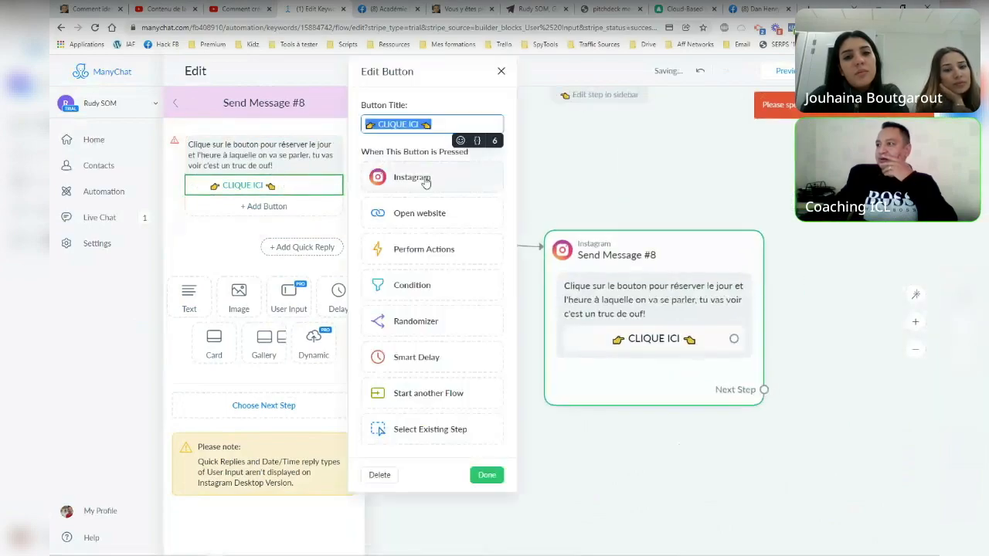
{"action": "left_click", "coordinate": [415, 217]}
{"action": "left_click", "coordinate": [417, 236]}
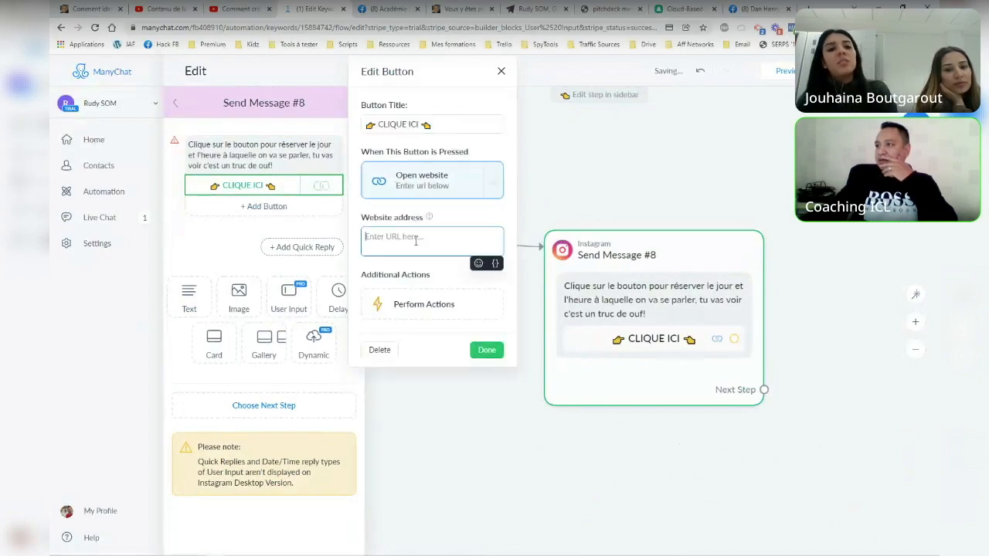
Look up the booking page address growthhacking.expert/services/ in the browser, copy it and return to the flow editor.
{"action": "left_click", "coordinate": [511, 35]}
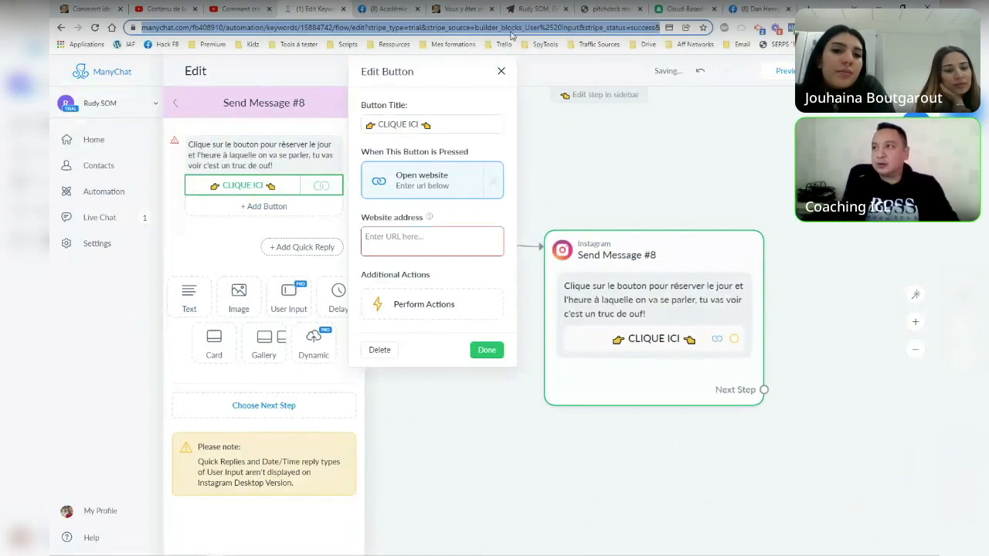
{"action": "type", "text": "growth"}
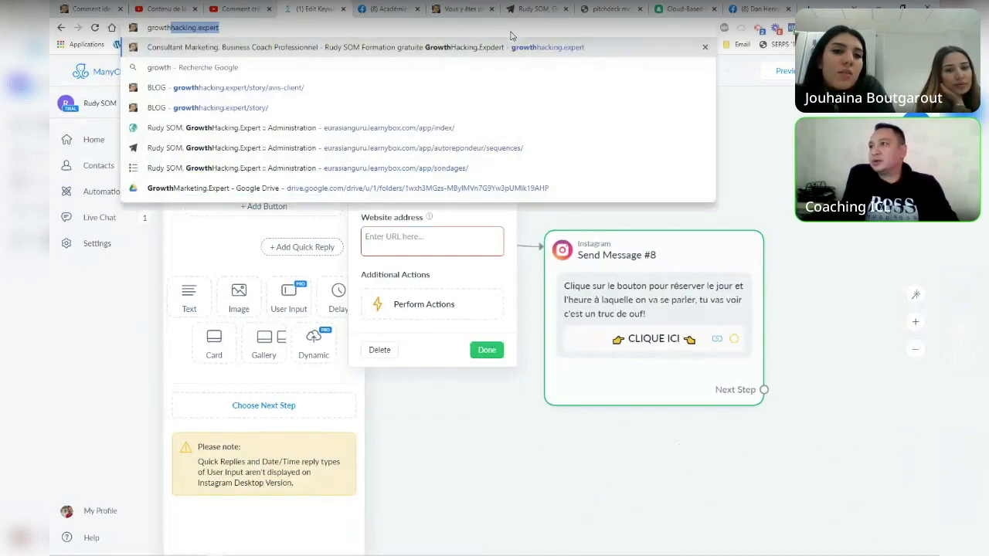
{"action": "key", "text": "Right"}
{"action": "type", "text": "/ser"}
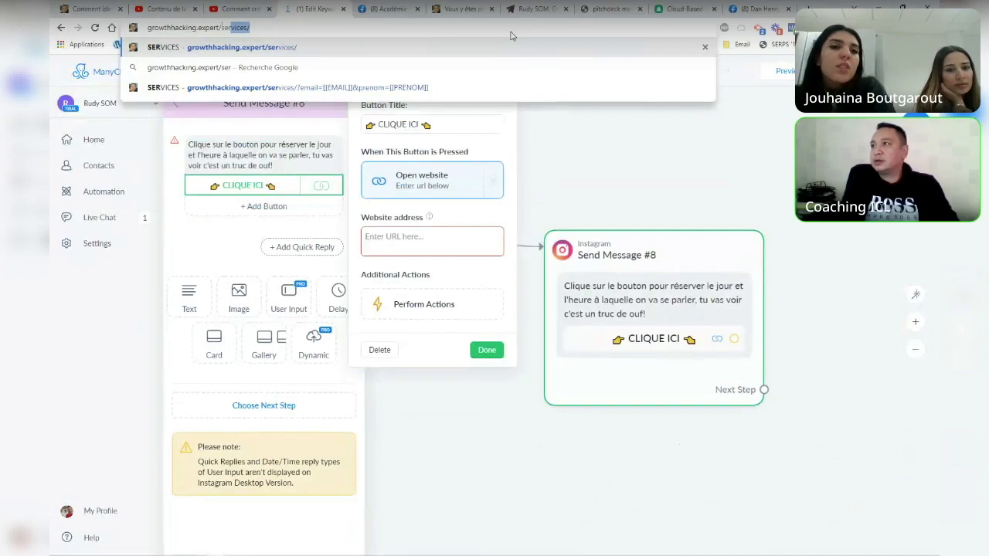
{"action": "key", "text": "ctrl+a"}
{"action": "key", "text": "ctrl+c"}
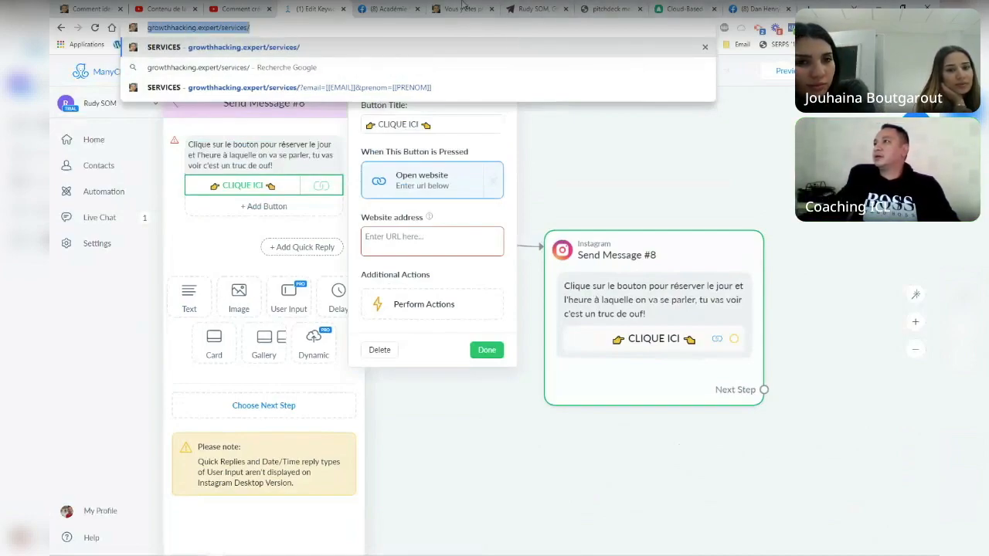
{"action": "left_click", "coordinate": [750, 10]}
{"action": "left_click", "coordinate": [312, 8]}
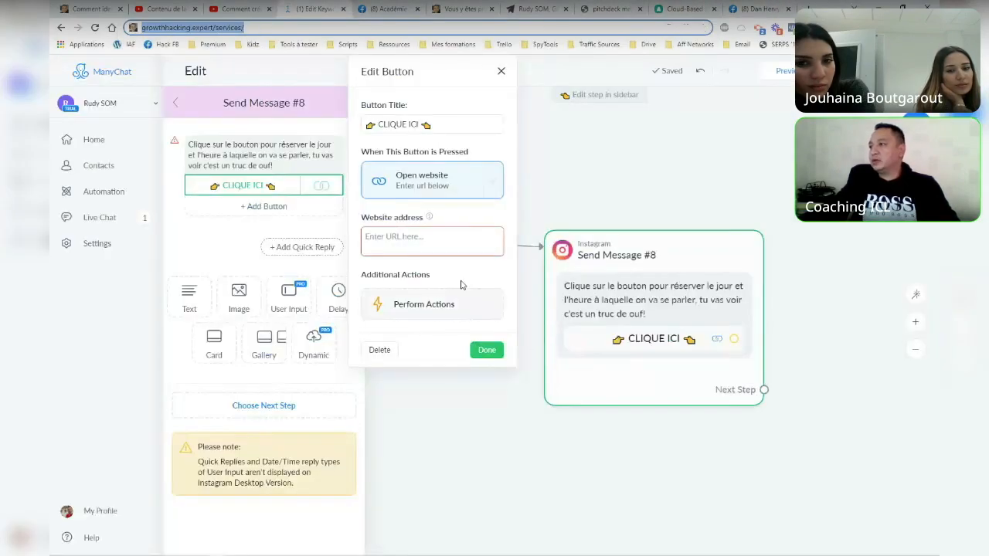
{"action": "left_click", "coordinate": [420, 240]}
{"action": "key", "text": "ctrl+v"}
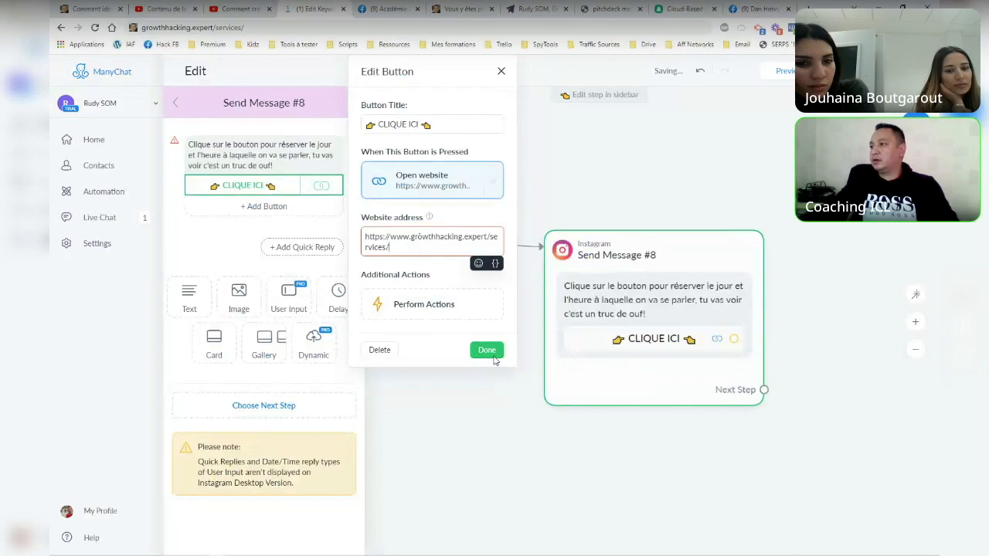
{"action": "left_click", "coordinate": [487, 350]}
{"action": "left_click", "coordinate": [859, 71]}
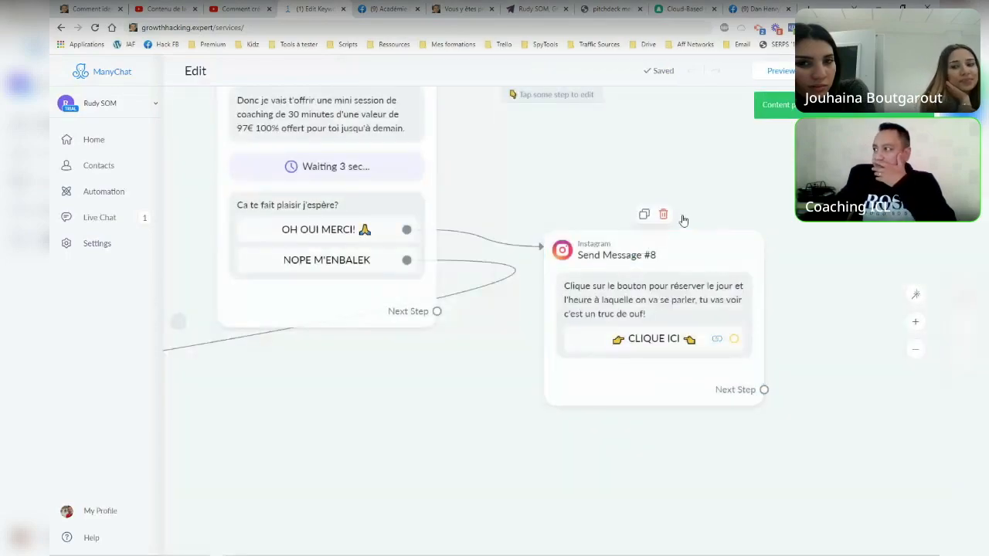
Review the published flow from message #8 back to its starting step.
{"action": "left_click_drag", "start_coordinate": [525, 137], "coordinate": [644, 145]}
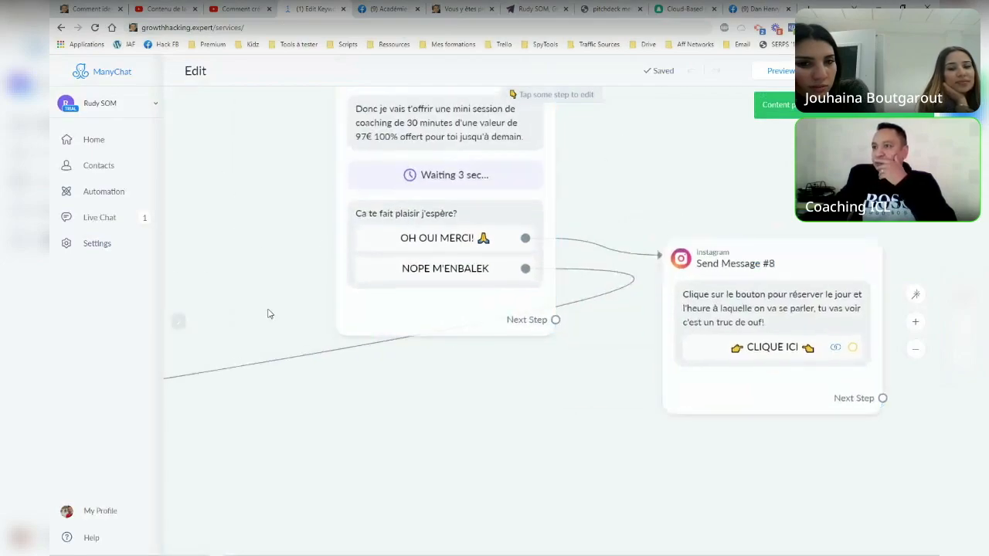
{"action": "scroll", "coordinate": [312, 363], "scroll_direction": "down", "scroll_amount": 3}
{"action": "scroll", "coordinate": [362, 370], "scroll_direction": "down", "scroll_amount": 5}
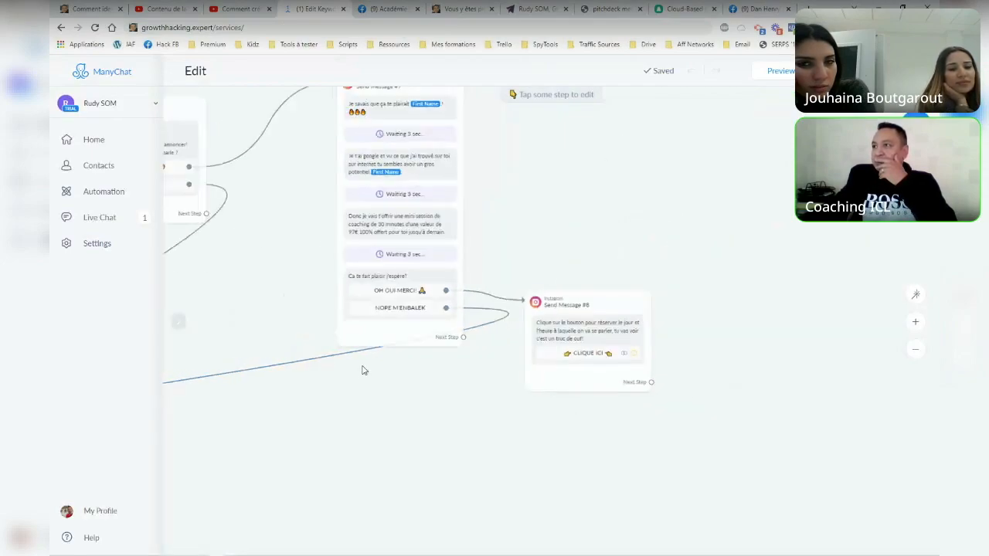
{"action": "left_click_drag", "start_coordinate": [476, 213], "coordinate": [908, 173]}
{"action": "left_click_drag", "start_coordinate": [363, 384], "coordinate": [776, 366]}
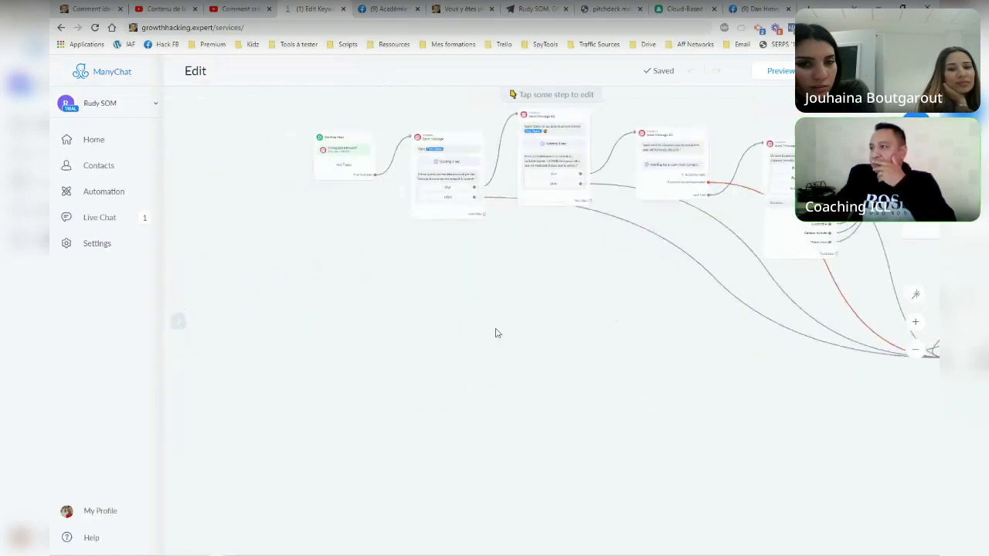
{"action": "scroll", "coordinate": [383, 287], "scroll_direction": "up", "scroll_amount": 3}
{"action": "left_click_drag", "start_coordinate": [326, 157], "coordinate": [381, 356]}
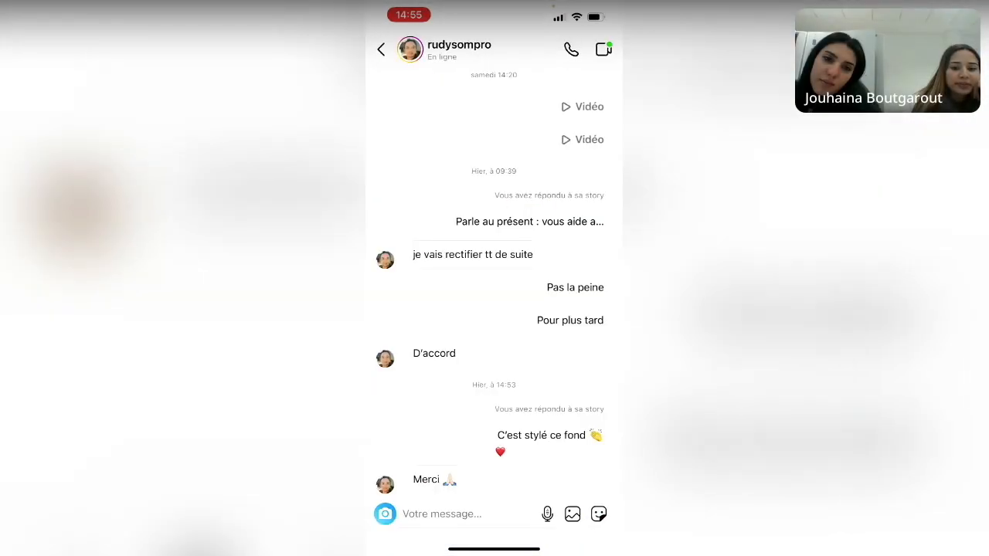
Switch to Instagram on the phone and send the keyword "Argent" to the automated account to test the flow.
{"action": "left_click", "coordinate": [463, 514]}
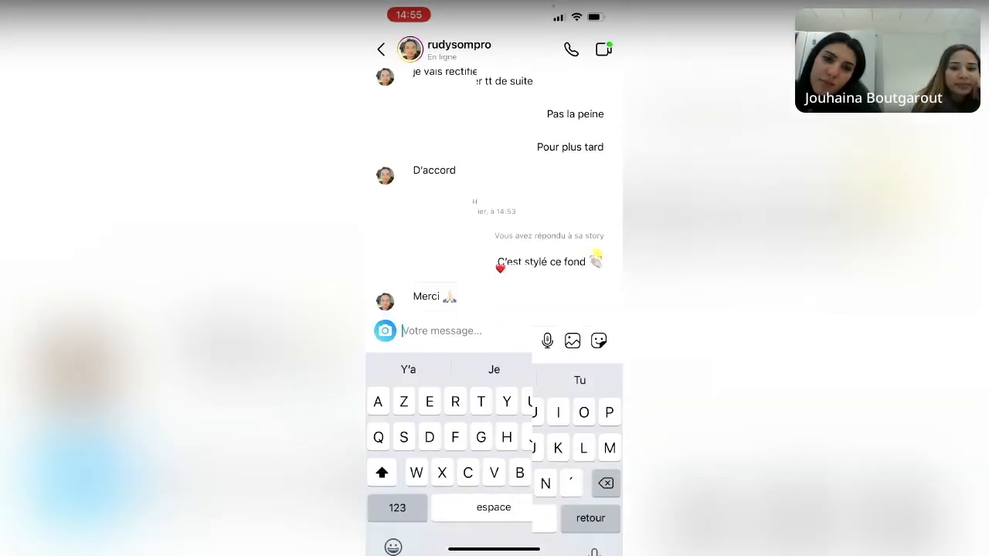
{"action": "type", "text": "Argent"}
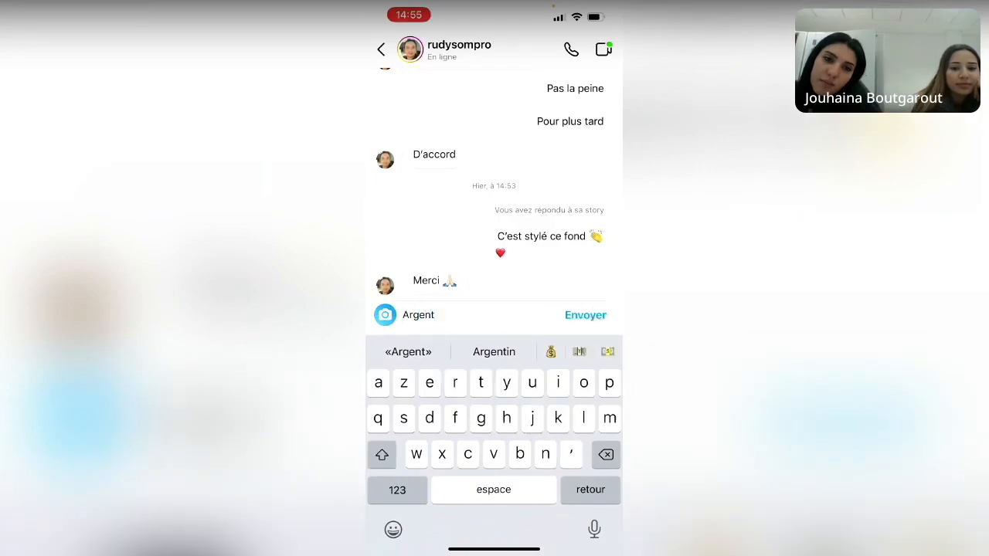
{"action": "left_click", "coordinate": [585, 314]}
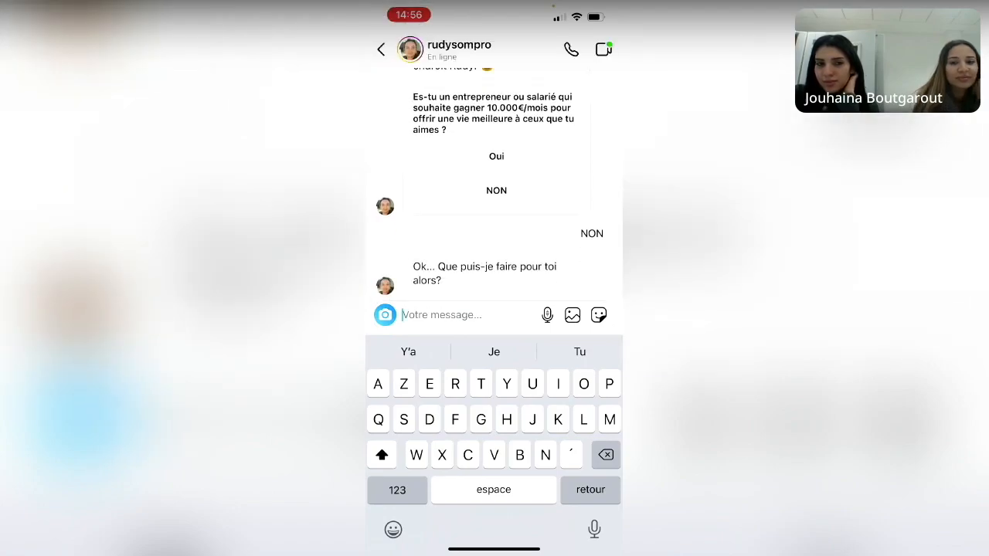
Reply "Donne argent" to the question about what can be done, and "Je procrastine" to the question about obstacles.
{"action": "type", "text": "Donne argen"}
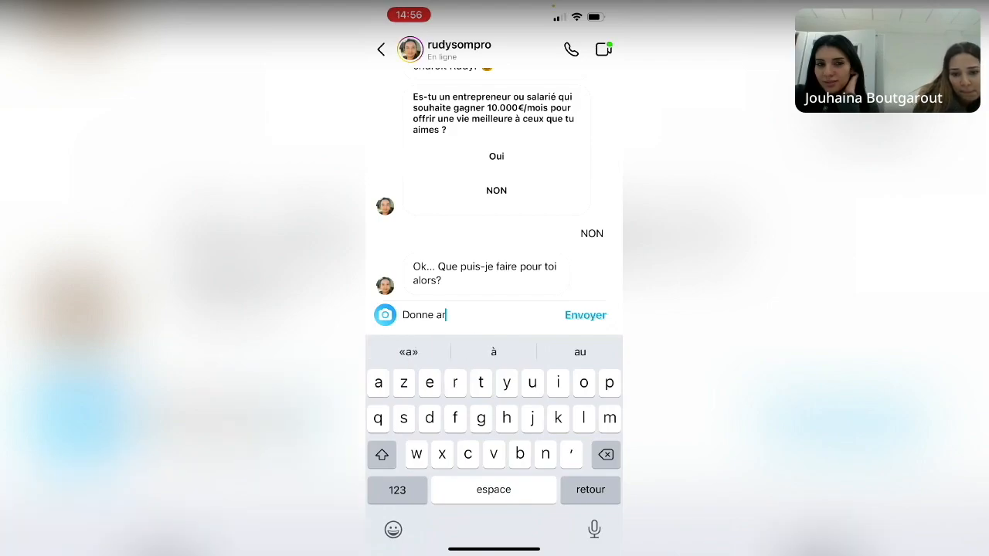
{"action": "type", "text": "t"}
{"action": "left_click", "coordinate": [585, 314]}
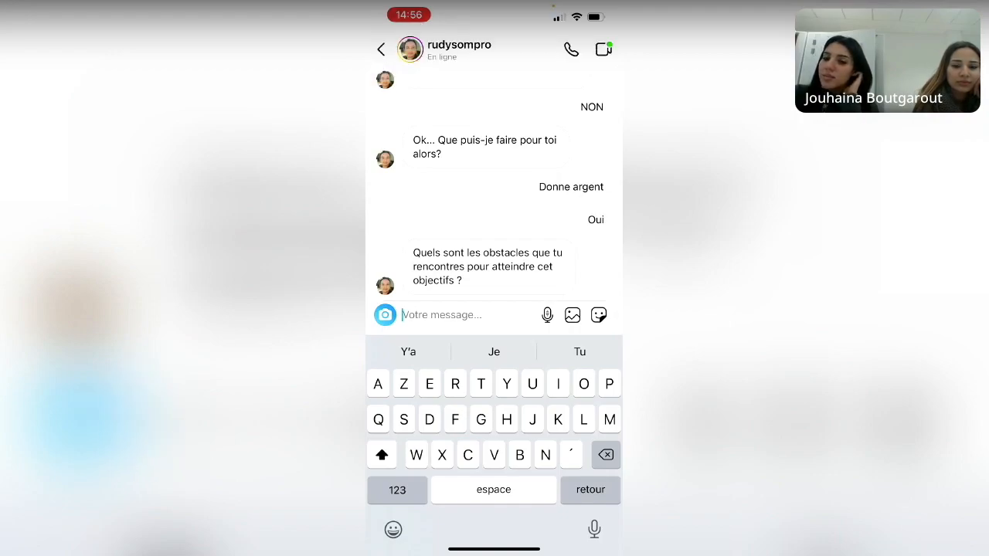
{"action": "type", "text": "Je procrastine"}
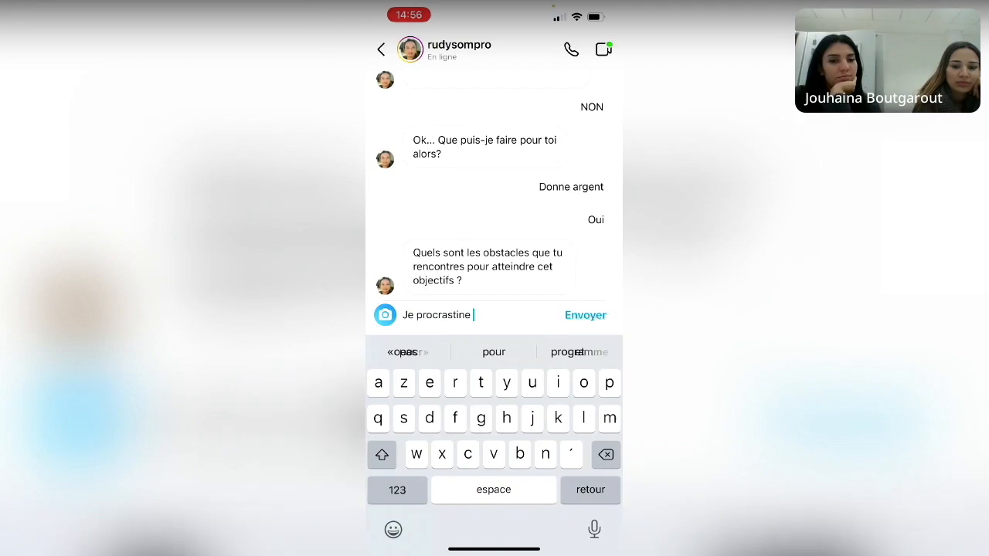
{"action": "left_click", "coordinate": [585, 315]}
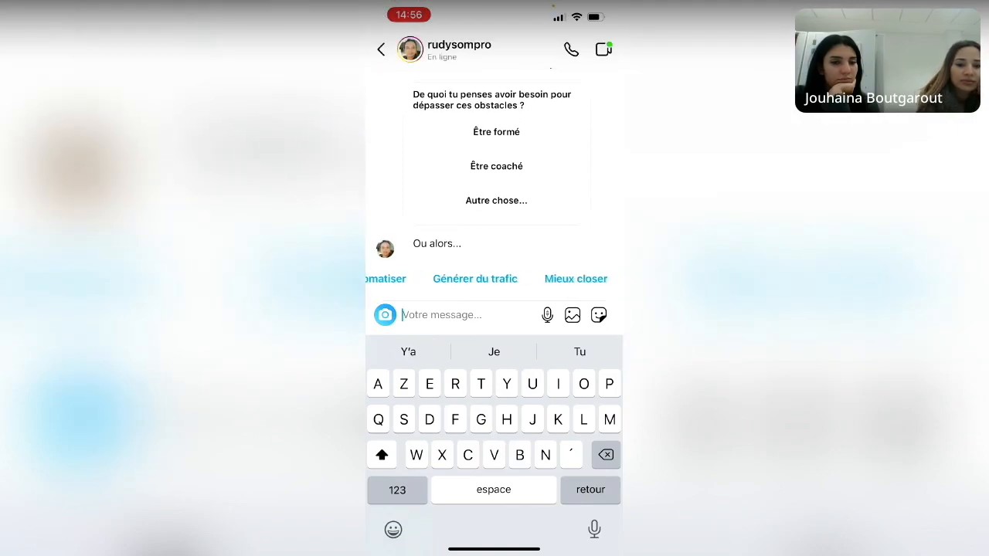
Answer the needs question with "Mieux closer" and the budget question with "De 500€ à 2.000€", accepting both follow-up offers with "Oh oui!" and "OH OUI MERCI!".
{"action": "left_click", "coordinate": [576, 278]}
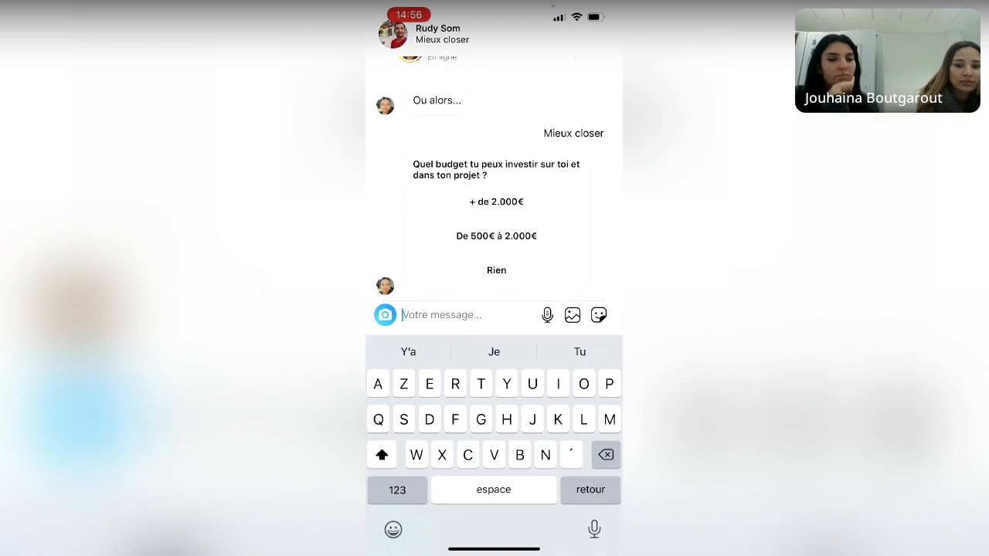
{"action": "left_click", "coordinate": [496, 236]}
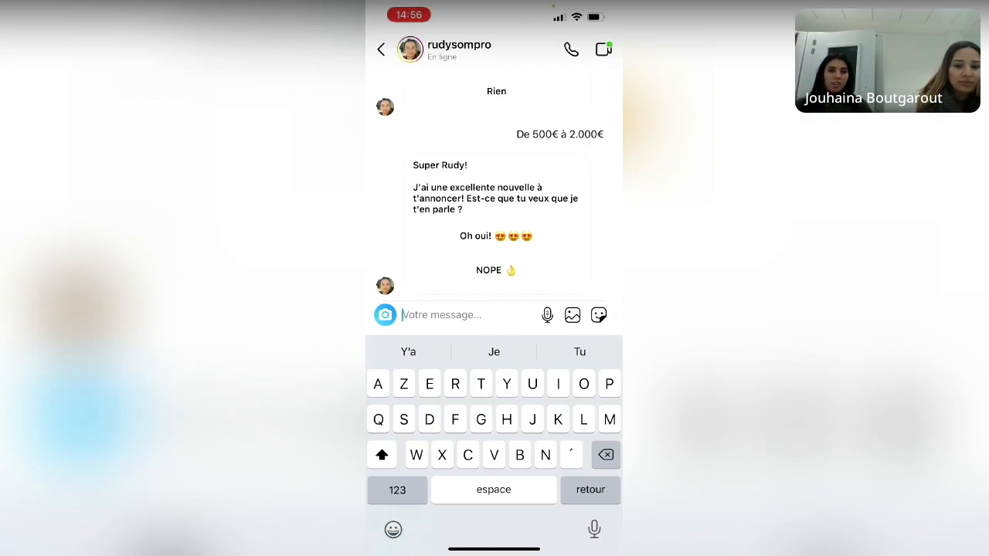
{"action": "left_click", "coordinate": [496, 235]}
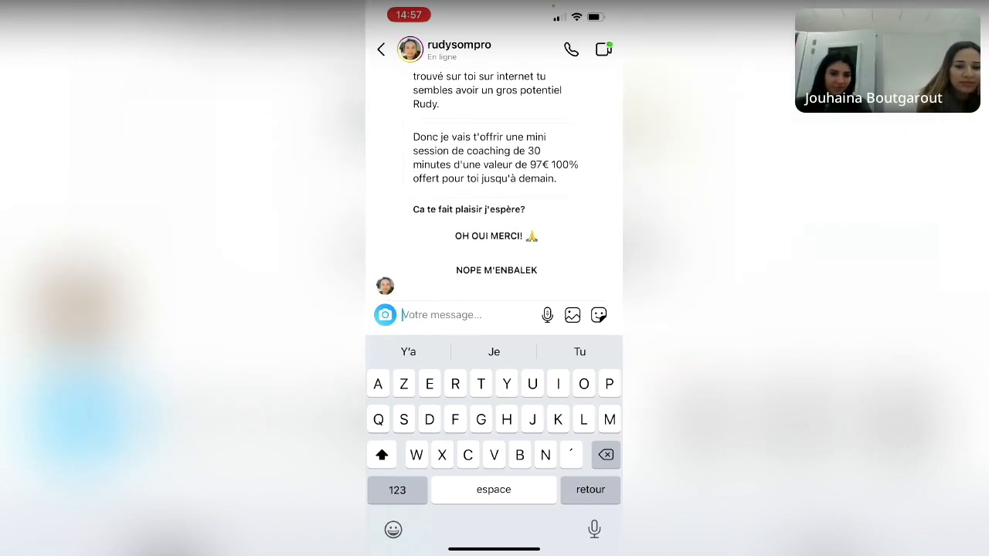
{"action": "left_click", "coordinate": [496, 236]}
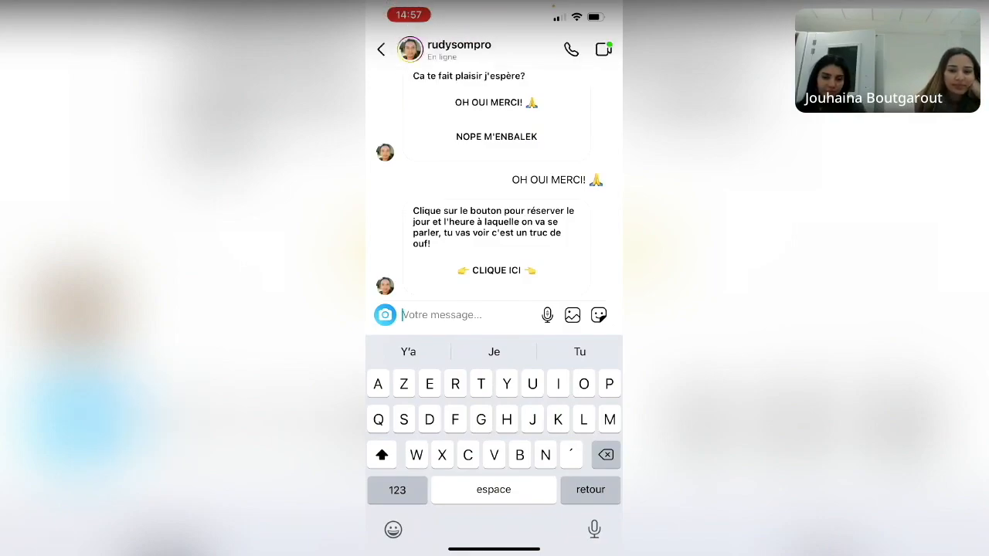
Follow the "CLIQUE ICI" link in the chat and look through the services page's videos and key points.
{"action": "left_click", "coordinate": [496, 271]}
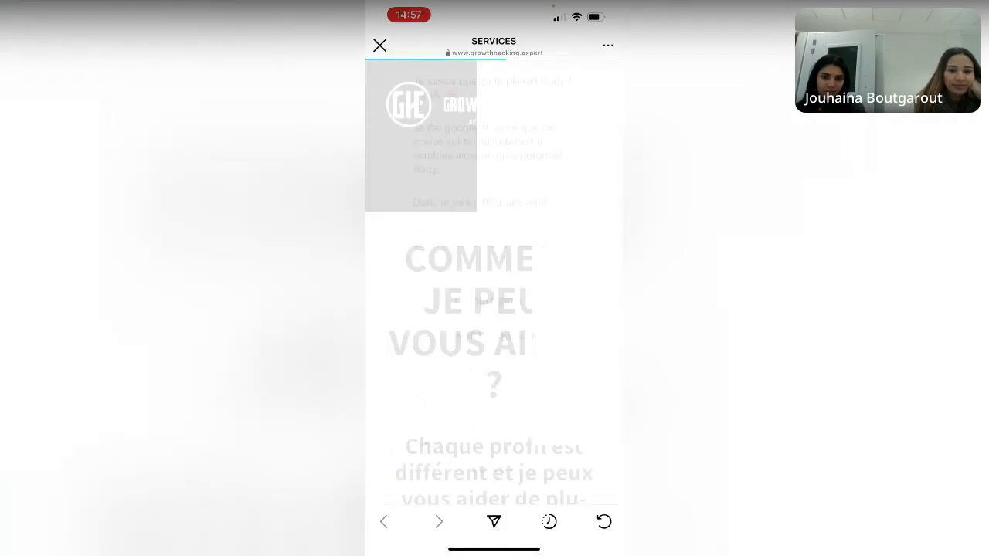
{"action": "scroll", "coordinate": [494, 309], "scroll_direction": "down", "scroll_amount": 3}
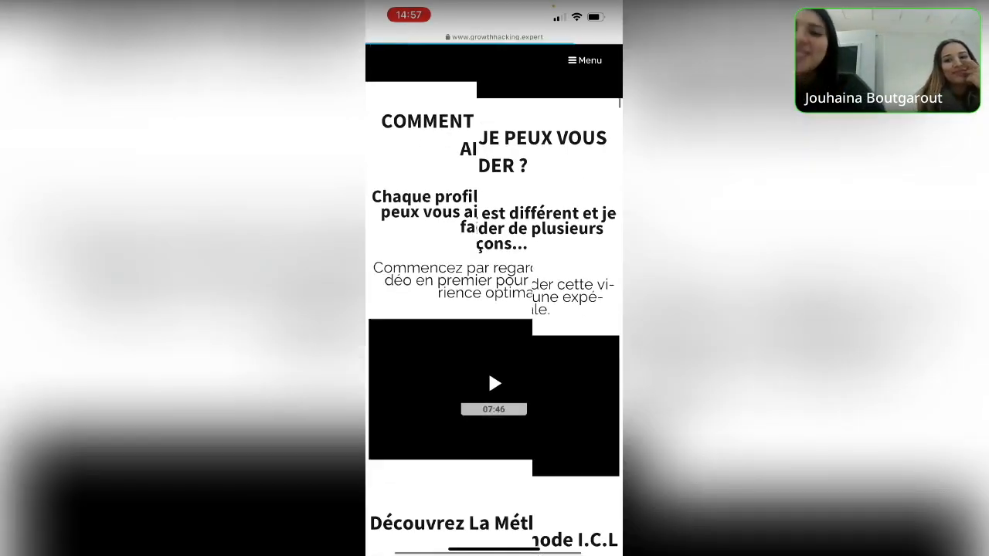
{"action": "scroll", "coordinate": [494, 309], "scroll_direction": "down", "scroll_amount": 2}
{"action": "scroll", "coordinate": [493, 309], "scroll_direction": "down", "scroll_amount": 3}
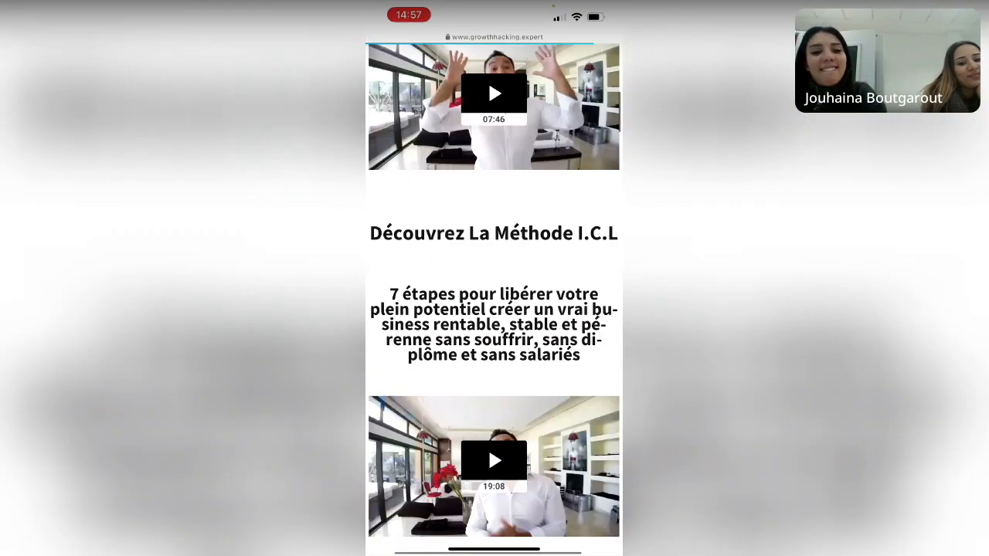
{"action": "scroll", "coordinate": [494, 309], "scroll_direction": "down", "scroll_amount": 5}
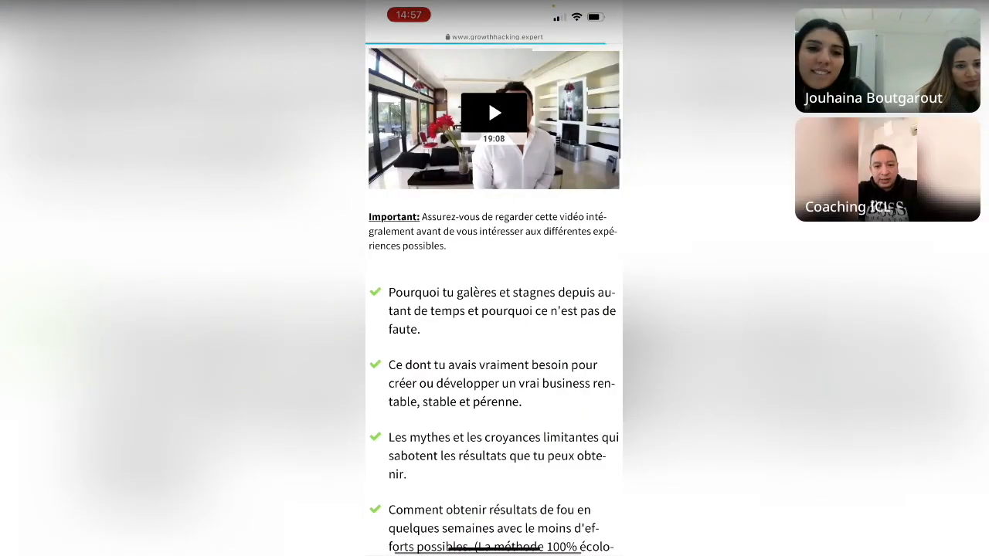